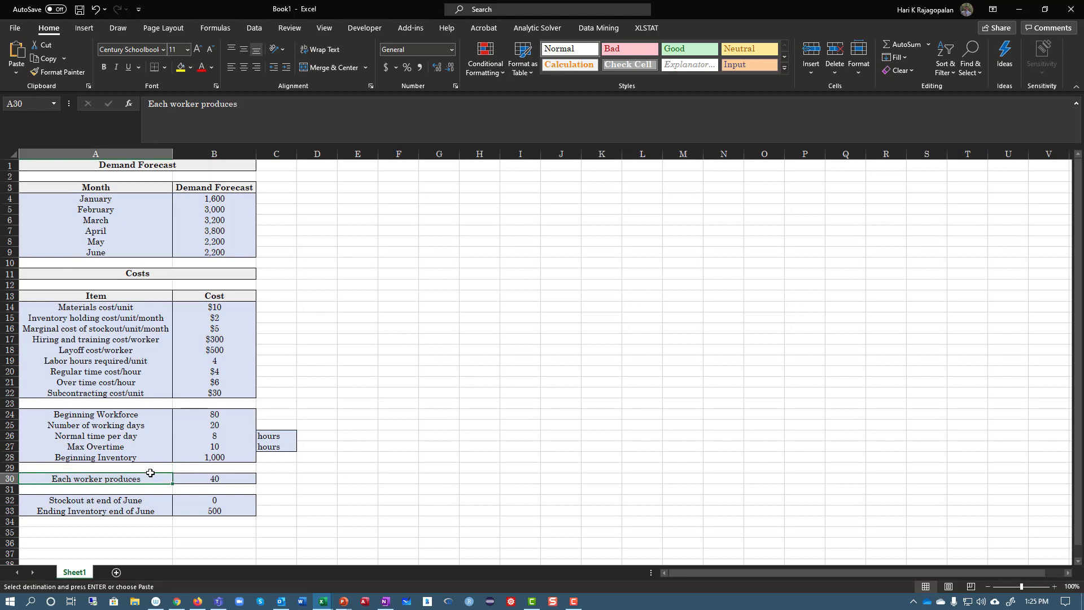
Calculate the units each worker produces in B30 as working days times normal time per day divided by labor hours per unit (=B25*B26/B19)
{"action": "left_click", "coordinate": [205, 479]}
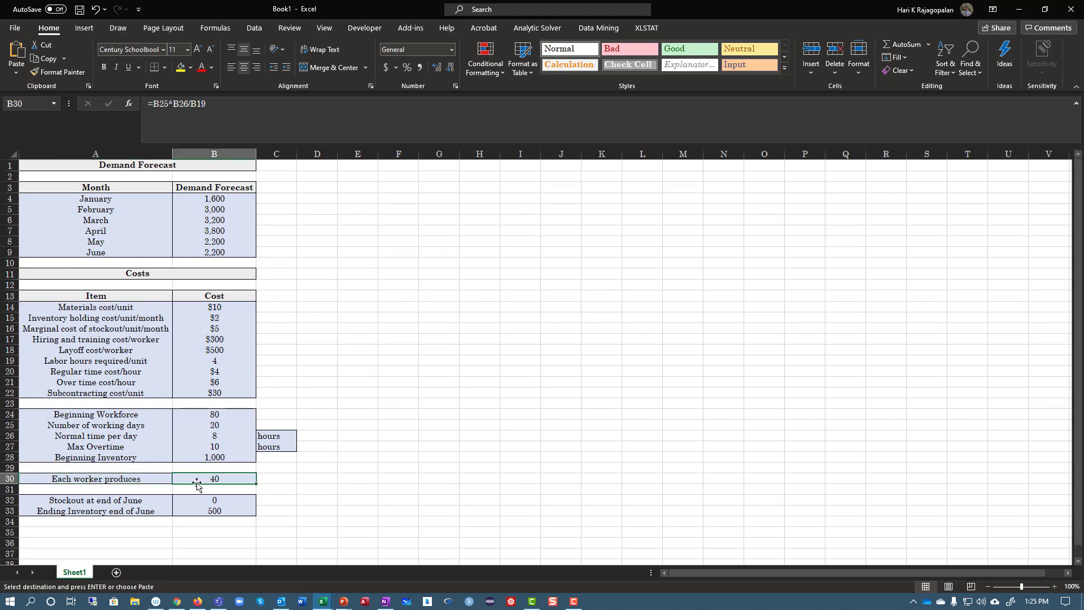
{"action": "type", "text": "="}
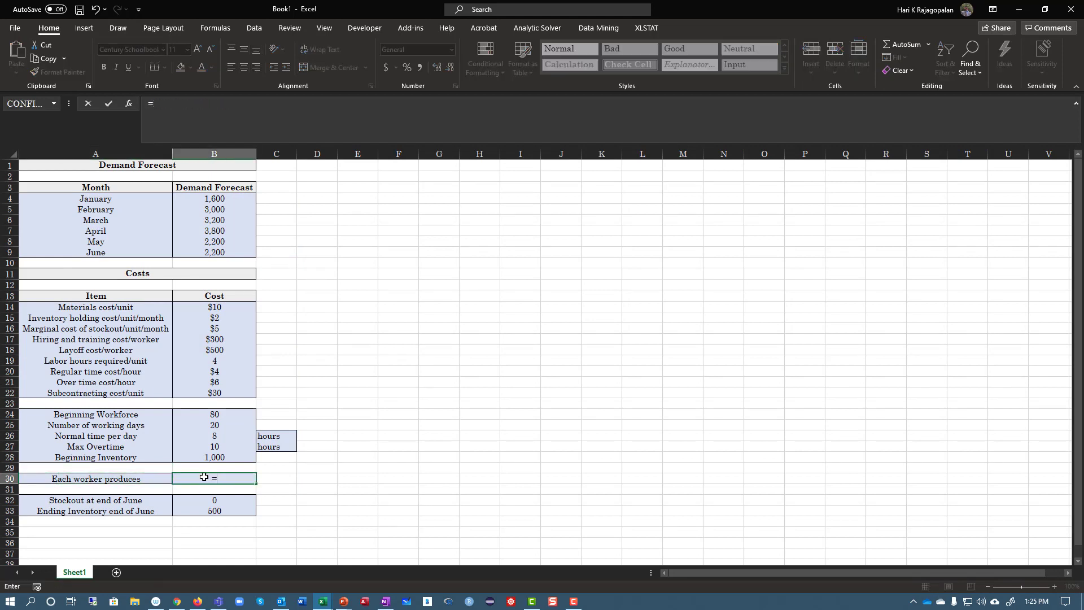
{"action": "left_click", "coordinate": [216, 424]}
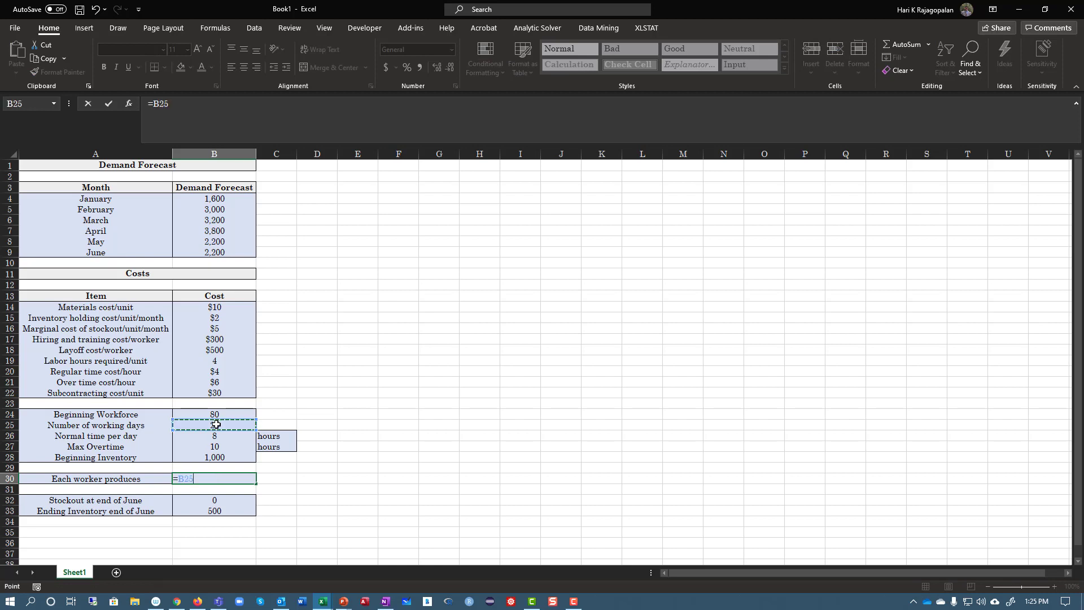
{"action": "type", "text": "*"}
{"action": "left_click", "coordinate": [207, 437]}
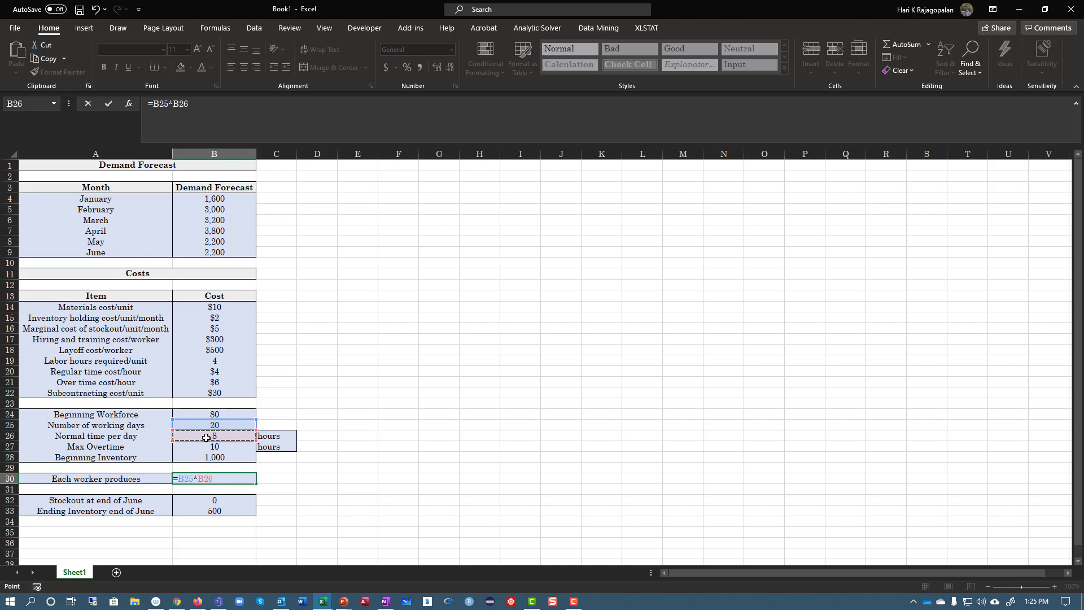
{"action": "type", "text": "/"}
{"action": "left_click", "coordinate": [216, 362]}
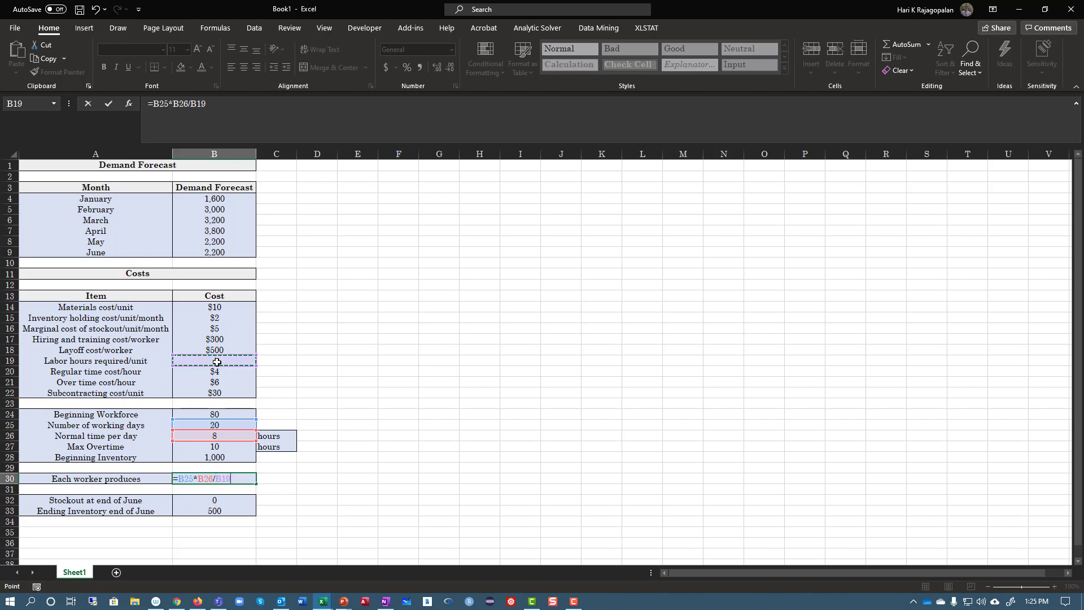
{"action": "key", "text": "Return"}
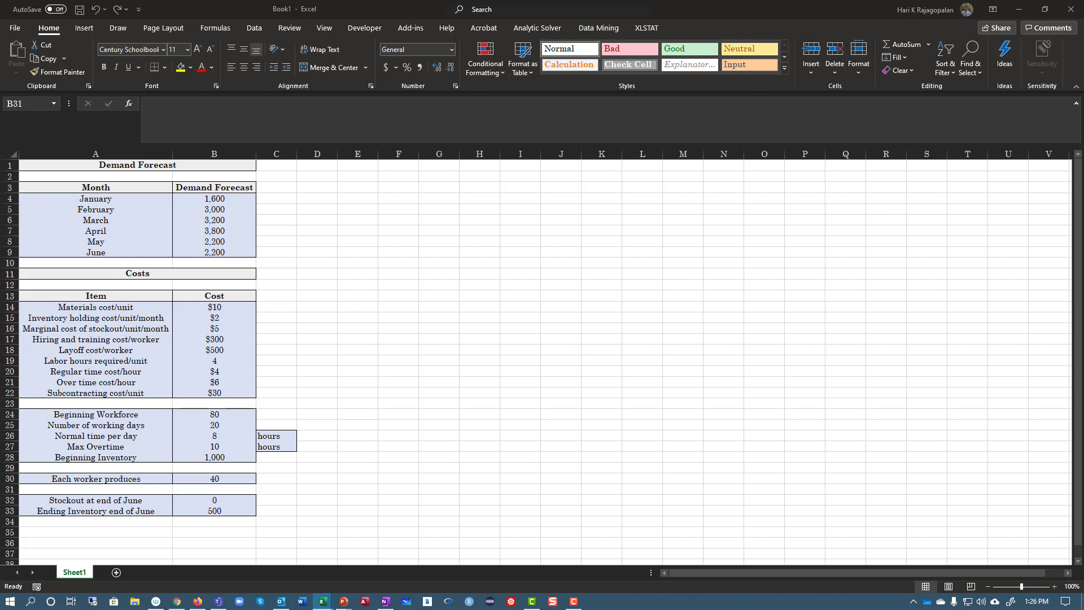
Paste the Aggregate Plan Decision Variables header block at D3, from Period through Price, and fit its column widths to the headings
{"action": "key", "text": "ctrl+c"}
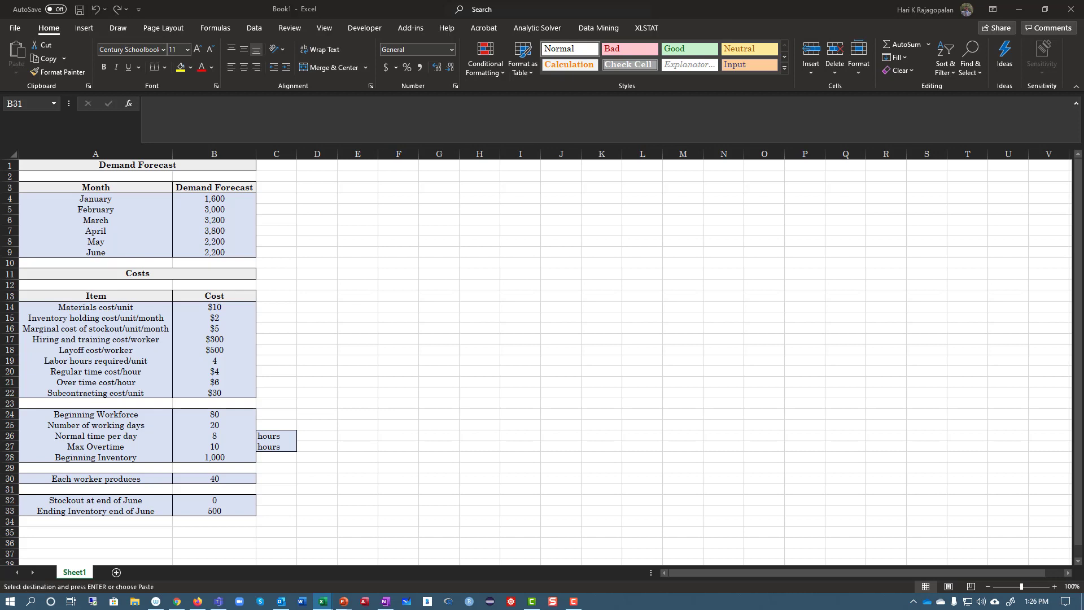
{"action": "left_click", "coordinate": [315, 188]}
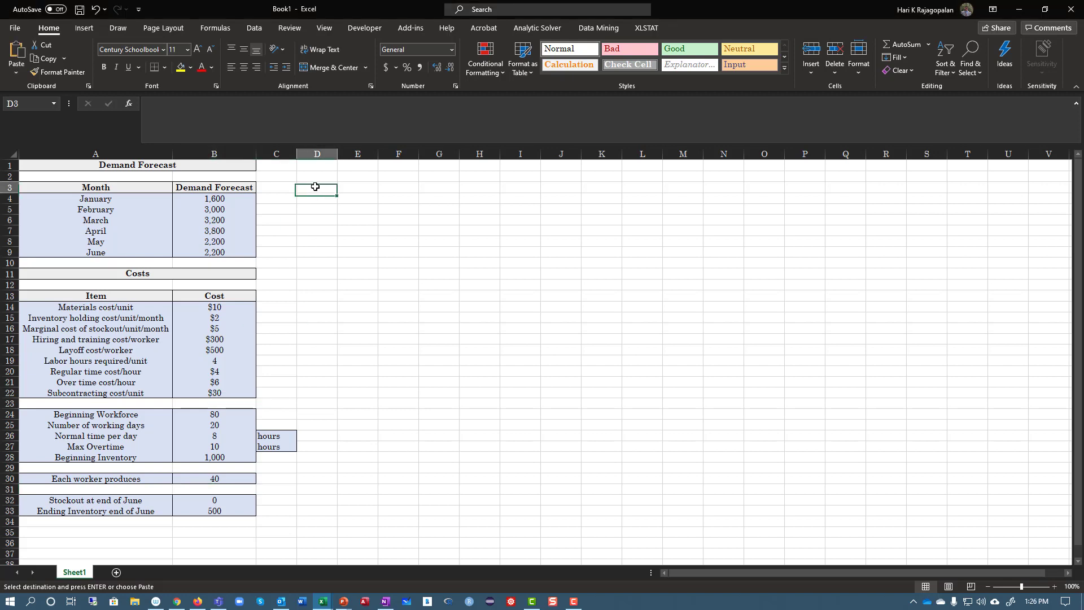
{"action": "right_click", "coordinate": [315, 188]}
{"action": "left_click", "coordinate": [340, 244]}
{"action": "left_click", "coordinate": [333, 230]}
{"action": "left_click_drag", "start_coordinate": [358, 197], "coordinate": [725, 210]}
{"action": "left_click", "coordinate": [393, 197]}
{"action": "left_click", "coordinate": [529, 203]}
{"action": "left_click", "coordinate": [724, 202]}
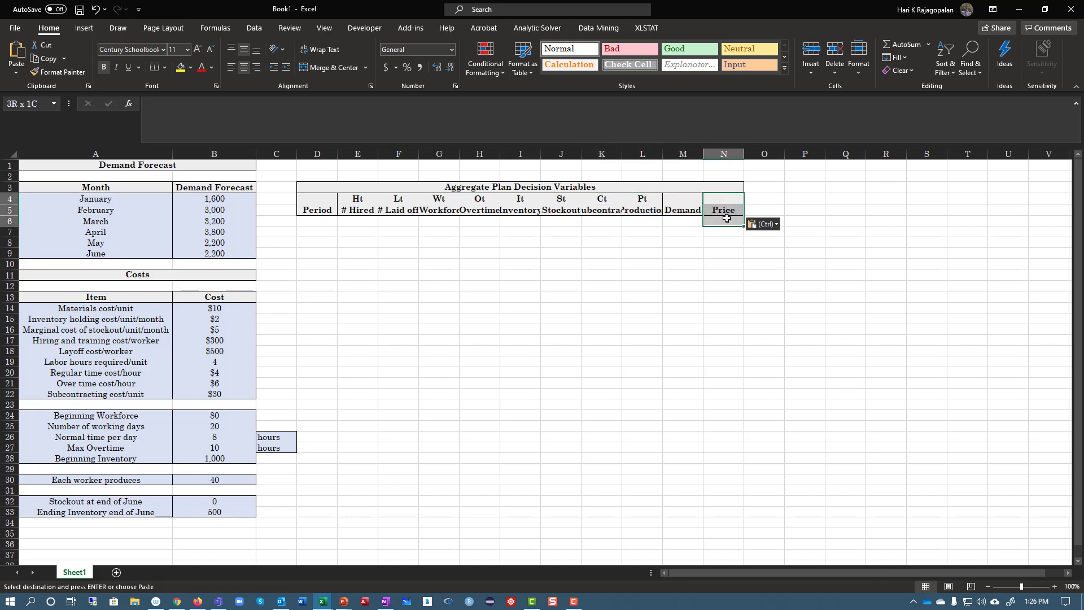
{"action": "left_click_drag", "start_coordinate": [338, 153], "coordinate": [724, 154]}
{"action": "left_click", "coordinate": [789, 207]}
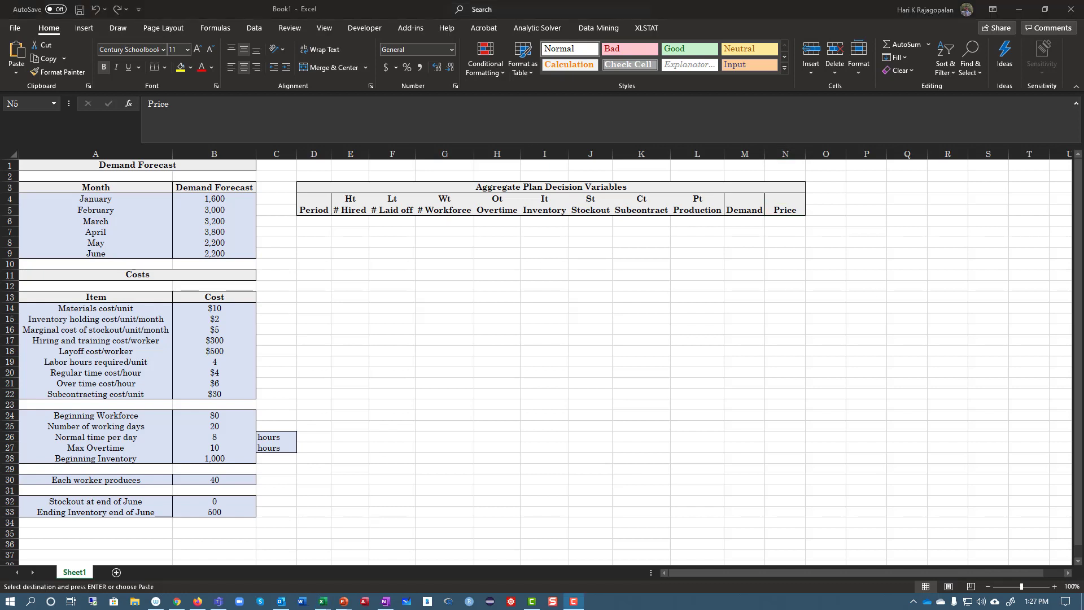
Paste the period labels 0 through 6 into D6:D12 under the Period heading
{"action": "left_click", "coordinate": [316, 215]}
{"action": "left_click_drag", "start_coordinate": [314, 221], "coordinate": [314, 275]}
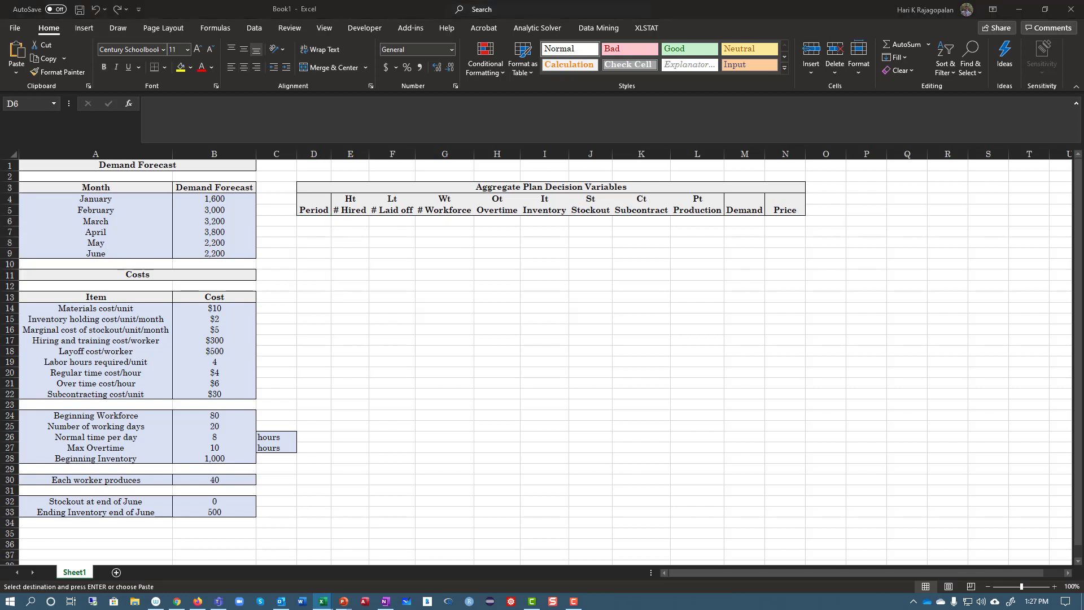
{"action": "left_click", "coordinate": [316, 219]}
{"action": "right_click", "coordinate": [315, 220]}
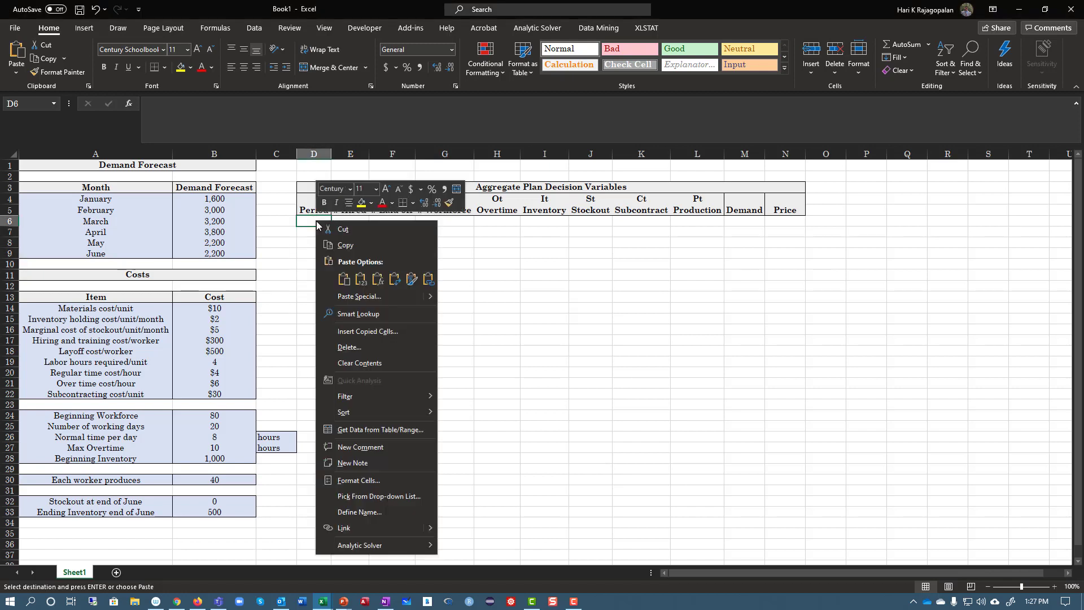
{"action": "left_click", "coordinate": [339, 274]}
{"action": "left_click_drag", "start_coordinate": [316, 231], "coordinate": [318, 288]}
{"action": "left_click_drag", "start_coordinate": [91, 198], "coordinate": [142, 257]}
{"action": "left_click_drag", "start_coordinate": [316, 231], "coordinate": [327, 283]}
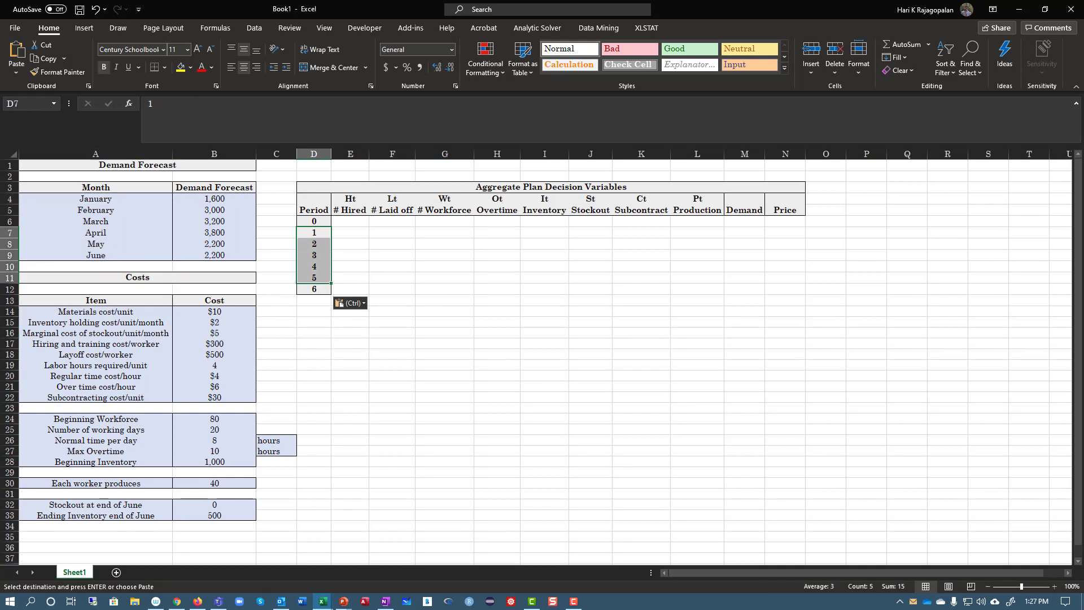
Apply the source table's cell formatting to the body for periods 0 to 6, from # Hired through Price, without pasting contents
{"action": "left_click", "coordinate": [395, 245]}
{"action": "mouse_move", "coordinate": [342, 220]}
{"action": "left_mouse_down"}
{"action": "mouse_move", "coordinate": [592, 290]}
{"action": "mouse_move", "coordinate": [782, 299]}
{"action": "left_mouse_up"}
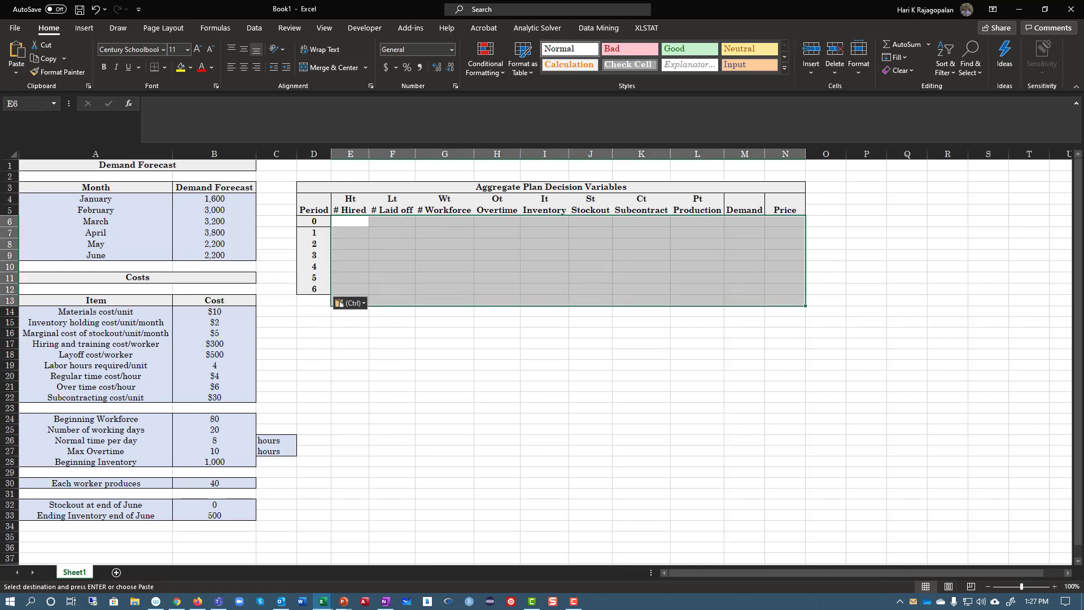
{"action": "key", "text": "ctrl+z"}
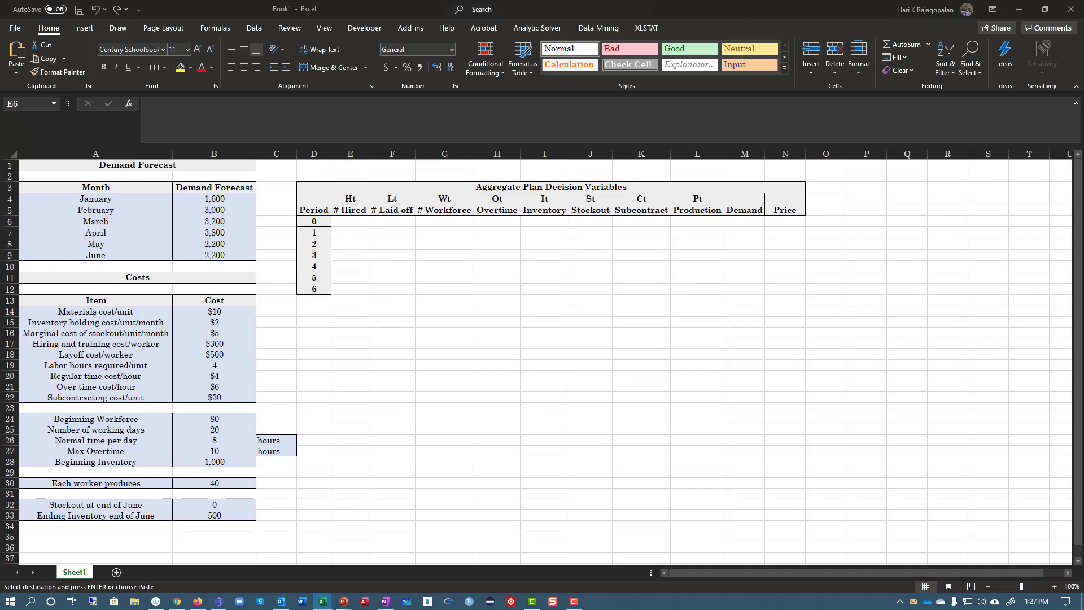
{"action": "left_click", "coordinate": [349, 224]}
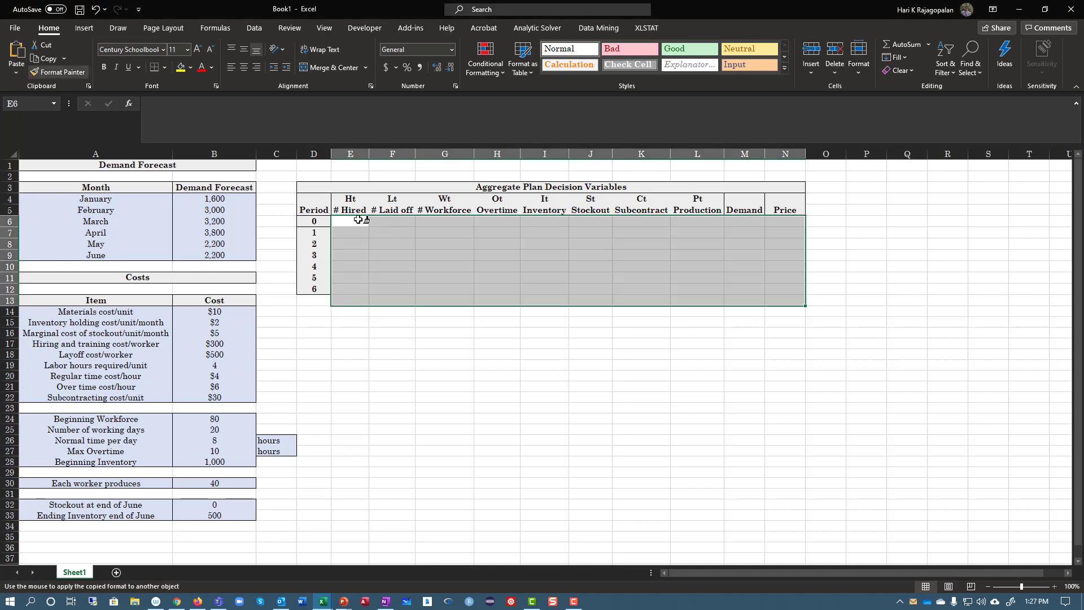
{"action": "left_click", "coordinate": [446, 354]}
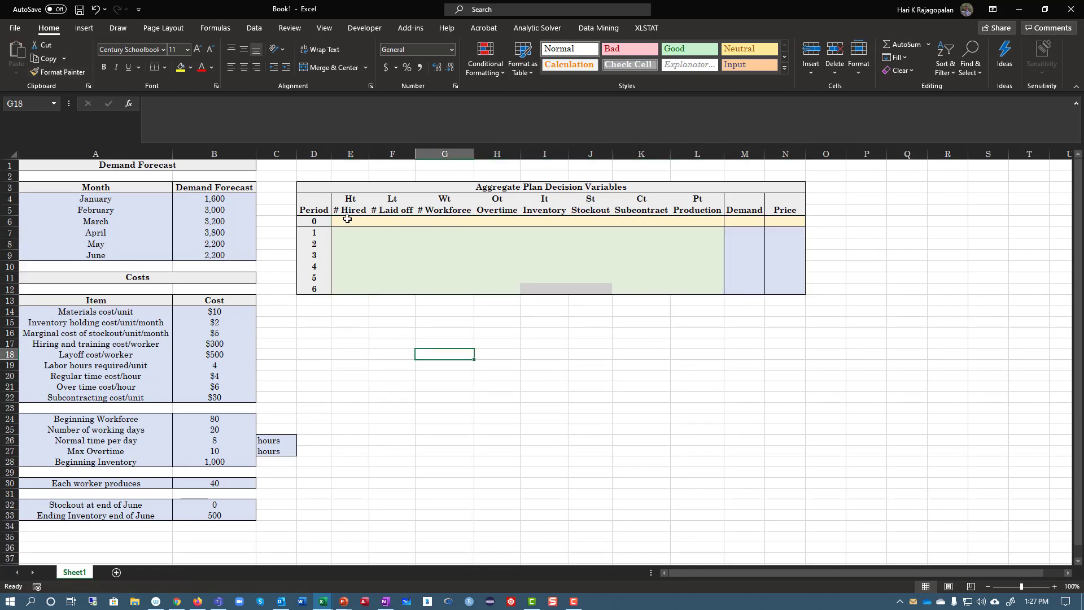
{"action": "left_click_drag", "start_coordinate": [345, 221], "coordinate": [780, 225]}
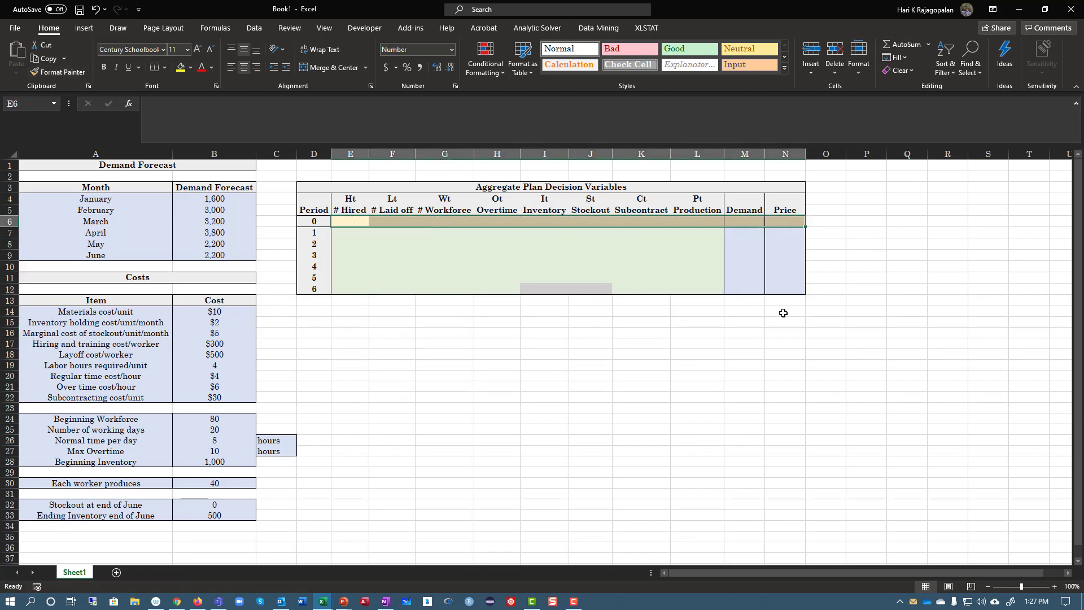
{"action": "left_click", "coordinate": [784, 312]}
Link the period 1 demand in M7 to the January demand forecast with =B4
{"action": "left_click", "coordinate": [743, 232]}
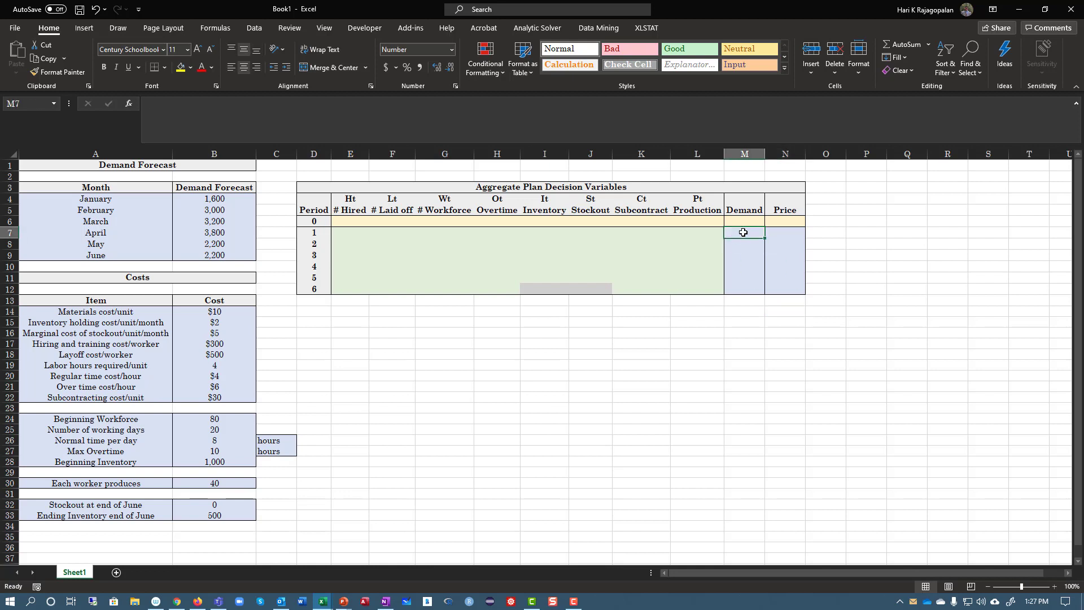
{"action": "type", "text": "="}
{"action": "left_click", "coordinate": [213, 197]}
{"action": "key", "text": "Return"}
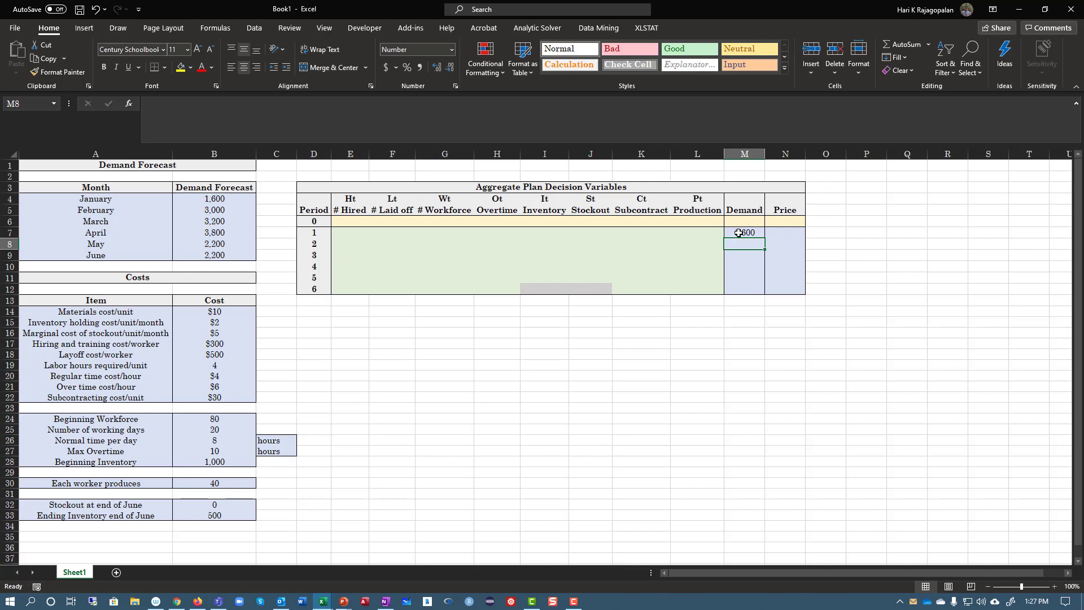
Copy the period 1 demand formula down to periods 2 through 6 in the Demand column
{"action": "left_click", "coordinate": [738, 232]}
{"action": "right_click", "coordinate": [737, 232]}
{"action": "left_click", "coordinate": [764, 258]}
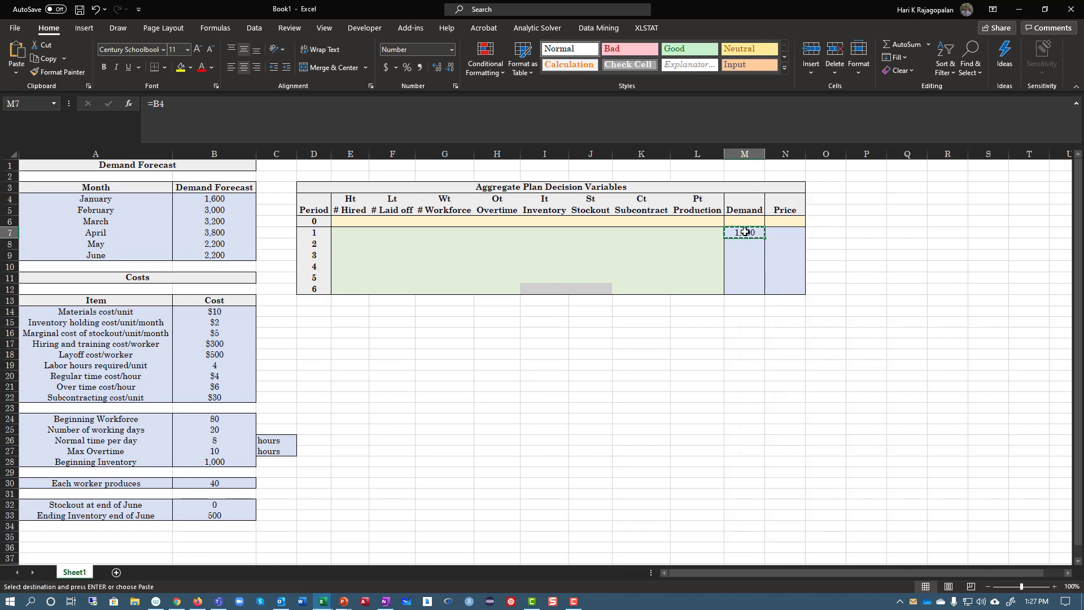
{"action": "left_click_drag", "start_coordinate": [745, 232], "coordinate": [743, 288]}
{"action": "right_click", "coordinate": [740, 233]}
{"action": "left_click", "coordinate": [800, 290]}
{"action": "left_click", "coordinate": [745, 246]}
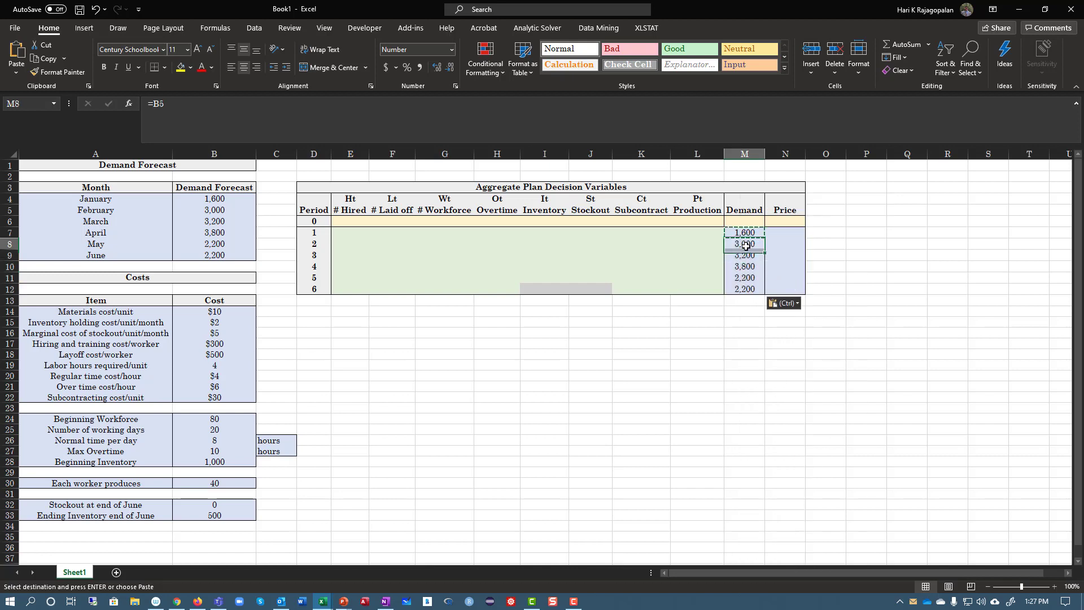
{"action": "left_click_drag", "start_coordinate": [217, 199], "coordinate": [220, 255]}
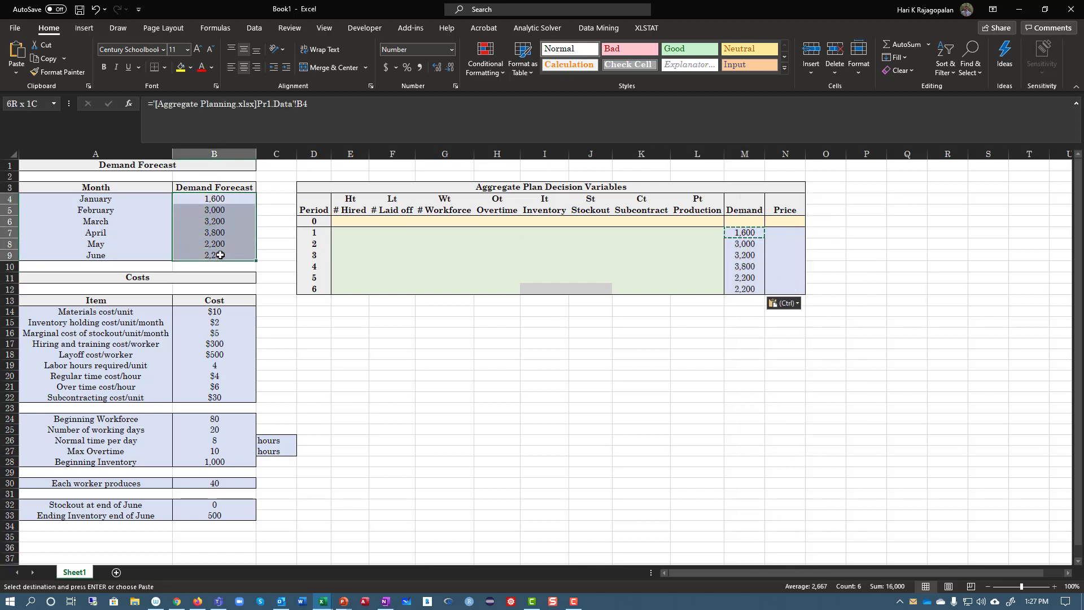
{"action": "left_click_drag", "start_coordinate": [745, 244], "coordinate": [747, 290]}
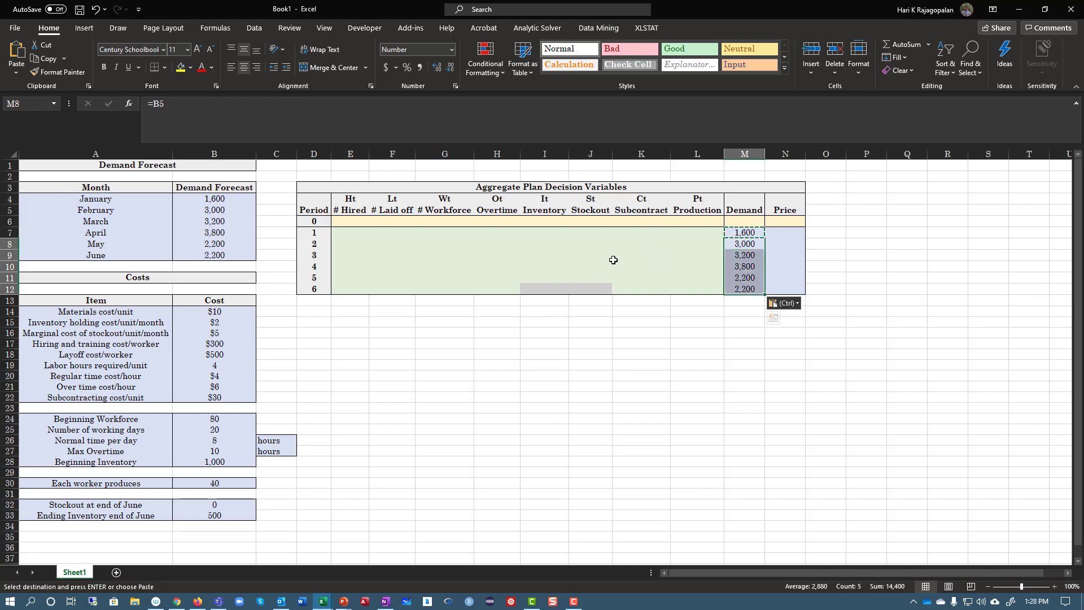
Link the period 0 workforce in G6 to the Beginning Workforce value with =B24
{"action": "left_click", "coordinate": [444, 222]}
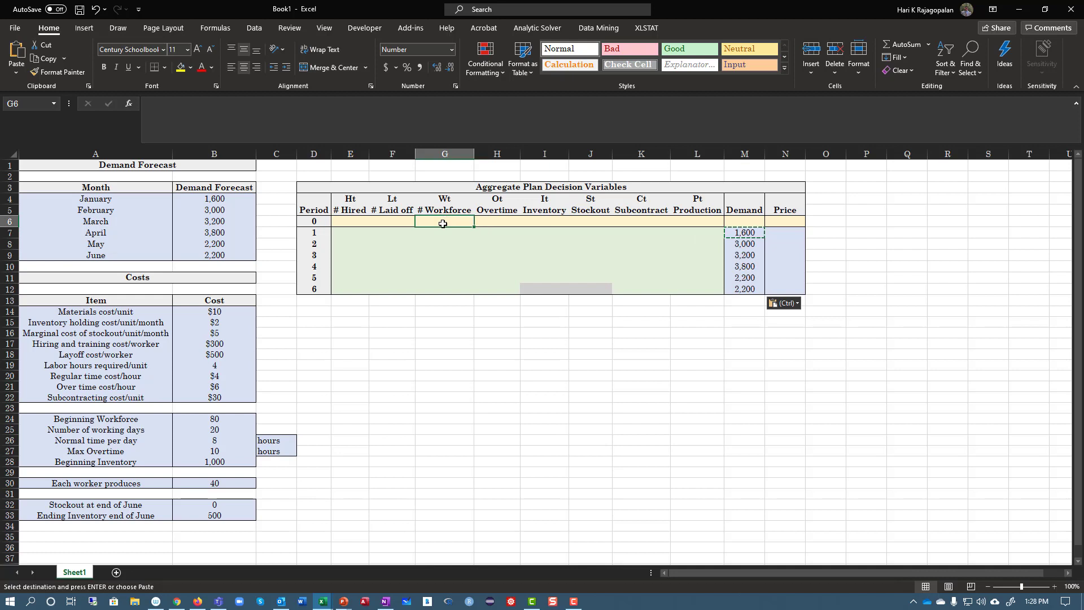
{"action": "type", "text": "="}
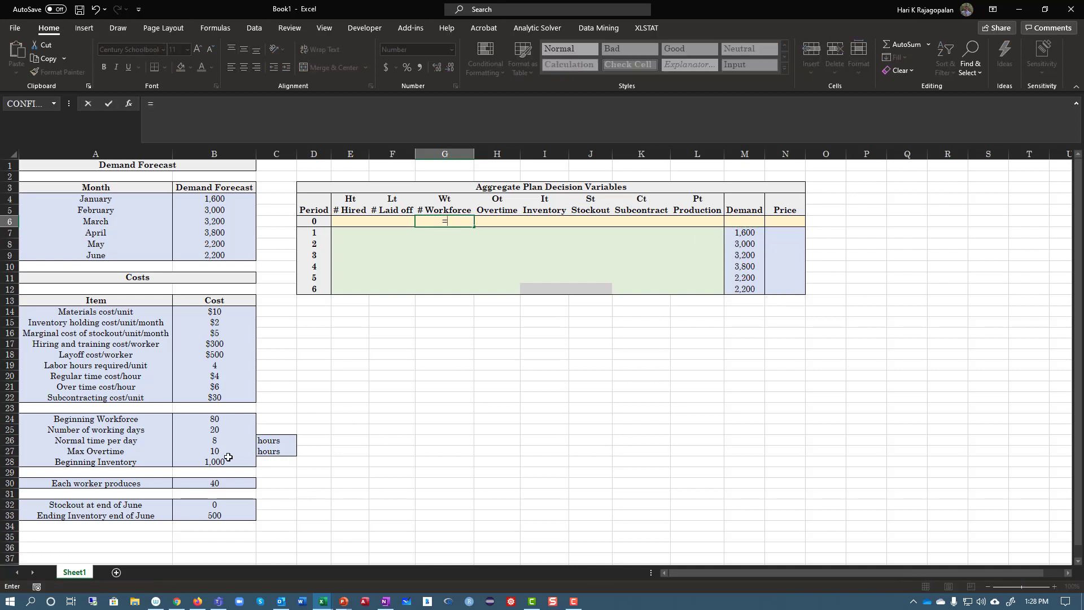
{"action": "left_click", "coordinate": [210, 419]}
{"action": "key", "text": "Return"}
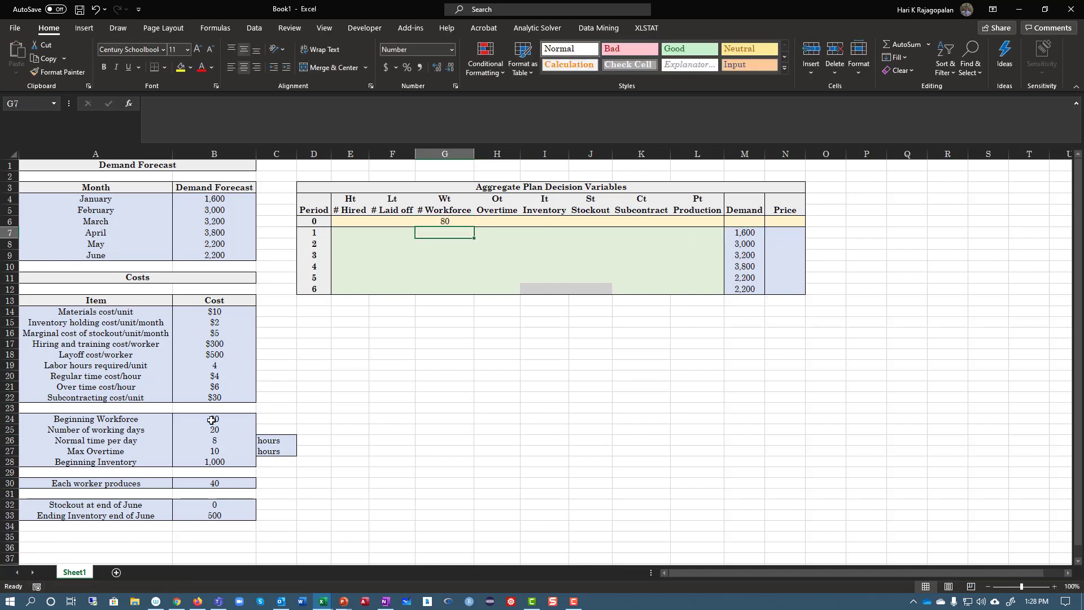
Link the period 0 inventory in I6 to the Beginning Inventory value with =B28
{"action": "left_click", "coordinate": [549, 220]}
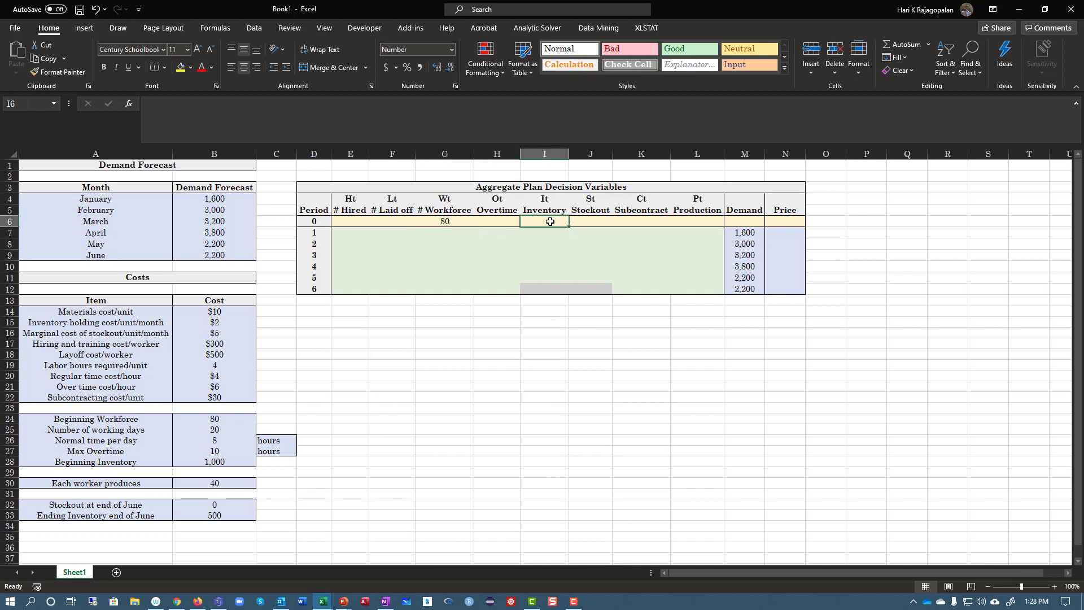
{"action": "type", "text": "="}
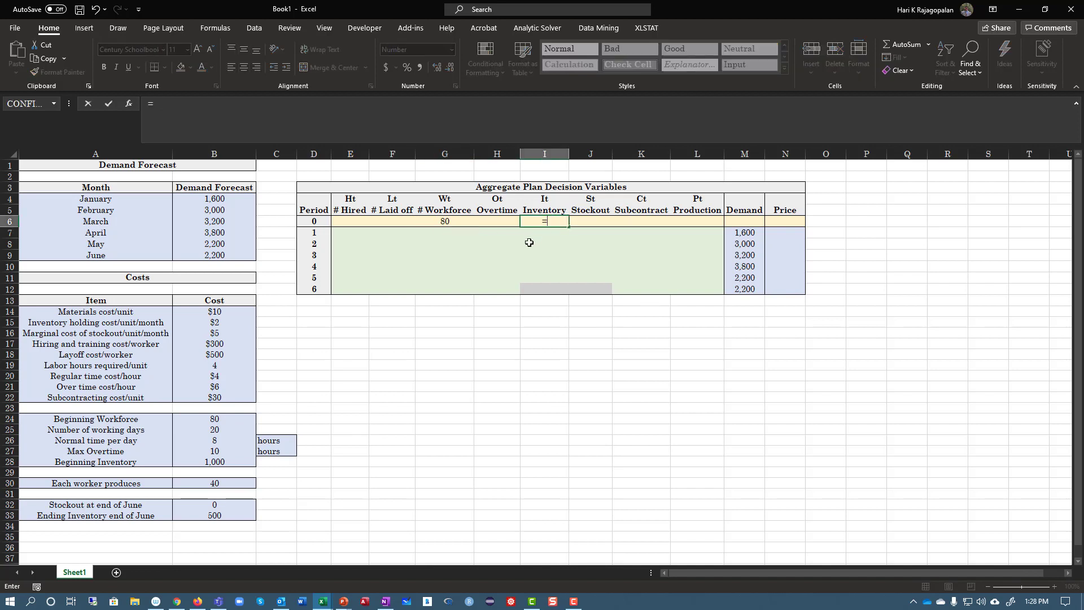
{"action": "left_click", "coordinate": [227, 462]}
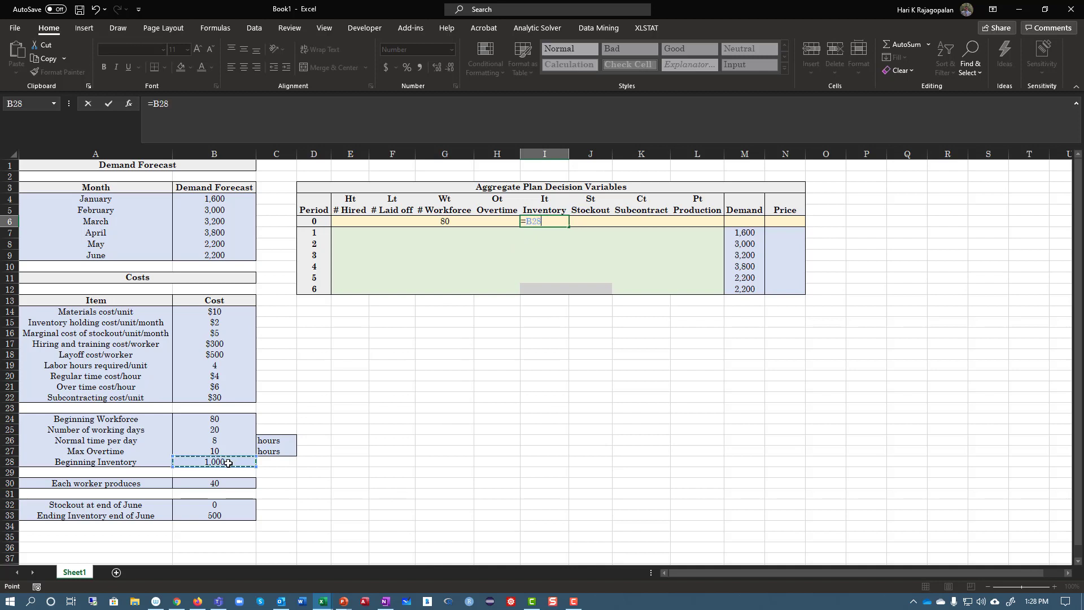
{"action": "key", "text": "Return"}
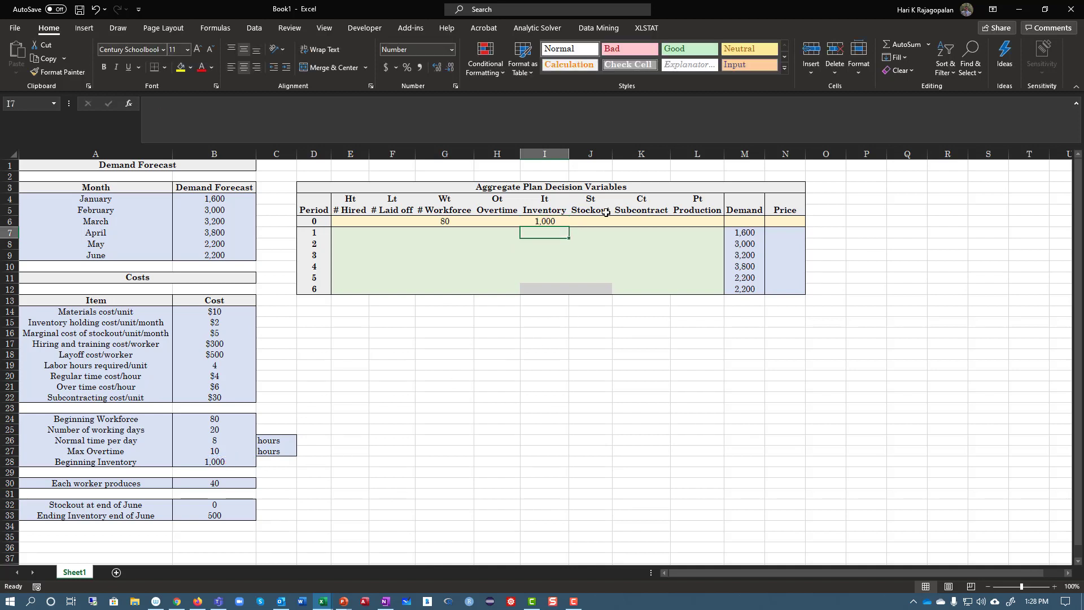
{"action": "left_click_drag", "start_coordinate": [584, 225], "coordinate": [702, 222]}
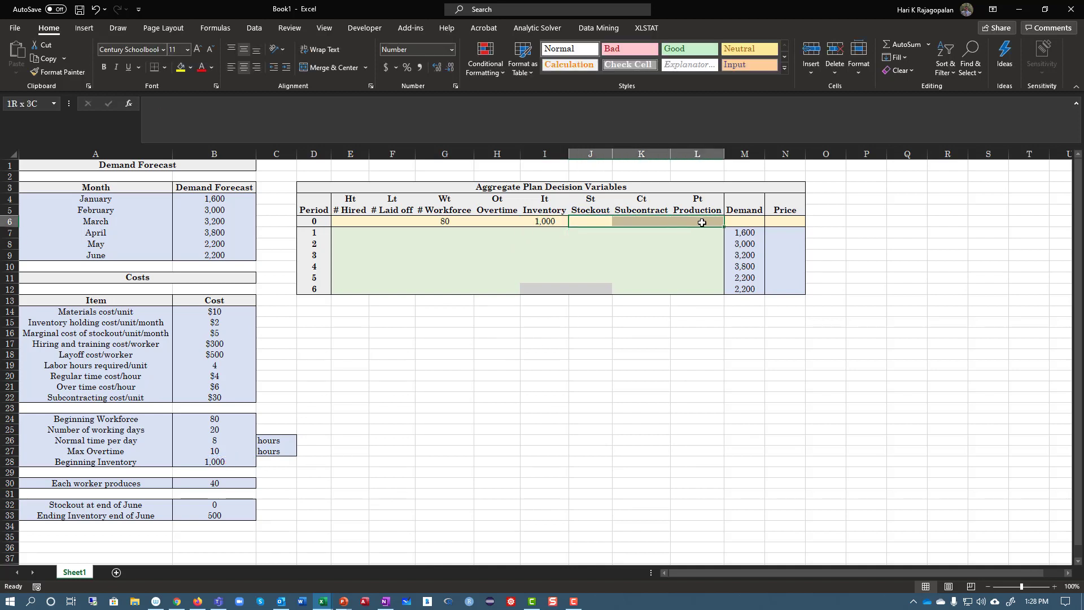
{"action": "left_click_drag", "start_coordinate": [353, 222], "coordinate": [711, 223]}
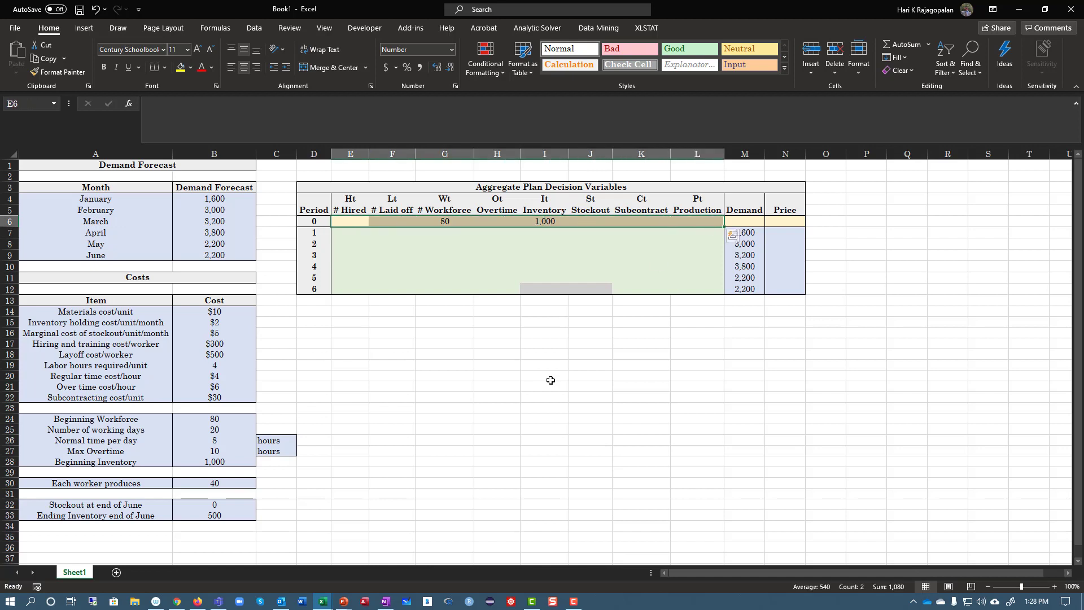
{"action": "left_click_drag", "start_coordinate": [350, 231], "coordinate": [695, 292]}
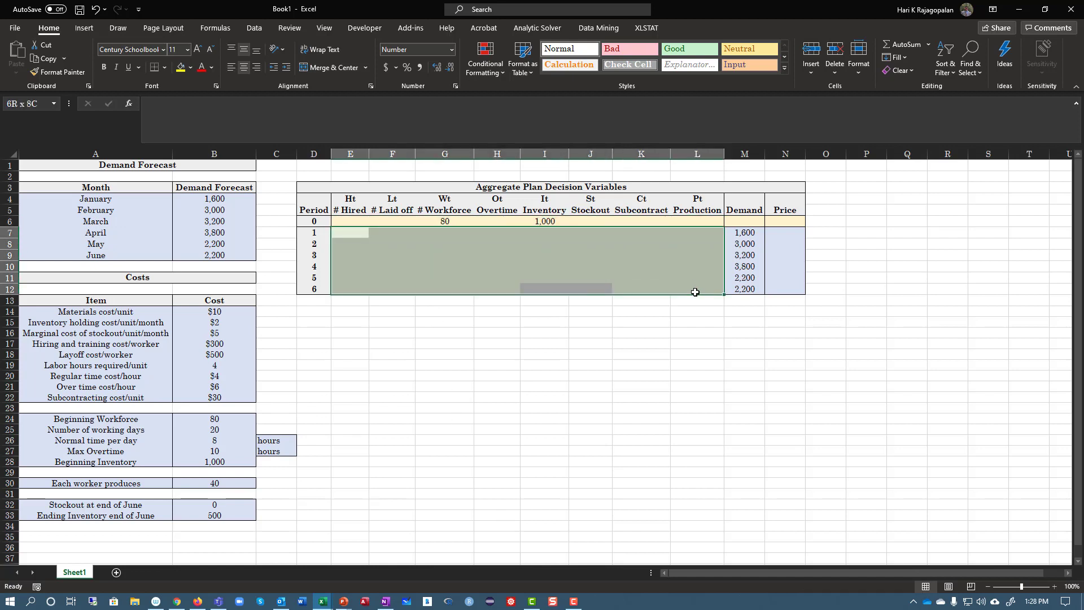
{"action": "left_click_drag", "start_coordinate": [536, 288], "coordinate": [644, 288]}
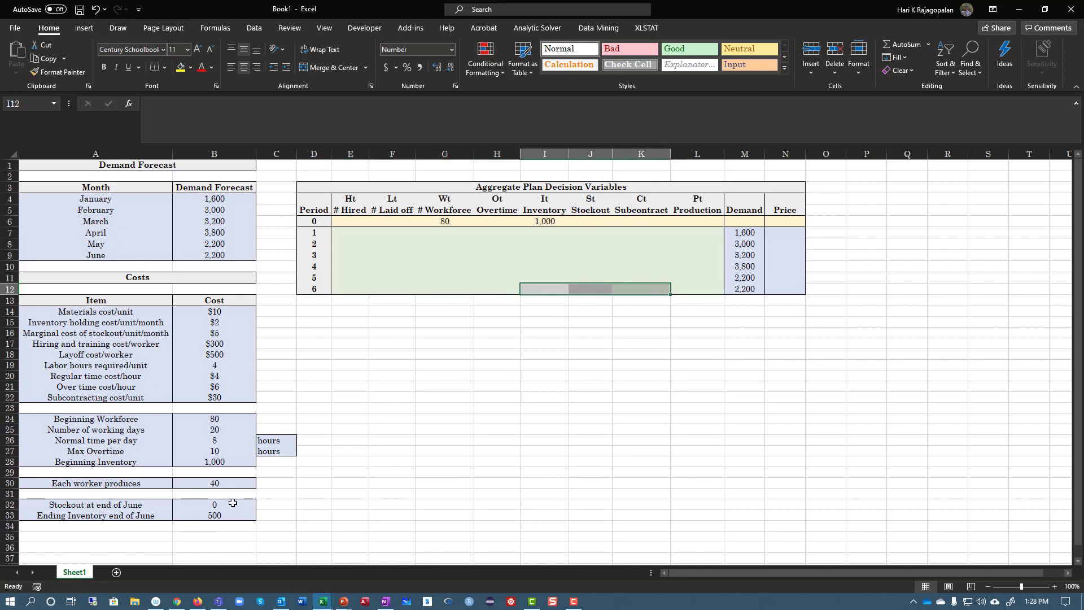
Review the end-of-June stockout and ending inventory targets against the period 6 Inventory and Stockout cells in the decision variables table
{"action": "left_click_drag", "start_coordinate": [240, 502], "coordinate": [237, 514]}
{"action": "left_click", "coordinate": [527, 288]}
{"action": "left_click_drag", "start_coordinate": [526, 288], "coordinate": [589, 285]}
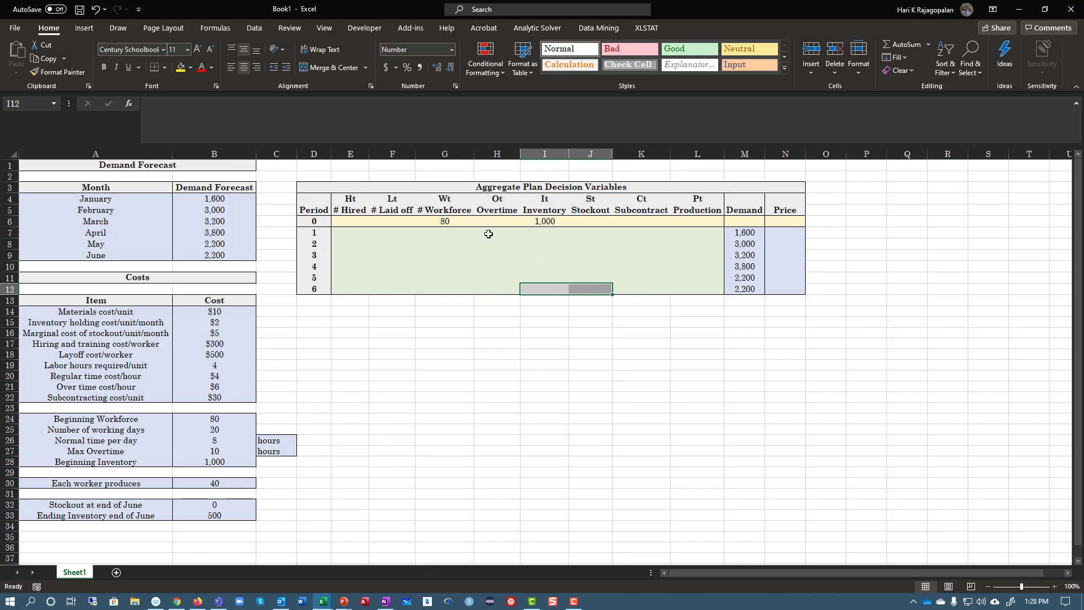
{"action": "left_click", "coordinate": [486, 185]}
{"action": "left_click_drag", "start_coordinate": [486, 185], "coordinate": [508, 286]}
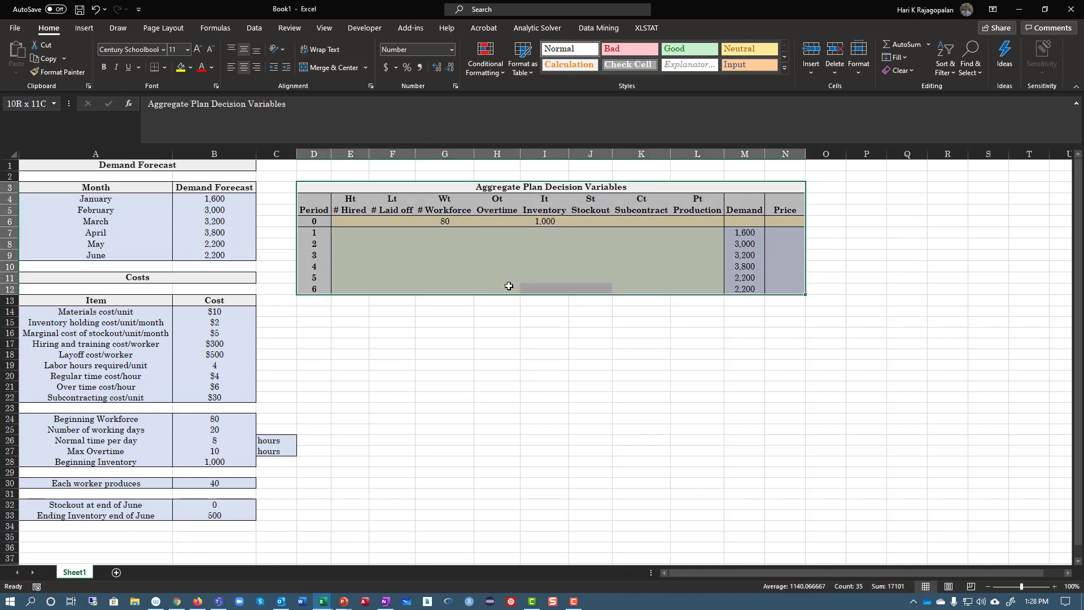
{"action": "left_click", "coordinate": [851, 196]}
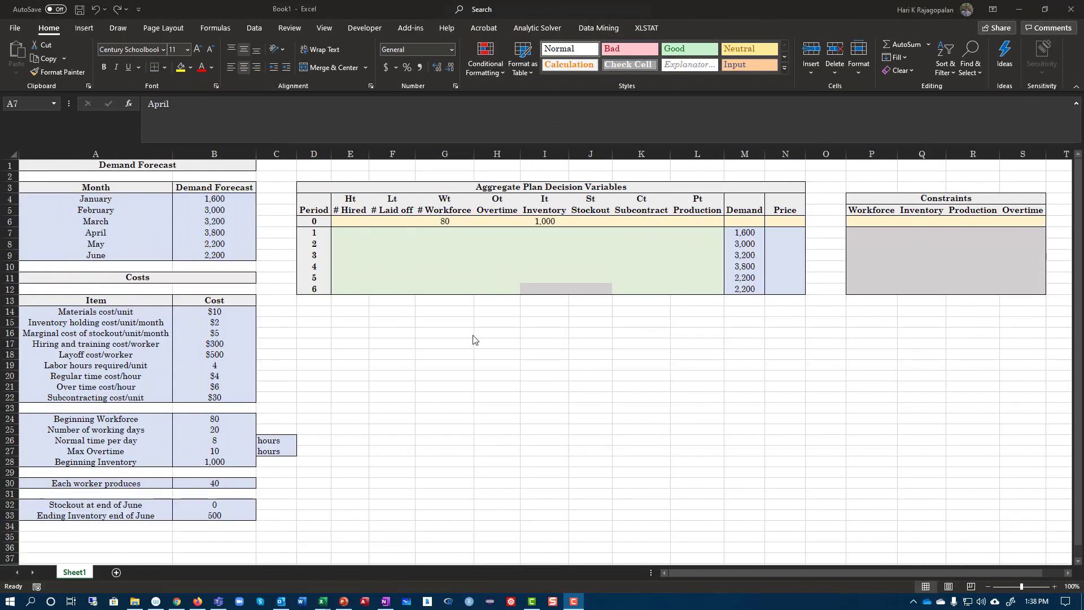
Examine the Workforce, Inventory, Production and Overtime constraint columns and the decision variables each one relates to
{"action": "left_click", "coordinate": [899, 198]}
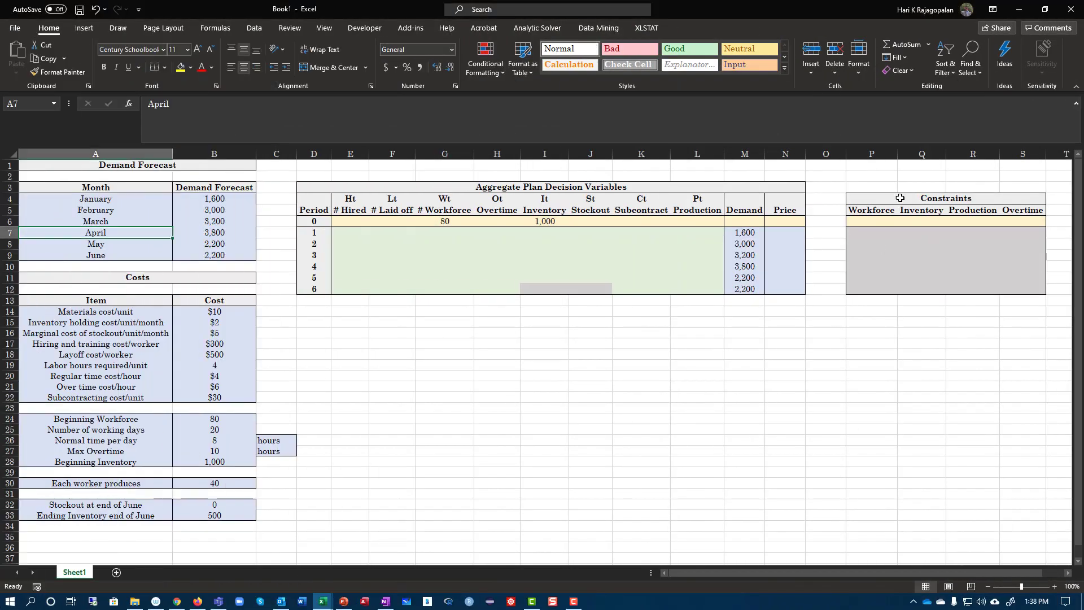
{"action": "left_click_drag", "start_coordinate": [899, 198], "coordinate": [899, 289]}
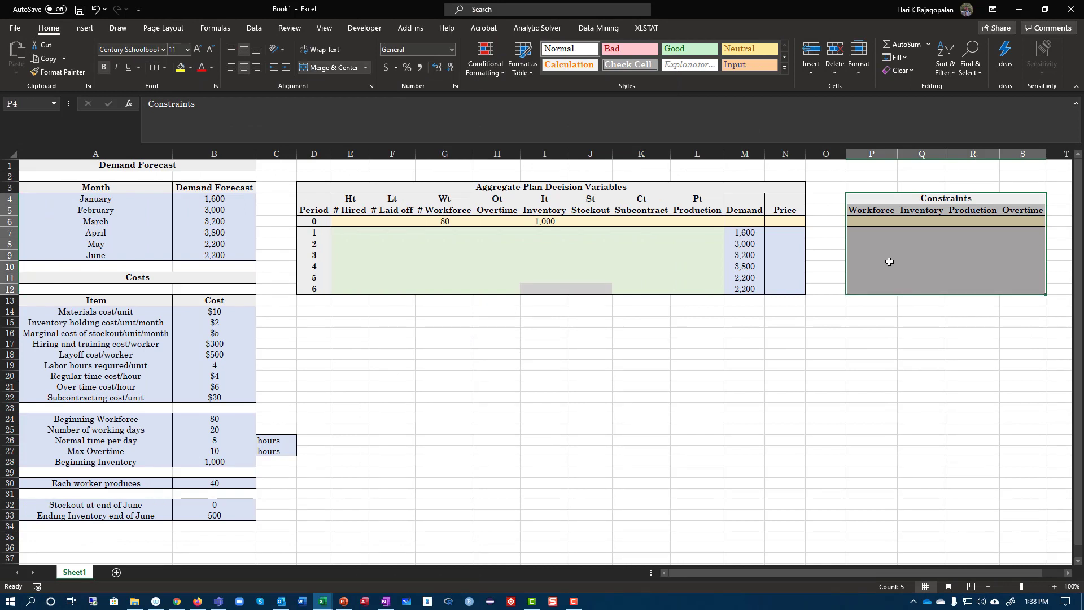
{"action": "left_click_drag", "start_coordinate": [880, 210], "coordinate": [878, 289]}
{"action": "left_click_drag", "start_coordinate": [920, 211], "coordinate": [915, 288]}
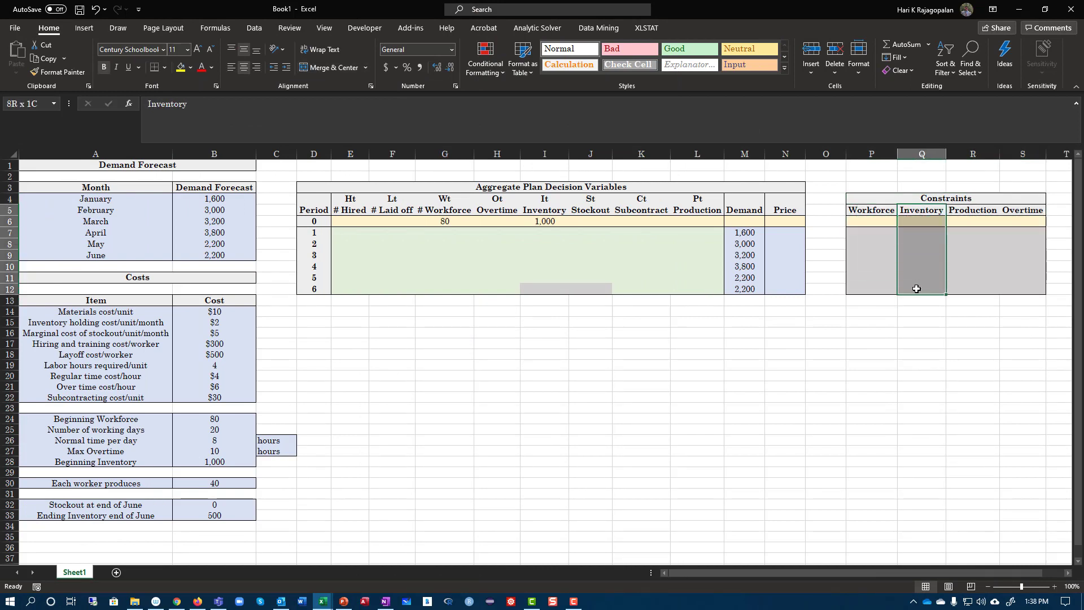
{"action": "left_click_drag", "start_coordinate": [984, 211], "coordinate": [968, 289]}
{"action": "left_click_drag", "start_coordinate": [1021, 207], "coordinate": [1021, 287]}
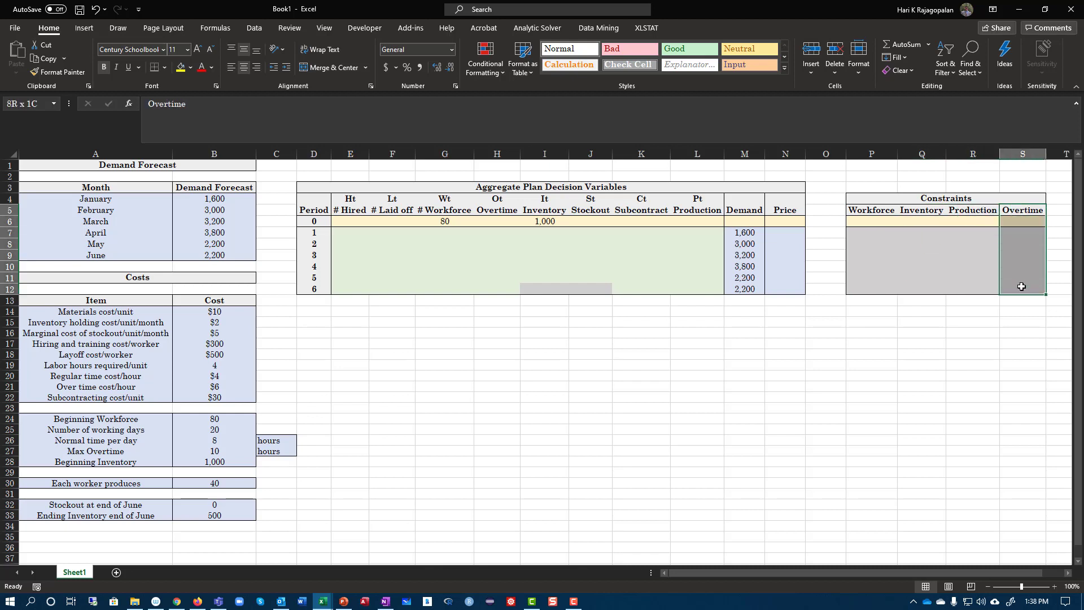
{"action": "left_click", "coordinate": [881, 209]}
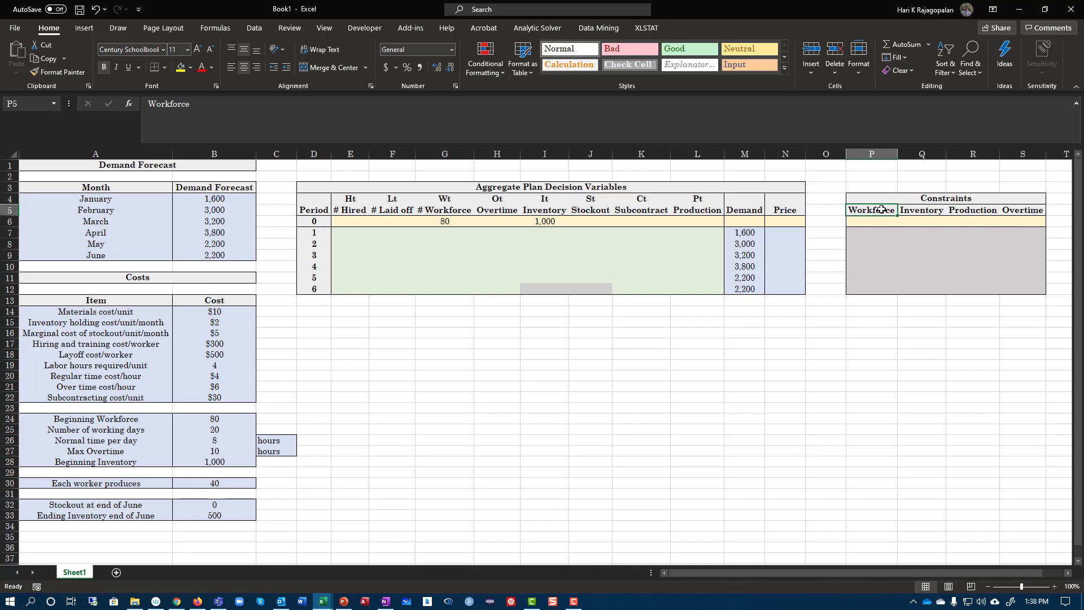
{"action": "left_click", "coordinate": [921, 209]}
{"action": "left_click_drag", "start_coordinate": [554, 206], "coordinate": [663, 210]}
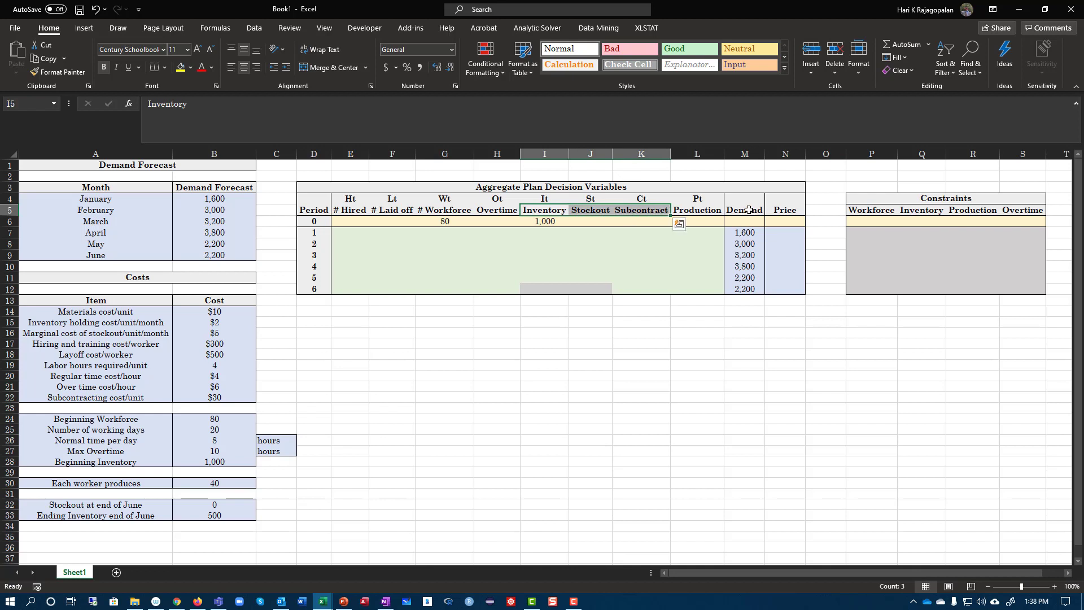
{"action": "left_click", "coordinate": [673, 209]}
{"action": "left_click", "coordinate": [667, 199]}
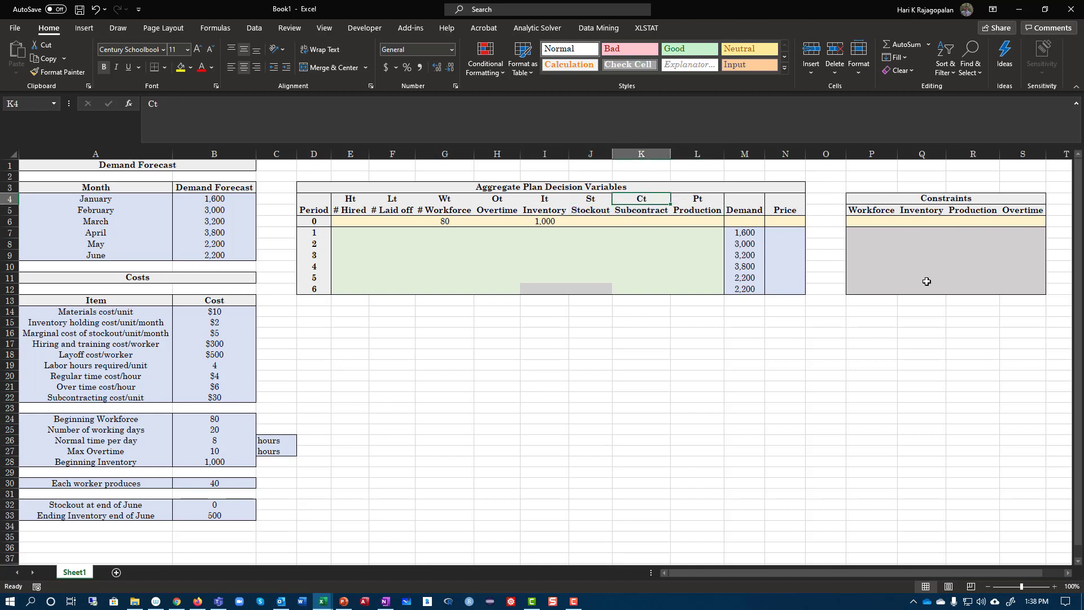
{"action": "left_click", "coordinate": [969, 211]}
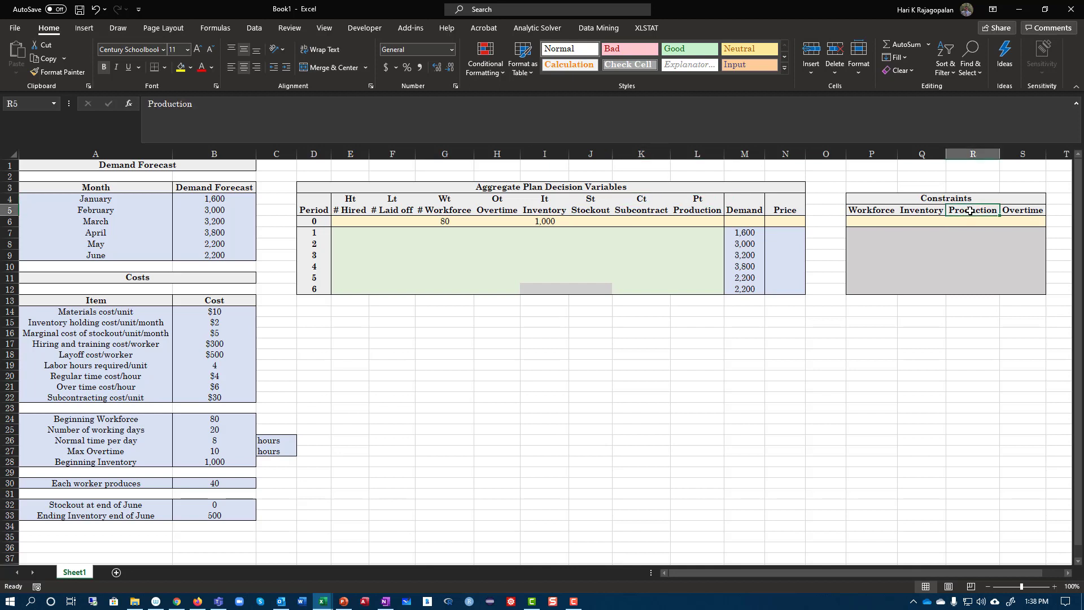
{"action": "left_click", "coordinate": [443, 210]}
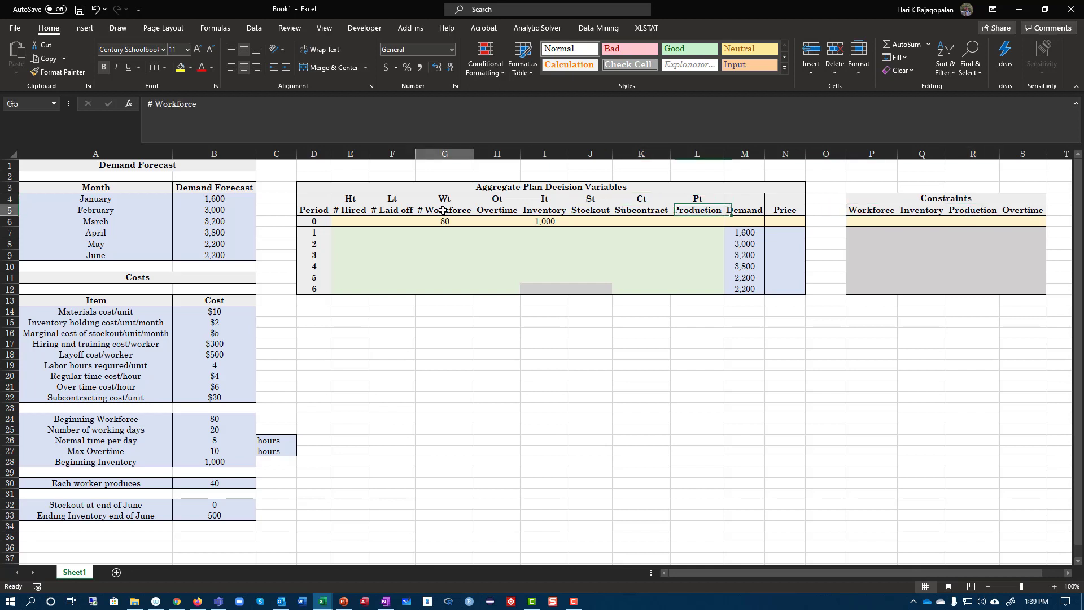
{"action": "left_click", "coordinate": [496, 211]}
{"action": "left_click", "coordinate": [1039, 209]}
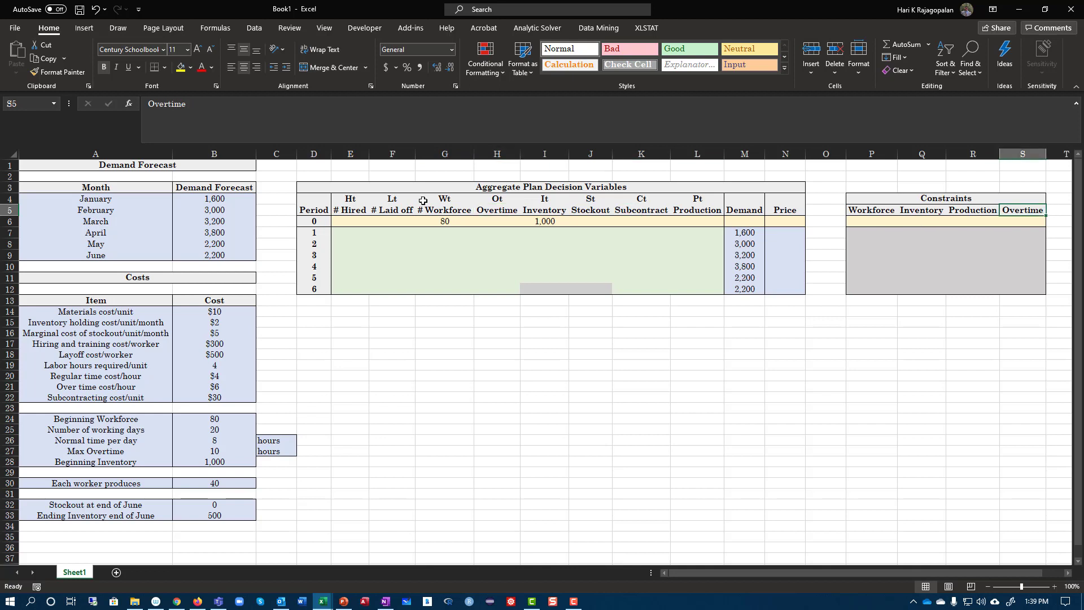
{"action": "left_click_drag", "start_coordinate": [498, 235], "coordinate": [494, 288]}
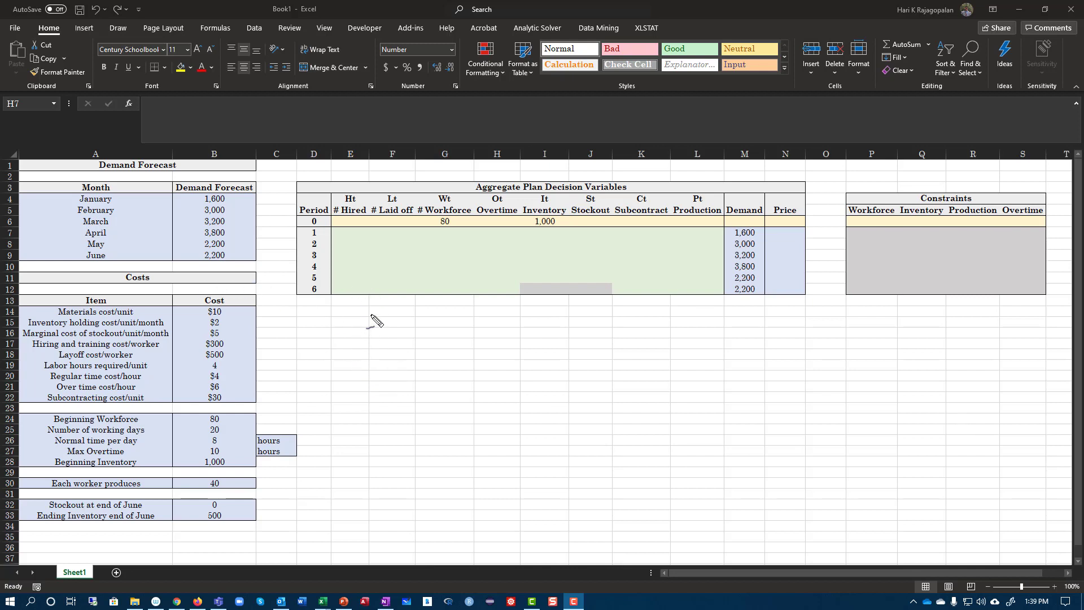
Handwrite the workforce balance W1 = 80 + H1 − L1 and its rearrangement W1 − W0 − H1 + L1 = 0 below the decision variables table
{"action": "mouse_move", "coordinate": [363, 317]}
{"action": "left_mouse_down"}
{"action": "mouse_move", "coordinate": [379, 315]}
{"action": "mouse_move", "coordinate": [390, 338]}
{"action": "mouse_move", "coordinate": [424, 323]}
{"action": "left_mouse_up"}
{"action": "mouse_move", "coordinate": [414, 330]}
{"action": "left_mouse_down"}
{"action": "mouse_move", "coordinate": [439, 336]}
{"action": "mouse_move", "coordinate": [460, 319]}
{"action": "mouse_move", "coordinate": [441, 364]}
{"action": "mouse_move", "coordinate": [492, 327]}
{"action": "mouse_move", "coordinate": [485, 336]}
{"action": "mouse_move", "coordinate": [519, 337]}
{"action": "mouse_move", "coordinate": [520, 327]}
{"action": "left_mouse_up"}
{"action": "mouse_move", "coordinate": [524, 325]}
{"action": "left_mouse_down"}
{"action": "mouse_move", "coordinate": [525, 337]}
{"action": "mouse_move", "coordinate": [554, 327]}
{"action": "mouse_move", "coordinate": [585, 341]}
{"action": "left_mouse_up"}
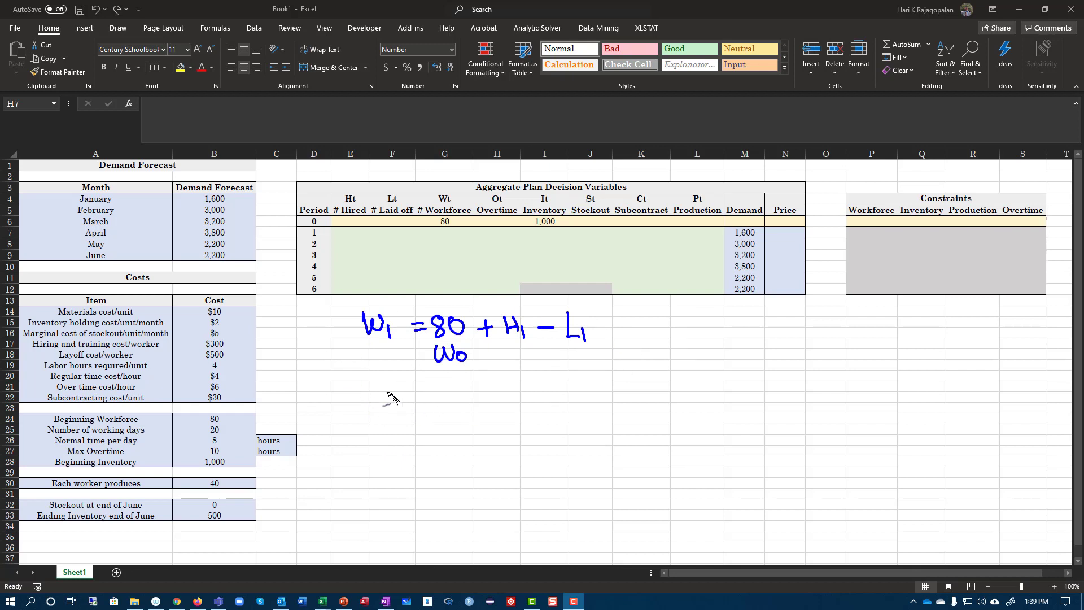
{"action": "mouse_move", "coordinate": [377, 384]}
{"action": "left_mouse_down"}
{"action": "mouse_move", "coordinate": [387, 400]}
{"action": "mouse_move", "coordinate": [398, 384]}
{"action": "mouse_move", "coordinate": [403, 405]}
{"action": "mouse_move", "coordinate": [443, 402]}
{"action": "mouse_move", "coordinate": [451, 386]}
{"action": "mouse_move", "coordinate": [454, 401]}
{"action": "mouse_move", "coordinate": [504, 392]}
{"action": "left_mouse_up"}
{"action": "mouse_move", "coordinate": [503, 383]}
{"action": "left_mouse_down"}
{"action": "mouse_move", "coordinate": [504, 403]}
{"action": "mouse_move", "coordinate": [533, 394]}
{"action": "left_mouse_up"}
{"action": "mouse_move", "coordinate": [526, 386]}
{"action": "left_mouse_down"}
{"action": "mouse_move", "coordinate": [526, 401]}
{"action": "mouse_move", "coordinate": [546, 401]}
{"action": "left_mouse_up"}
{"action": "mouse_move", "coordinate": [549, 393]}
{"action": "left_mouse_down"}
{"action": "mouse_move", "coordinate": [549, 404]}
{"action": "mouse_move", "coordinate": [589, 384]}
{"action": "left_mouse_up"}
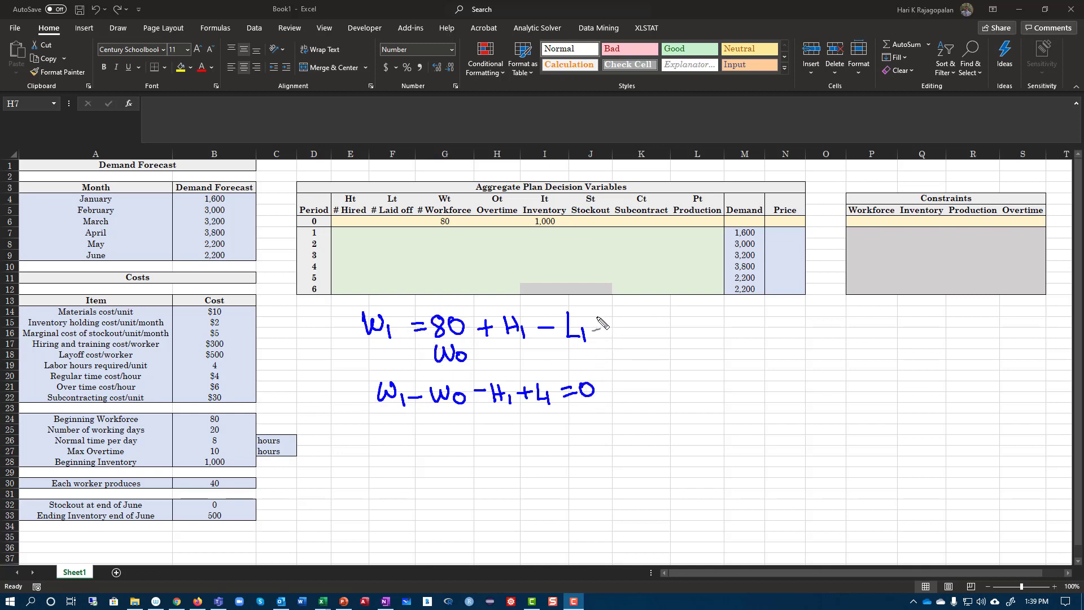
{"action": "mouse_move", "coordinate": [435, 314]}
{"action": "left_mouse_down"}
{"action": "mouse_move", "coordinate": [539, 297]}
{"action": "mouse_move", "coordinate": [589, 357]}
{"action": "mouse_move", "coordinate": [464, 372]}
{"action": "mouse_move", "coordinate": [434, 331]}
{"action": "mouse_move", "coordinate": [397, 346]}
{"action": "mouse_move", "coordinate": [410, 347]}
{"action": "left_mouse_up"}
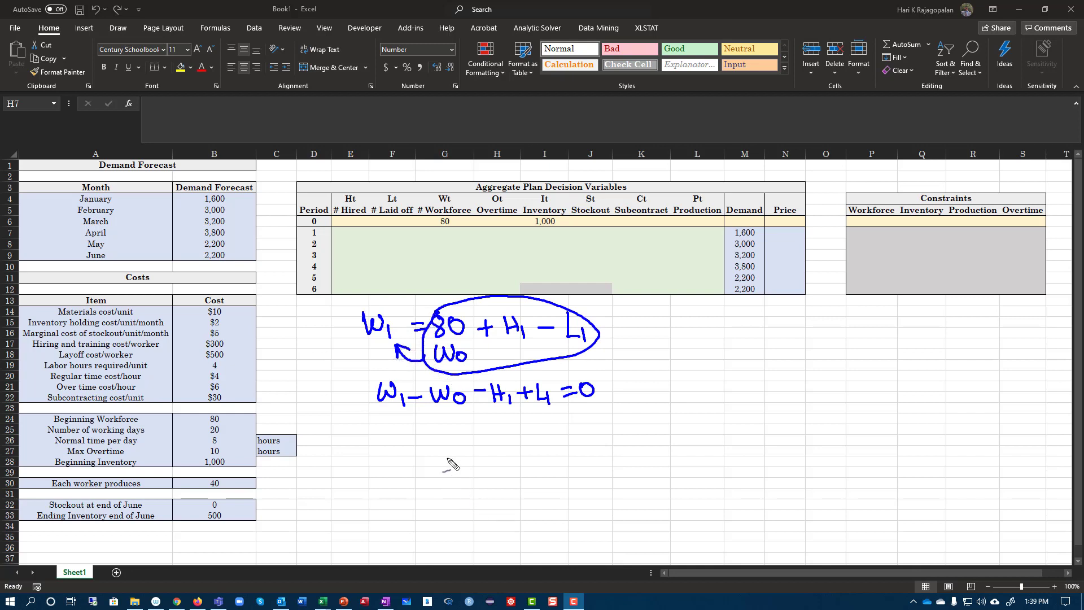
Handwrite the alternative form W0 + H1 − L1 − W1 = 0 and draw a red arrow moving W1 across the equals sign
{"action": "mouse_move", "coordinate": [383, 429]}
{"action": "left_mouse_down"}
{"action": "mouse_move", "coordinate": [389, 447]}
{"action": "mouse_move", "coordinate": [399, 430]}
{"action": "mouse_move", "coordinate": [408, 446]}
{"action": "mouse_move", "coordinate": [431, 441]}
{"action": "mouse_move", "coordinate": [423, 451]}
{"action": "left_mouse_up"}
{"action": "mouse_move", "coordinate": [433, 430]}
{"action": "left_mouse_down"}
{"action": "mouse_move", "coordinate": [434, 446]}
{"action": "mouse_move", "coordinate": [444, 438]}
{"action": "left_mouse_up"}
{"action": "mouse_move", "coordinate": [450, 436]}
{"action": "left_mouse_down"}
{"action": "mouse_move", "coordinate": [485, 449]}
{"action": "mouse_move", "coordinate": [519, 441]}
{"action": "left_mouse_up"}
{"action": "mouse_move", "coordinate": [524, 429]}
{"action": "left_mouse_down"}
{"action": "mouse_move", "coordinate": [536, 446]}
{"action": "mouse_move", "coordinate": [544, 428]}
{"action": "mouse_move", "coordinate": [548, 447]}
{"action": "left_mouse_up"}
{"action": "mouse_move", "coordinate": [562, 431]}
{"action": "left_mouse_down"}
{"action": "mouse_move", "coordinate": [575, 430]}
{"action": "mouse_move", "coordinate": [580, 449]}
{"action": "mouse_move", "coordinate": [588, 423]}
{"action": "left_mouse_up"}
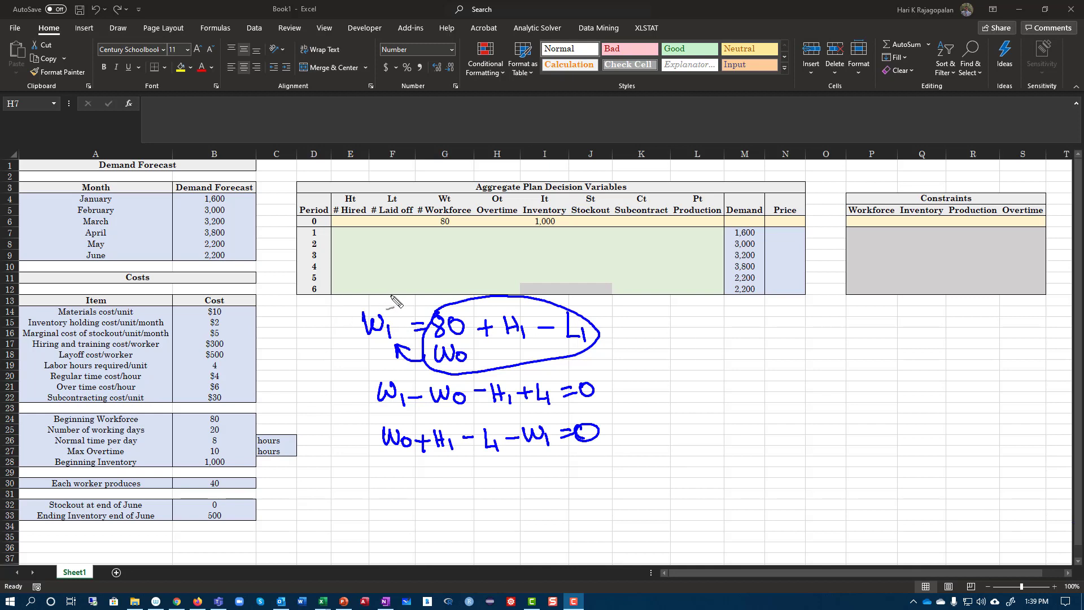
{"action": "mouse_move", "coordinate": [374, 308]}
{"action": "left_mouse_down"}
{"action": "mouse_move", "coordinate": [471, 280]}
{"action": "mouse_move", "coordinate": [473, 292]}
{"action": "left_mouse_up"}
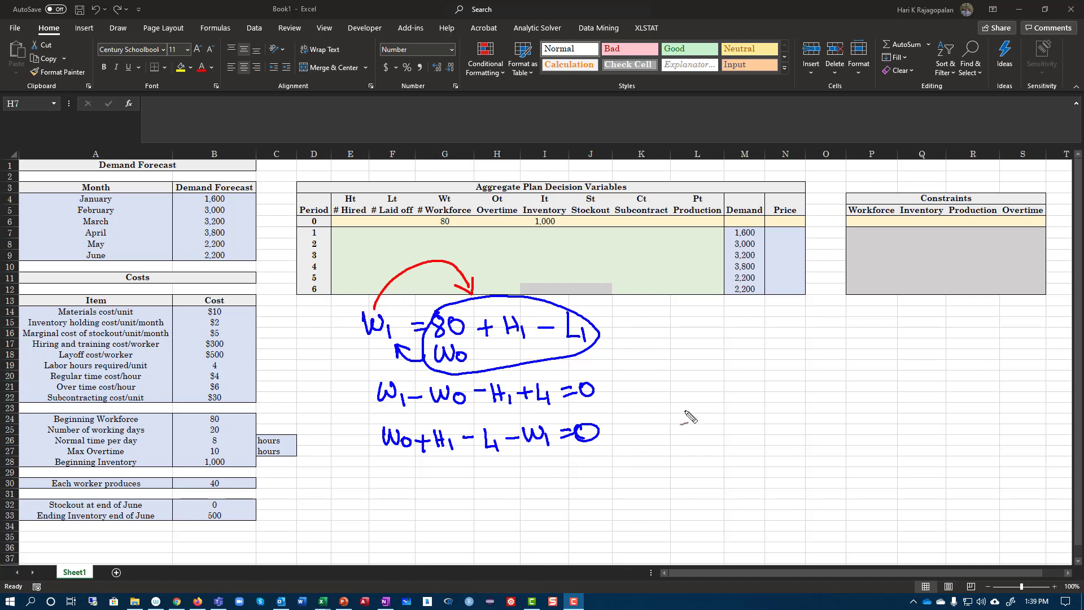
{"action": "left_click_drag", "start_coordinate": [621, 389], "coordinate": [638, 370]}
{"action": "left_click_drag", "start_coordinate": [612, 430], "coordinate": [637, 416]}
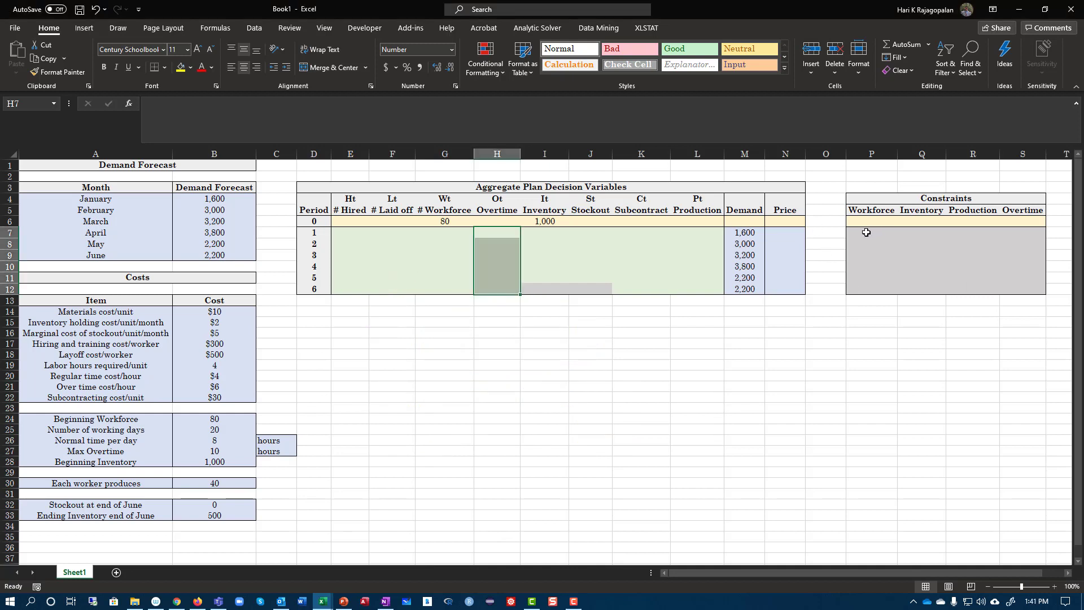
Enter the period 1 workforce constraint in P7 as =G6+E7-F7-G7 and check its cell references
{"action": "left_click", "coordinate": [867, 232]}
{"action": "type", "text": "="}
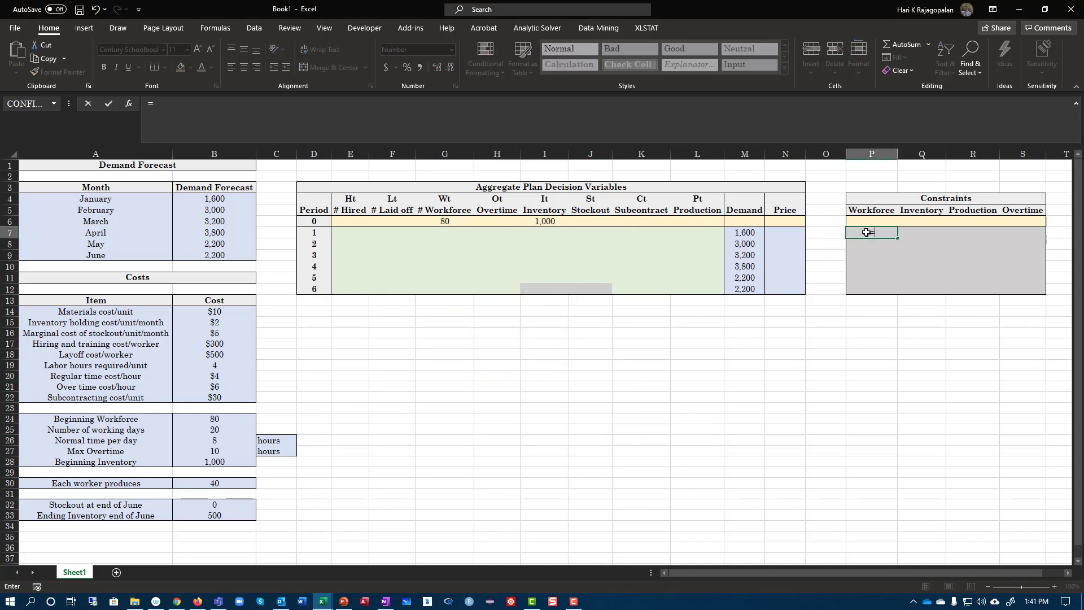
{"action": "left_click", "coordinate": [443, 222]}
{"action": "type", "text": "+"}
{"action": "left_click", "coordinate": [343, 231]}
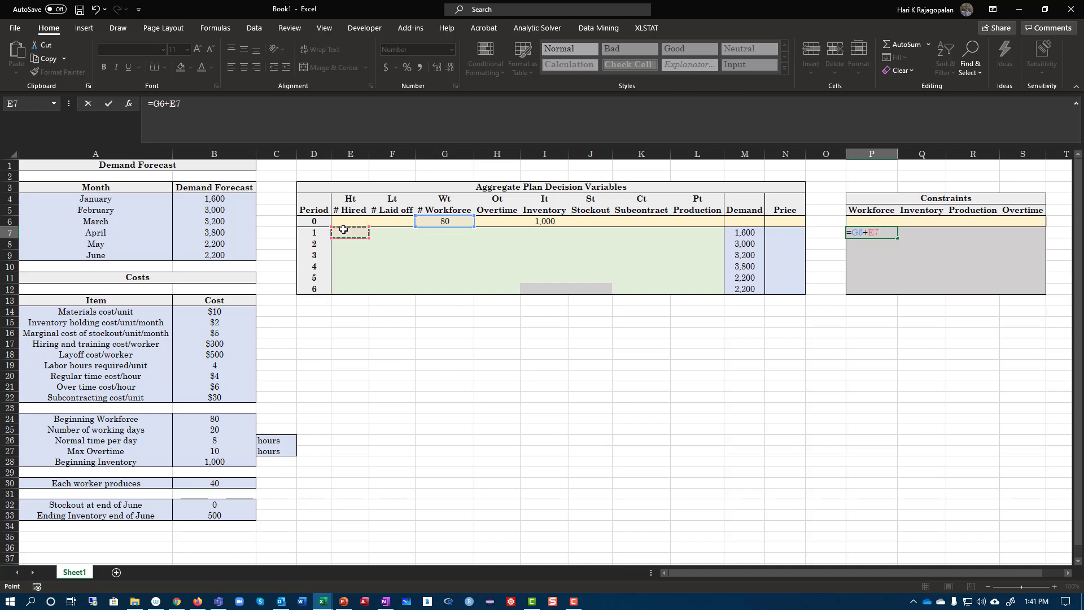
{"action": "type", "text": "-"}
{"action": "left_click", "coordinate": [383, 235]}
{"action": "type", "text": "-"}
{"action": "left_click", "coordinate": [454, 232]}
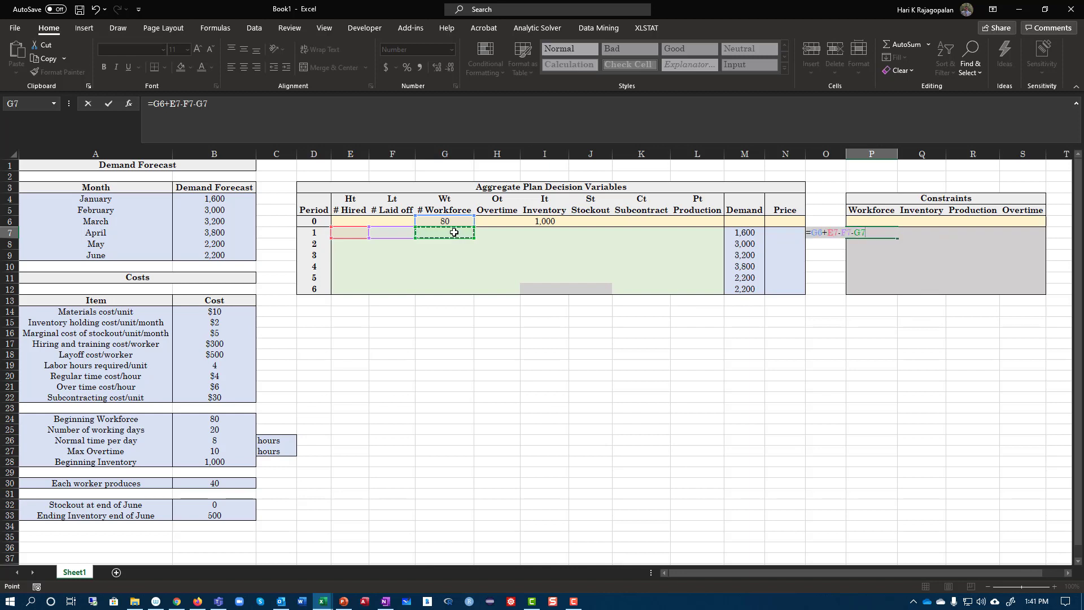
{"action": "key", "text": "Return"}
{"action": "left_click", "coordinate": [884, 233]}
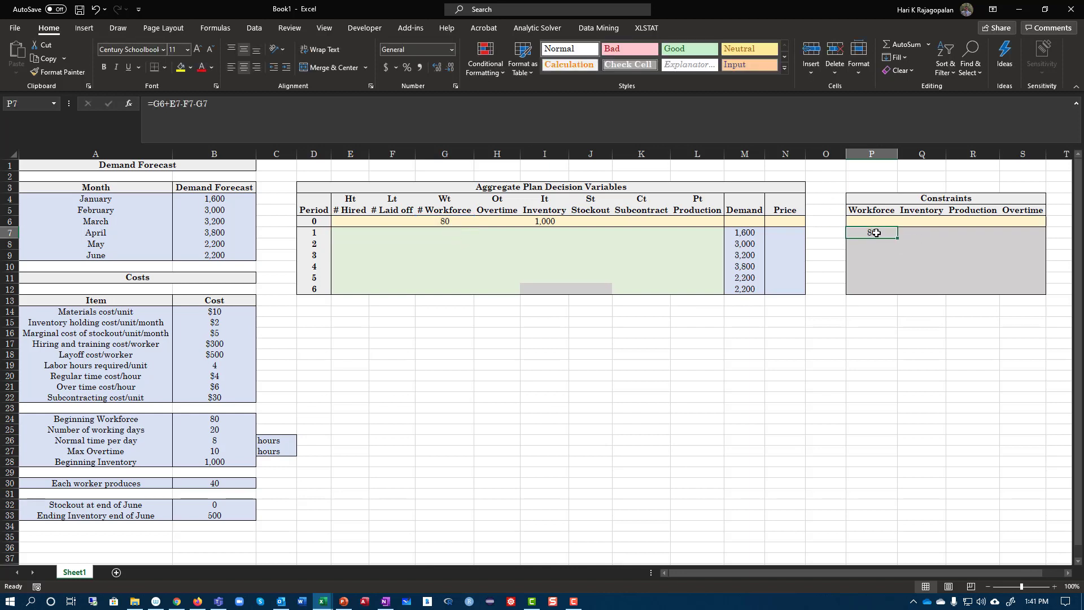
{"action": "double_click", "coordinate": [876, 232]}
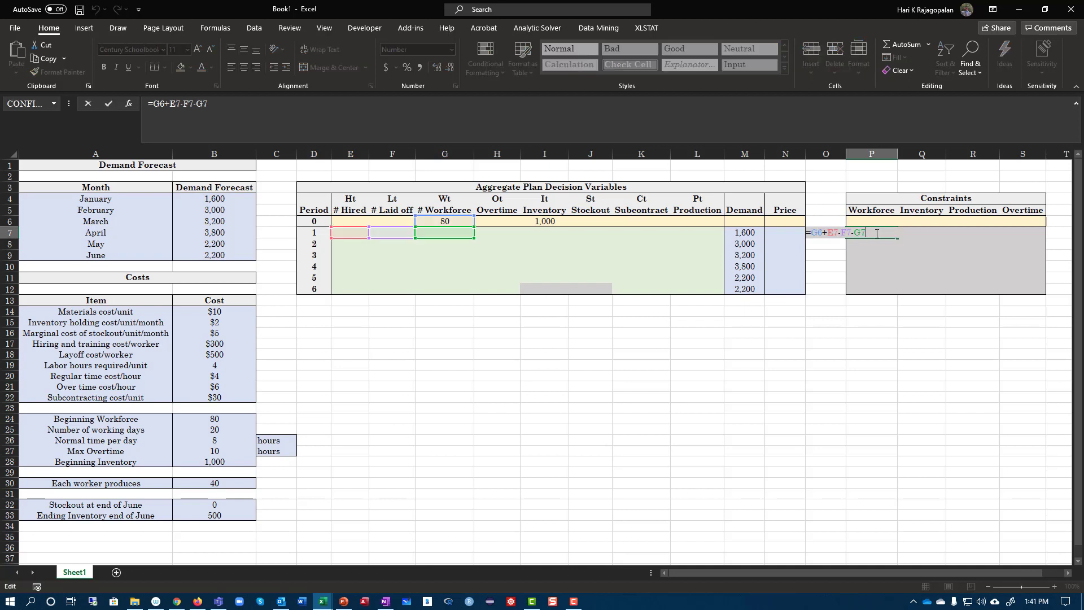
{"action": "key", "text": "Return"}
Copy the P7 workforce constraint and paste only its formula into P8:P12 for periods 2 through 6
{"action": "left_click", "coordinate": [876, 232]}
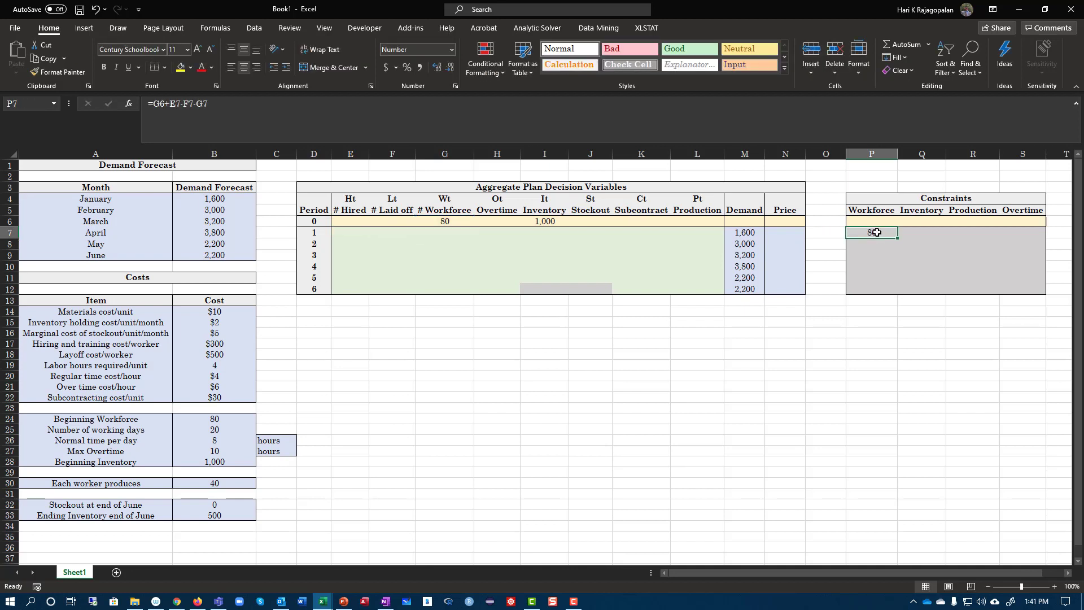
{"action": "right_click", "coordinate": [878, 232]}
{"action": "left_click", "coordinate": [905, 258]}
{"action": "left_click_drag", "start_coordinate": [869, 244], "coordinate": [867, 292]}
{"action": "right_click", "coordinate": [865, 288]}
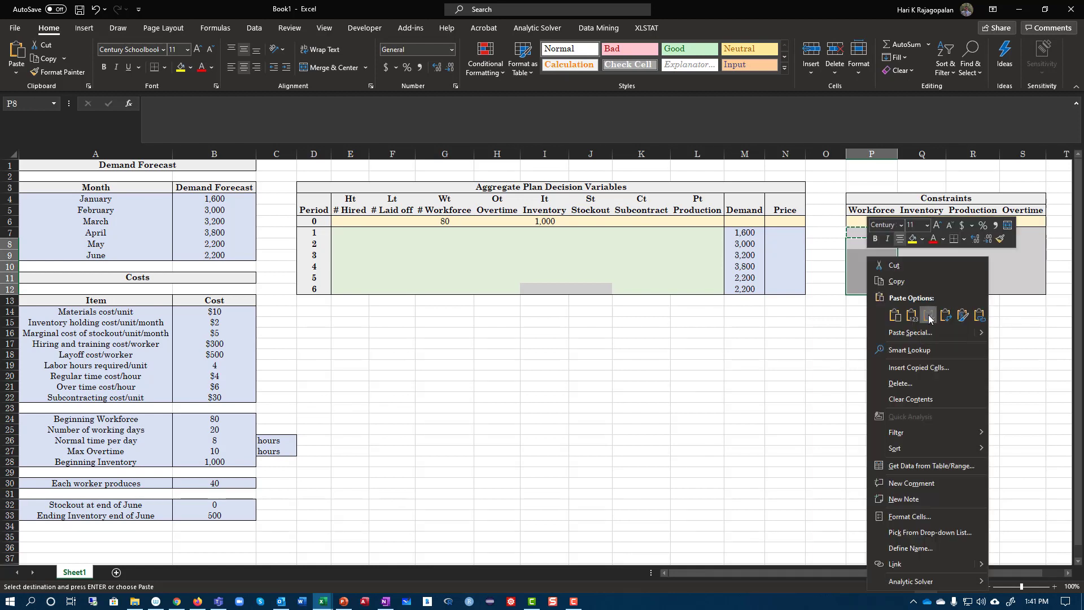
{"action": "left_click", "coordinate": [930, 317]}
{"action": "left_click", "coordinate": [876, 234]}
{"action": "left_click_drag", "start_coordinate": [873, 241], "coordinate": [872, 289]}
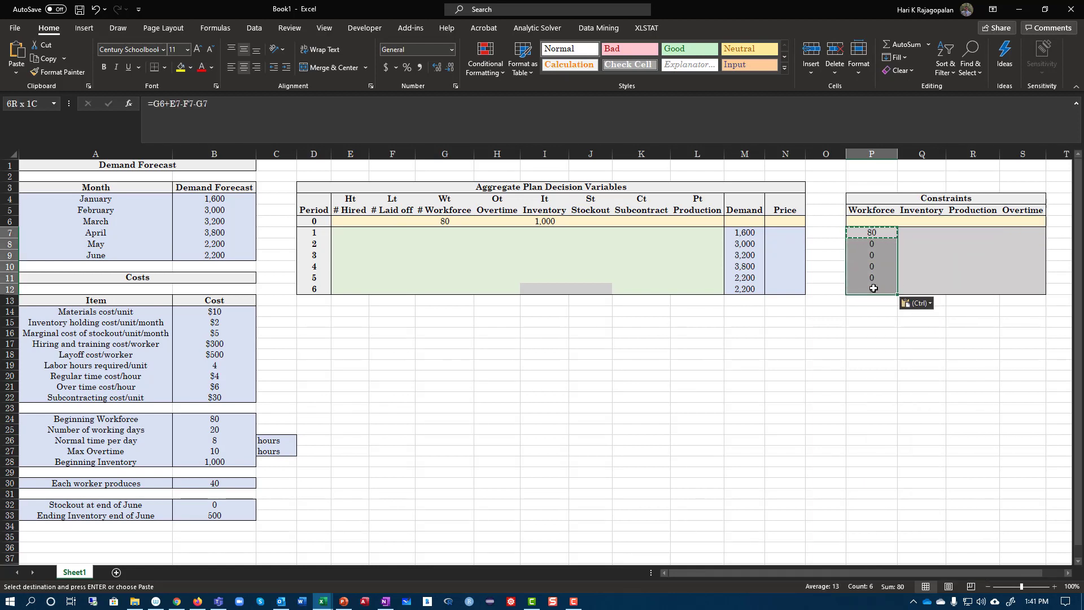
{"action": "left_click_drag", "start_coordinate": [340, 233], "coordinate": [700, 288]}
{"action": "left_click_drag", "start_coordinate": [869, 233], "coordinate": [865, 289]}
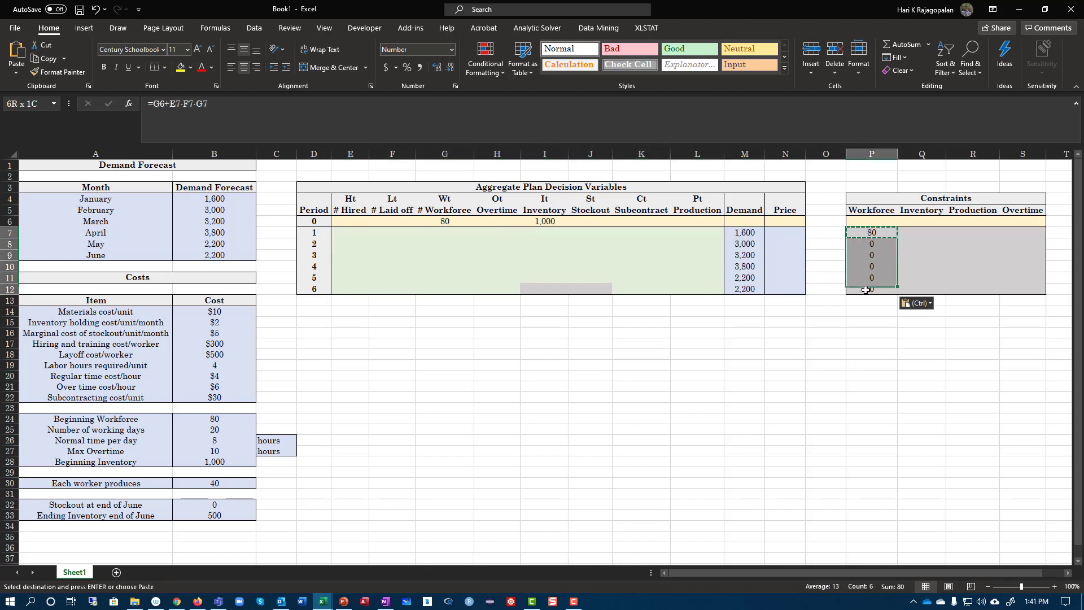
Label the Workforce constraint column with the text =0 in P3, above the Constraints heading
{"action": "left_click", "coordinate": [859, 183]}
{"action": "type", "text": "'=0"}
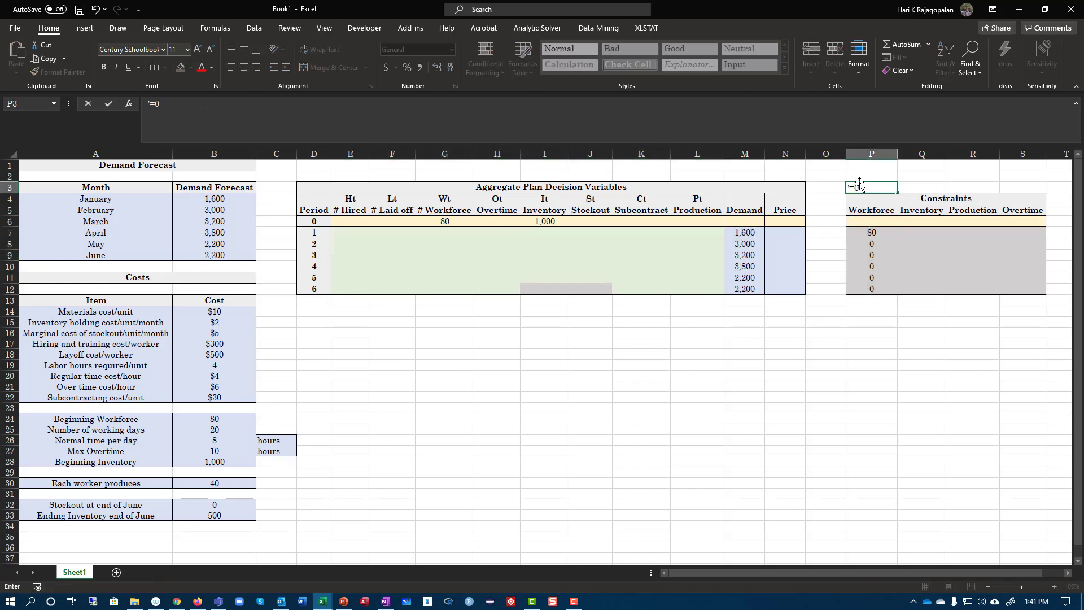
{"action": "key", "text": "Return"}
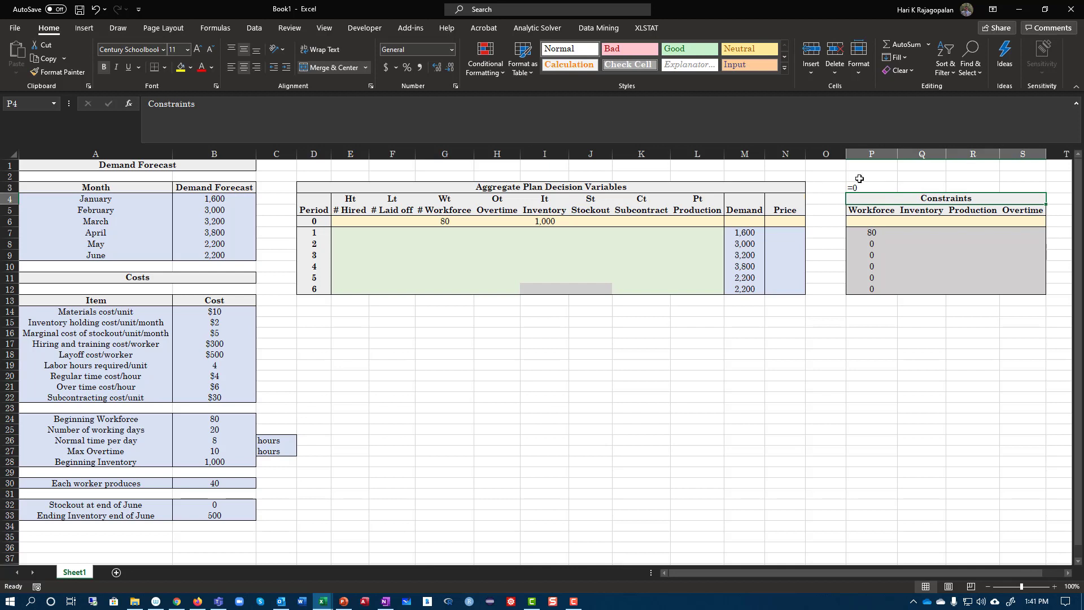
{"action": "left_click", "coordinate": [866, 187]}
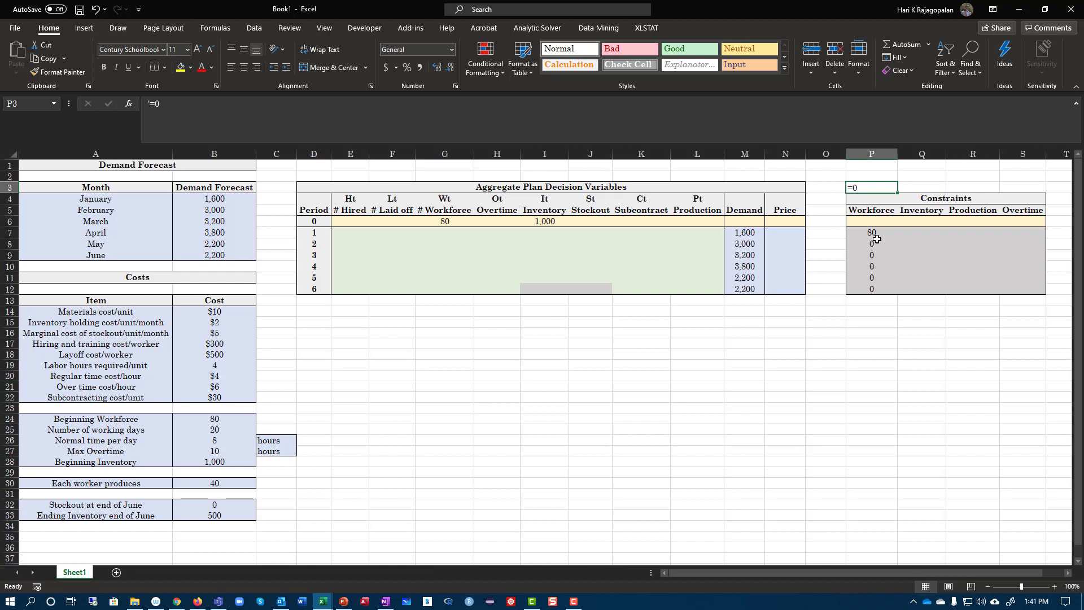
Handwrite the period 1 inventory balance I0 − S0 + C1 + P1 = D1 + I1 − S1 below the table, with 1600 under D1
{"action": "left_click_drag", "start_coordinate": [928, 224], "coordinate": [925, 291]}
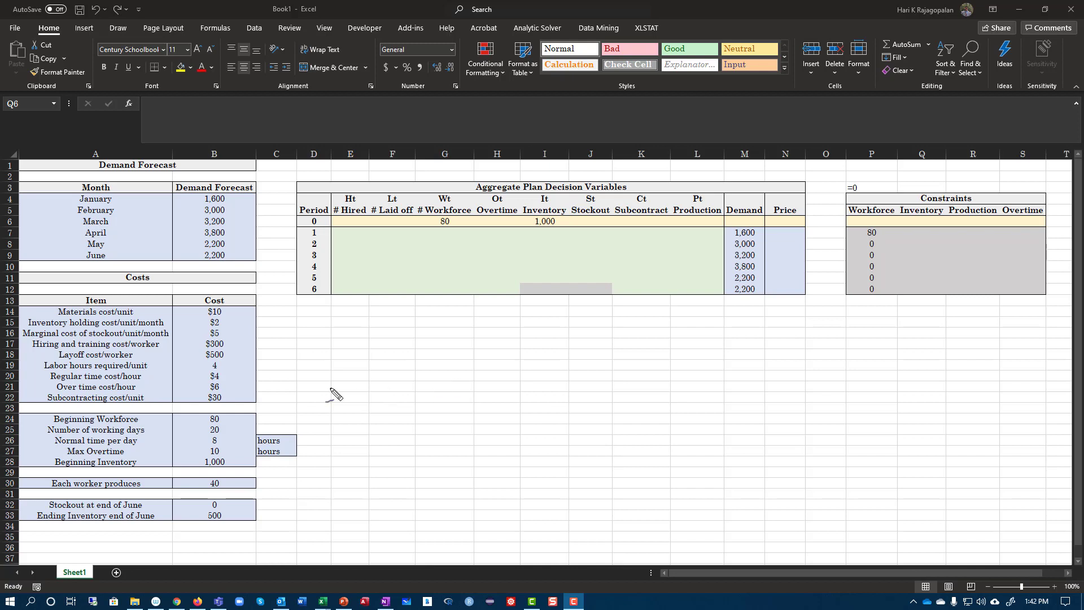
{"action": "mouse_move", "coordinate": [322, 317]}
{"action": "left_mouse_down"}
{"action": "mouse_move", "coordinate": [331, 316]}
{"action": "mouse_move", "coordinate": [331, 338]}
{"action": "mouse_move", "coordinate": [421, 329]}
{"action": "left_mouse_up"}
{"action": "mouse_move", "coordinate": [415, 321]}
{"action": "left_mouse_down"}
{"action": "mouse_move", "coordinate": [415, 337]}
{"action": "mouse_move", "coordinate": [466, 329]}
{"action": "left_mouse_up"}
{"action": "mouse_move", "coordinate": [459, 322]}
{"action": "left_mouse_down"}
{"action": "mouse_move", "coordinate": [459, 339]}
{"action": "mouse_move", "coordinate": [515, 324]}
{"action": "left_mouse_up"}
{"action": "mouse_move", "coordinate": [501, 331]}
{"action": "left_mouse_down"}
{"action": "mouse_move", "coordinate": [551, 338]}
{"action": "mouse_move", "coordinate": [574, 326]}
{"action": "left_mouse_up"}
{"action": "mouse_move", "coordinate": [567, 319]}
{"action": "left_mouse_down"}
{"action": "mouse_move", "coordinate": [566, 337]}
{"action": "mouse_move", "coordinate": [597, 315]}
{"action": "mouse_move", "coordinate": [584, 336]}
{"action": "mouse_move", "coordinate": [625, 329]}
{"action": "mouse_move", "coordinate": [648, 343]}
{"action": "left_mouse_up"}
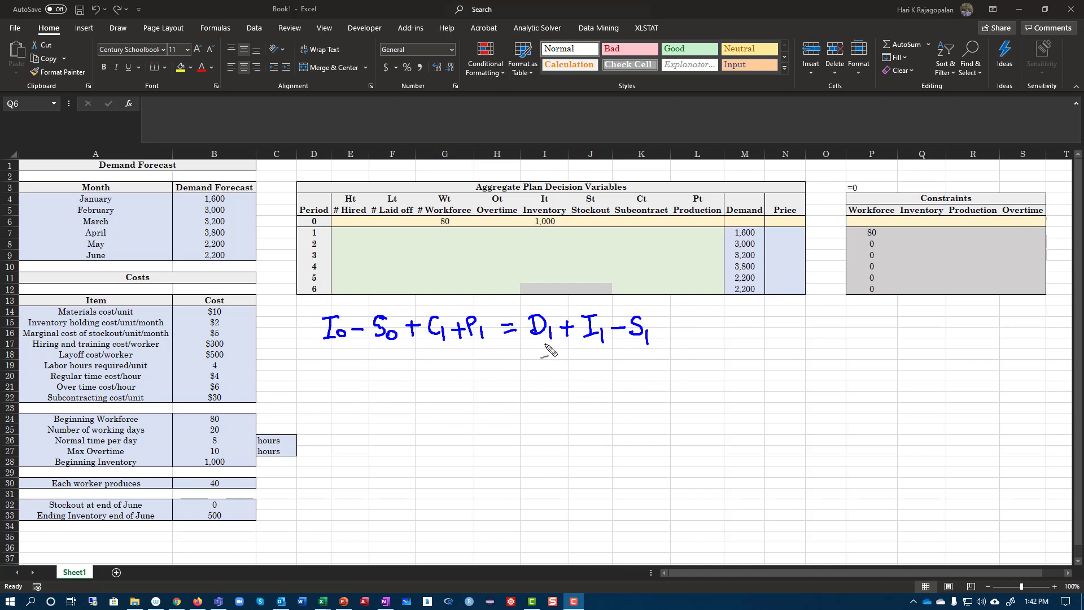
{"action": "mouse_move", "coordinate": [525, 343]}
{"action": "left_mouse_down"}
{"action": "mouse_move", "coordinate": [526, 359]}
{"action": "mouse_move", "coordinate": [534, 353]}
{"action": "left_mouse_up"}
{"action": "mouse_move", "coordinate": [546, 347]}
{"action": "left_mouse_down"}
{"action": "mouse_move", "coordinate": [561, 359]}
{"action": "mouse_move", "coordinate": [563, 347]}
{"action": "left_mouse_up"}
Handwrite the rearranged inventory constraint I0 − I1 − S0 + S1 + C1 + P1 = 1600 beneath the first equation
{"action": "mouse_move", "coordinate": [335, 379]}
{"action": "left_mouse_down"}
{"action": "mouse_move", "coordinate": [351, 378]}
{"action": "mouse_move", "coordinate": [343, 399]}
{"action": "left_mouse_up"}
{"action": "left_click_drag", "start_coordinate": [335, 400], "coordinate": [384, 387]}
{"action": "mouse_move", "coordinate": [390, 378]}
{"action": "left_mouse_down"}
{"action": "mouse_move", "coordinate": [407, 378]}
{"action": "mouse_move", "coordinate": [399, 399]}
{"action": "left_mouse_up"}
{"action": "mouse_move", "coordinate": [389, 400]}
{"action": "left_mouse_down"}
{"action": "mouse_move", "coordinate": [412, 403]}
{"action": "mouse_move", "coordinate": [439, 386]}
{"action": "mouse_move", "coordinate": [450, 397]}
{"action": "mouse_move", "coordinate": [494, 389]}
{"action": "mouse_move", "coordinate": [486, 397]}
{"action": "mouse_move", "coordinate": [513, 402]}
{"action": "mouse_move", "coordinate": [541, 389]}
{"action": "left_mouse_up"}
{"action": "mouse_move", "coordinate": [533, 381]}
{"action": "left_mouse_down"}
{"action": "mouse_move", "coordinate": [533, 399]}
{"action": "mouse_move", "coordinate": [563, 399]}
{"action": "left_mouse_up"}
{"action": "mouse_move", "coordinate": [569, 389]}
{"action": "left_mouse_down"}
{"action": "mouse_move", "coordinate": [582, 389]}
{"action": "mouse_move", "coordinate": [575, 399]}
{"action": "left_mouse_up"}
{"action": "left_click_drag", "start_coordinate": [589, 379], "coordinate": [601, 401]}
{"action": "left_click_drag", "start_coordinate": [615, 386], "coordinate": [630, 392]}
{"action": "mouse_move", "coordinate": [636, 372]}
{"action": "left_mouse_down"}
{"action": "mouse_move", "coordinate": [638, 394]}
{"action": "mouse_move", "coordinate": [662, 379]}
{"action": "left_mouse_up"}
{"action": "left_click_drag", "start_coordinate": [676, 379], "coordinate": [669, 384]}
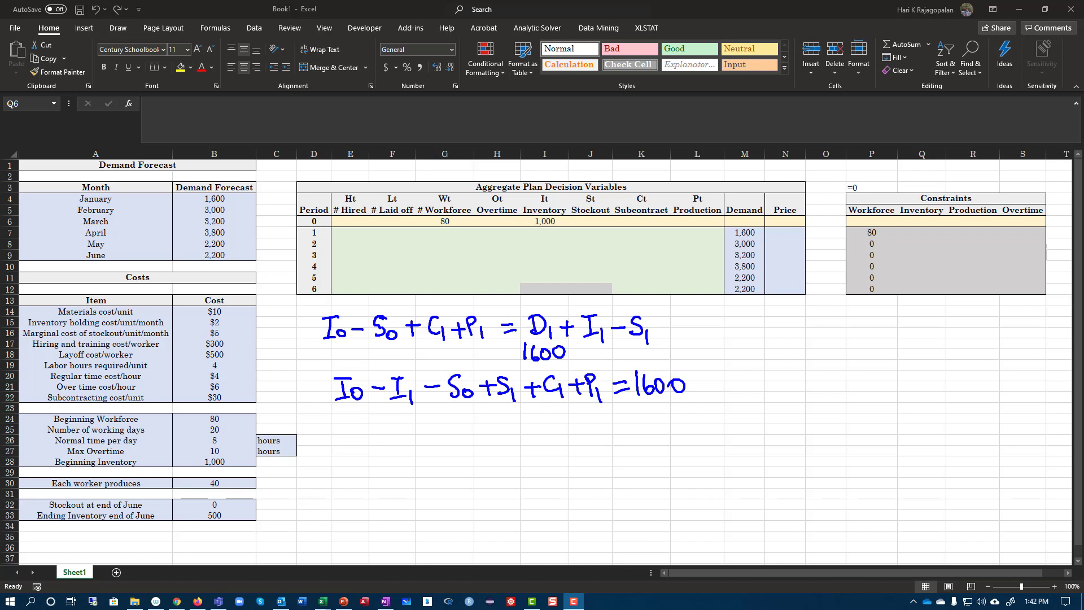
Clear the handwriting and enter the period 1 inventory constraint =I6-I7-J6+J7+K7+L7 in Q7
{"action": "key", "text": "Escape"}
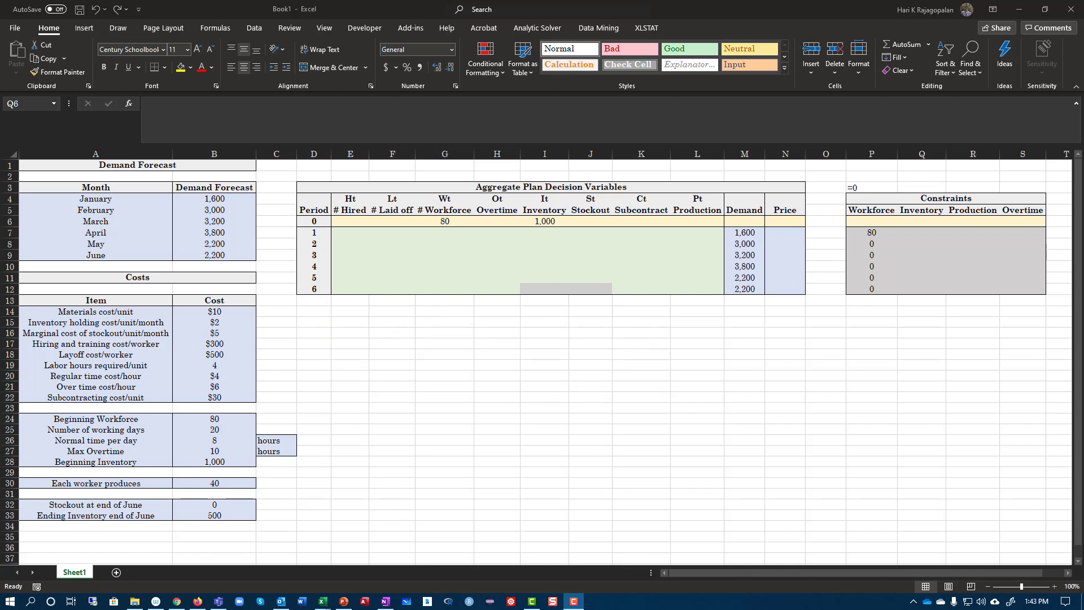
{"action": "left_click", "coordinate": [923, 231]}
{"action": "left_click", "coordinate": [923, 232]}
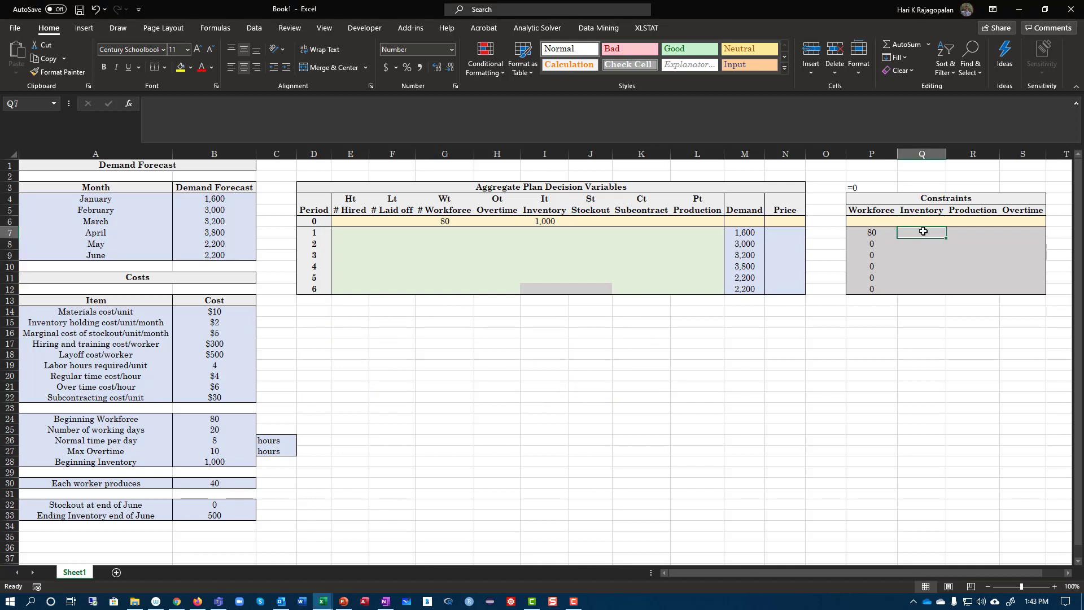
{"action": "type", "text": "="}
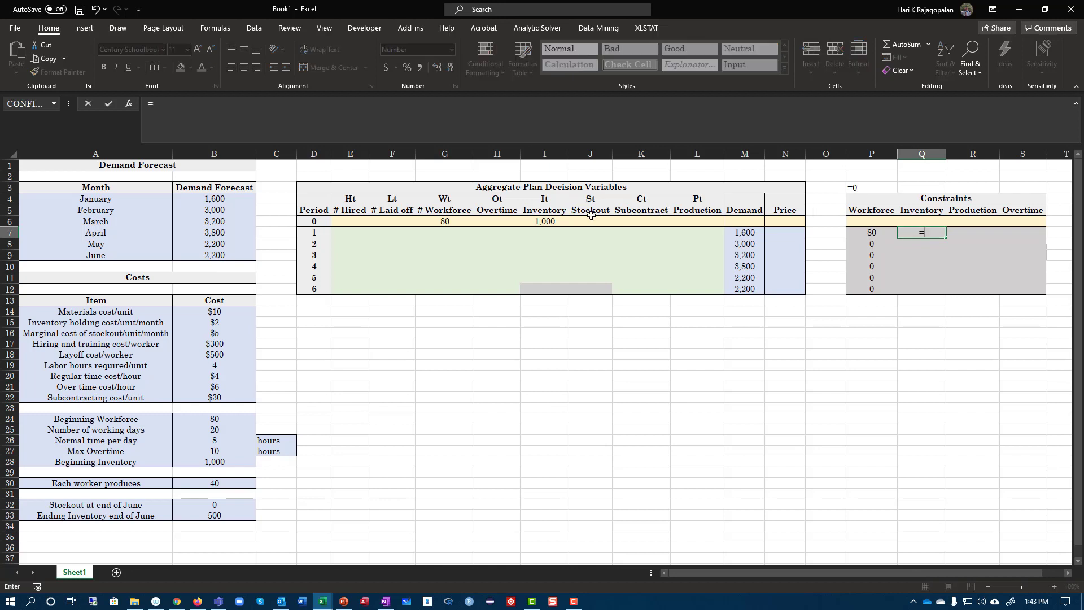
{"action": "left_click", "coordinate": [536, 221]}
{"action": "type", "text": "-"}
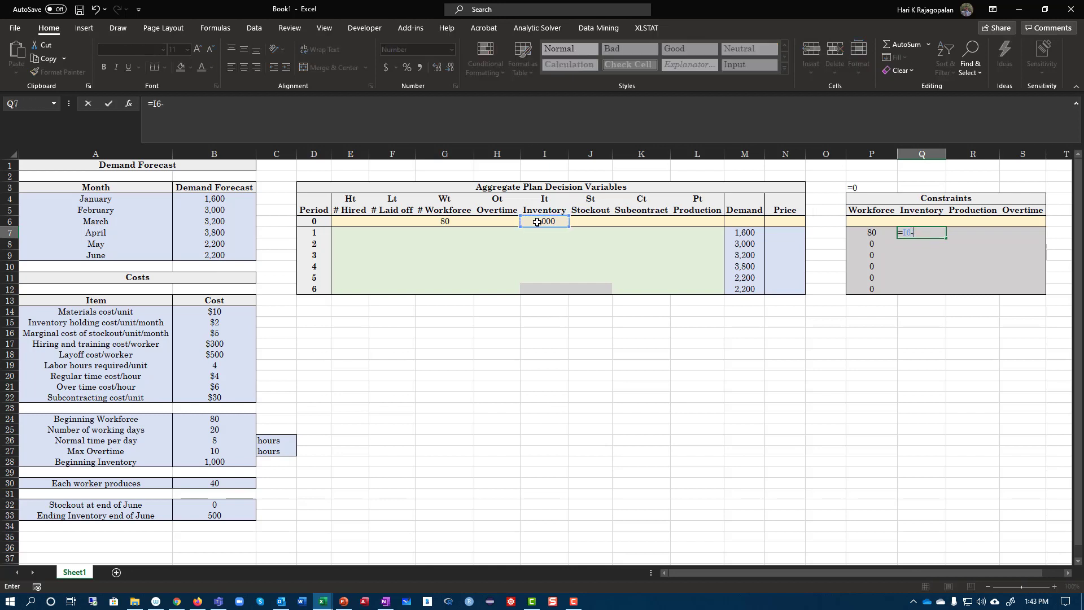
{"action": "left_click", "coordinate": [540, 235]}
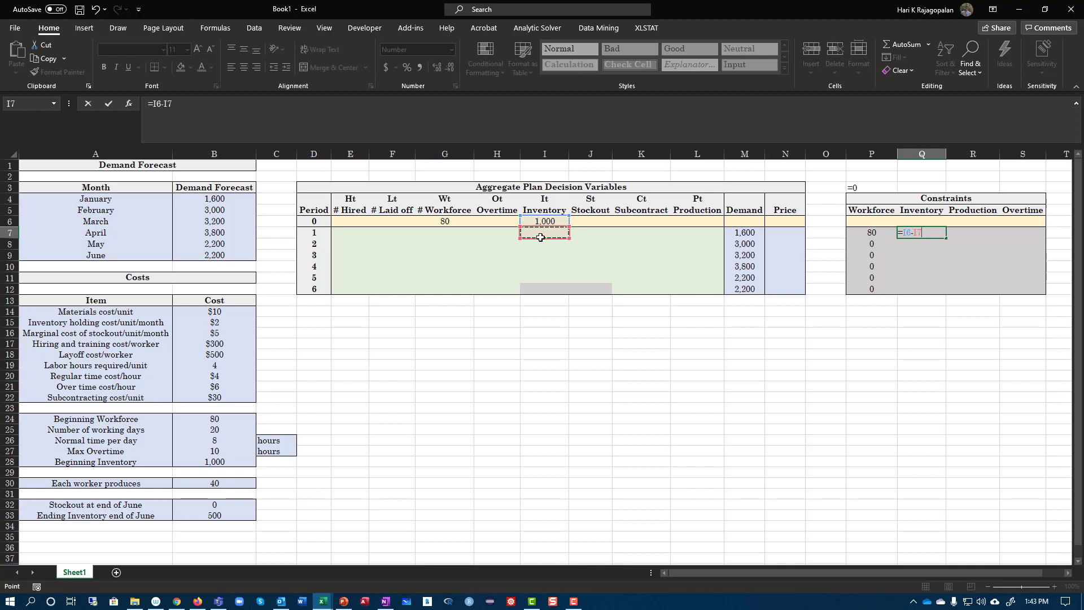
{"action": "type", "text": "-"}
{"action": "left_click", "coordinate": [591, 221]}
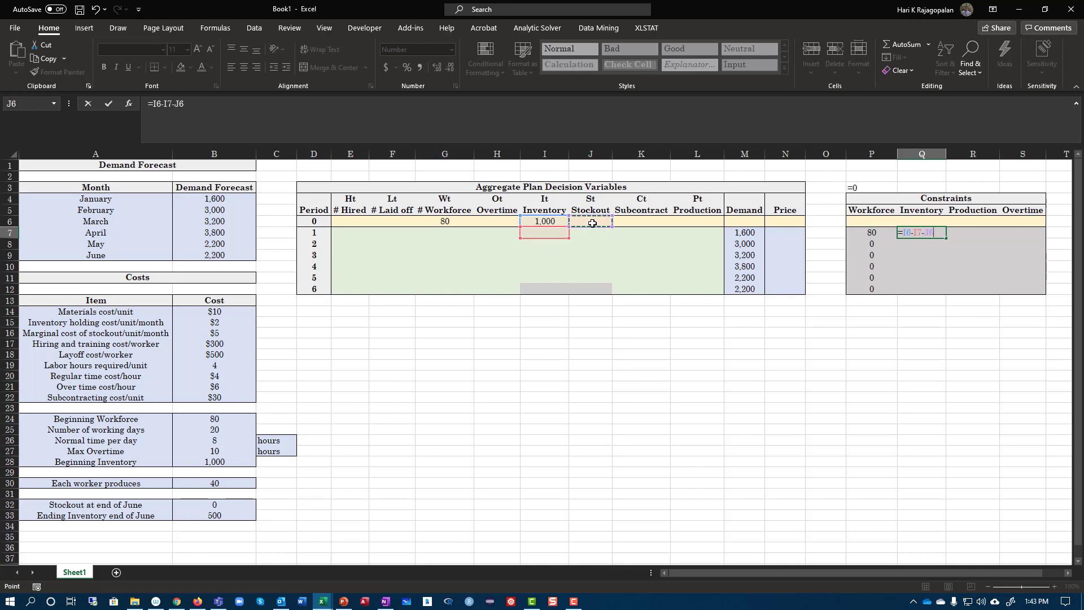
{"action": "type", "text": "+"}
{"action": "left_click", "coordinate": [596, 232]}
{"action": "type", "text": "+"}
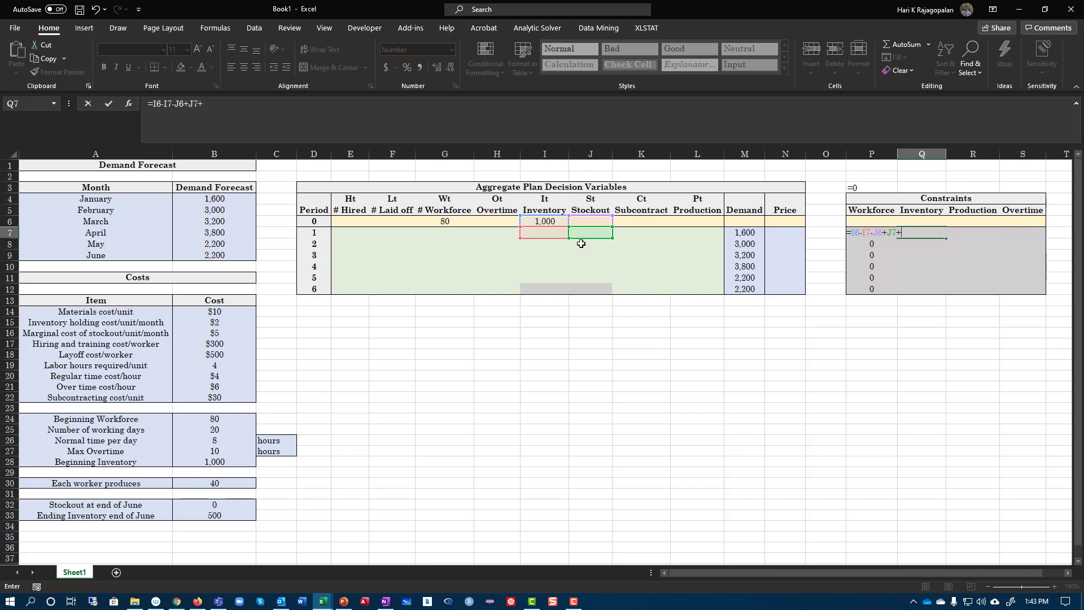
{"action": "left_click", "coordinate": [640, 232]}
{"action": "type", "text": "+"}
{"action": "left_click", "coordinate": [691, 232]}
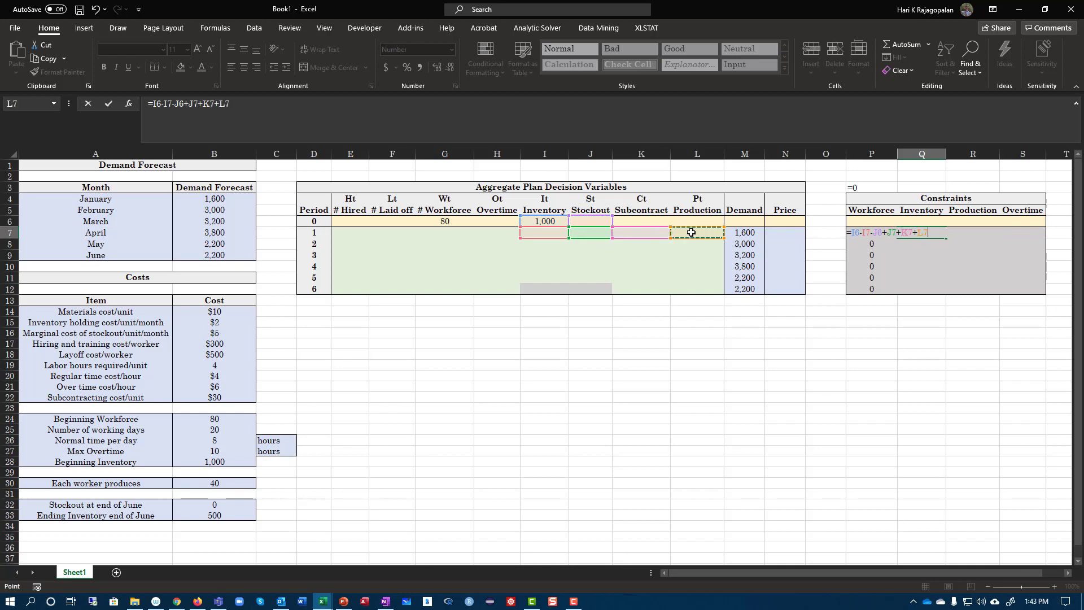
{"action": "key", "text": "Return"}
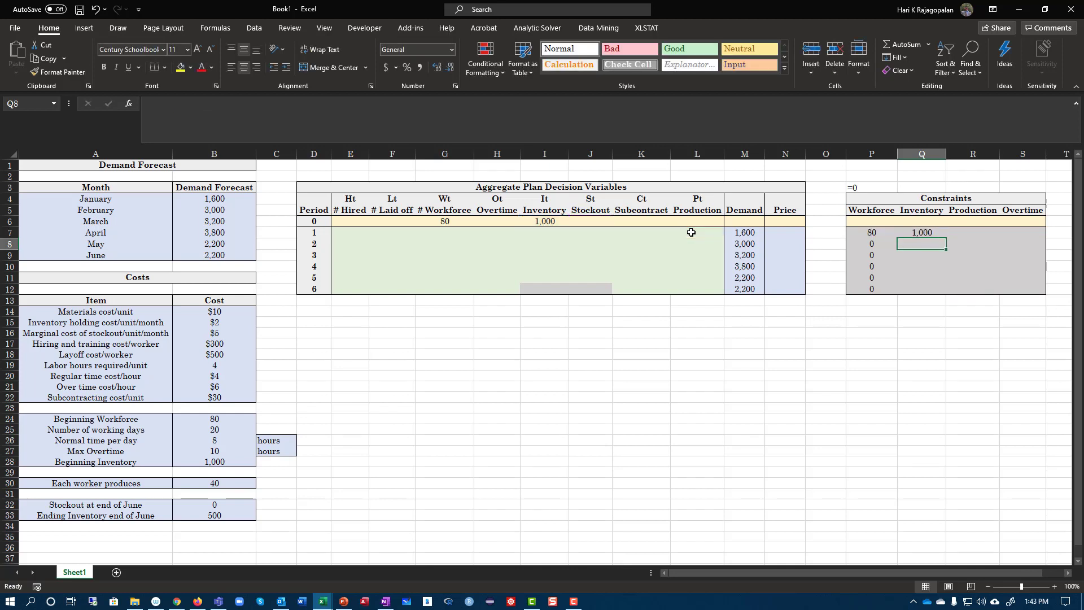
Label the Inventory constraint column with the text =demand in Q3, above the Constraints heading
{"action": "left_click", "coordinate": [926, 233]}
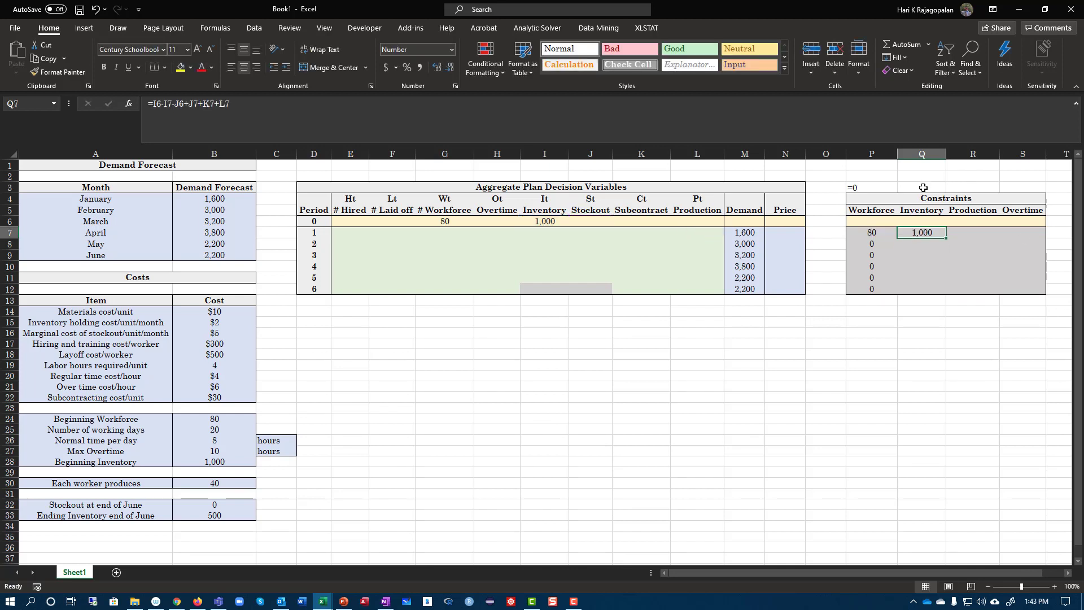
{"action": "left_click", "coordinate": [924, 187]}
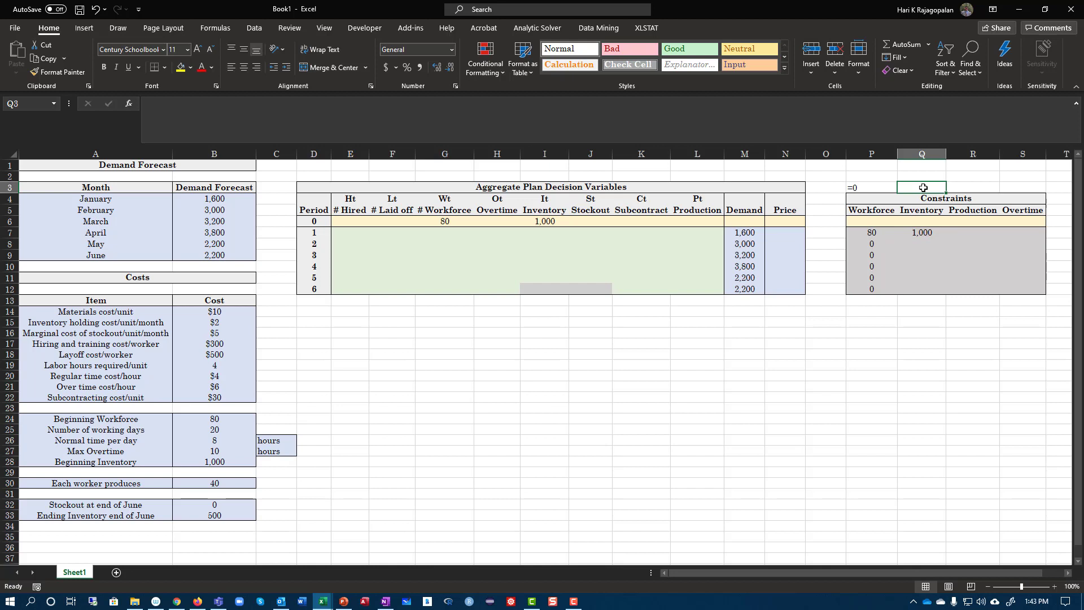
{"action": "type", "text": "'"}
{"action": "type", "text": "=de"}
{"action": "type", "text": "mand"}
{"action": "key", "text": "Return"}
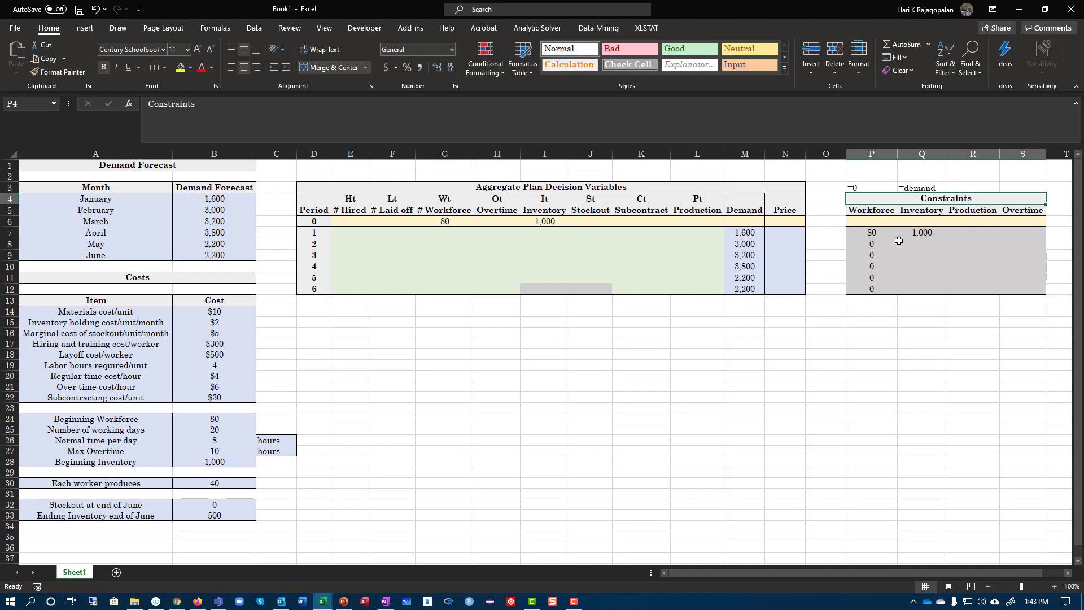
{"action": "left_click", "coordinate": [922, 235]}
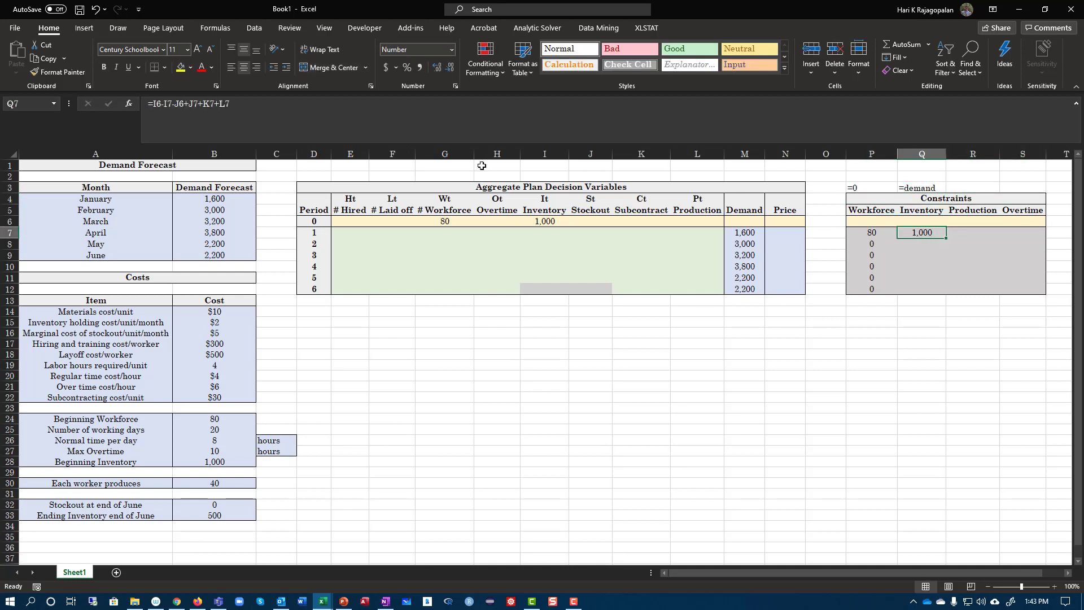
{"action": "left_click", "coordinate": [237, 102]}
{"action": "type", "text": "-"}
{"action": "left_click", "coordinate": [745, 232]}
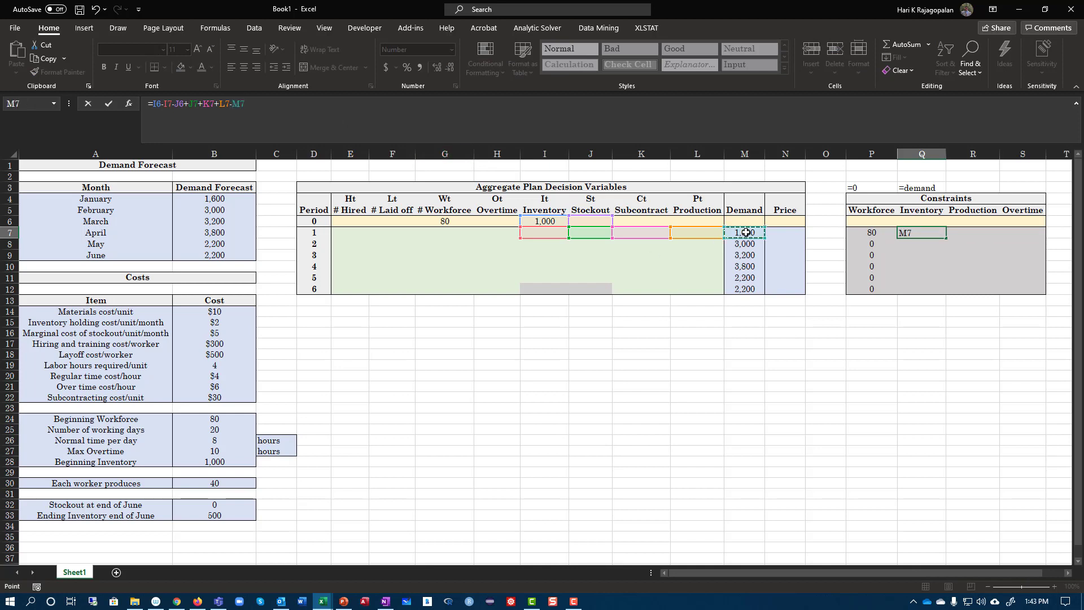
{"action": "key", "text": "BackSpace"}
{"action": "key", "text": "BackSpace"}
{"action": "key", "text": "BackSpace"}
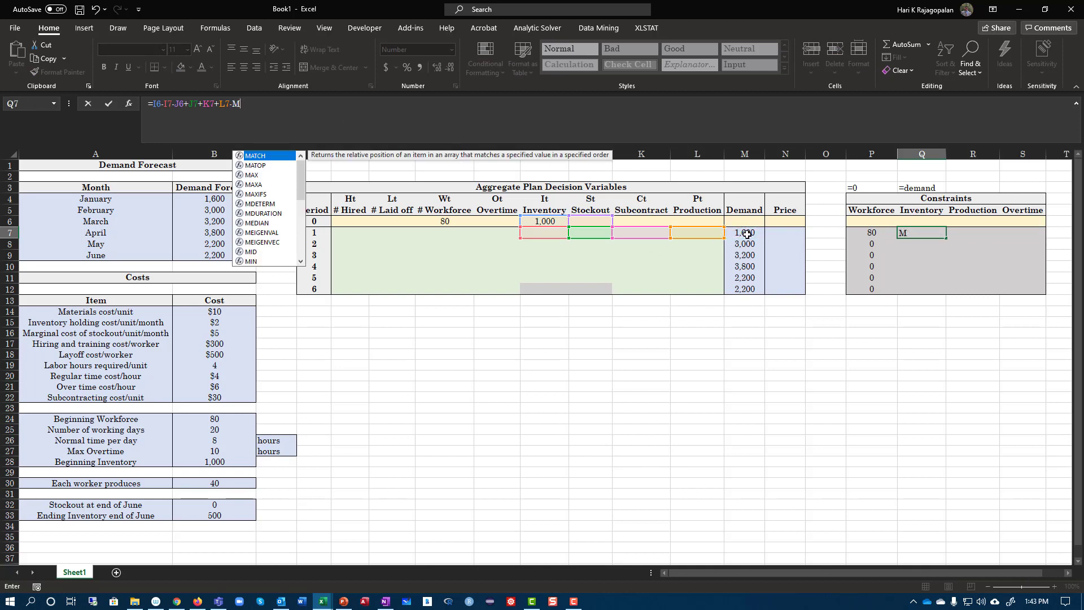
{"action": "key", "text": "Return"}
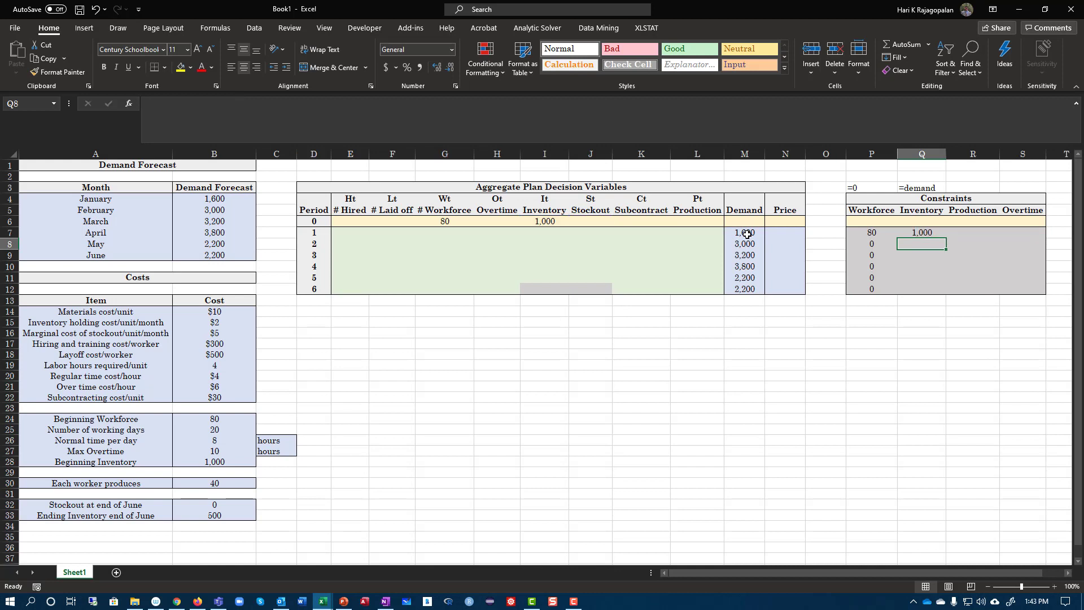
Copy the Q7 inventory constraint, paste only its formula into Q8:Q12, and check the cell references in Q8
{"action": "left_click", "coordinate": [921, 232]}
{"action": "right_click", "coordinate": [922, 231]}
{"action": "left_click", "coordinate": [948, 258]}
{"action": "left_click_drag", "start_coordinate": [920, 243], "coordinate": [918, 292]}
{"action": "right_click", "coordinate": [919, 292]}
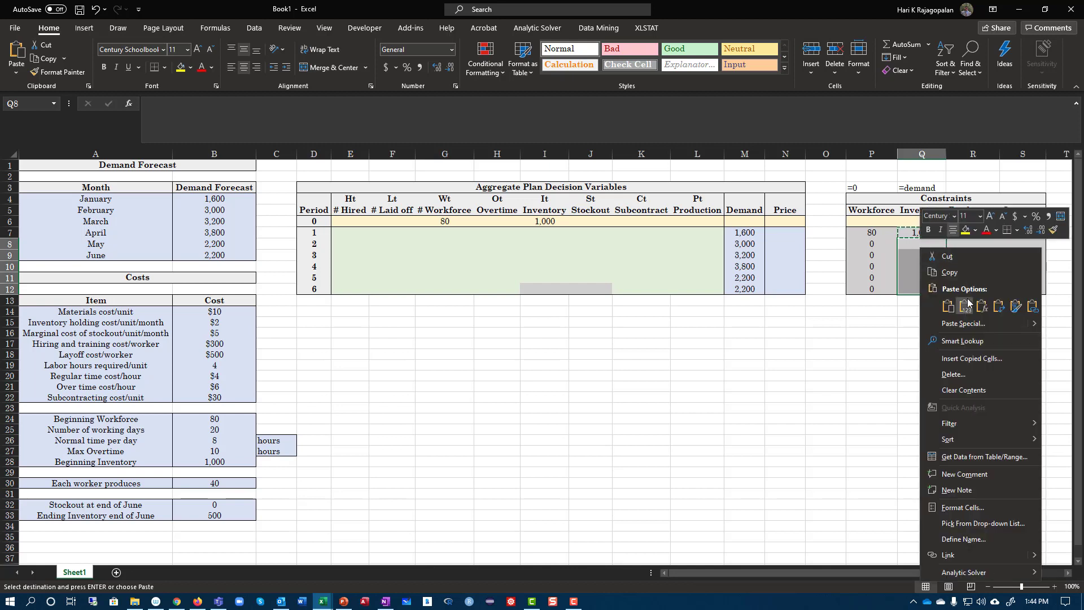
{"action": "left_click", "coordinate": [982, 306]}
{"action": "double_click", "coordinate": [927, 244]}
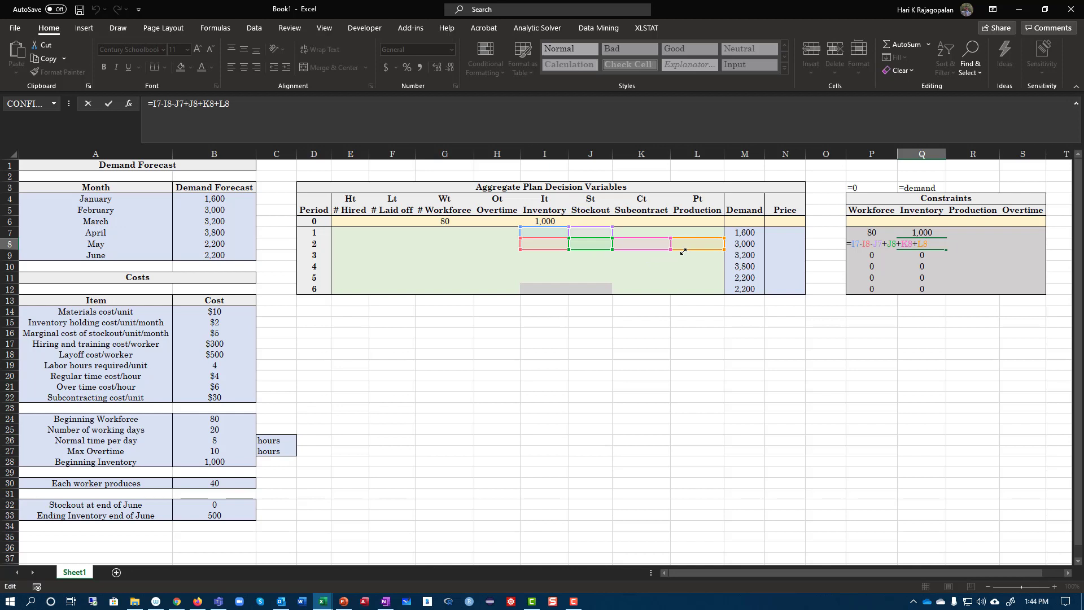
{"action": "key", "text": "Return"}
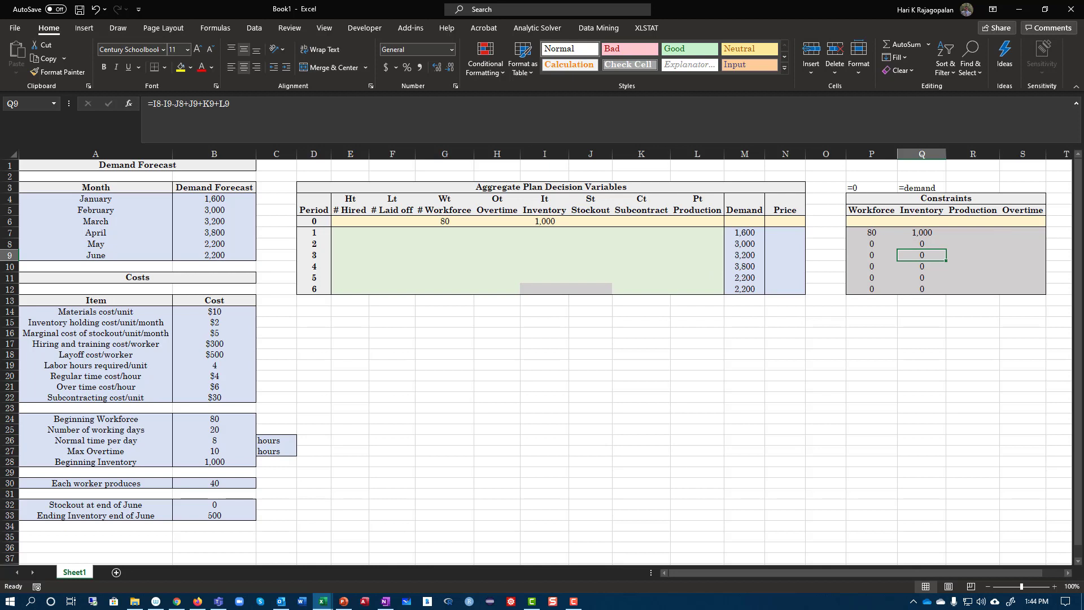
Examine the production variables in L7:L12, the units each worker produces in B30, and the period 1 workforce cell G7
{"action": "left_click", "coordinate": [969, 209]}
{"action": "left_click", "coordinate": [967, 233]}
{"action": "left_click_drag", "start_coordinate": [698, 235], "coordinate": [700, 286]}
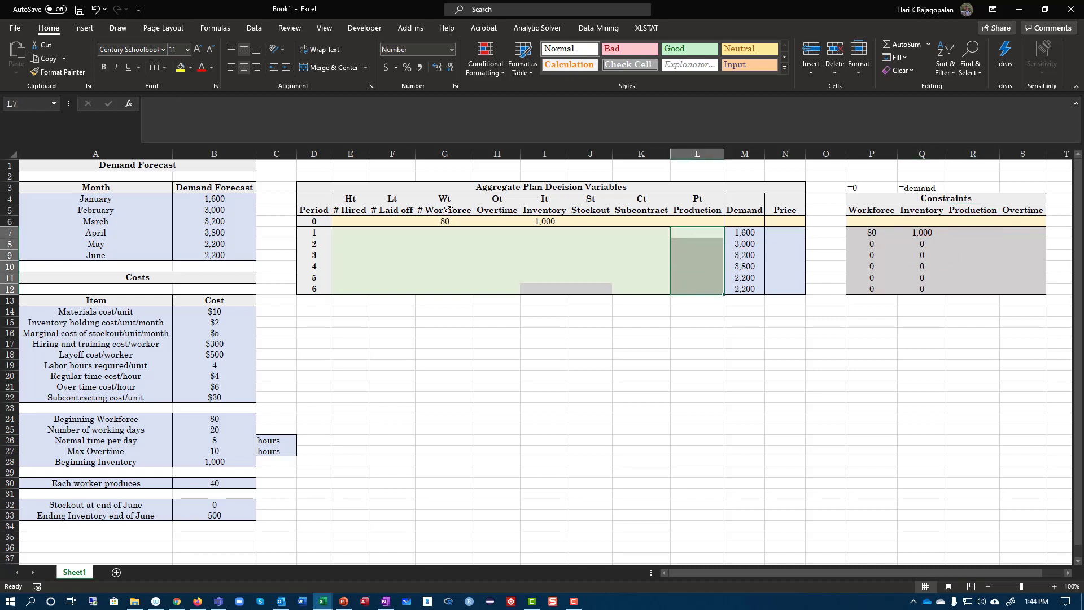
{"action": "left_click", "coordinate": [967, 232]}
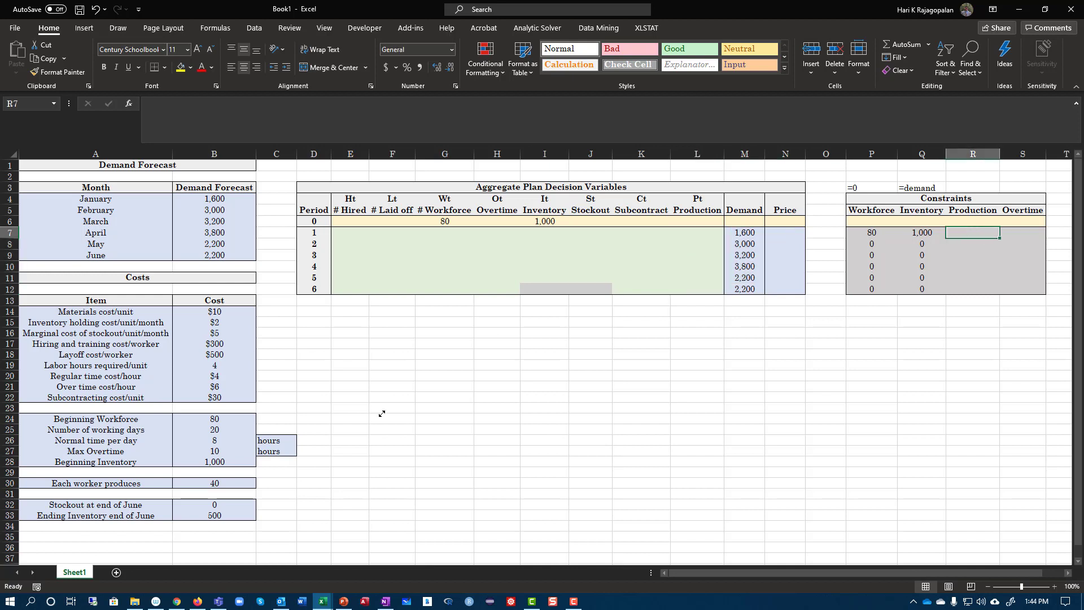
{"action": "left_click", "coordinate": [85, 484]}
{"action": "left_click", "coordinate": [236, 483]}
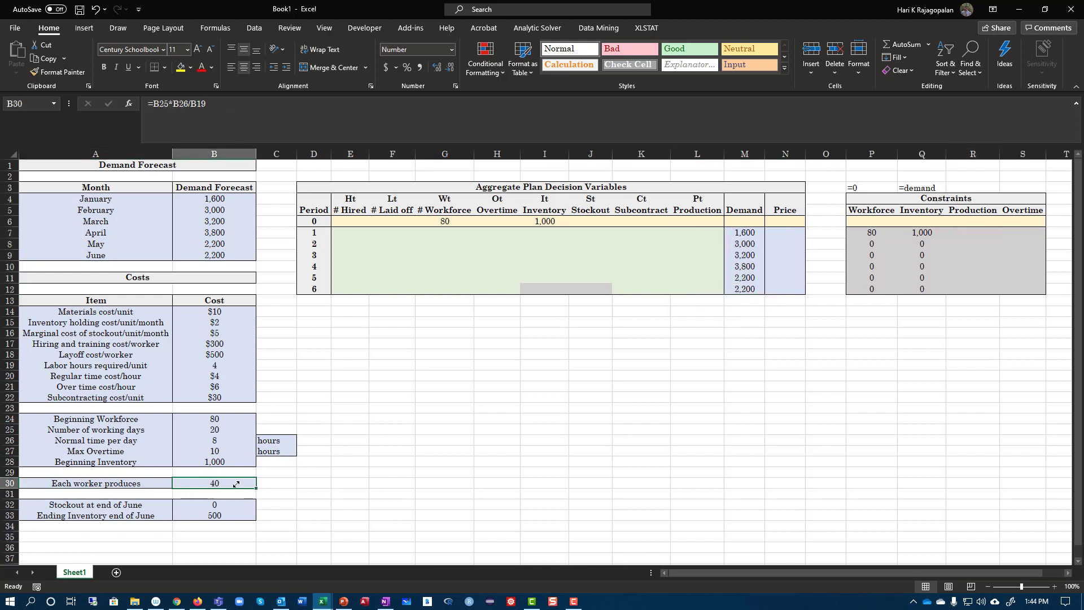
{"action": "left_click", "coordinate": [444, 231]}
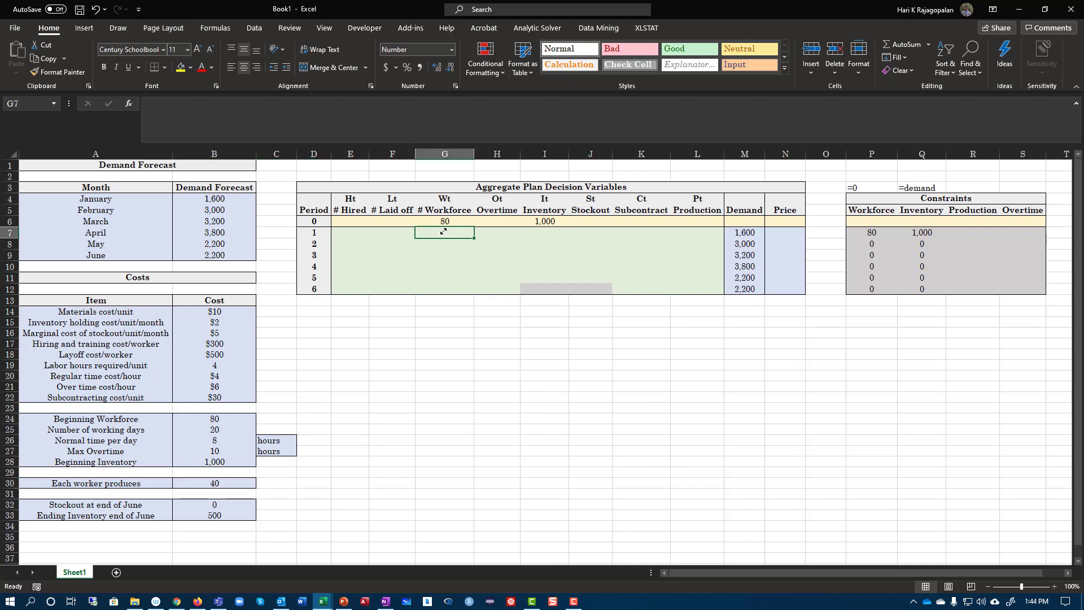
Handwrite the start of the production constraint, P1 ≤ 40W1 +, below the table and circle the 40 in B30
{"action": "key", "text": "F10"}
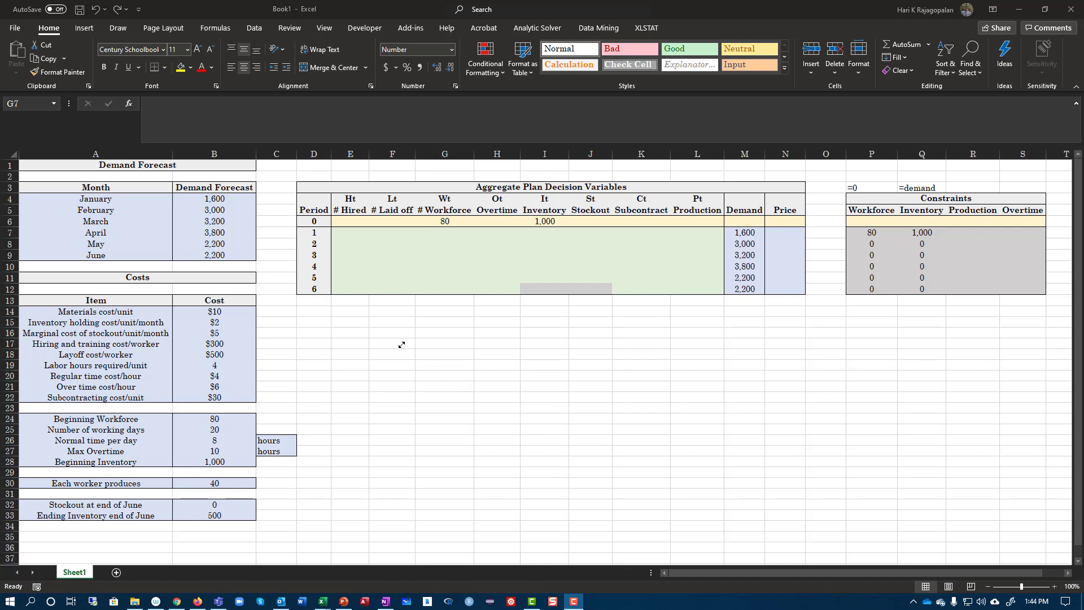
{"action": "left_click_drag", "start_coordinate": [397, 346], "coordinate": [402, 360]}
{"action": "left_click_drag", "start_coordinate": [409, 343], "coordinate": [413, 355]}
{"action": "mouse_move", "coordinate": [447, 323]}
{"action": "left_mouse_down"}
{"action": "mouse_move", "coordinate": [444, 348]}
{"action": "mouse_move", "coordinate": [489, 333]}
{"action": "mouse_move", "coordinate": [484, 346]}
{"action": "left_mouse_up"}
{"action": "mouse_move", "coordinate": [498, 322]}
{"action": "left_mouse_down"}
{"action": "mouse_move", "coordinate": [491, 337]}
{"action": "mouse_move", "coordinate": [501, 322]}
{"action": "left_mouse_up"}
{"action": "mouse_move", "coordinate": [223, 470]}
{"action": "left_mouse_down"}
{"action": "mouse_move", "coordinate": [250, 477]}
{"action": "mouse_move", "coordinate": [207, 479]}
{"action": "left_mouse_up"}
{"action": "mouse_move", "coordinate": [517, 323]}
{"action": "left_mouse_down"}
{"action": "mouse_move", "coordinate": [545, 319]}
{"action": "mouse_move", "coordinate": [552, 350]}
{"action": "left_mouse_up"}
{"action": "mouse_move", "coordinate": [560, 333]}
{"action": "left_mouse_down"}
{"action": "mouse_move", "coordinate": [580, 329]}
{"action": "mouse_move", "coordinate": [574, 341]}
{"action": "left_mouse_up"}
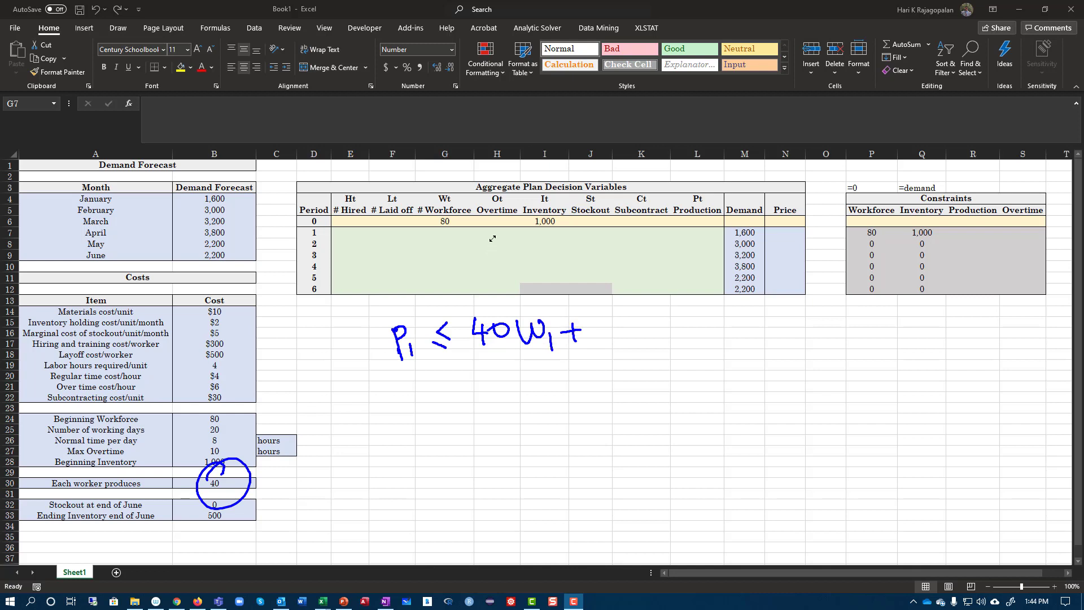
Circle the period 1 overtime cell, mark the Overtime column Hrs, and complete the handwritten inequality with O1/4
{"action": "mouse_move", "coordinate": [487, 227]}
{"action": "left_mouse_down"}
{"action": "mouse_move", "coordinate": [501, 224]}
{"action": "mouse_move", "coordinate": [479, 232]}
{"action": "left_mouse_up"}
{"action": "mouse_move", "coordinate": [495, 162]}
{"action": "left_mouse_down"}
{"action": "mouse_move", "coordinate": [490, 192]}
{"action": "mouse_move", "coordinate": [512, 167]}
{"action": "mouse_move", "coordinate": [518, 180]}
{"action": "mouse_move", "coordinate": [531, 174]}
{"action": "mouse_move", "coordinate": [524, 181]}
{"action": "left_mouse_up"}
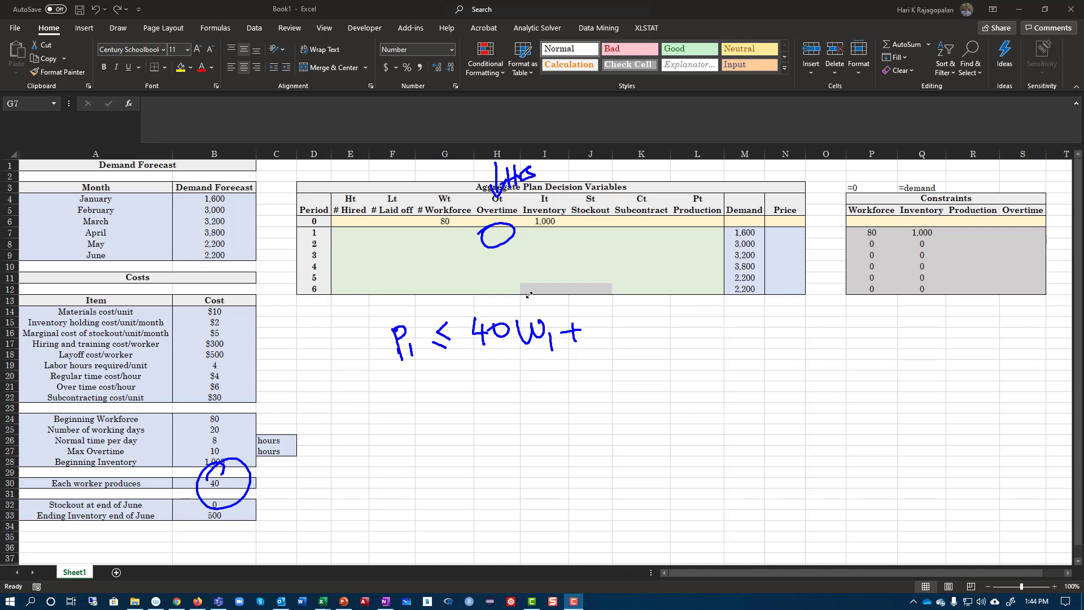
{"action": "mouse_move", "coordinate": [605, 313]}
{"action": "left_mouse_down"}
{"action": "mouse_move", "coordinate": [596, 333]}
{"action": "mouse_move", "coordinate": [607, 313]}
{"action": "left_mouse_up"}
{"action": "left_click_drag", "start_coordinate": [600, 358], "coordinate": [651, 347]}
{"action": "mouse_move", "coordinate": [624, 362]}
{"action": "left_mouse_down"}
{"action": "mouse_move", "coordinate": [640, 374]}
{"action": "mouse_move", "coordinate": [631, 392]}
{"action": "left_mouse_up"}
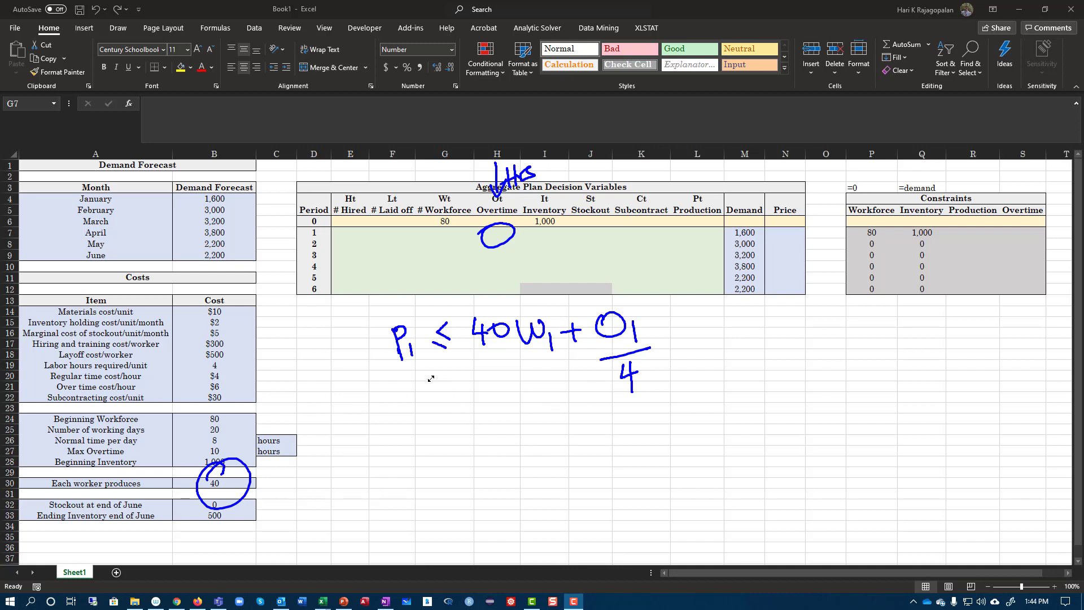
{"action": "mouse_move", "coordinate": [400, 307]}
{"action": "left_mouse_down"}
{"action": "mouse_move", "coordinate": [383, 317]}
{"action": "mouse_move", "coordinate": [434, 301]}
{"action": "mouse_move", "coordinate": [504, 302]}
{"action": "left_mouse_up"}
{"action": "mouse_move", "coordinate": [439, 410]}
{"action": "left_mouse_down"}
{"action": "mouse_move", "coordinate": [454, 422]}
{"action": "mouse_move", "coordinate": [543, 403]}
{"action": "mouse_move", "coordinate": [557, 412]}
{"action": "mouse_move", "coordinate": [560, 449]}
{"action": "mouse_move", "coordinate": [613, 405]}
{"action": "mouse_move", "coordinate": [617, 423]}
{"action": "mouse_move", "coordinate": [656, 417]}
{"action": "left_mouse_up"}
{"action": "mouse_move", "coordinate": [665, 398]}
{"action": "left_mouse_down"}
{"action": "mouse_move", "coordinate": [661, 418]}
{"action": "mouse_move", "coordinate": [660, 396]}
{"action": "left_mouse_up"}
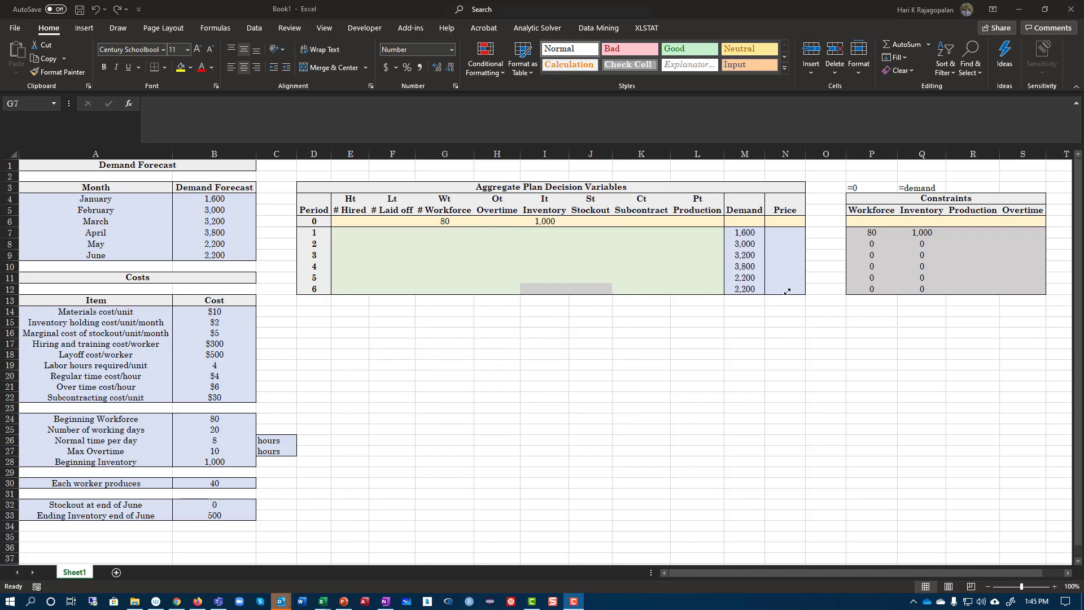
Enter the period 1 production constraint formula =$B$30*G7+H7/$B$19-L7 in R7, with absolute references to B30 and B19
{"action": "left_click", "coordinate": [962, 232]}
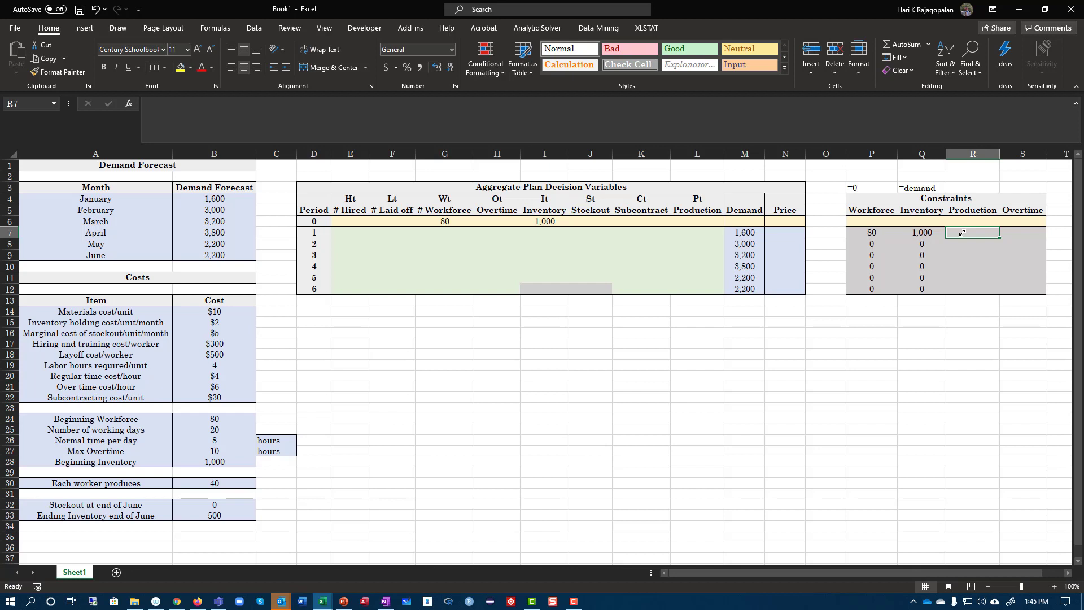
{"action": "type", "text": "="}
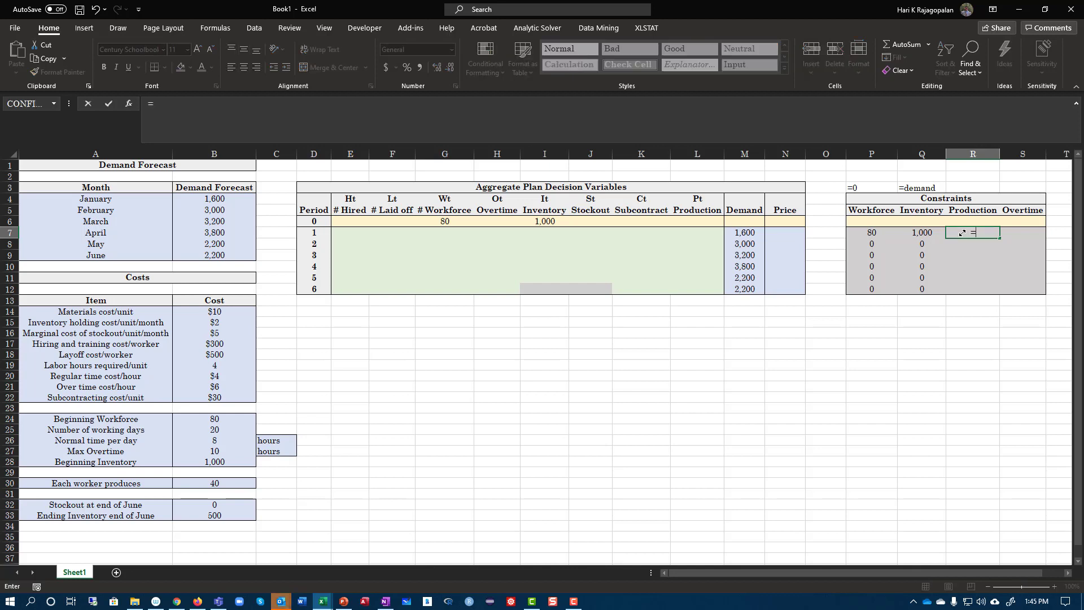
{"action": "left_click", "coordinate": [219, 484]}
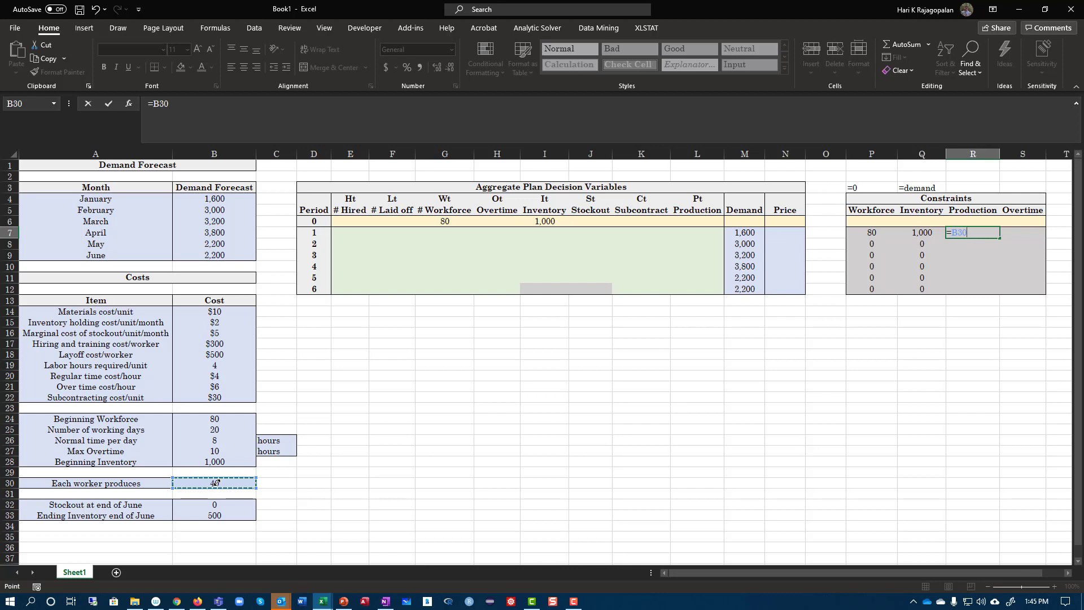
{"action": "key", "text": "F4"}
{"action": "left_click", "coordinate": [157, 104]}
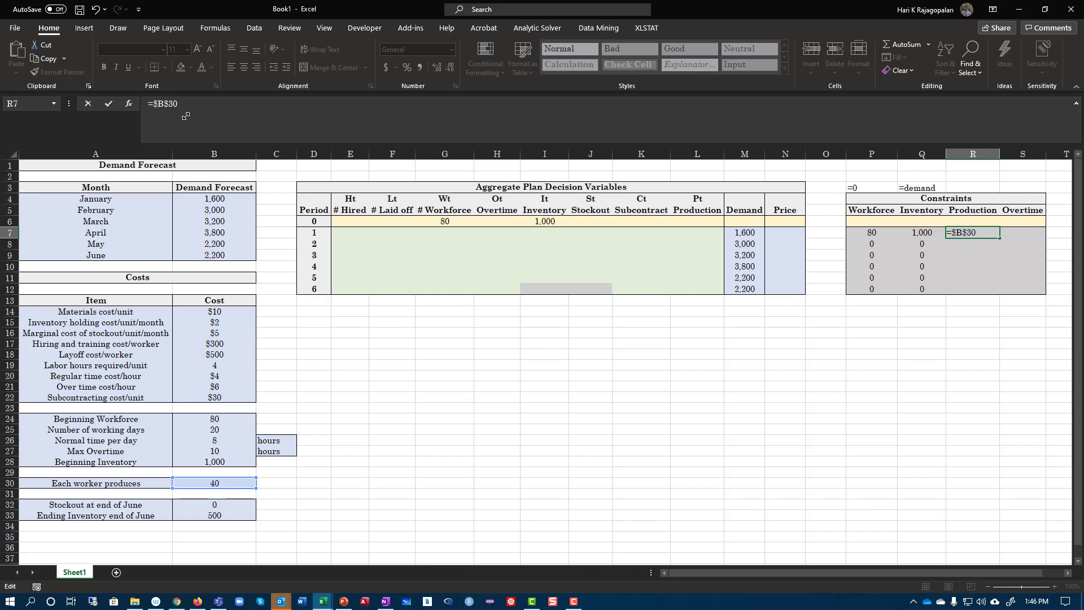
{"action": "type", "text": "*"}
{"action": "left_click", "coordinate": [450, 232]}
{"action": "type", "text": "+"}
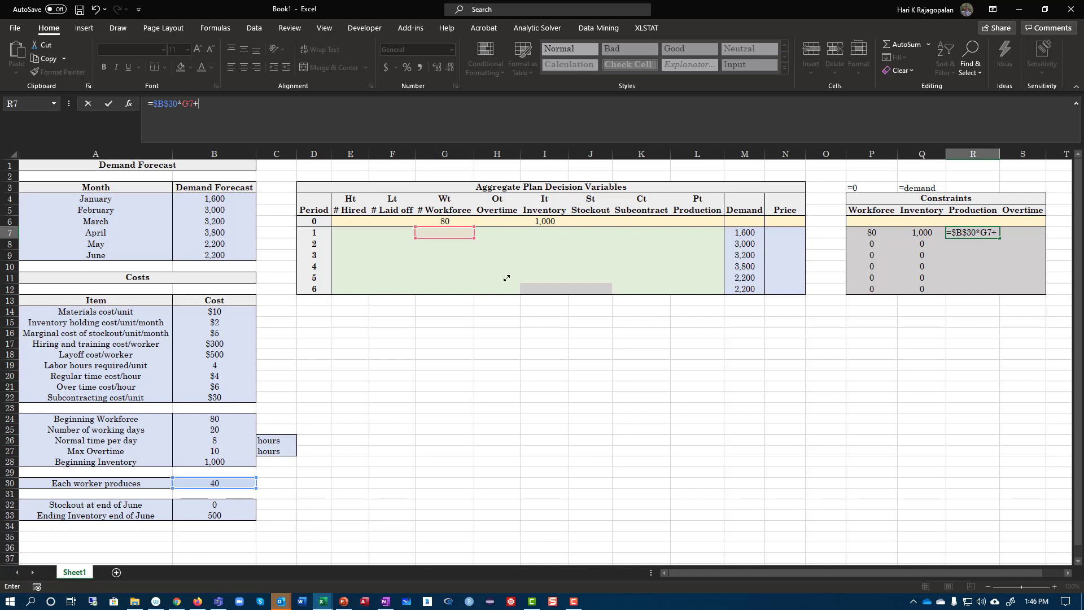
{"action": "left_click", "coordinate": [504, 233]}
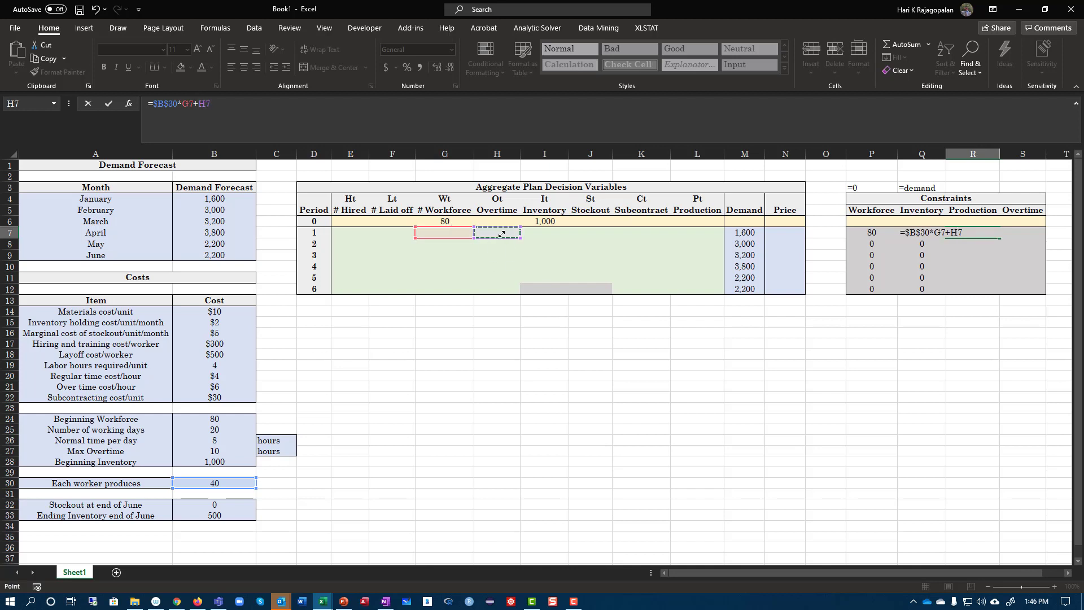
{"action": "type", "text": "/"}
{"action": "left_click", "coordinate": [201, 364]}
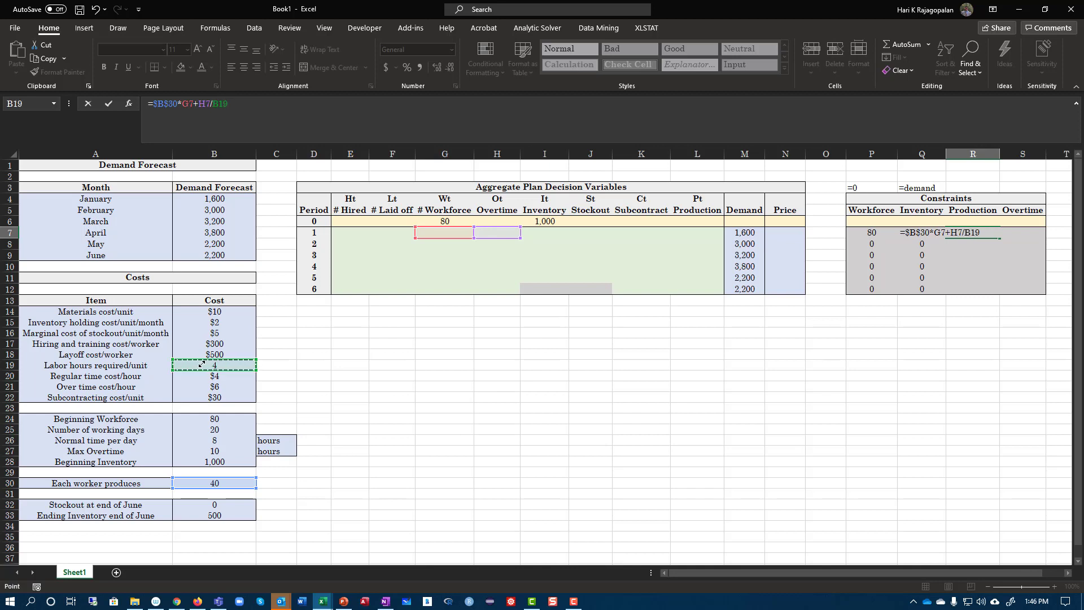
{"action": "key", "text": "F4"}
{"action": "type", "text": "-"}
{"action": "left_click", "coordinate": [702, 232]}
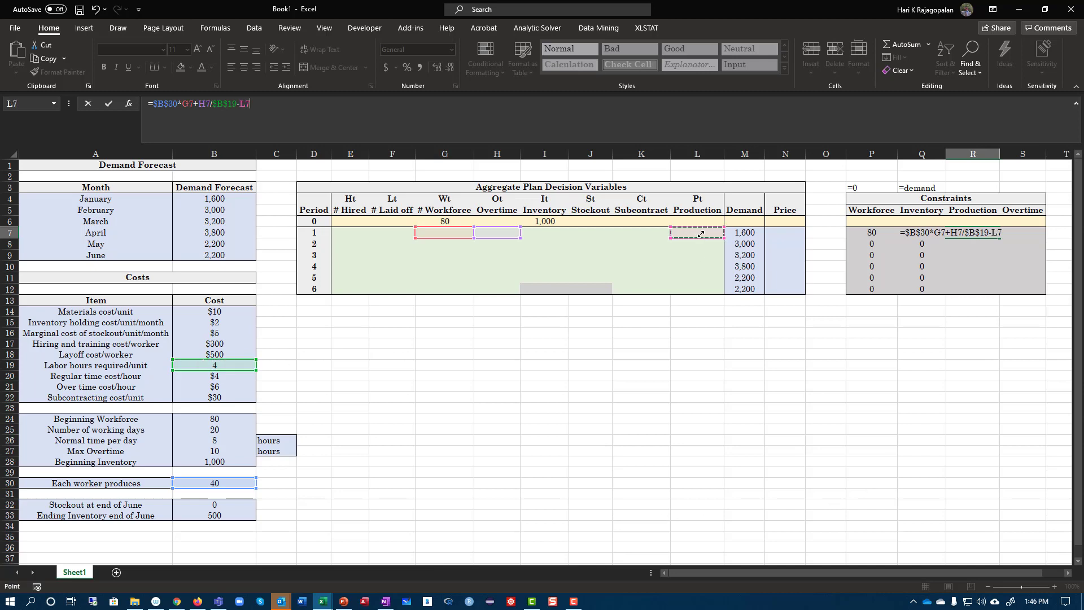
{"action": "key", "text": "Return"}
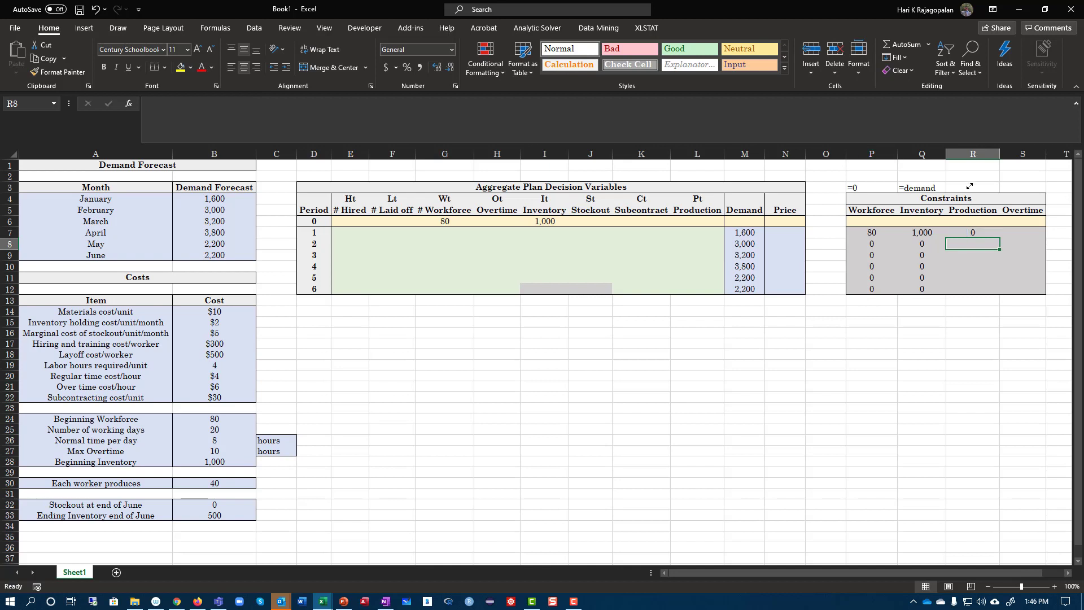
Label the Production constraint column with the text >=0 in R3
{"action": "left_click", "coordinate": [969, 186]}
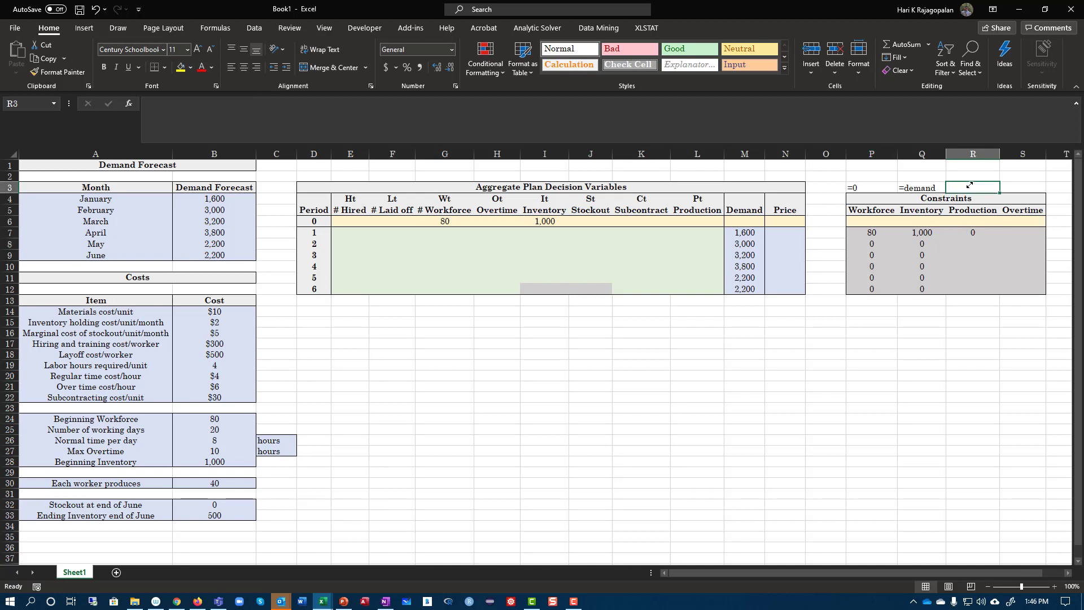
{"action": "type", "text": "'>"}
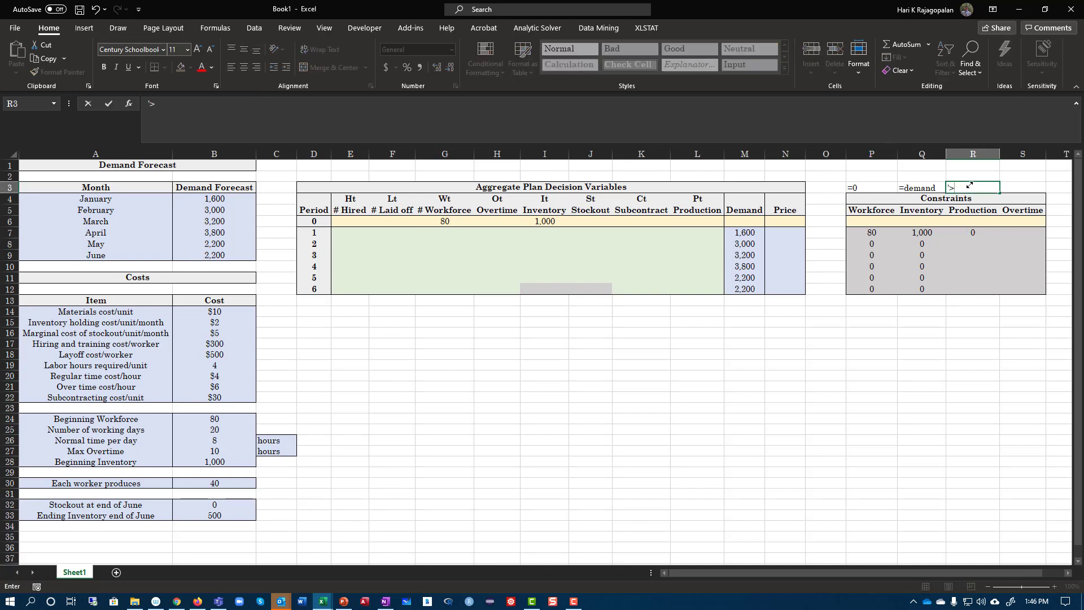
{"action": "key", "text": "Return"}
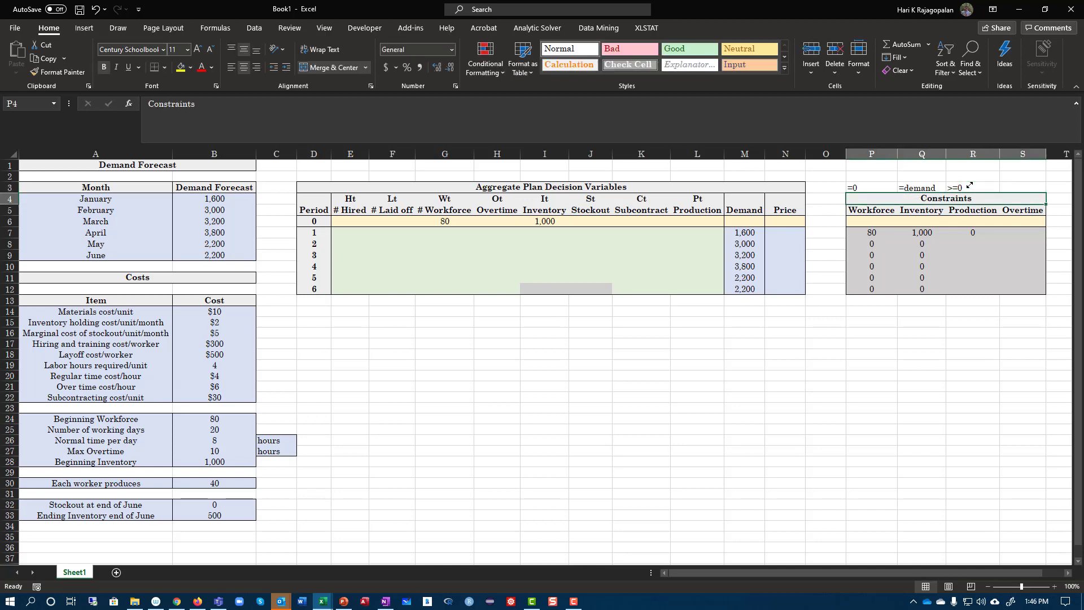
{"action": "key", "text": "Up"}
Copy the R7 production constraint and paste only its formula into R8:R12
{"action": "left_click", "coordinate": [982, 233]}
{"action": "right_click", "coordinate": [985, 234]}
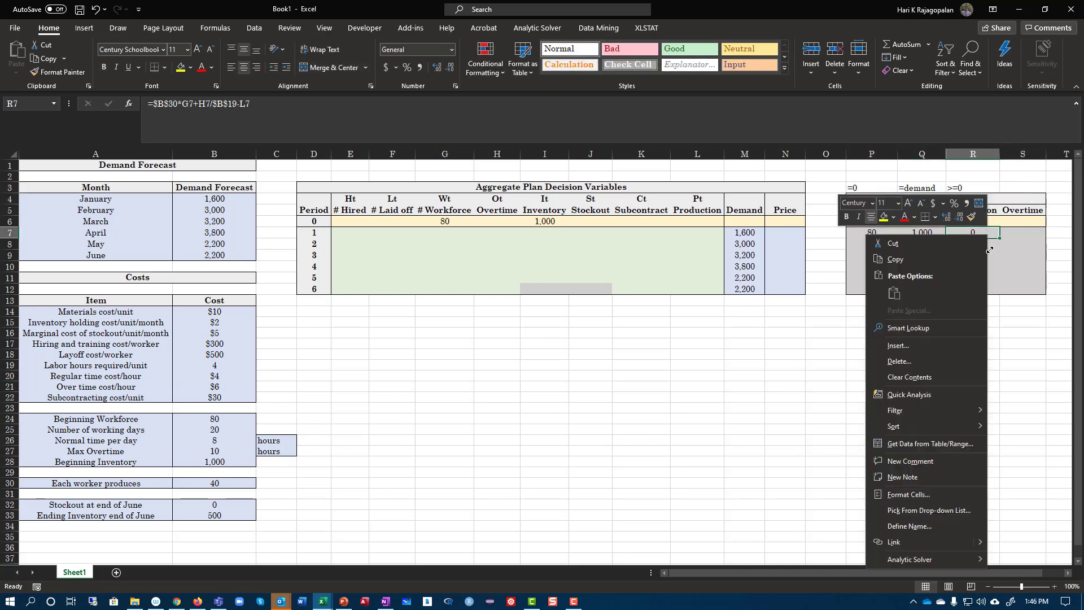
{"action": "left_click", "coordinate": [889, 261]}
{"action": "left_click_drag", "start_coordinate": [972, 242], "coordinate": [971, 289]}
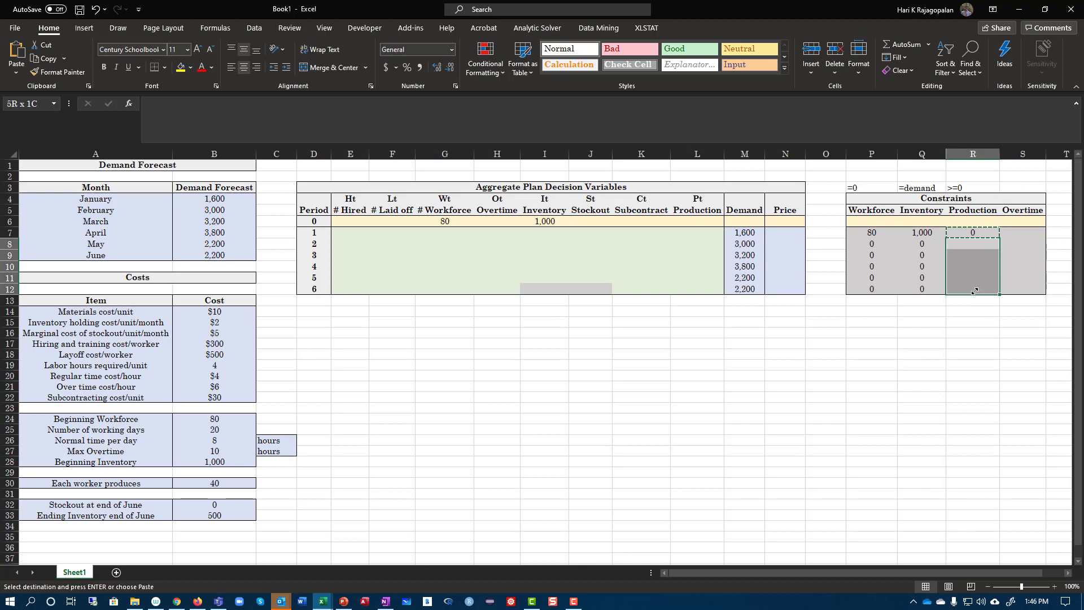
{"action": "right_click", "coordinate": [966, 248]}
{"action": "left_click", "coordinate": [908, 305]}
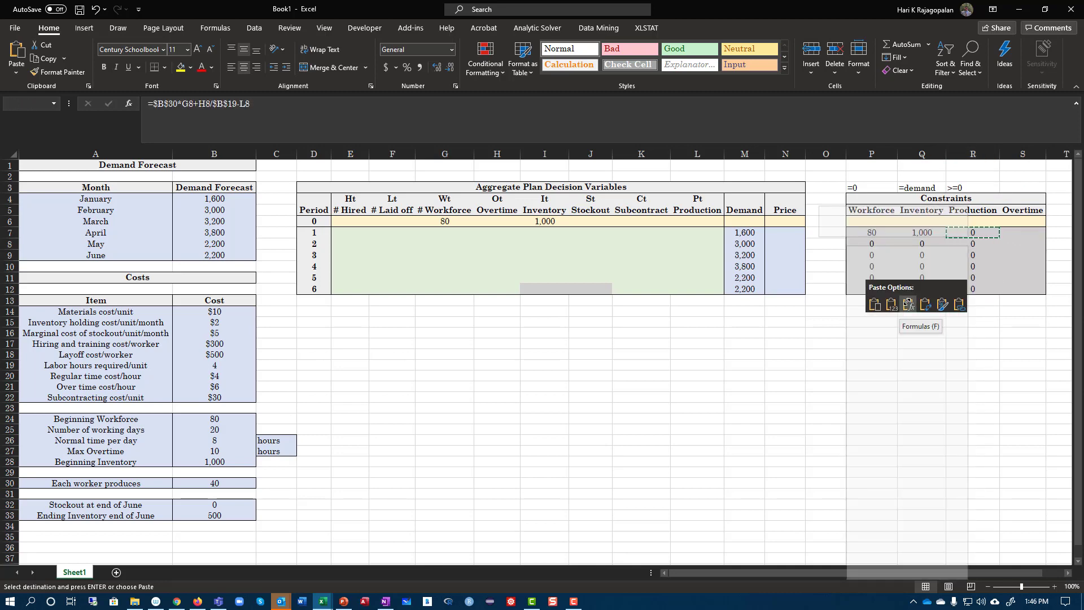
Check the cell references of the copied production constraint formulas in R8 and R9
{"action": "double_click", "coordinate": [979, 244]}
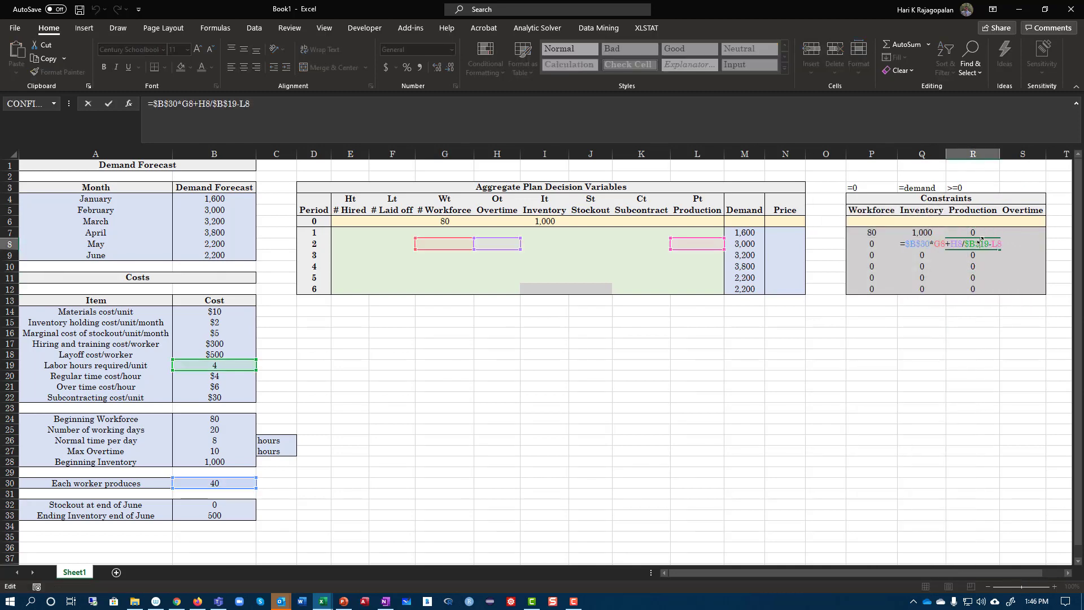
{"action": "key", "text": "Return"}
{"action": "double_click", "coordinate": [971, 254]}
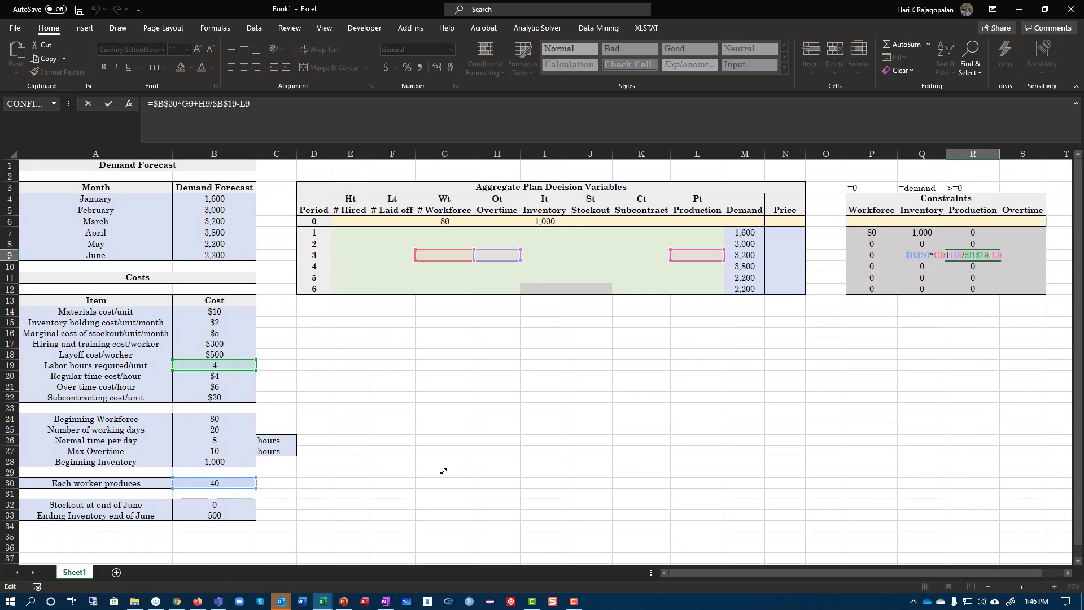
{"action": "key", "text": "Return"}
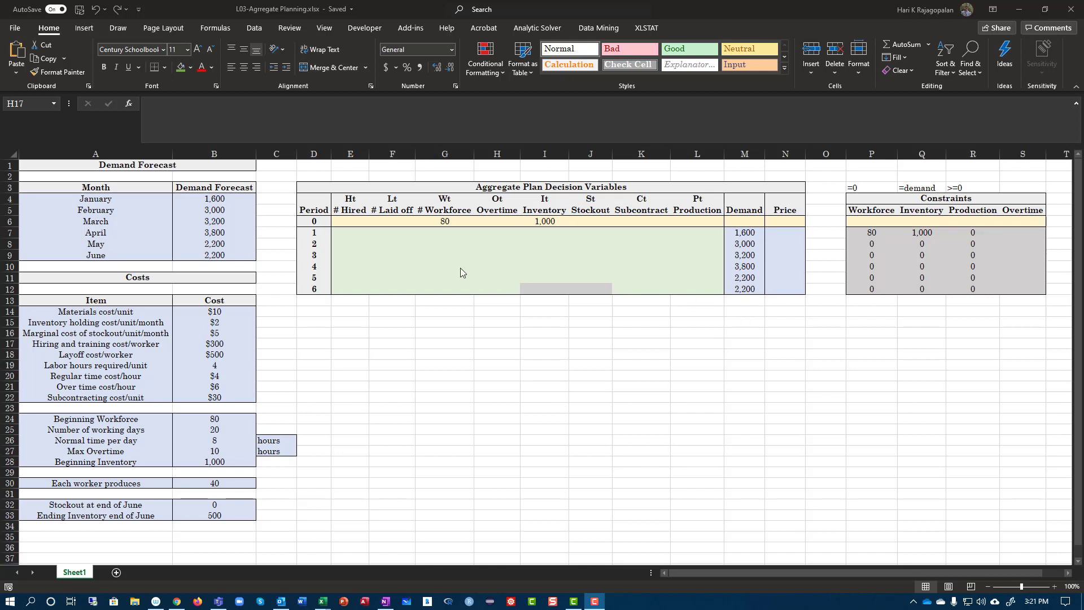
Examine the overtime variables in H7:H12, the period 1 workforce cell G7, and the maximum overtime hours in B27
{"action": "left_click_drag", "start_coordinate": [493, 232], "coordinate": [492, 287]}
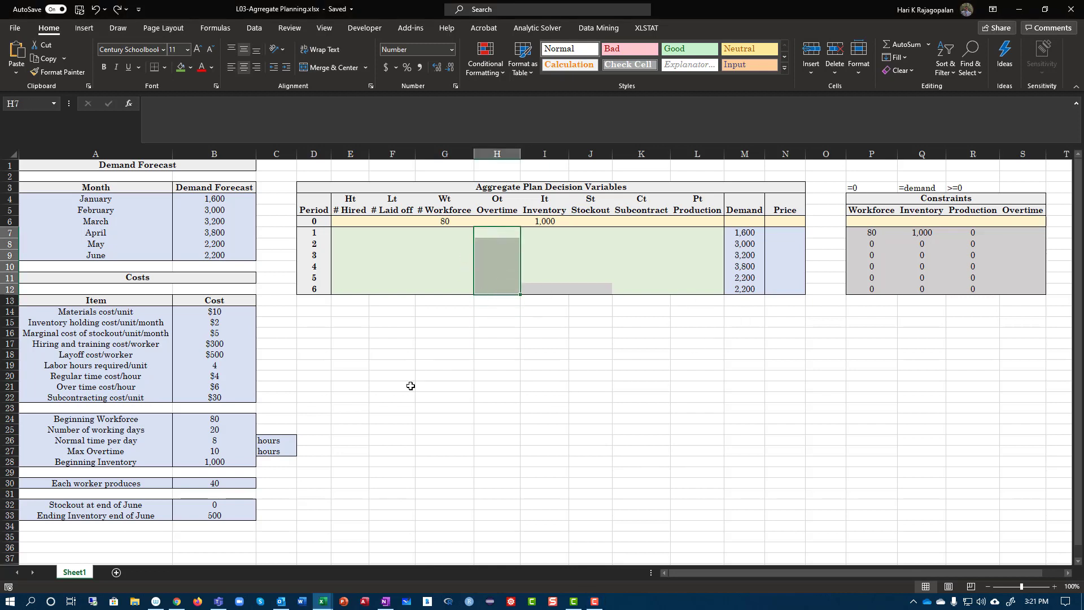
{"action": "left_click", "coordinate": [442, 234]}
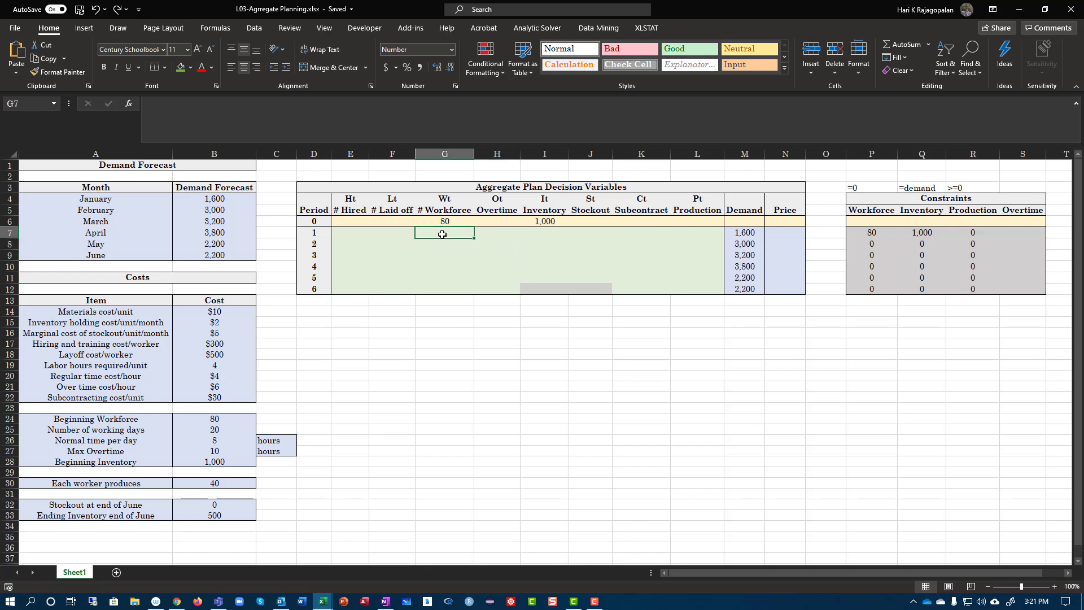
{"action": "left_click", "coordinate": [216, 451]}
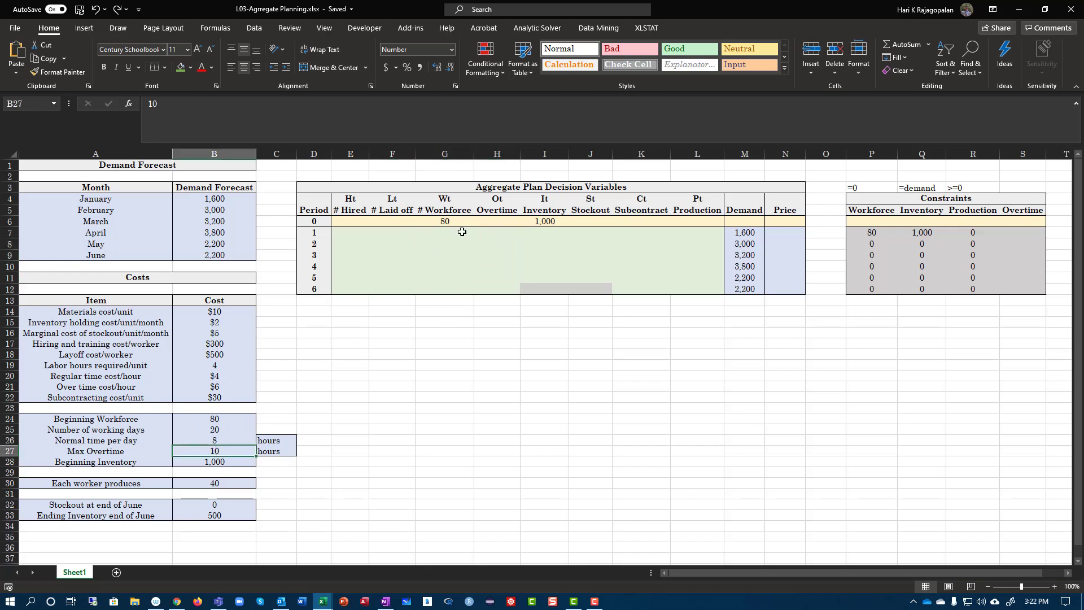
{"action": "left_click", "coordinate": [497, 233]}
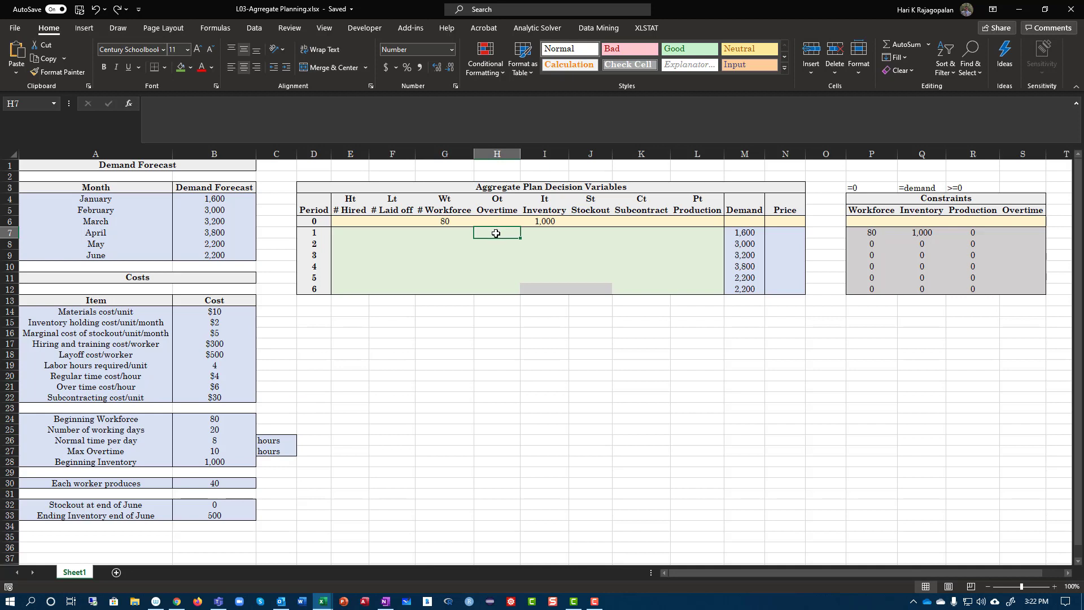
{"action": "left_click", "coordinate": [444, 234]}
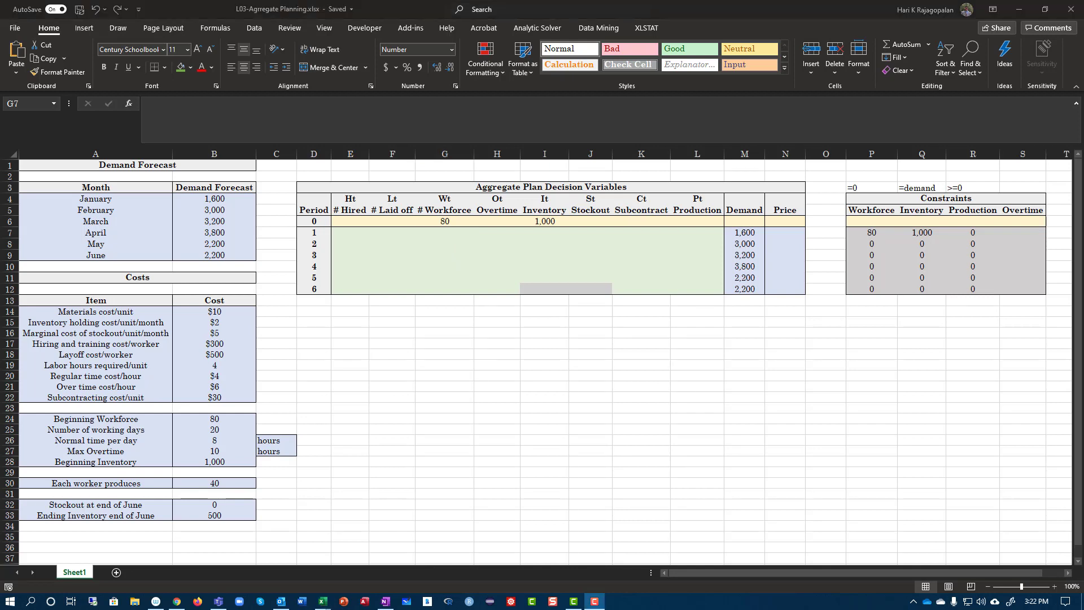
Handwrite the overtime constraint O1 ≤ 10W1 below the decision variables table and its rearranged form 10W1 − O1 ≥ 0
{"action": "left_click_drag", "start_coordinate": [390, 279], "coordinate": [377, 270]}
{"action": "mouse_move", "coordinate": [376, 321]}
{"action": "left_mouse_down"}
{"action": "mouse_move", "coordinate": [393, 351]}
{"action": "mouse_move", "coordinate": [483, 315]}
{"action": "mouse_move", "coordinate": [487, 338]}
{"action": "left_mouse_up"}
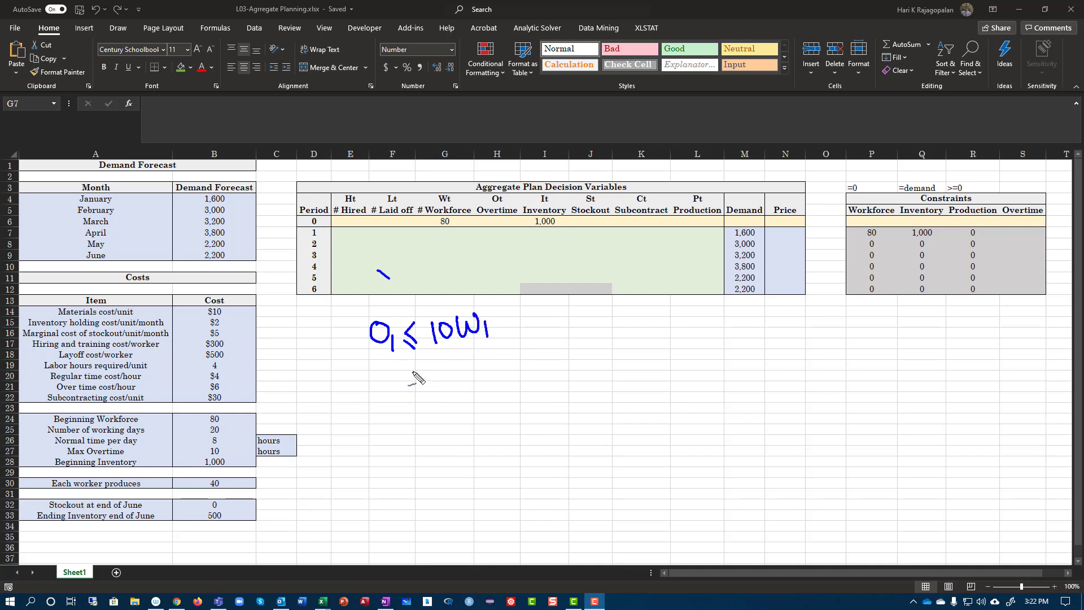
{"action": "left_click_drag", "start_coordinate": [411, 371], "coordinate": [416, 391]}
{"action": "mouse_move", "coordinate": [434, 373]}
{"action": "left_mouse_down"}
{"action": "mouse_move", "coordinate": [425, 388]}
{"action": "mouse_move", "coordinate": [434, 374]}
{"action": "left_mouse_up"}
{"action": "mouse_move", "coordinate": [441, 368]}
{"action": "left_mouse_down"}
{"action": "mouse_move", "coordinate": [455, 383]}
{"action": "mouse_move", "coordinate": [469, 367]}
{"action": "left_mouse_up"}
{"action": "mouse_move", "coordinate": [471, 371]}
{"action": "left_mouse_down"}
{"action": "mouse_move", "coordinate": [471, 385]}
{"action": "mouse_move", "coordinate": [517, 348]}
{"action": "mouse_move", "coordinate": [533, 371]}
{"action": "mouse_move", "coordinate": [558, 341]}
{"action": "mouse_move", "coordinate": [555, 360]}
{"action": "mouse_move", "coordinate": [563, 354]}
{"action": "mouse_move", "coordinate": [571, 334]}
{"action": "left_mouse_up"}
Draw an arc from O1 across to the W1 side, circle the rearranged inequality, and clear the handwritten ink
{"action": "mouse_move", "coordinate": [382, 333]}
{"action": "left_mouse_down"}
{"action": "mouse_move", "coordinate": [394, 304]}
{"action": "mouse_move", "coordinate": [511, 322]}
{"action": "mouse_move", "coordinate": [494, 317]}
{"action": "left_mouse_up"}
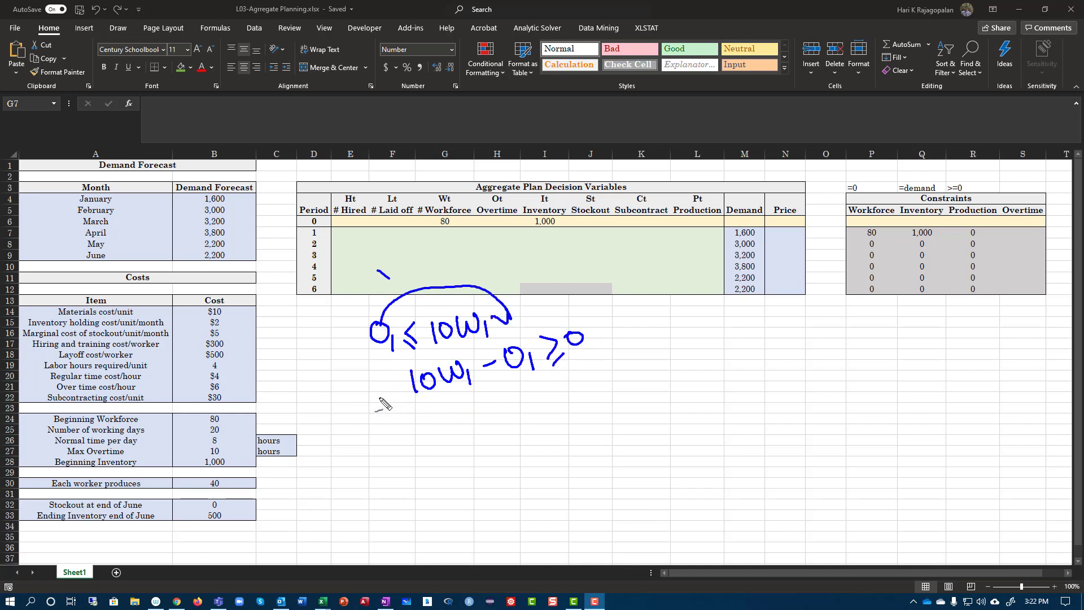
{"action": "mouse_move", "coordinate": [418, 417]}
{"action": "left_mouse_down"}
{"action": "mouse_move", "coordinate": [480, 407]}
{"action": "mouse_move", "coordinate": [581, 311]}
{"action": "mouse_move", "coordinate": [420, 426]}
{"action": "mouse_move", "coordinate": [432, 414]}
{"action": "left_mouse_up"}
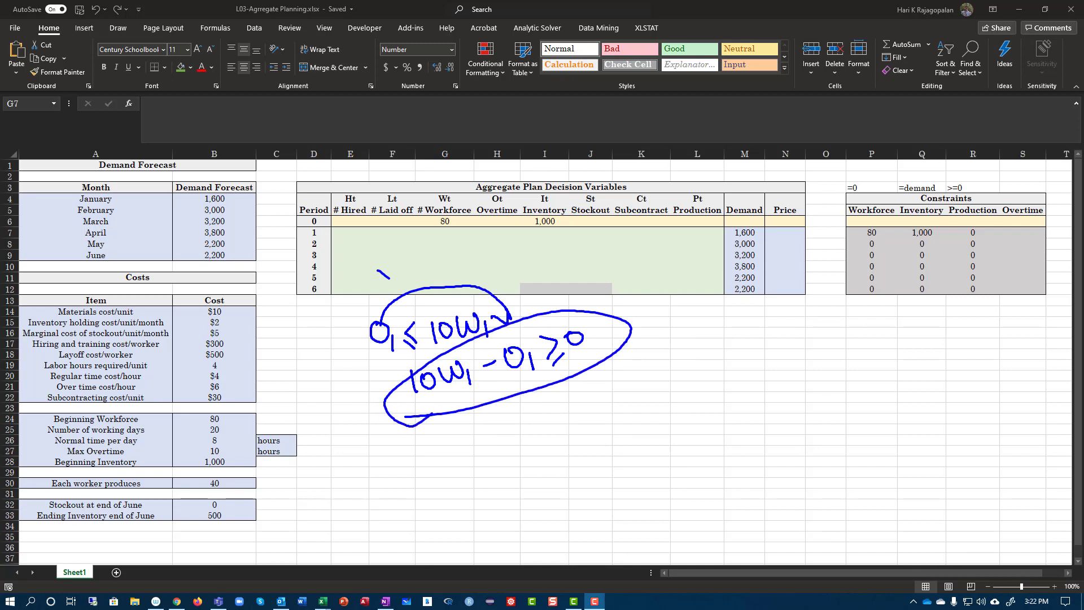
{"action": "key", "text": "Escape"}
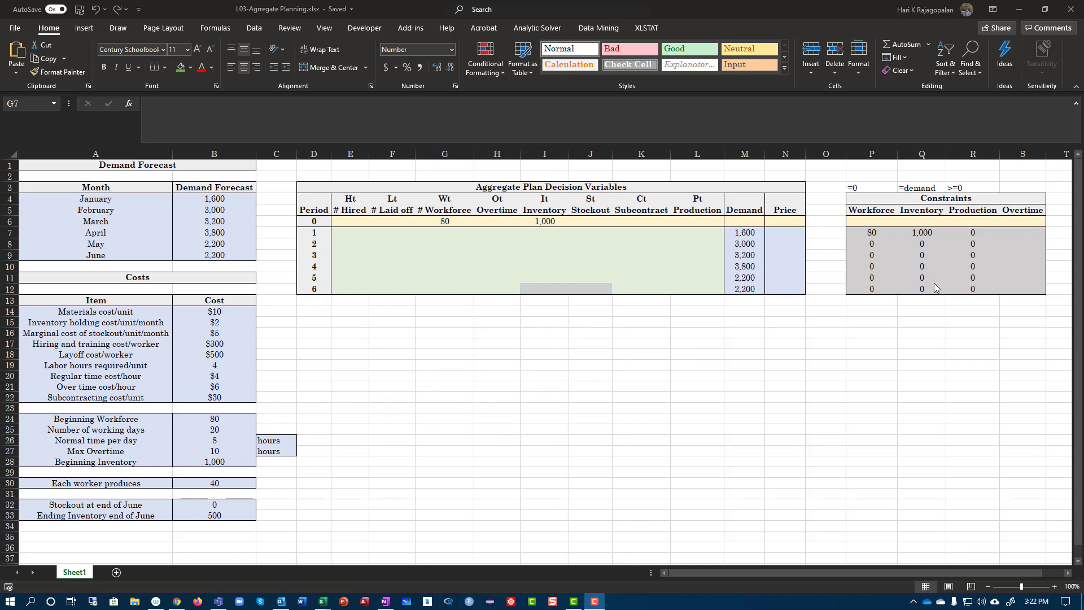
Enter the period 1 overtime constraint formula =$B$27*G7-H7 in S7, with an absolute reference to B27
{"action": "left_click", "coordinate": [1024, 231]}
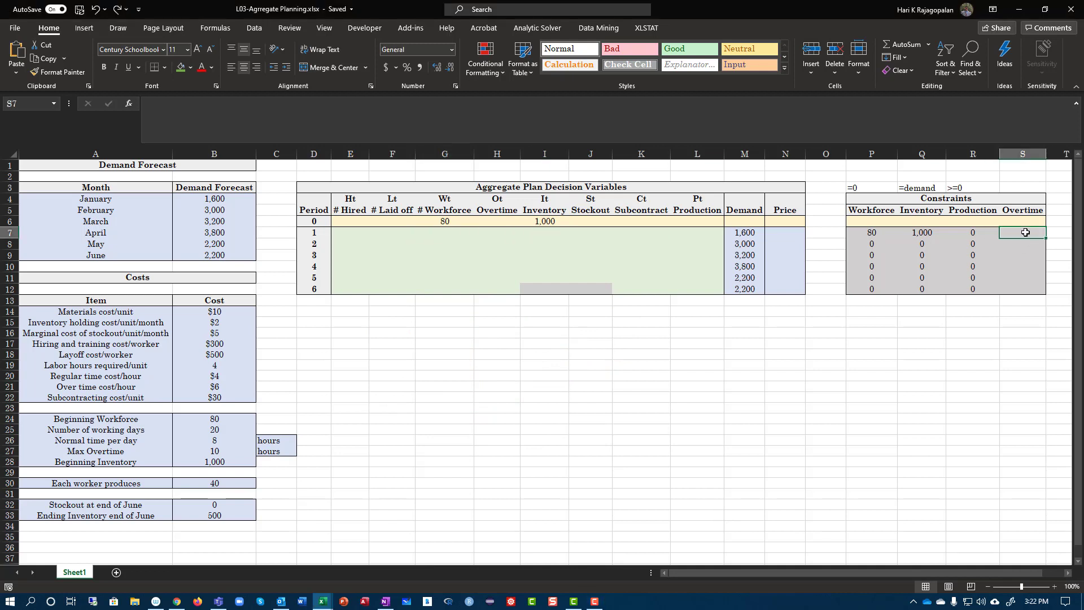
{"action": "type", "text": "="}
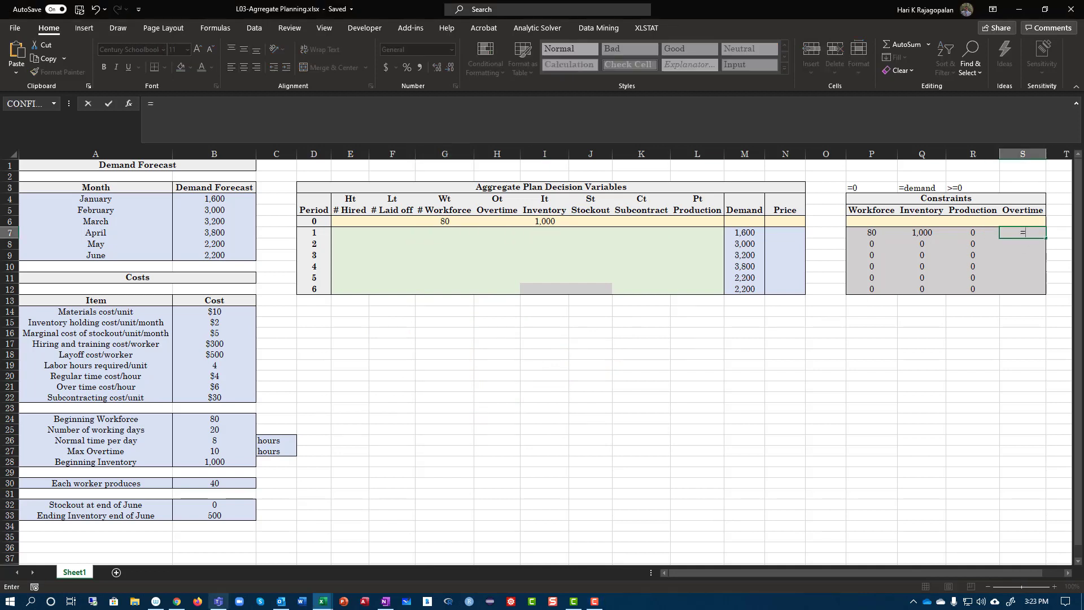
{"action": "left_click", "coordinate": [225, 451]}
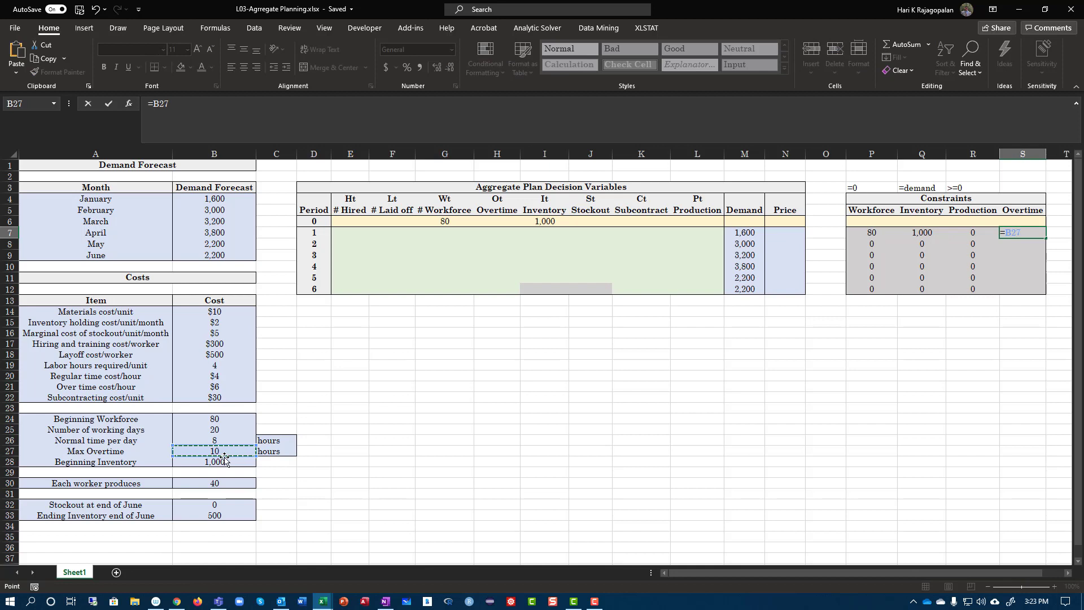
{"action": "key", "text": "F4"}
{"action": "type", "text": "*"}
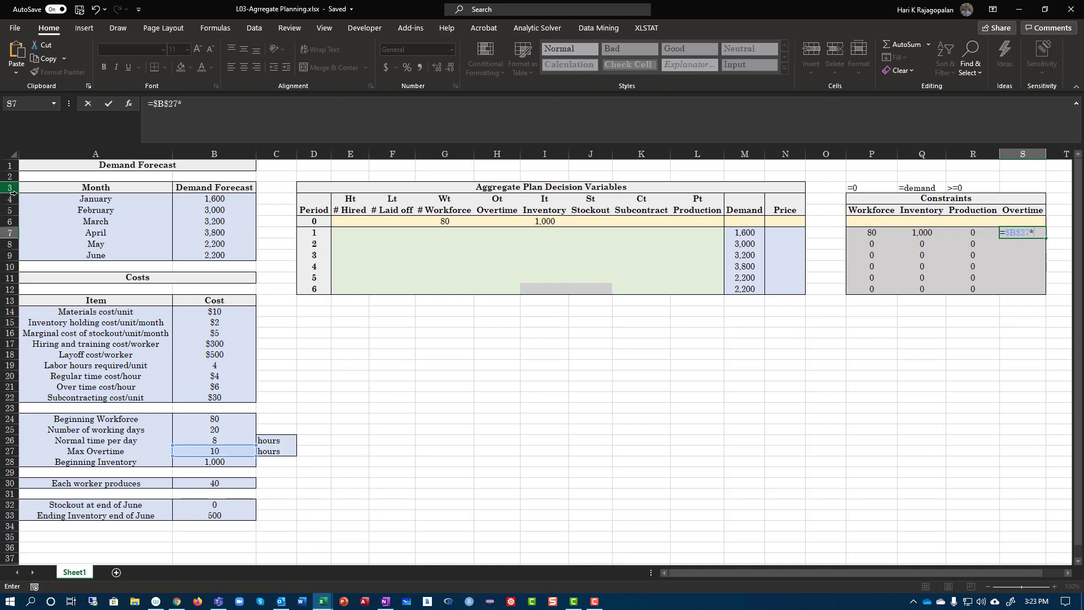
{"action": "left_click", "coordinate": [444, 234]}
{"action": "type", "text": "-"}
{"action": "left_click", "coordinate": [496, 234]}
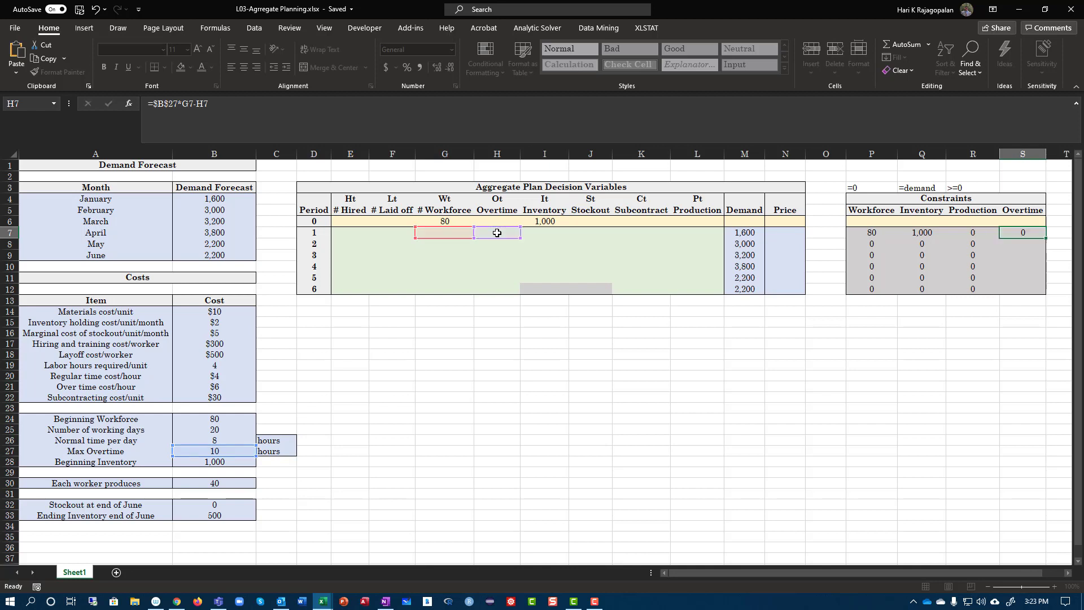
{"action": "key", "text": "Return"}
Label the Overtime constraint column with the text >=0 in S3
{"action": "left_click", "coordinate": [1017, 186]}
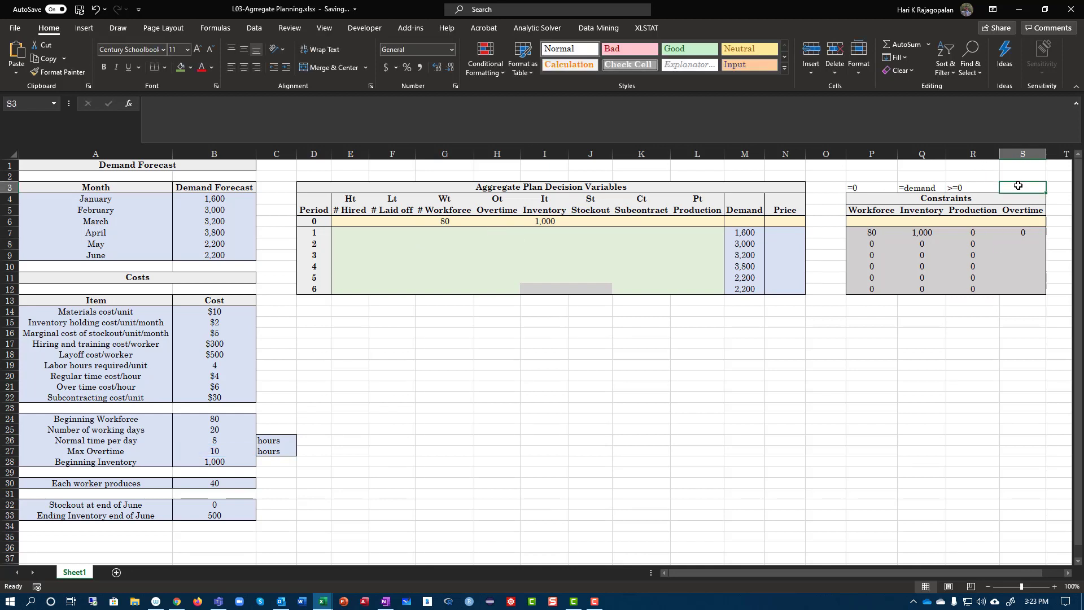
{"action": "type", "text": "'>=0"}
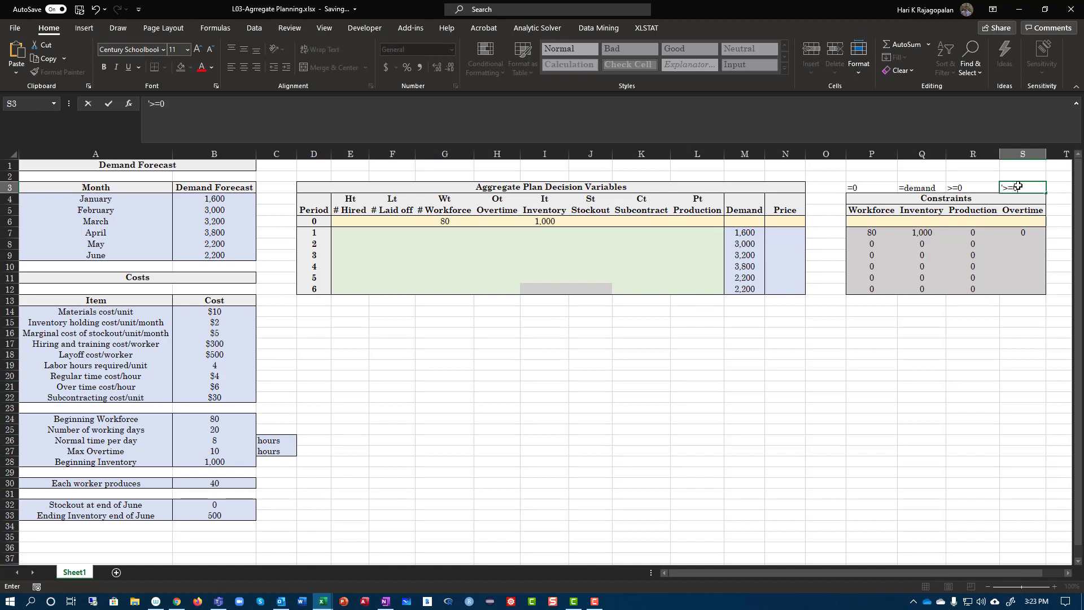
{"action": "key", "text": "Return"}
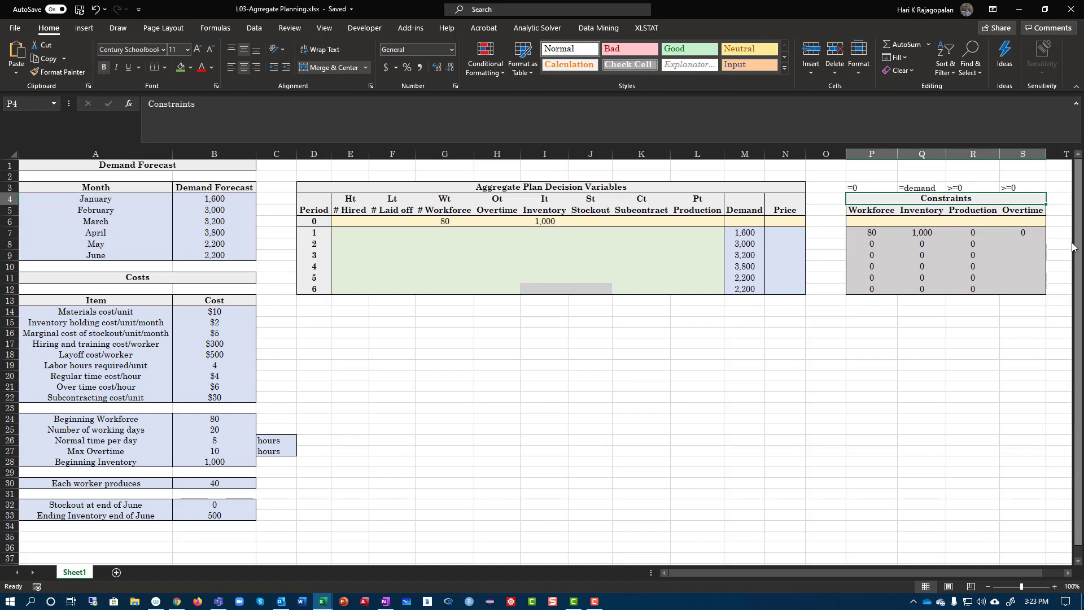
Copy the period 1 overtime constraint formula from S7 into S8:S12 for periods 2 to 6
{"action": "left_click", "coordinate": [1026, 233]}
{"action": "right_click", "coordinate": [1026, 233]}
{"action": "left_click", "coordinate": [969, 253]}
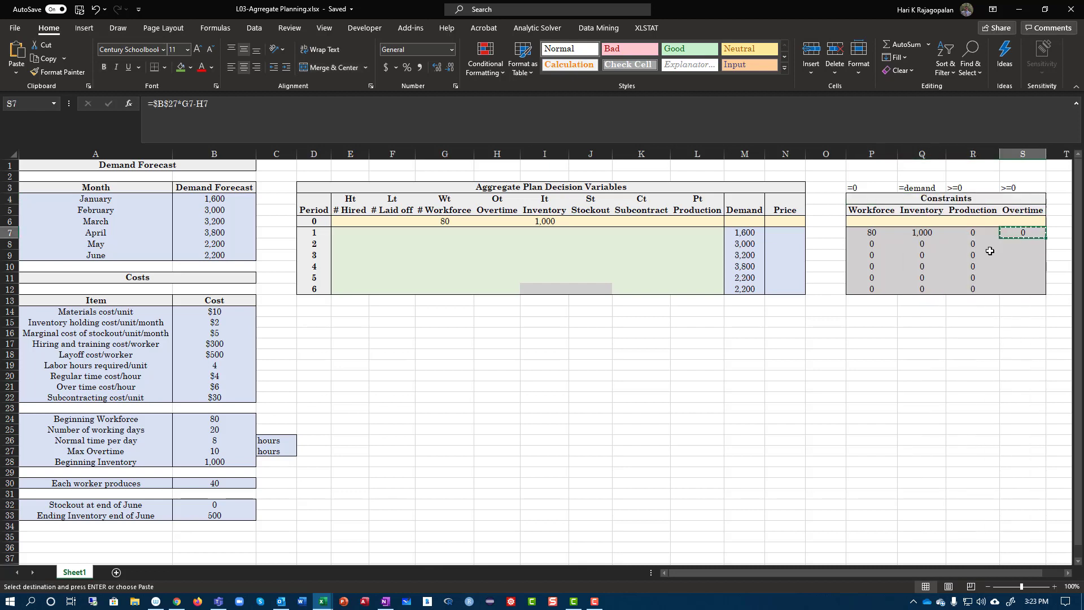
{"action": "left_click_drag", "start_coordinate": [1017, 246], "coordinate": [1021, 290]}
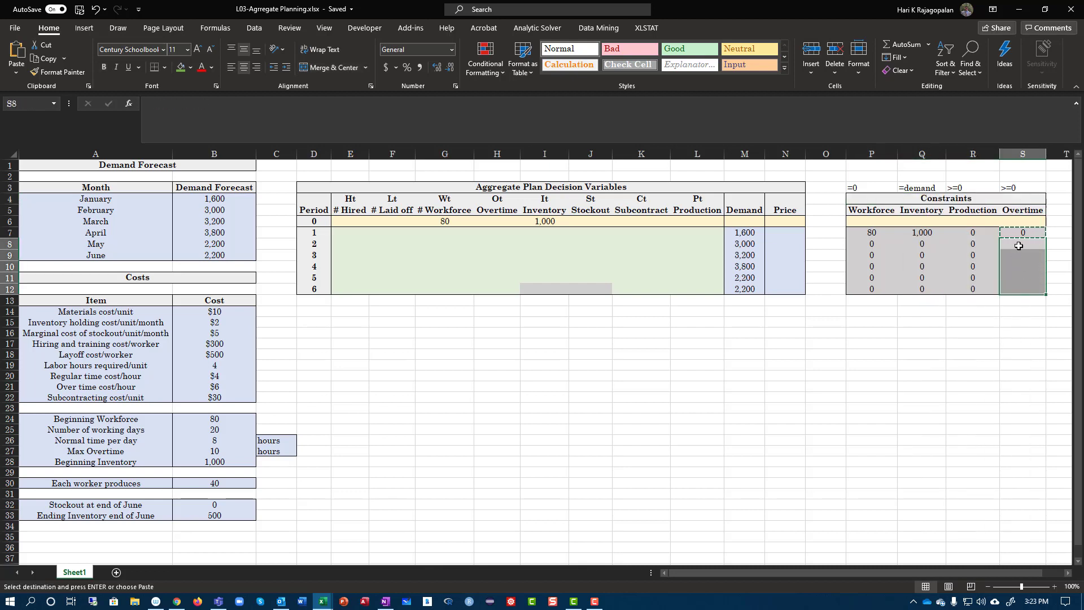
{"action": "right_click", "coordinate": [1023, 250]}
{"action": "left_click", "coordinate": [959, 303]}
{"action": "left_click_drag", "start_coordinate": [925, 398], "coordinate": [953, 398]}
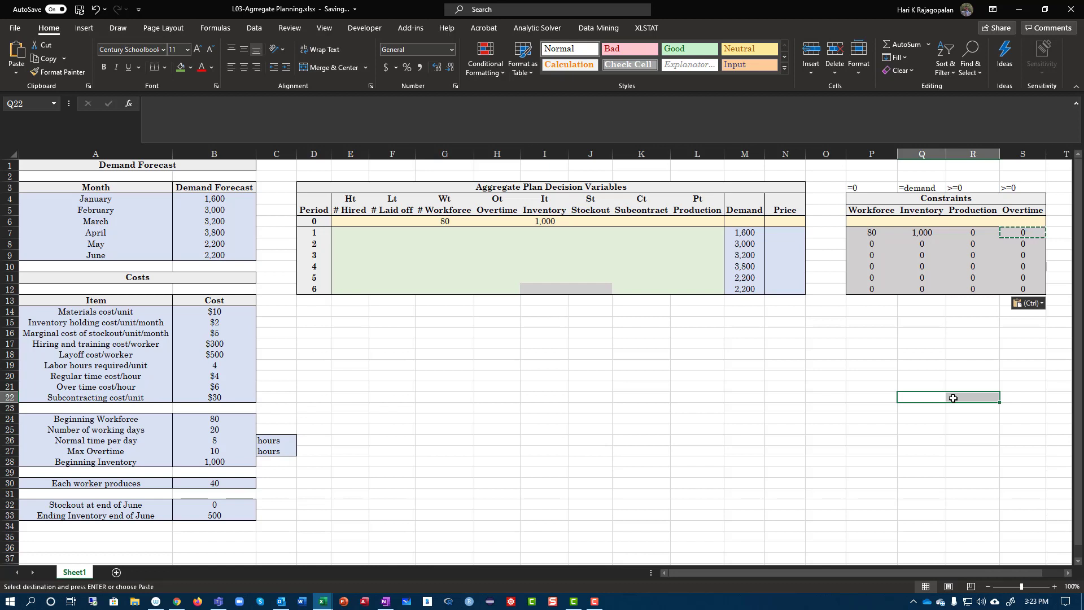
{"action": "left_click", "coordinate": [391, 310]}
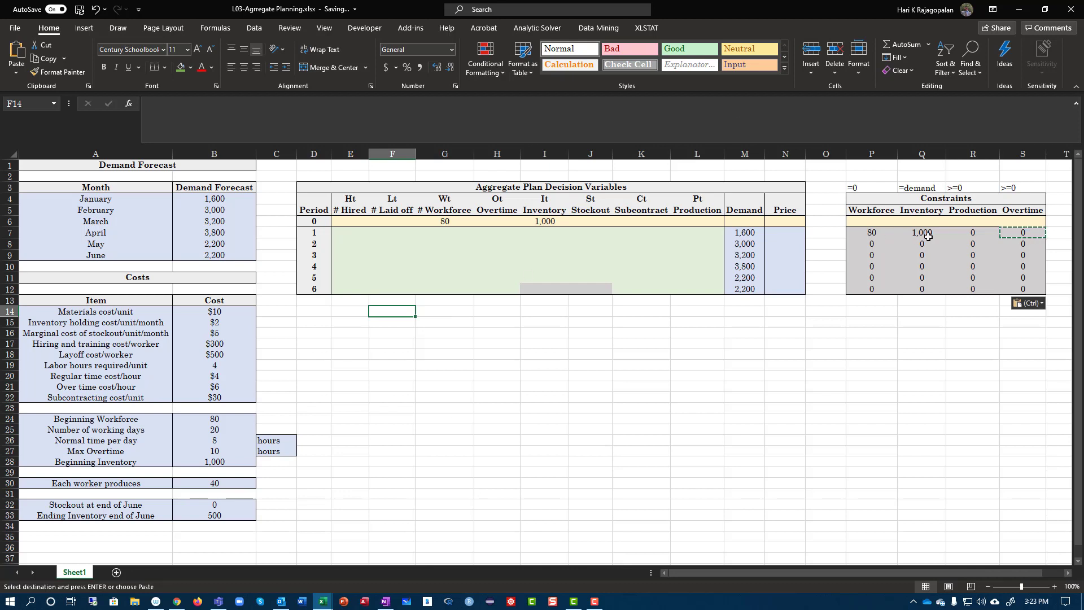
Center the constraint labels and table in P3:S12 horizontally and vertically
{"action": "left_click_drag", "start_coordinate": [866, 187], "coordinate": [993, 288]}
{"action": "left_click", "coordinate": [244, 68]}
{"action": "left_click", "coordinate": [246, 49]}
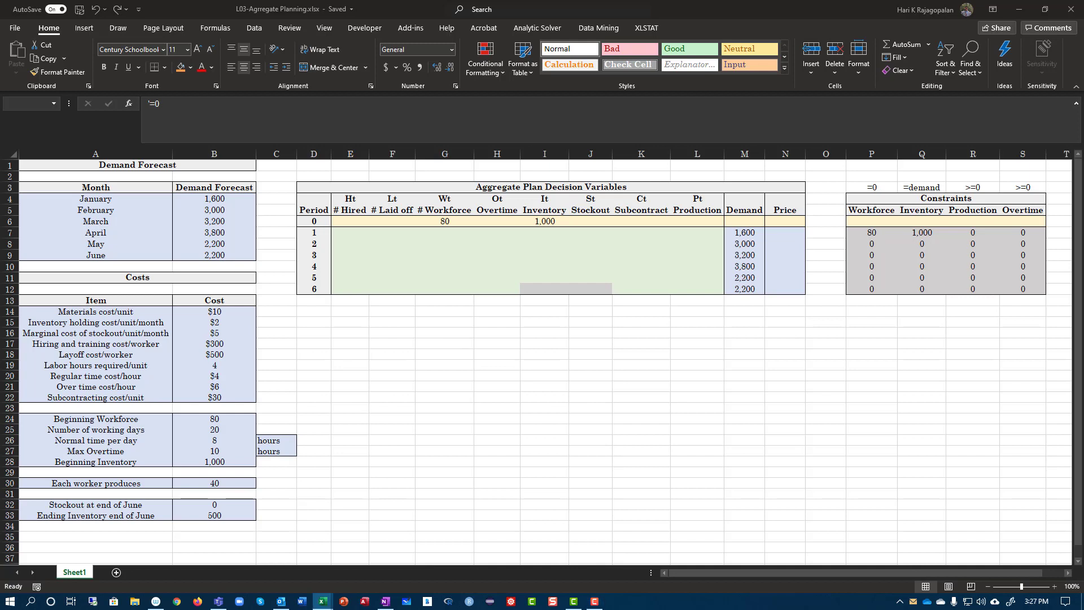
Paste the cost table headers Period, Hiring, Lay off, Regular time, Overtime, Inventory, Stockout, Subcontract and Production into D15:L15 and center them
{"action": "key", "text": "ctrl+c"}
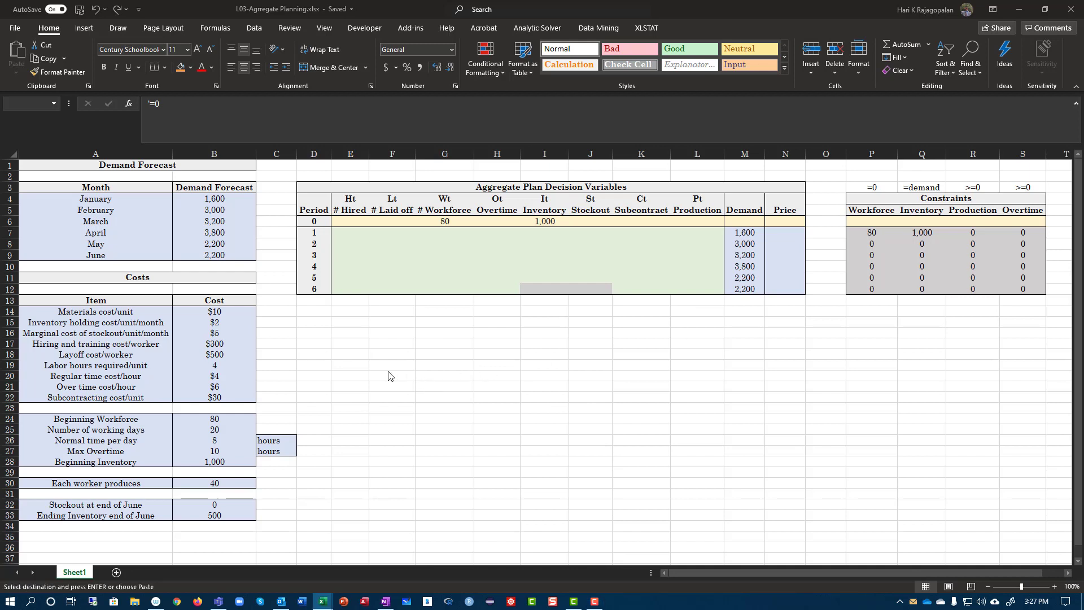
{"action": "left_click", "coordinate": [313, 326]}
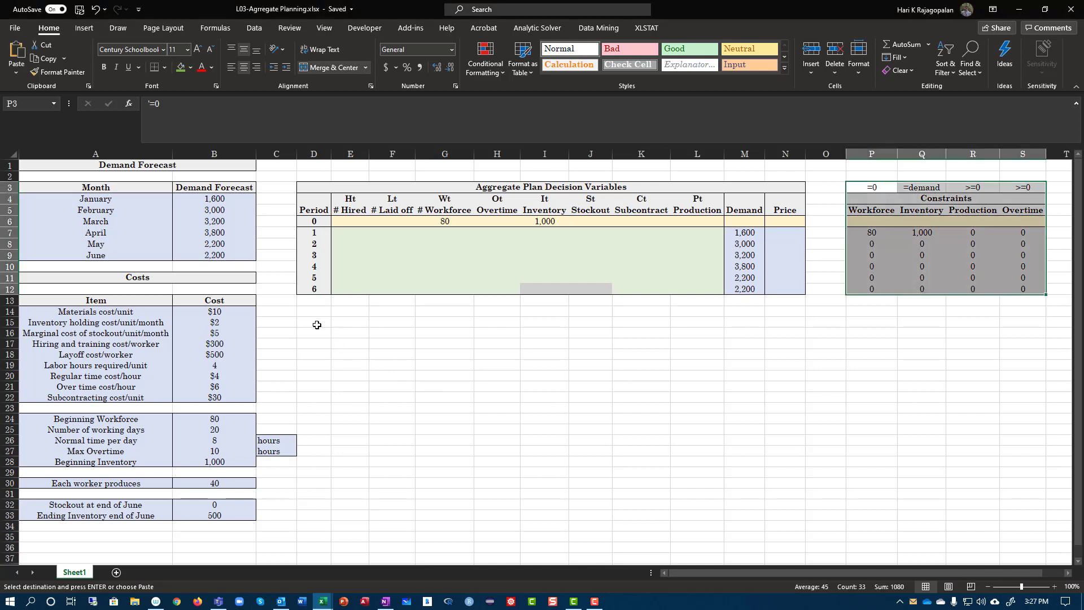
{"action": "left_click", "coordinate": [317, 325]}
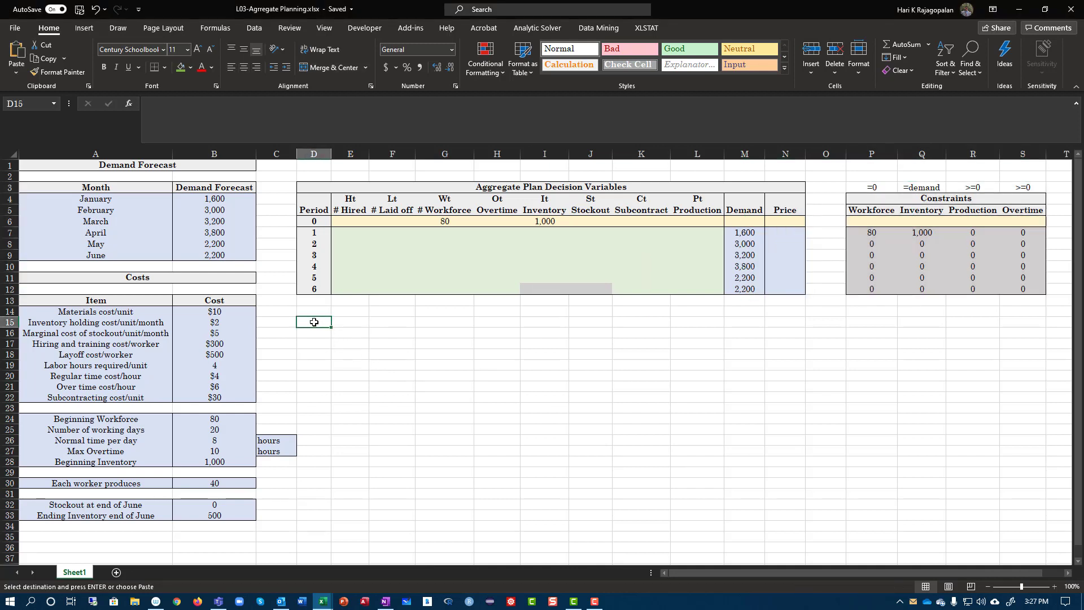
{"action": "right_click", "coordinate": [311, 321]}
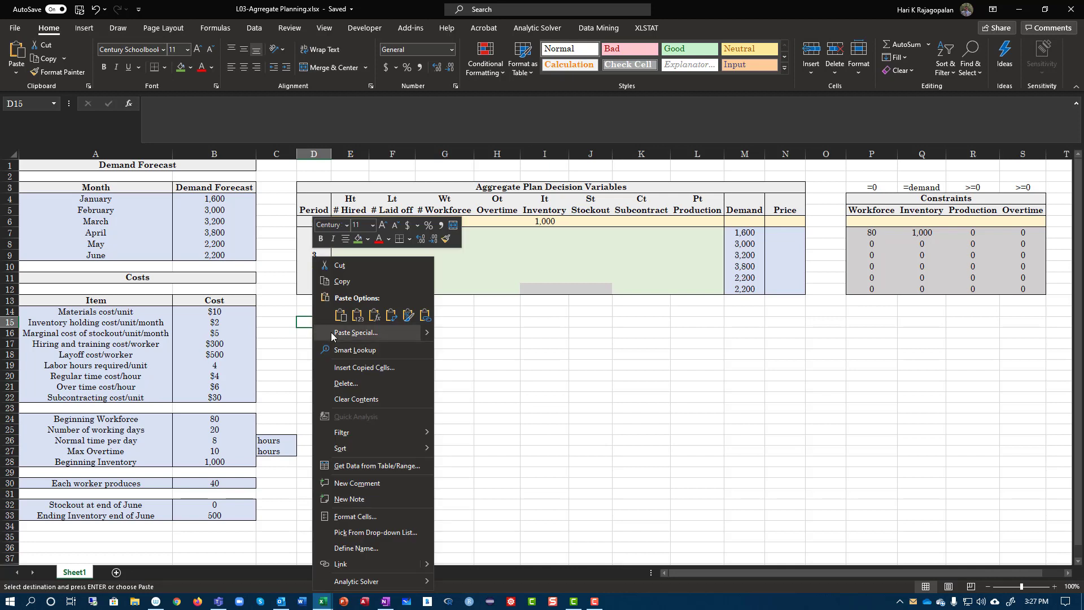
{"action": "left_click", "coordinate": [341, 315]}
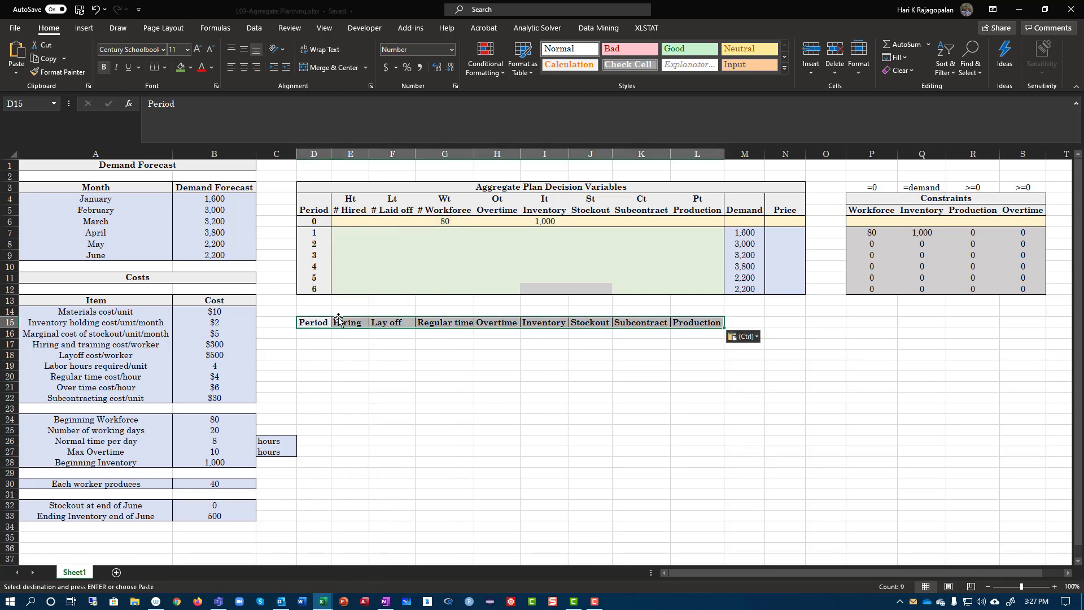
{"action": "left_click_drag", "start_coordinate": [315, 324], "coordinate": [713, 323]}
{"action": "left_click", "coordinate": [243, 67]}
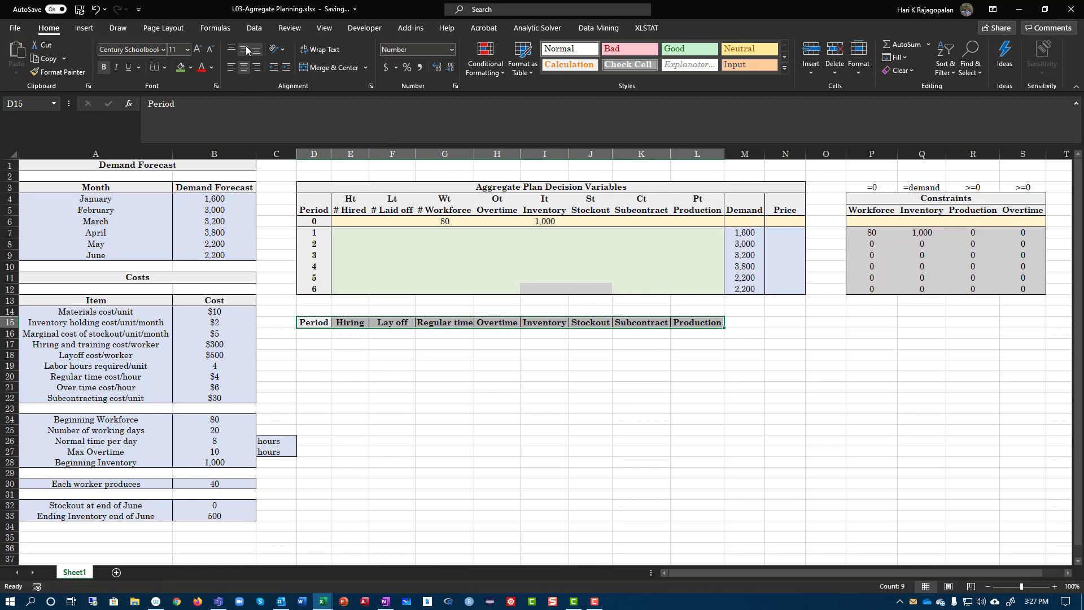
Copy the period numbers 1 to 6 from D7:D12 into D16:D21 under the cost table's Period header
{"action": "left_click", "coordinate": [313, 233]}
{"action": "left_click_drag", "start_coordinate": [313, 233], "coordinate": [314, 290]}
{"action": "right_click", "coordinate": [316, 233]}
{"action": "left_click", "coordinate": [354, 258]}
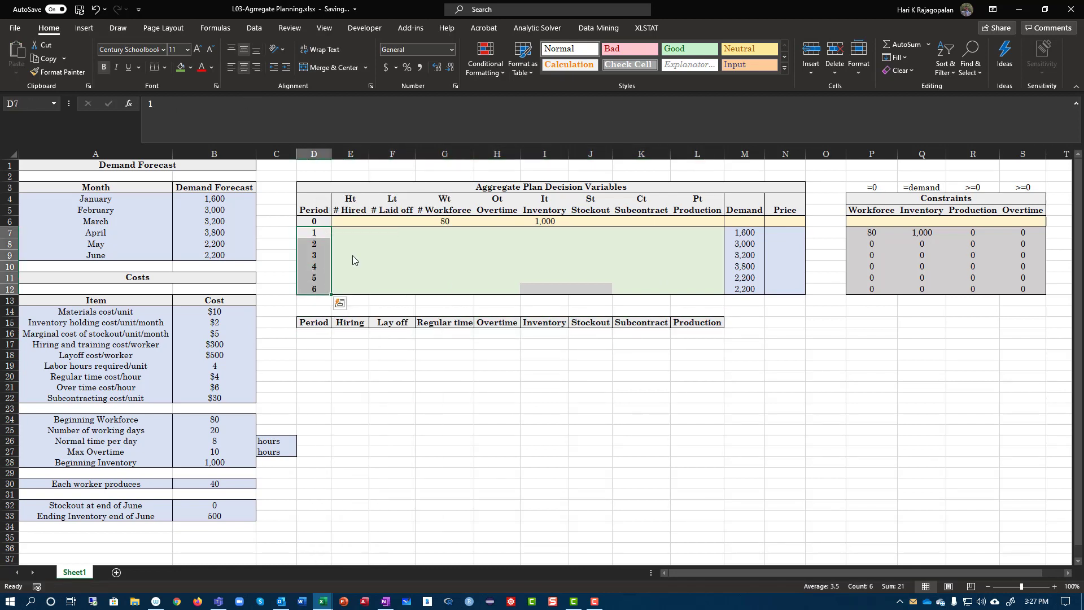
{"action": "right_click", "coordinate": [318, 333]}
{"action": "left_click", "coordinate": [347, 63]}
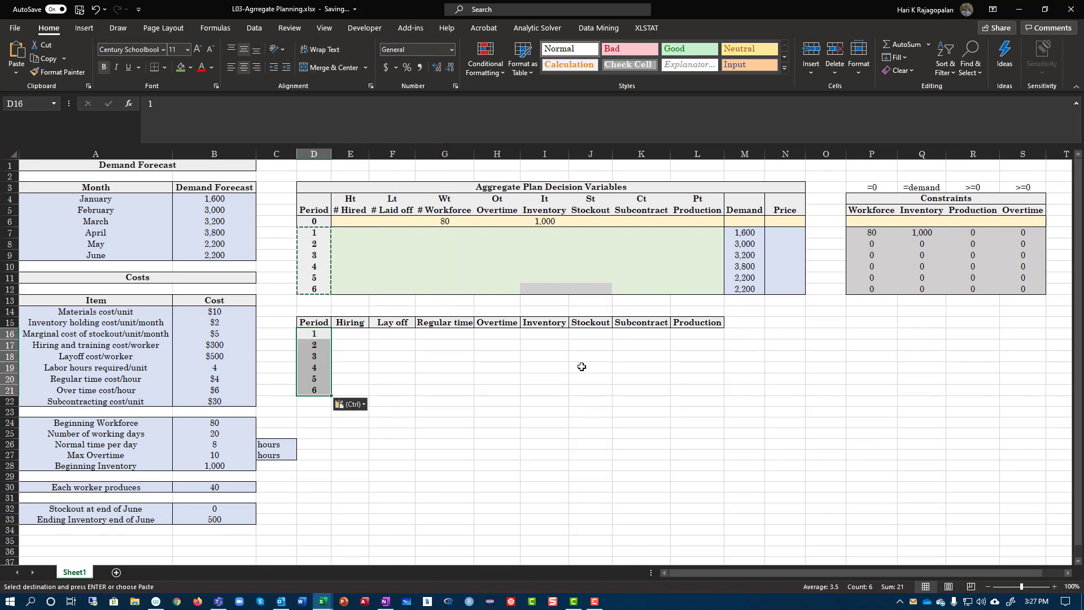
Apply the gray, bordered currency cell format to the cost table body E16:L21
{"action": "left_click", "coordinate": [580, 366]}
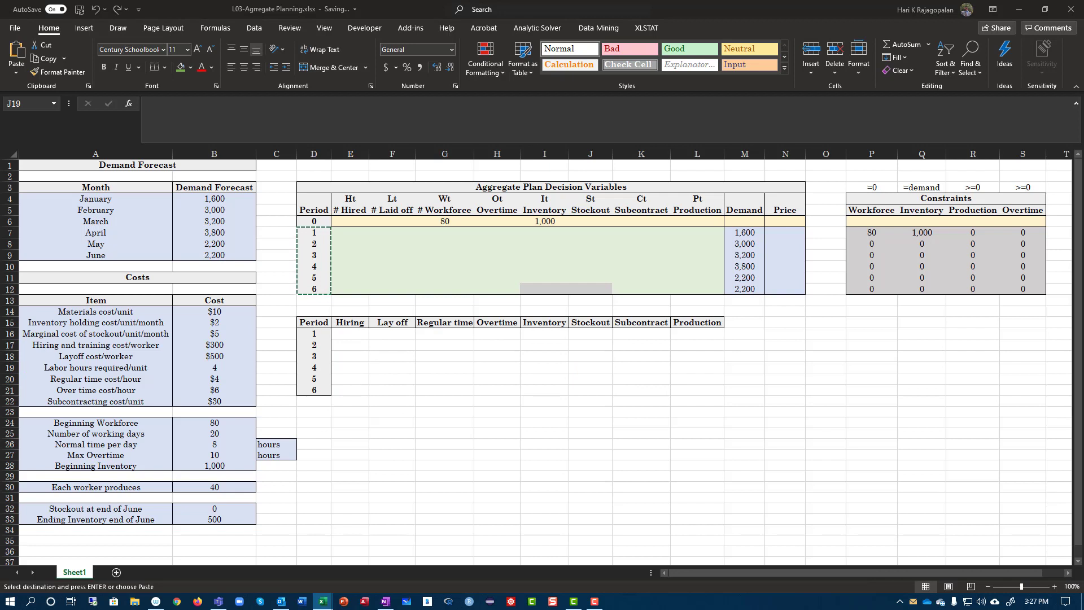
{"action": "key", "text": "Escape"}
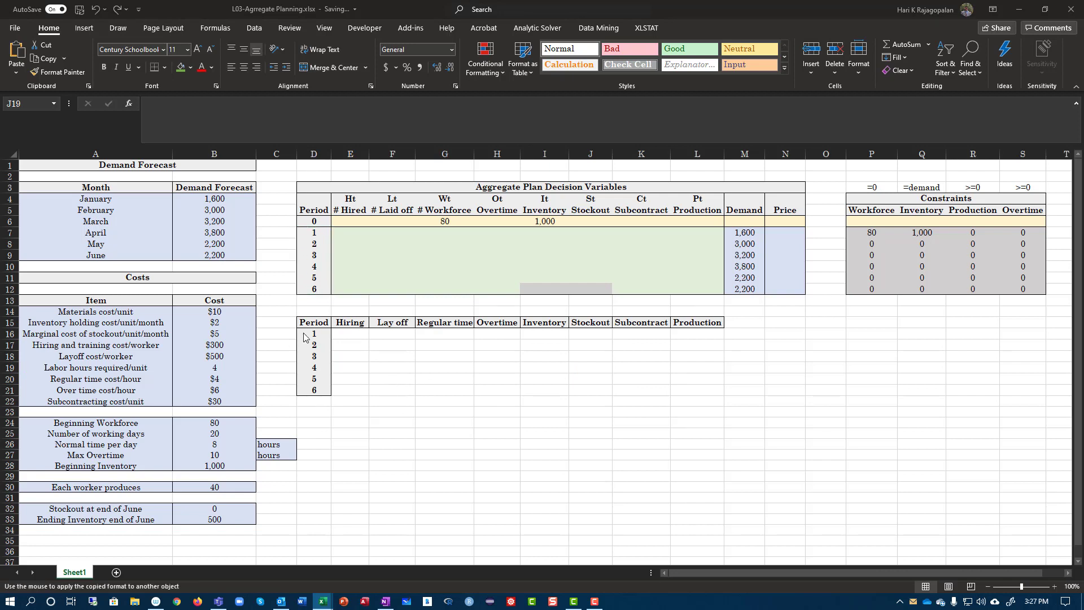
{"action": "left_click", "coordinate": [313, 333]}
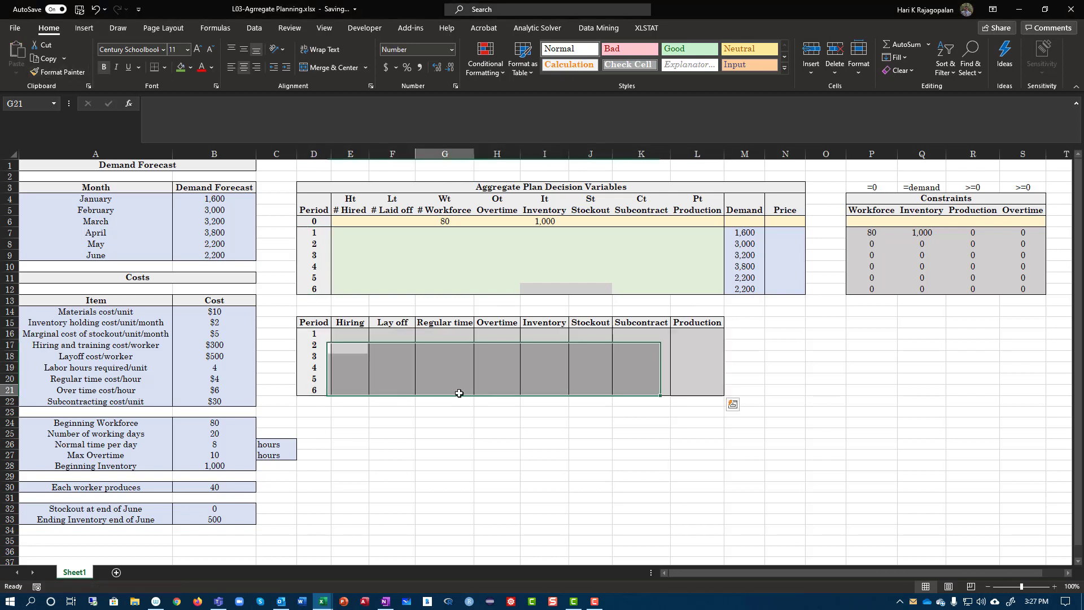
Enter the period 1 hiring cost formula =$B$17*E7 in E16, with an absolute reference to B17
{"action": "left_click", "coordinate": [350, 333]}
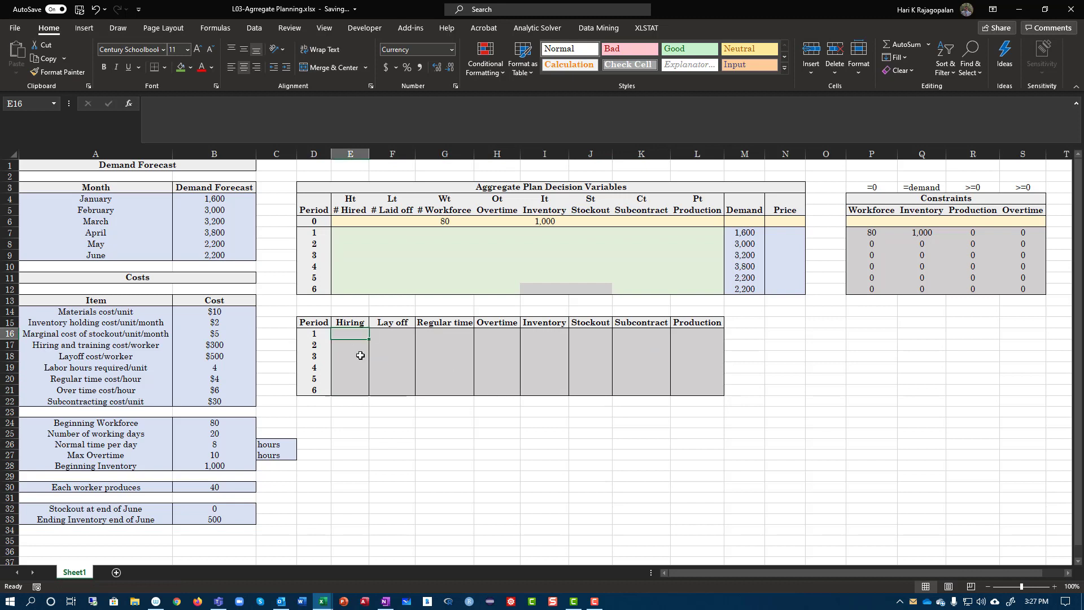
{"action": "type", "text": "="}
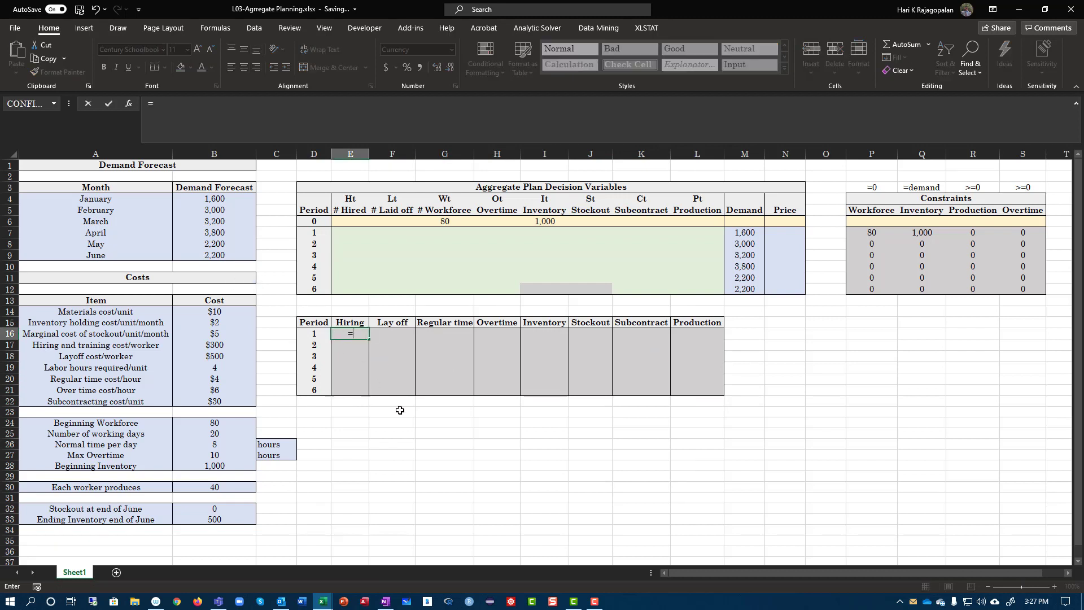
{"action": "left_click", "coordinate": [216, 345]}
{"action": "key", "text": "F4"}
{"action": "type", "text": "*"}
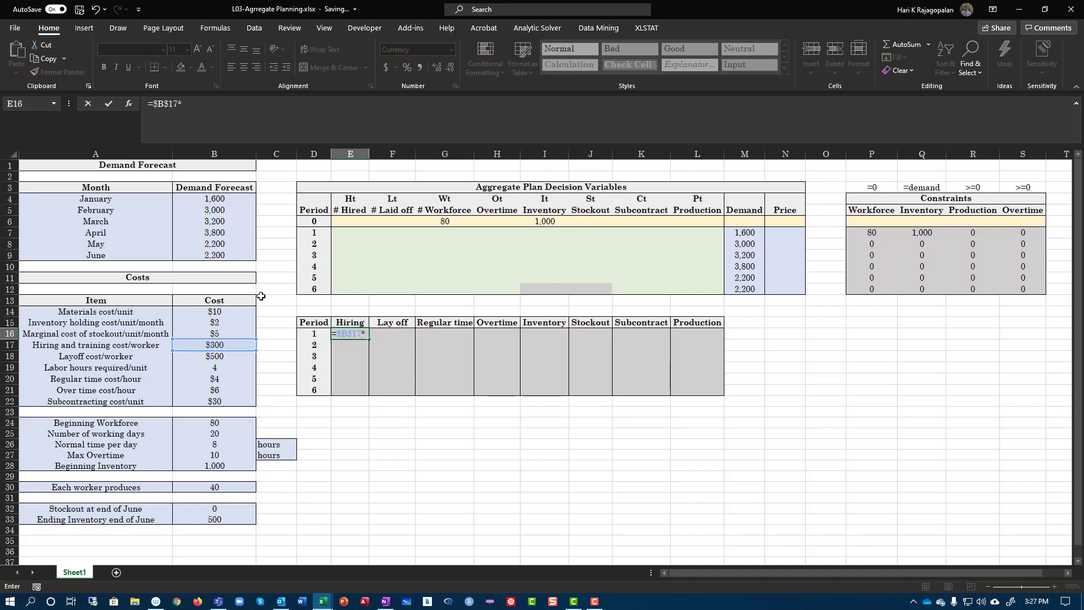
{"action": "left_click", "coordinate": [349, 234]}
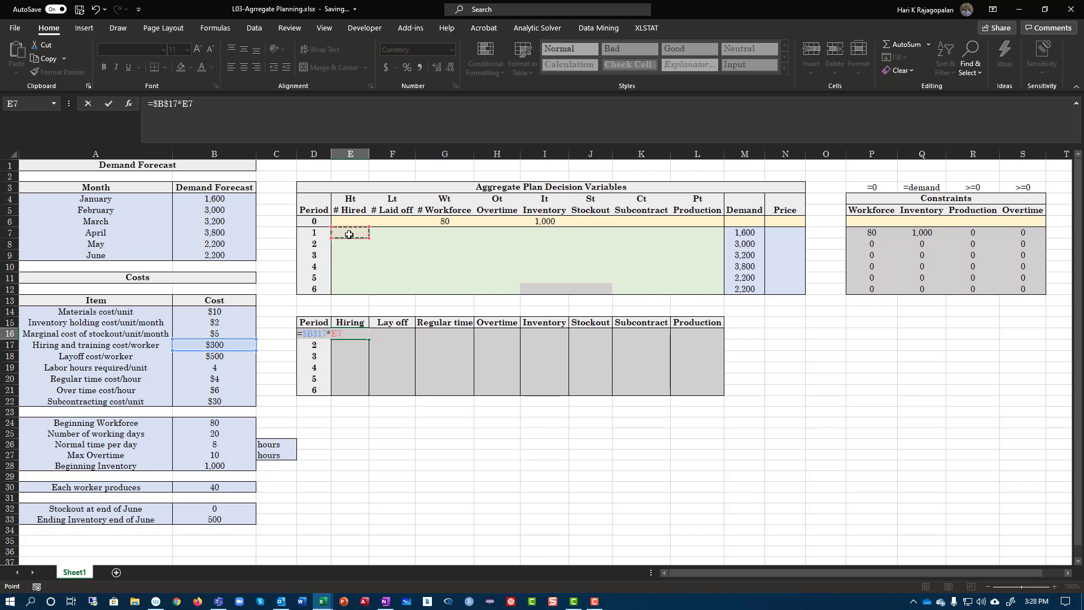
{"action": "key", "text": "Return"}
{"action": "left_click_drag", "start_coordinate": [347, 334], "coordinate": [347, 388]}
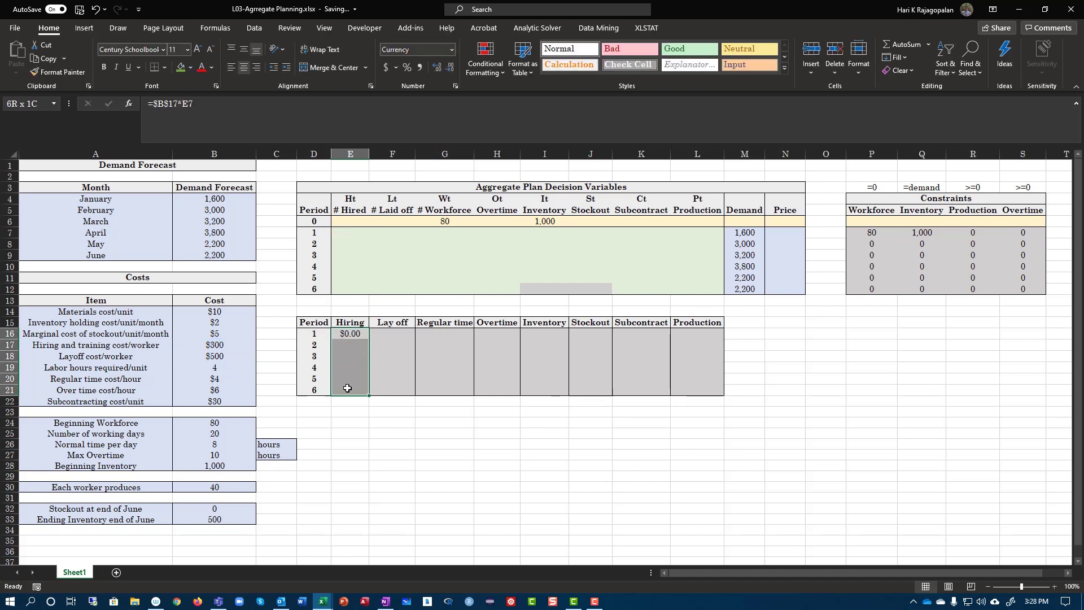
Enter the period 1 layoff cost formula =$B$18*F7 in F16, with an absolute reference to B18
{"action": "left_click", "coordinate": [384, 334]}
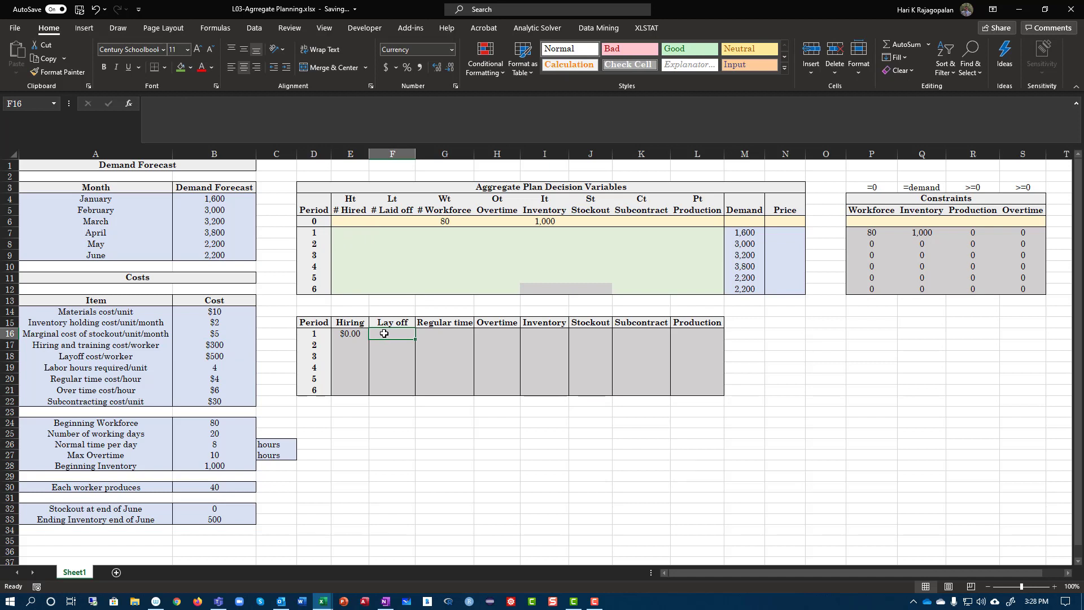
{"action": "type", "text": "="}
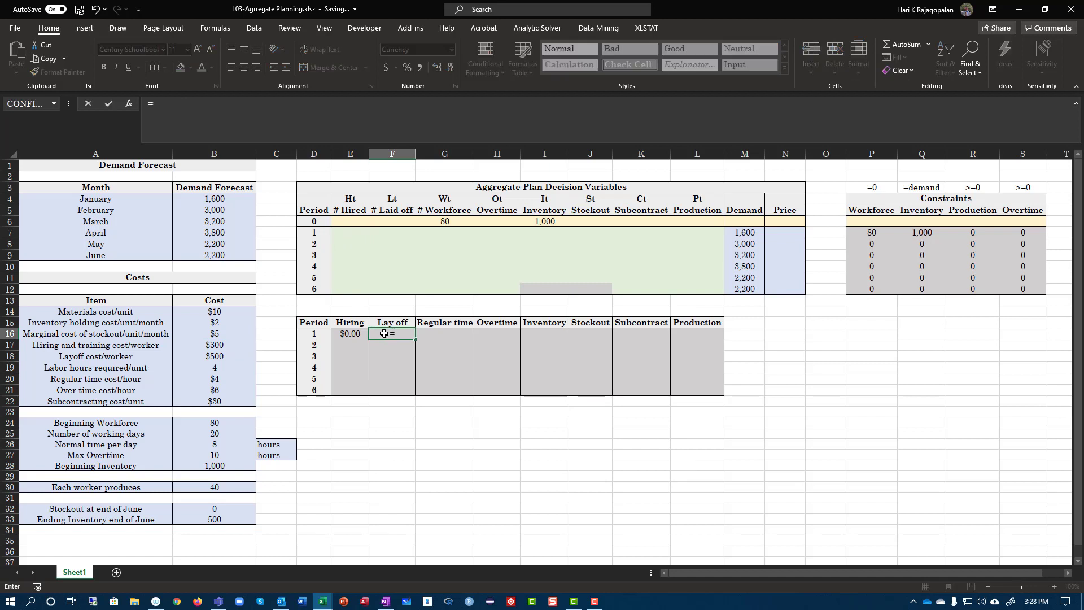
{"action": "left_click", "coordinate": [220, 355]}
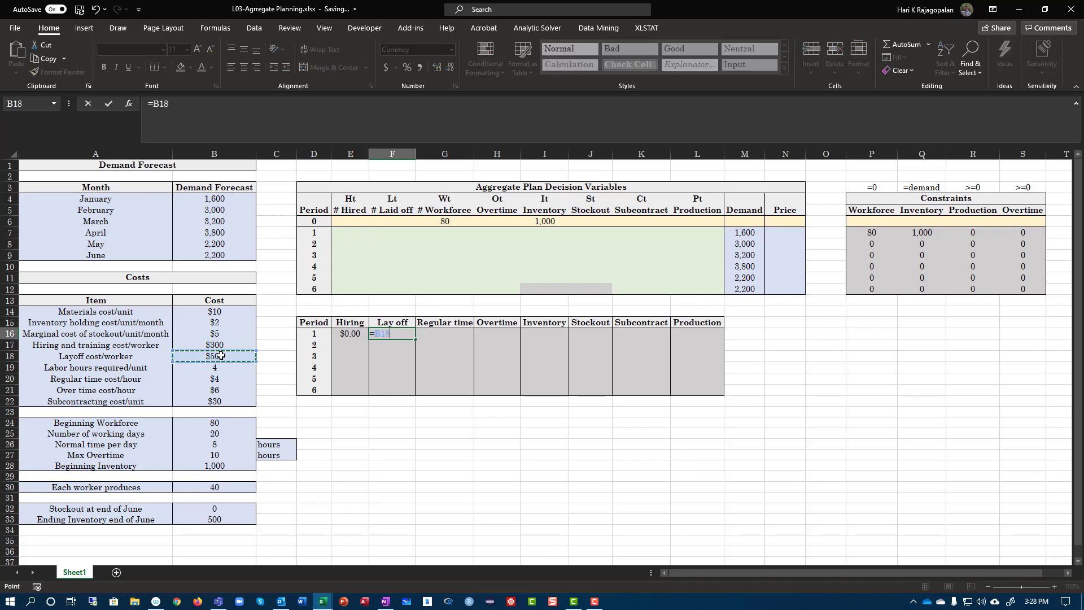
{"action": "key", "text": "F4"}
{"action": "type", "text": "*"}
{"action": "left_click", "coordinate": [395, 235]}
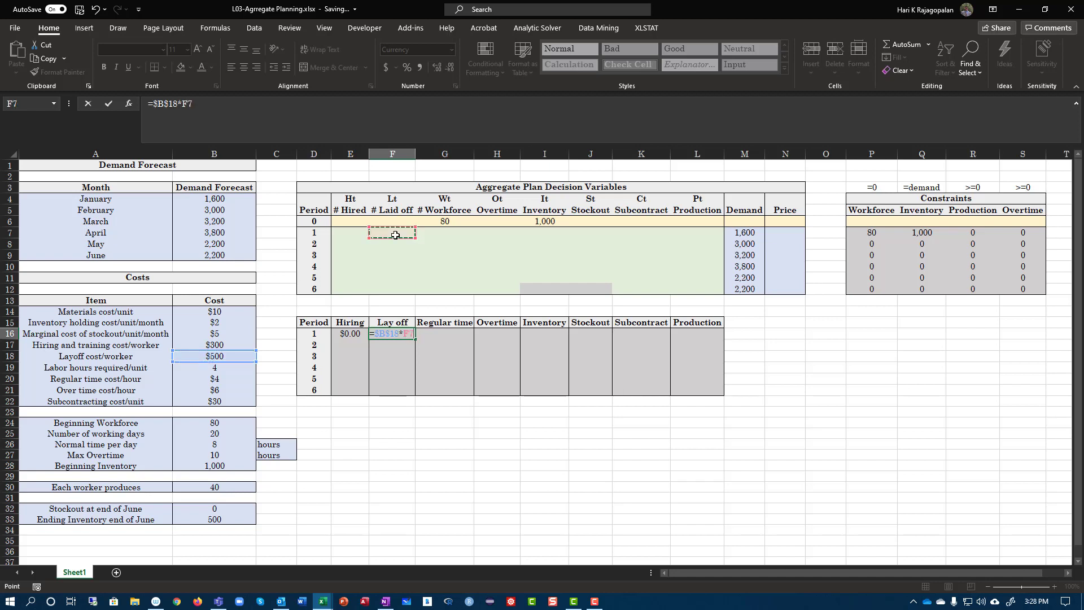
{"action": "key", "text": "Return"}
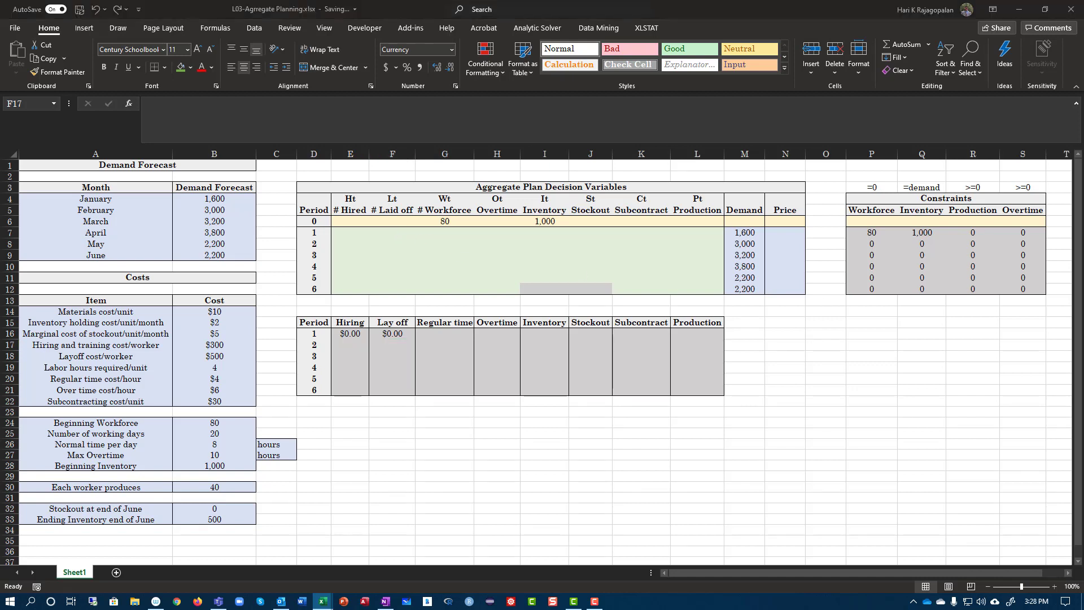
Enter the period 1 regular time cost formula =$B$20*$B$25*$B$26*G7 in G16, with absolute references to the three column B inputs
{"action": "left_click", "coordinate": [454, 334]}
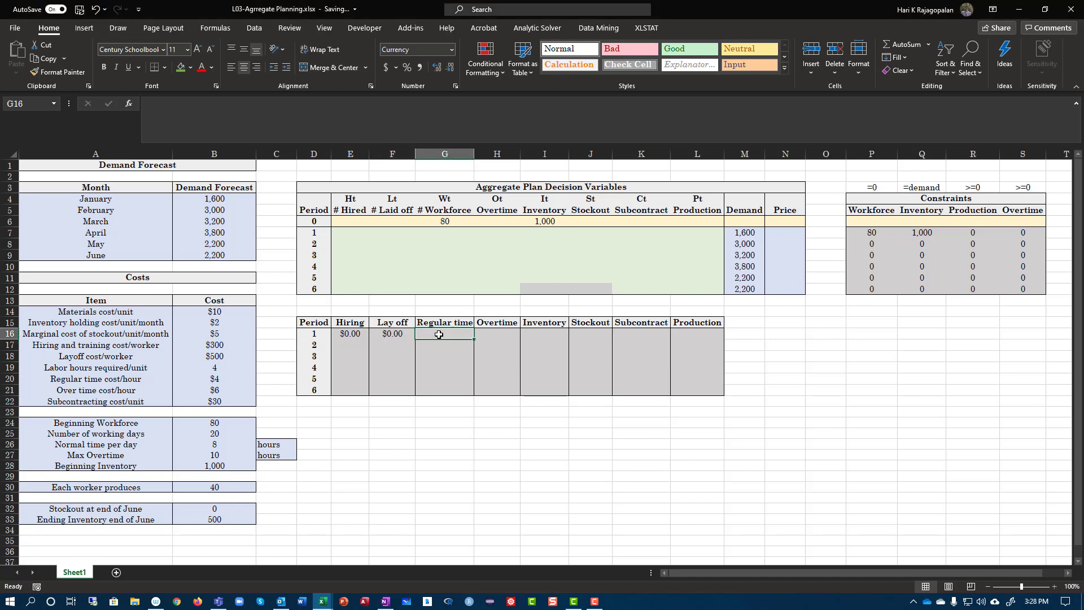
{"action": "left_click", "coordinate": [220, 379]}
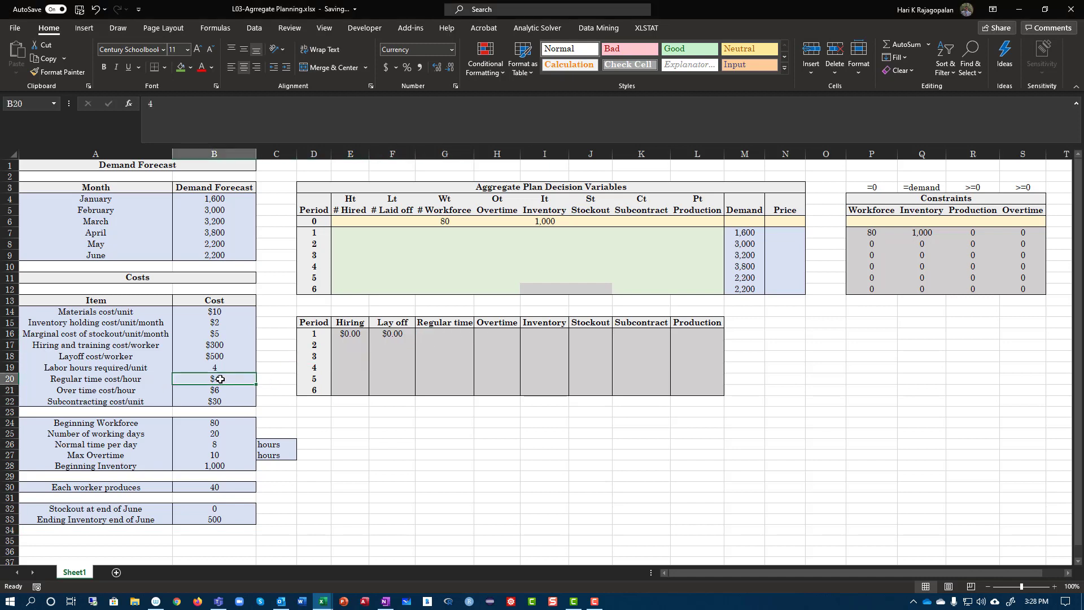
{"action": "left_click", "coordinate": [448, 332]}
{"action": "type", "text": "="}
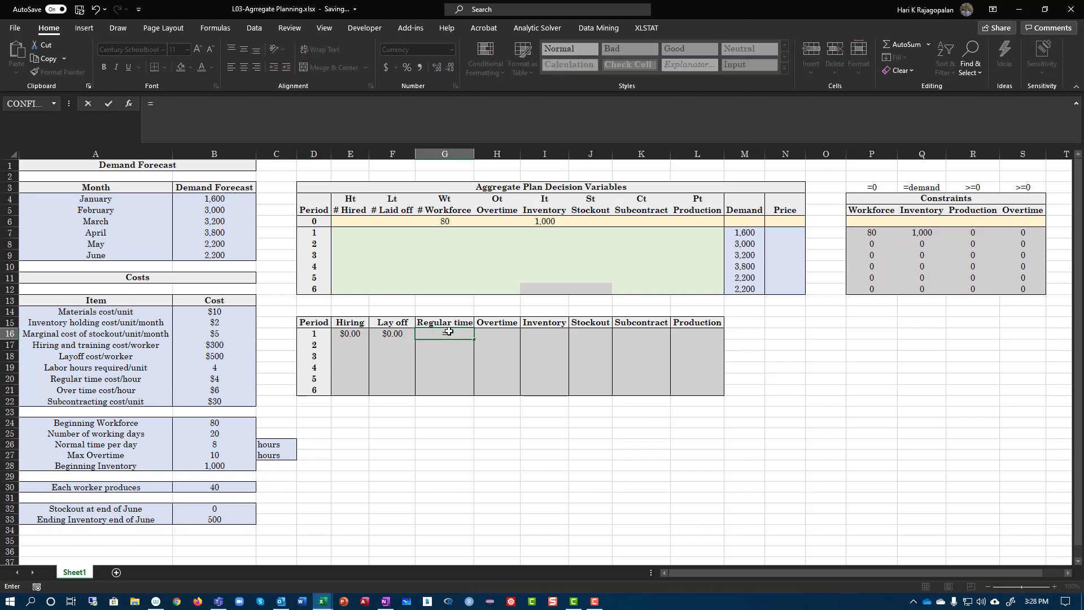
{"action": "left_click", "coordinate": [214, 378]}
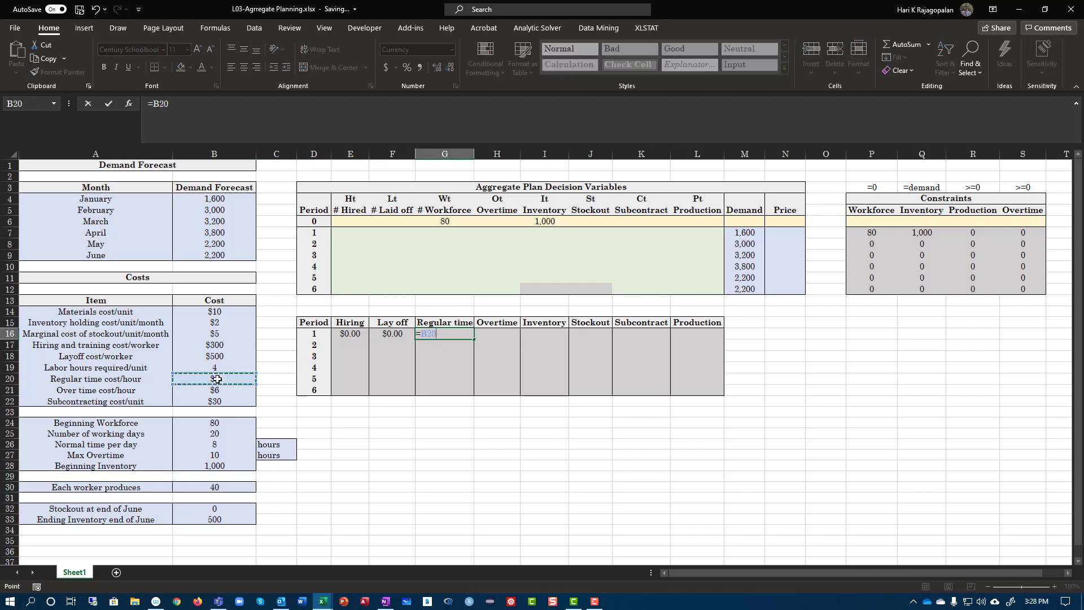
{"action": "key", "text": "F4"}
{"action": "type", "text": "*"}
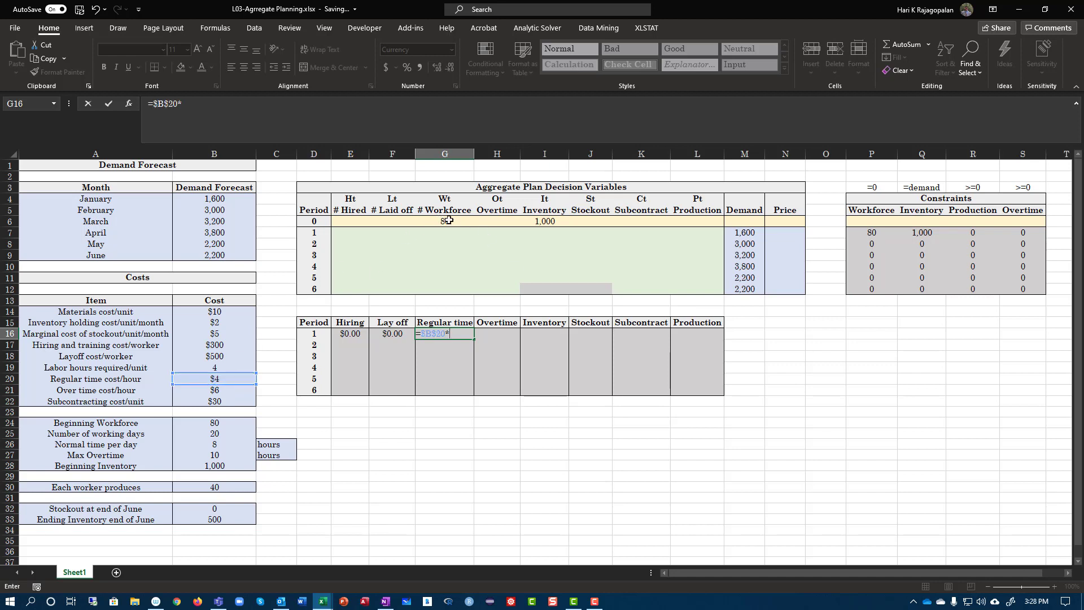
{"action": "left_click", "coordinate": [220, 433]}
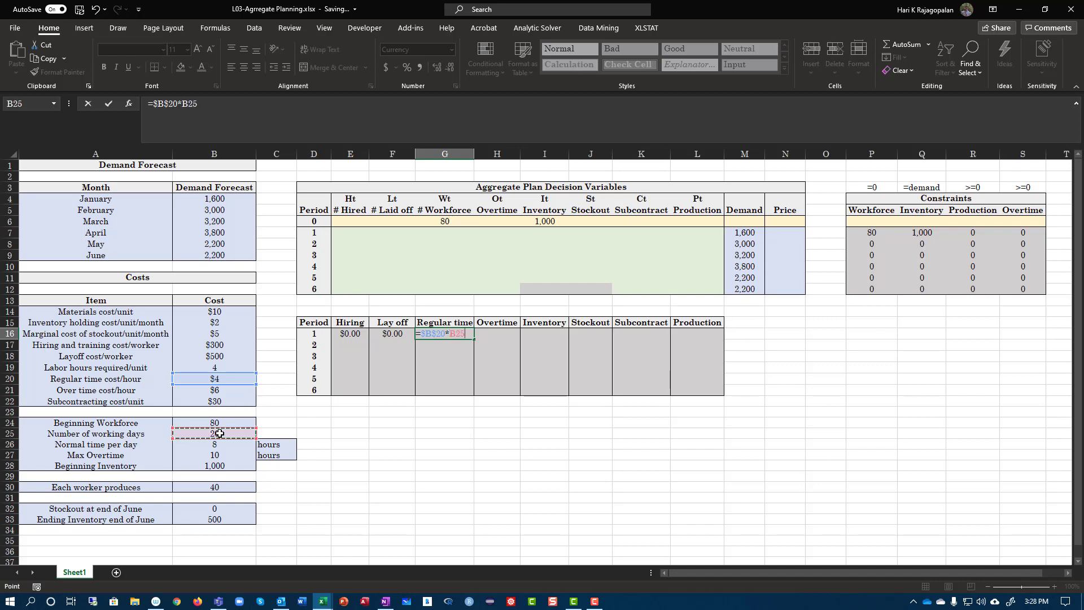
{"action": "type", "text": "*"}
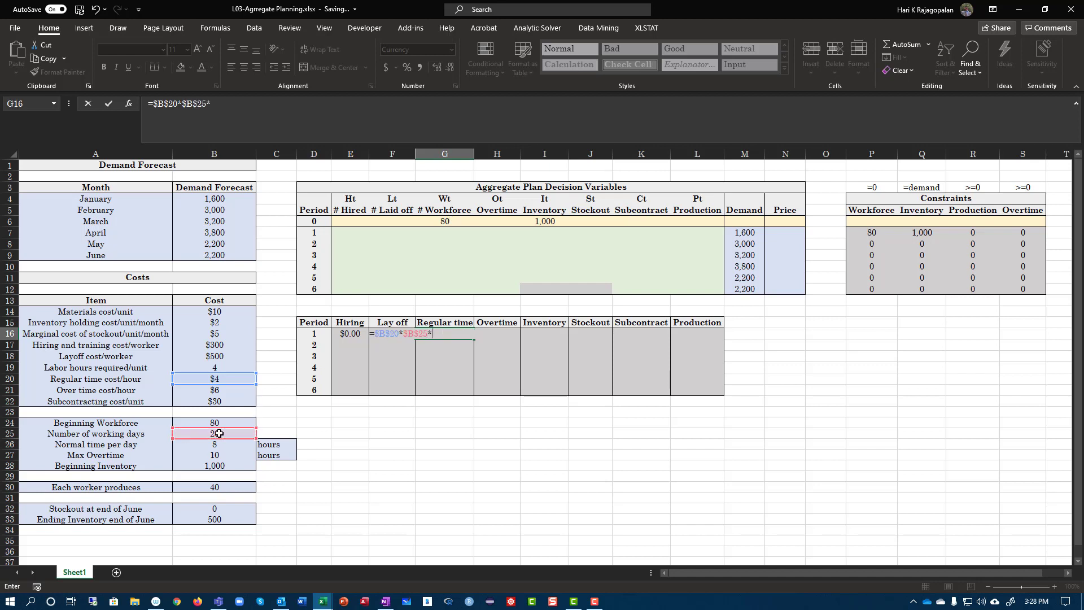
{"action": "left_click", "coordinate": [218, 446]}
{"action": "key", "text": "F4"}
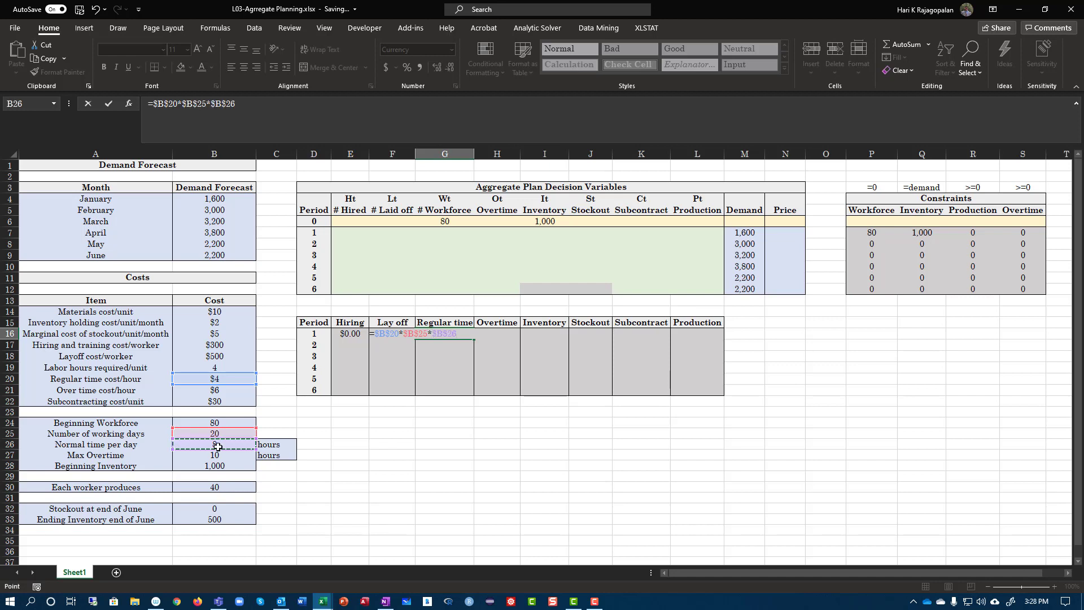
{"action": "type", "text": "*"}
{"action": "left_click", "coordinate": [448, 230]}
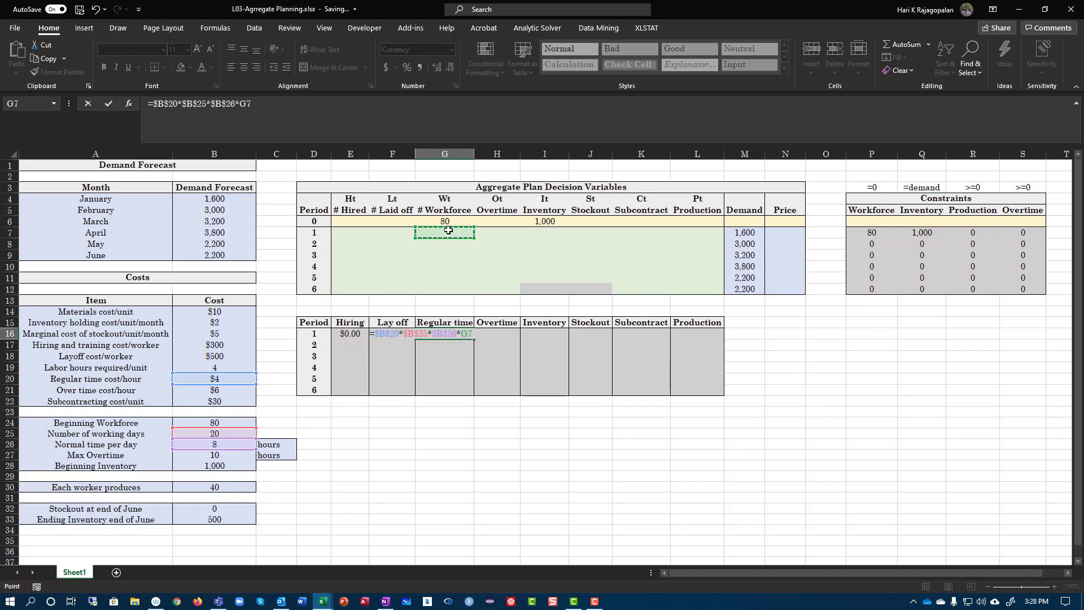
{"action": "key", "text": "Return"}
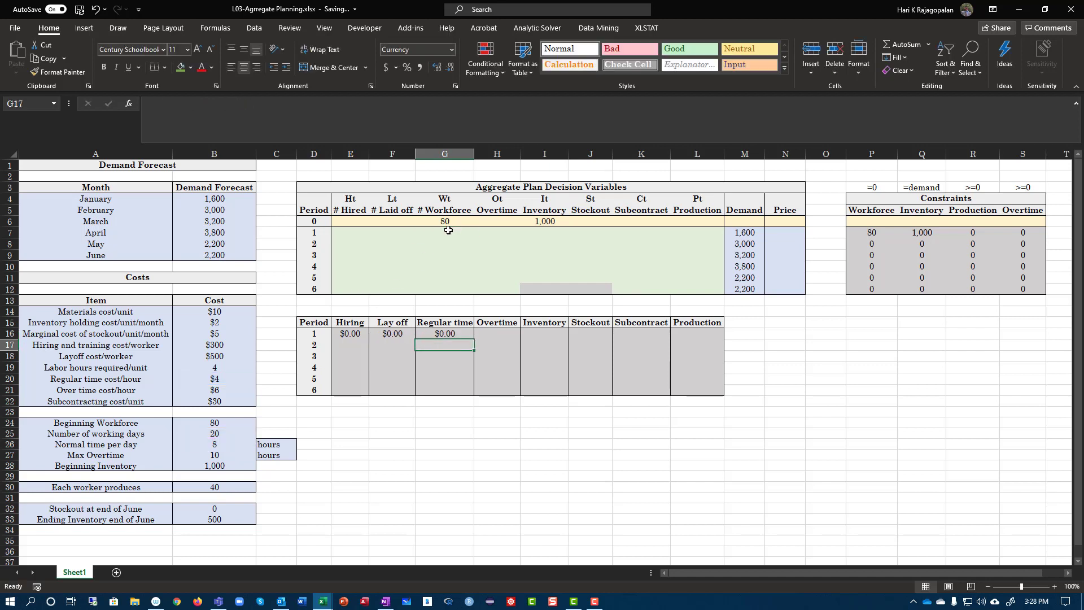
Enter the period 1 overtime cost formula =$B$21*H7 in H16 and review its references
{"action": "left_click", "coordinate": [492, 335]}
{"action": "type", "text": "="}
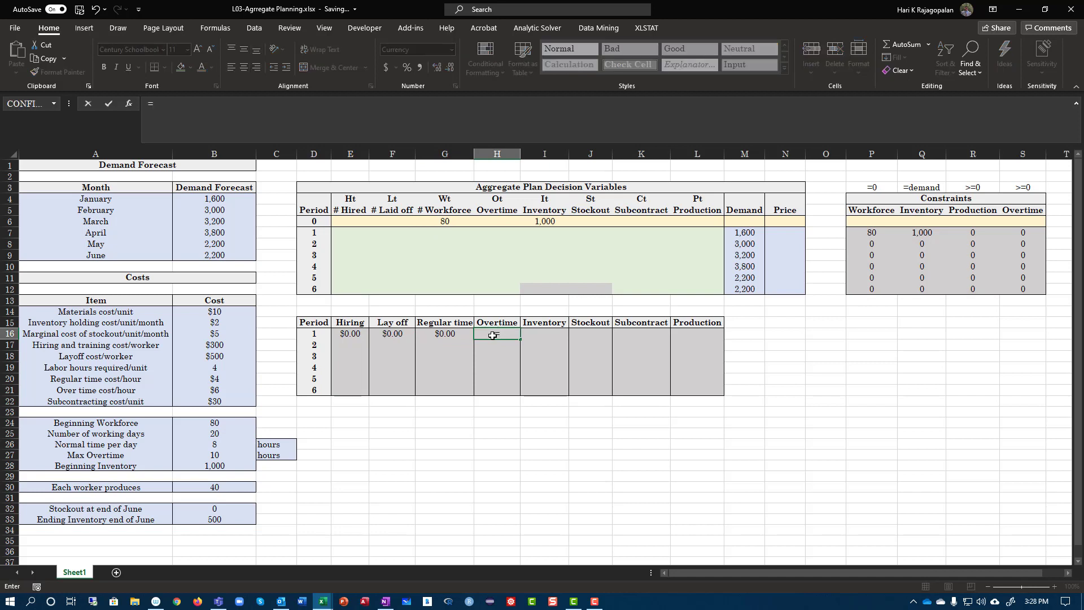
{"action": "left_click", "coordinate": [212, 389]}
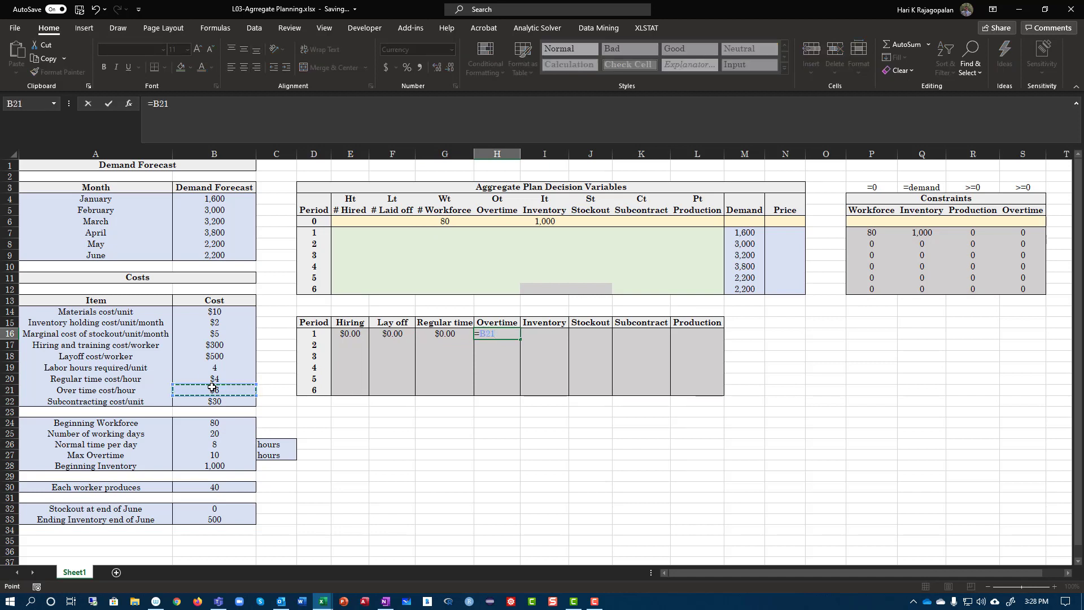
{"action": "key", "text": "F4"}
{"action": "type", "text": "*"}
{"action": "left_click", "coordinate": [497, 232]}
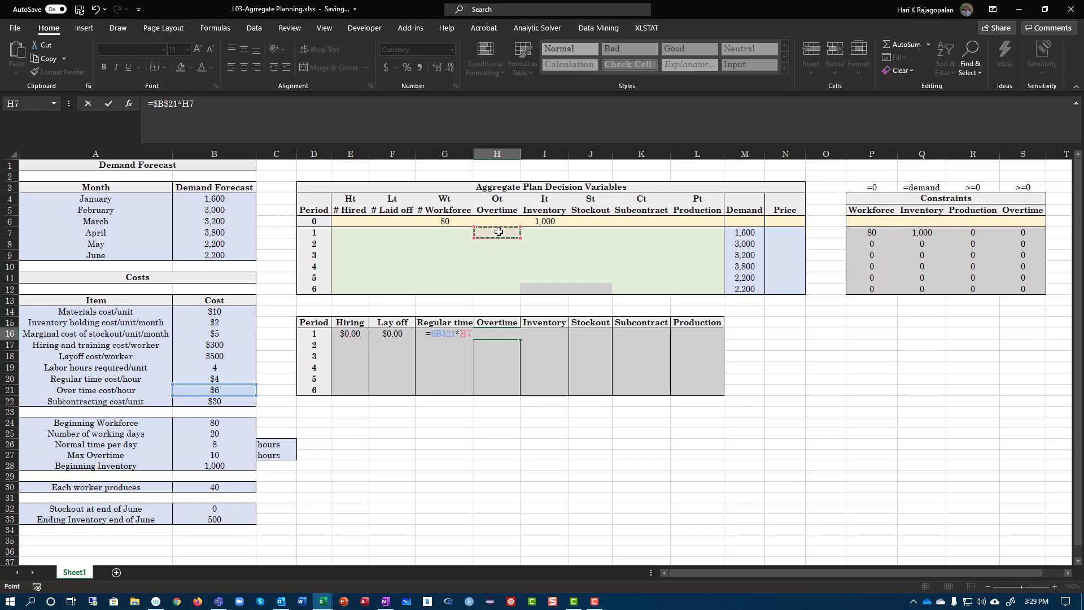
{"action": "key", "text": "Return"}
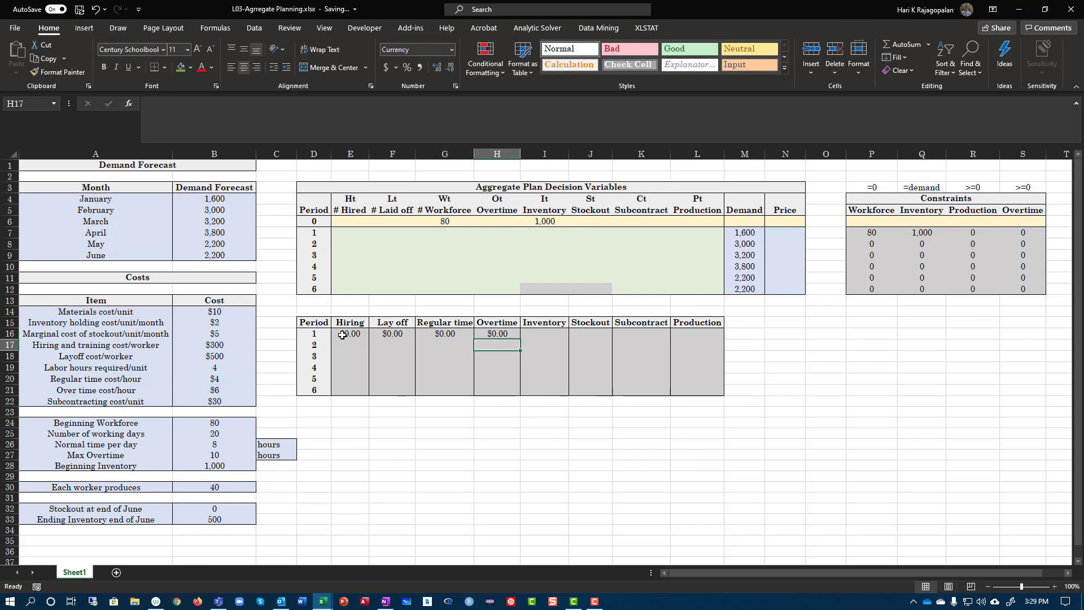
{"action": "left_click", "coordinate": [342, 335]}
{"action": "left_click", "coordinate": [496, 333]}
{"action": "left_click", "coordinate": [161, 106]}
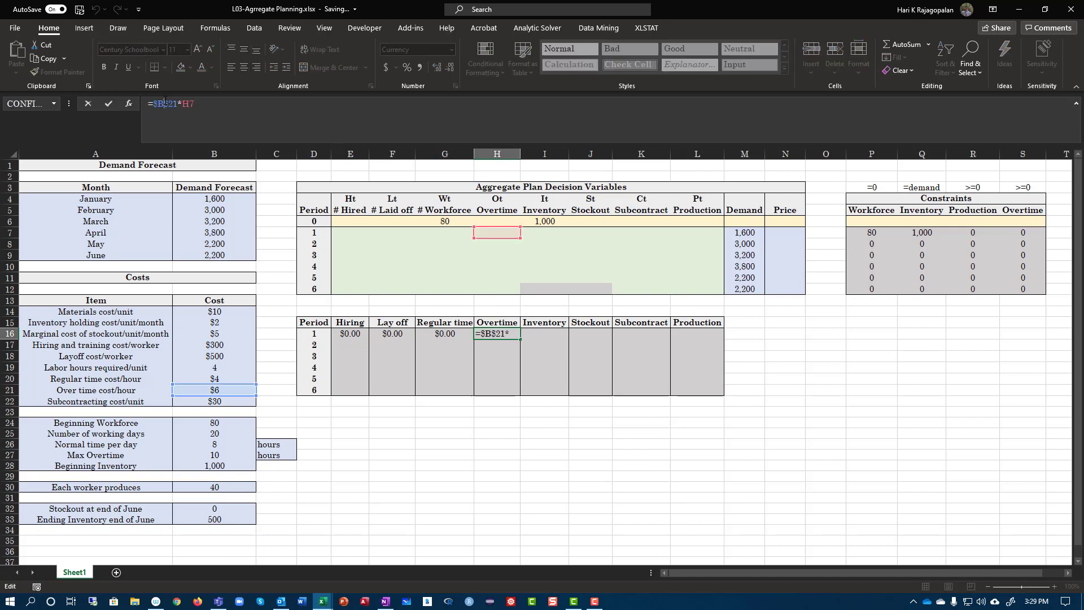
{"action": "key", "text": "Return"}
Enter the period 1 inventory holding cost formula =$B$15*I7 in I16, with an absolute reference to B15
{"action": "left_click", "coordinate": [552, 331]}
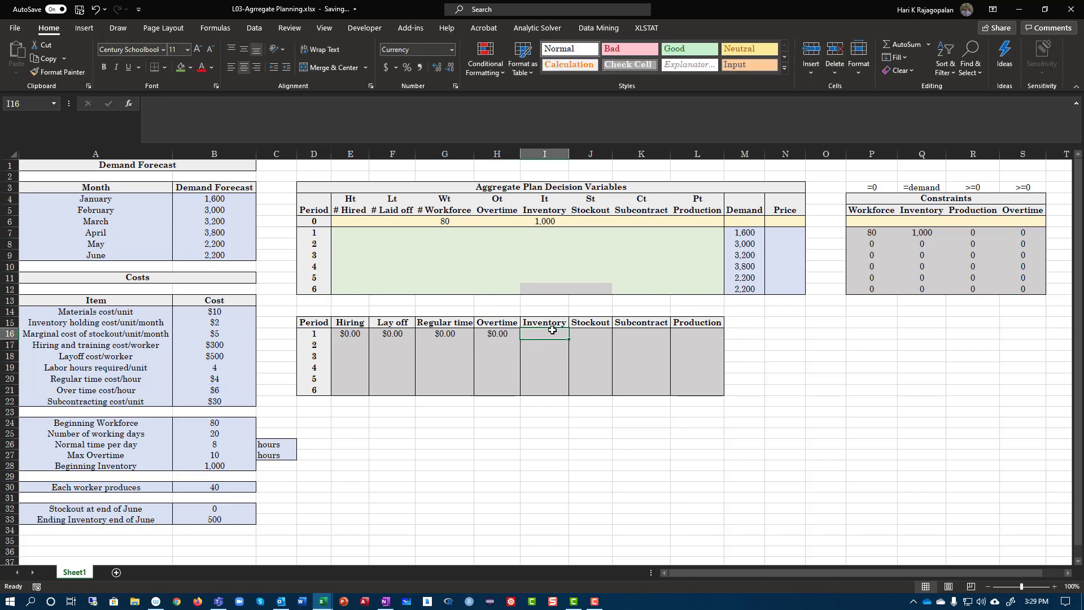
{"action": "type", "text": "="}
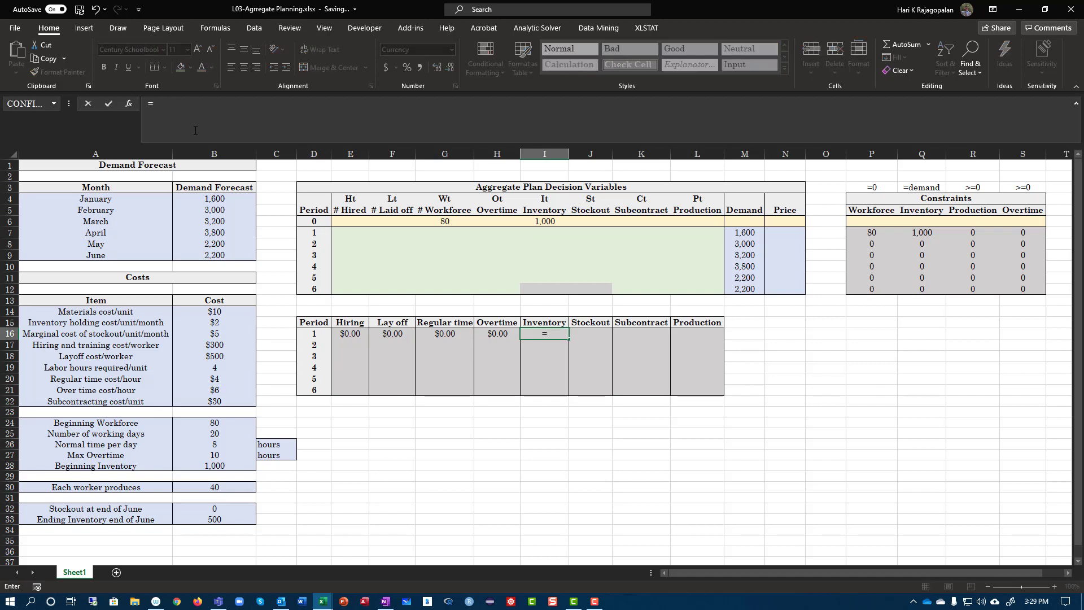
{"action": "left_click", "coordinate": [219, 321]}
{"action": "key", "text": "F4"}
{"action": "type", "text": "*"}
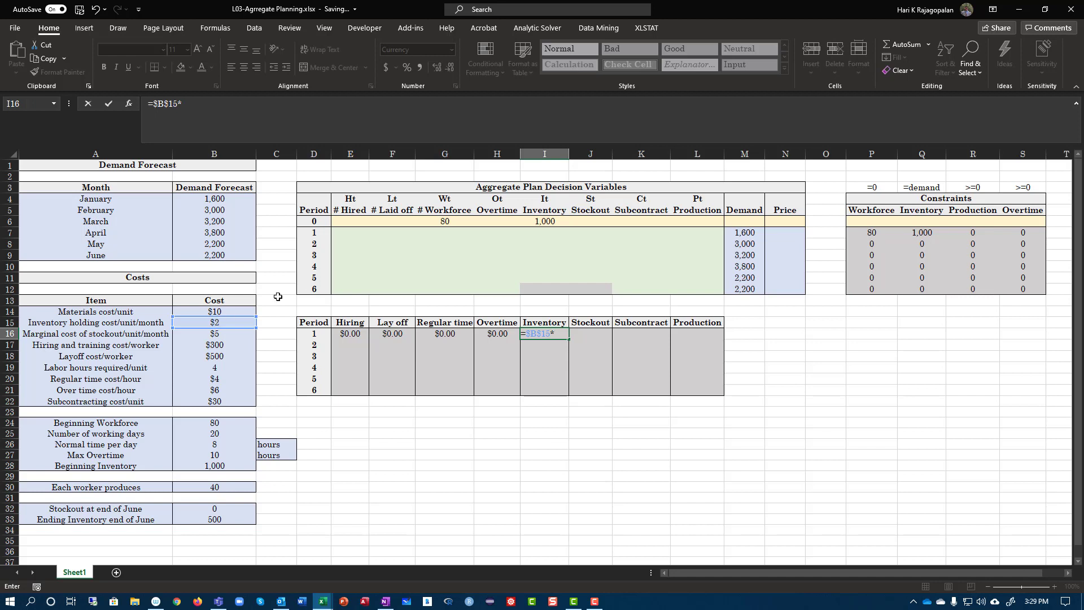
{"action": "left_click", "coordinate": [547, 231]}
{"action": "key", "text": "Tab"}
Enter the period 1 stockout cost formula =$B$16*J7 in J16, with an absolute reference to B16
{"action": "type", "text": "="}
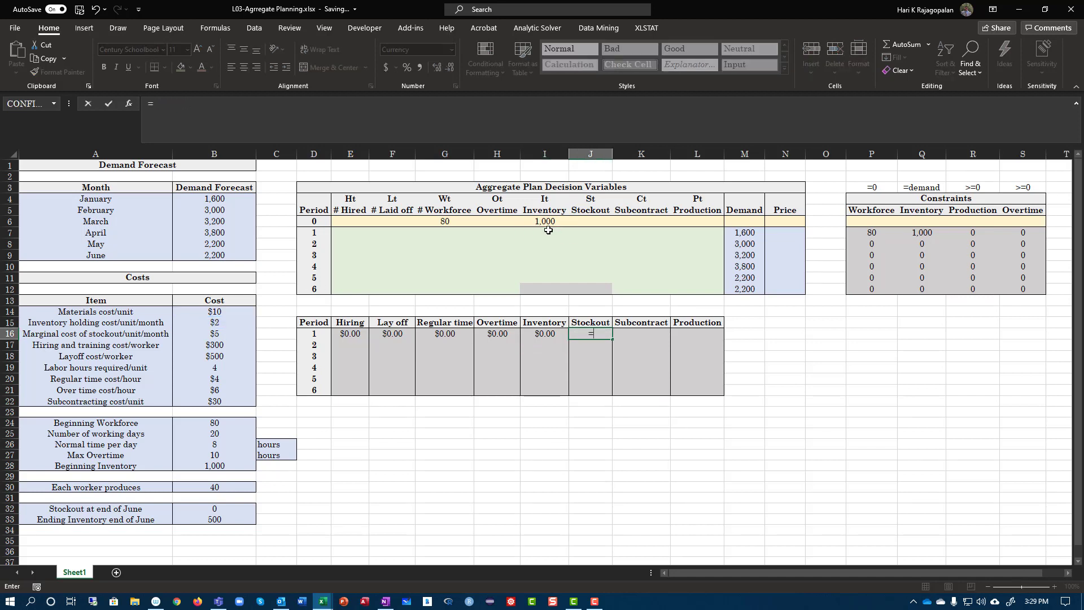
{"action": "left_click", "coordinate": [205, 333]}
{"action": "key", "text": "F4"}
{"action": "type", "text": "*"}
{"action": "left_click", "coordinate": [592, 232]}
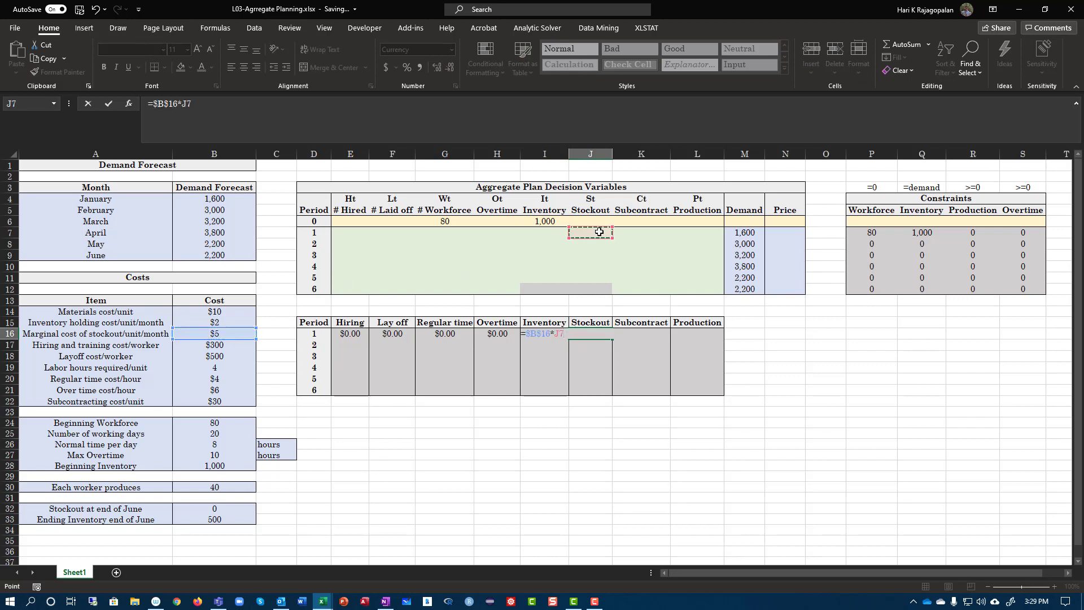
{"action": "key", "text": "Return"}
Enter the period 1 subcontracting cost formula =$B$22*K7 in K16, with an absolute reference to B22
{"action": "left_click", "coordinate": [659, 332]}
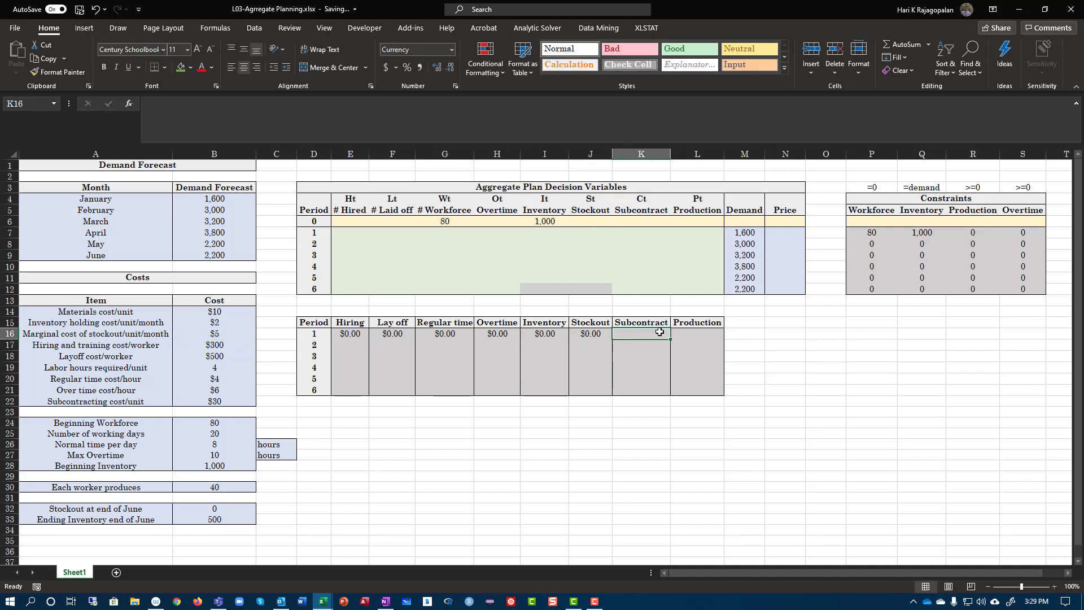
{"action": "type", "text": "="}
{"action": "left_click", "coordinate": [225, 400]}
{"action": "key", "text": "F4"}
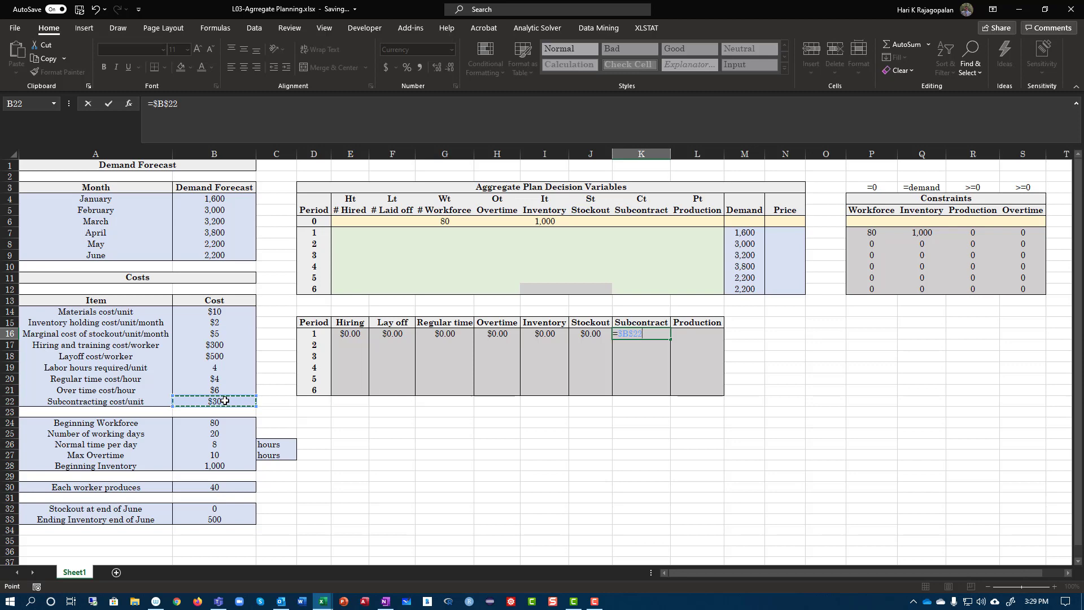
{"action": "type", "text": "*"}
{"action": "left_click", "coordinate": [639, 232]}
{"action": "key", "text": "Return"}
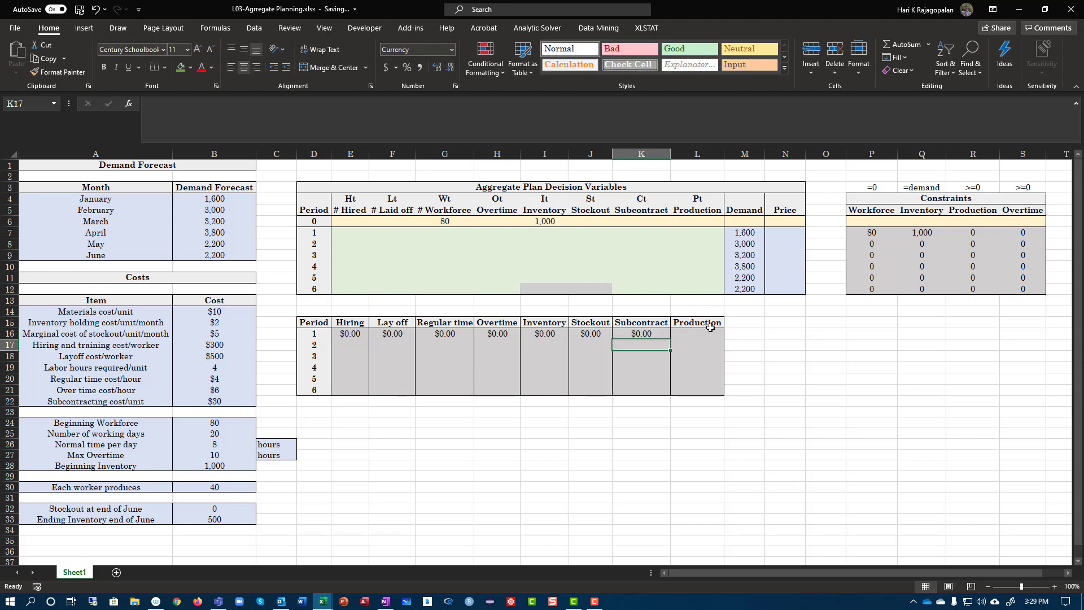
Enter the period 1 production cost formula =$B$14*L7 in L16, with an absolute reference to the materials cost in B14
{"action": "left_click", "coordinate": [701, 333]}
{"action": "type", "text": "="}
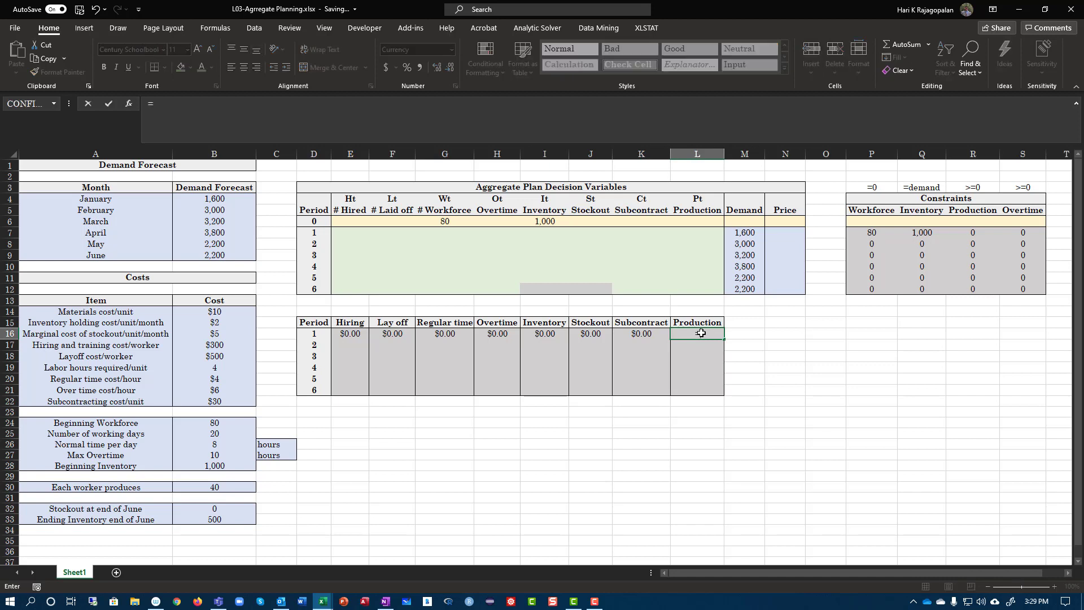
{"action": "left_click", "coordinate": [224, 311]}
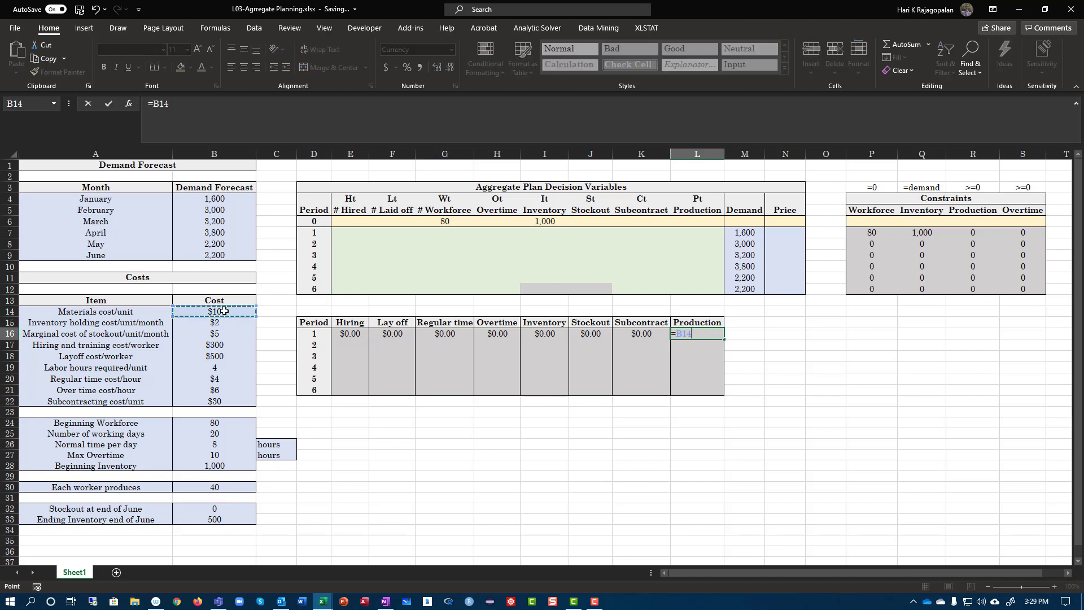
{"action": "key", "text": "F4"}
{"action": "type", "text": "*"}
{"action": "left_click", "coordinate": [692, 232]}
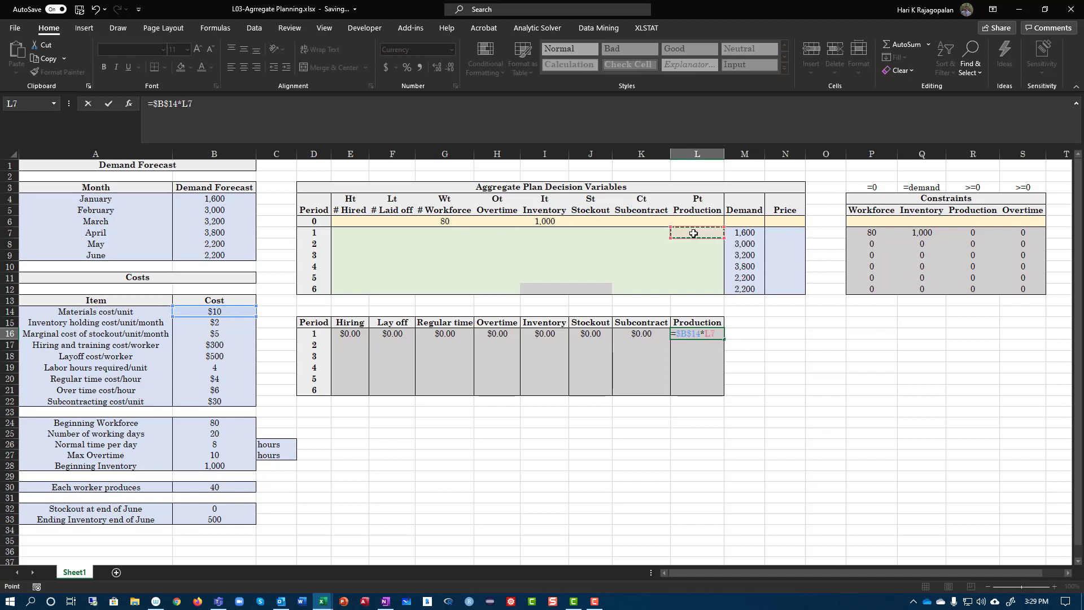
{"action": "key", "text": "Return"}
Check the cell references of the period 1 cost formulas in E16 through I16, one cell at a time
{"action": "double_click", "coordinate": [349, 334]}
{"action": "left_click", "coordinate": [392, 337]}
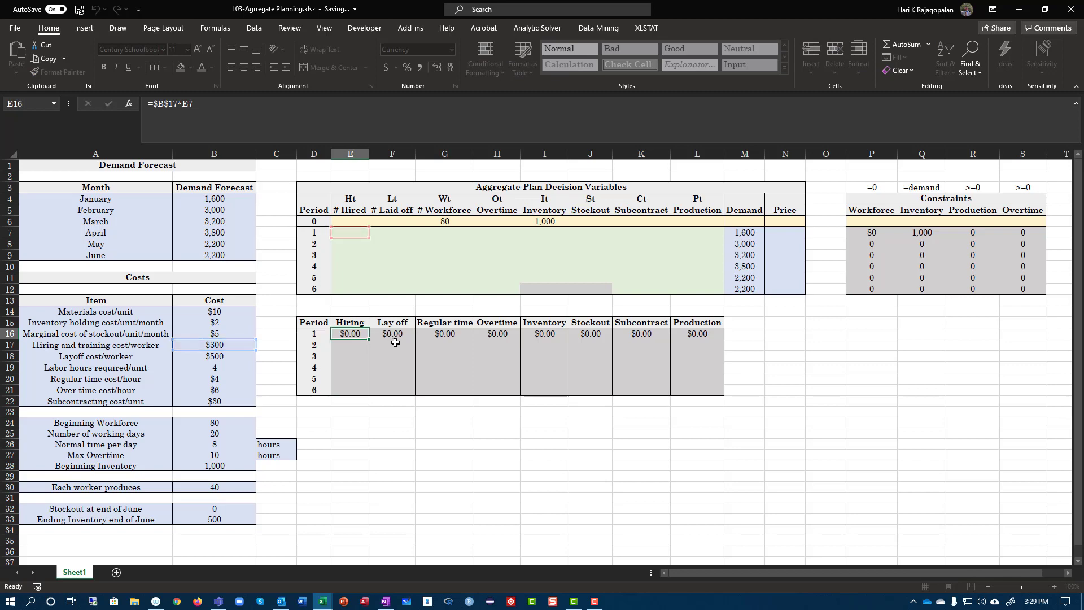
{"action": "double_click", "coordinate": [395, 335]}
{"action": "left_click", "coordinate": [448, 335]}
{"action": "double_click", "coordinate": [449, 335]}
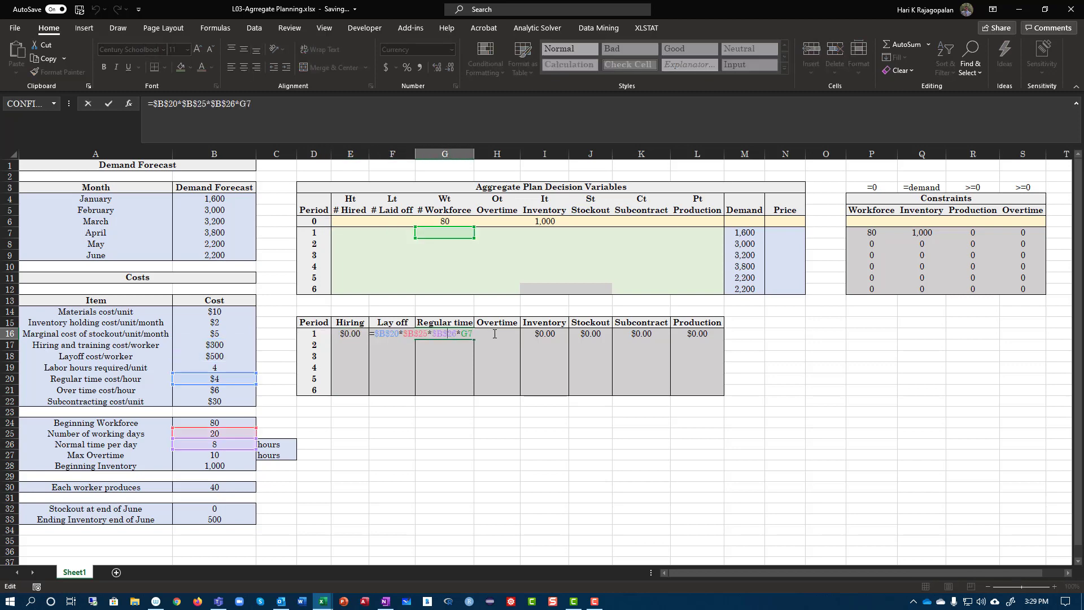
{"action": "left_click", "coordinate": [495, 334]}
{"action": "double_click", "coordinate": [495, 335]}
{"action": "left_click", "coordinate": [534, 333]}
{"action": "double_click", "coordinate": [534, 333]}
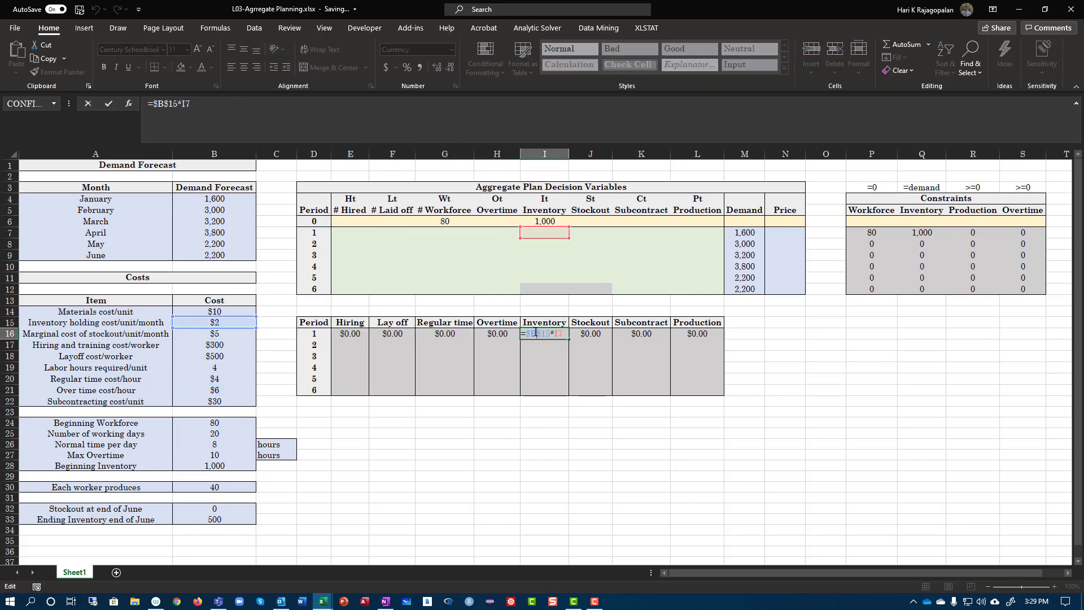
Copy the period 1 cost formulas in E16:L16 into E17:L21 for periods 2 to 6
{"action": "left_click", "coordinate": [348, 333]}
{"action": "left_click_drag", "start_coordinate": [348, 334], "coordinate": [692, 337]}
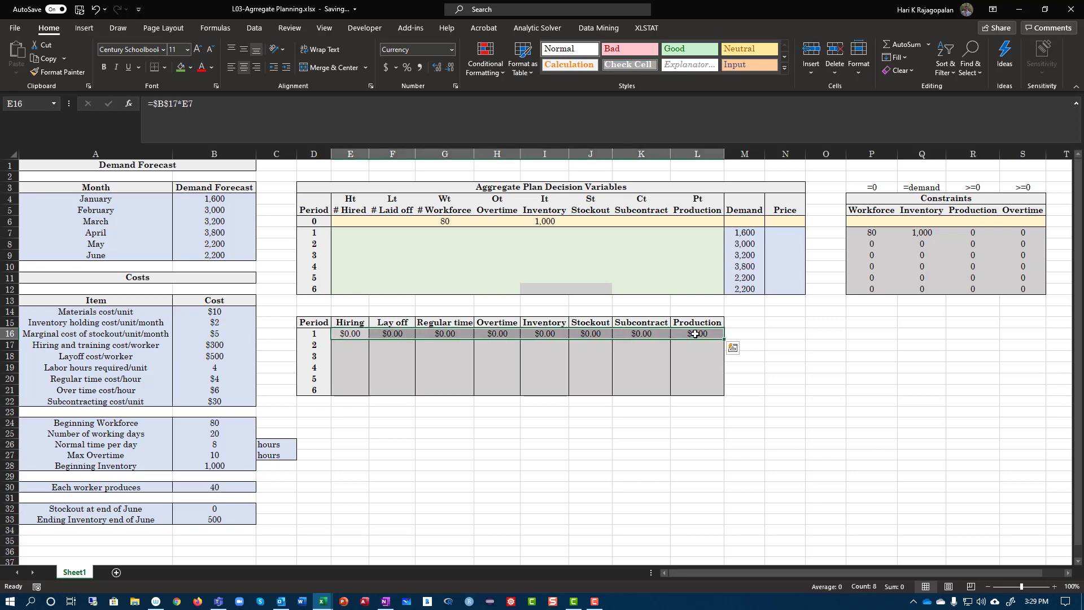
{"action": "right_click", "coordinate": [692, 338]}
{"action": "left_click", "coordinate": [712, 27]}
{"action": "left_click_drag", "start_coordinate": [351, 345], "coordinate": [692, 393]}
{"action": "right_click", "coordinate": [343, 347]}
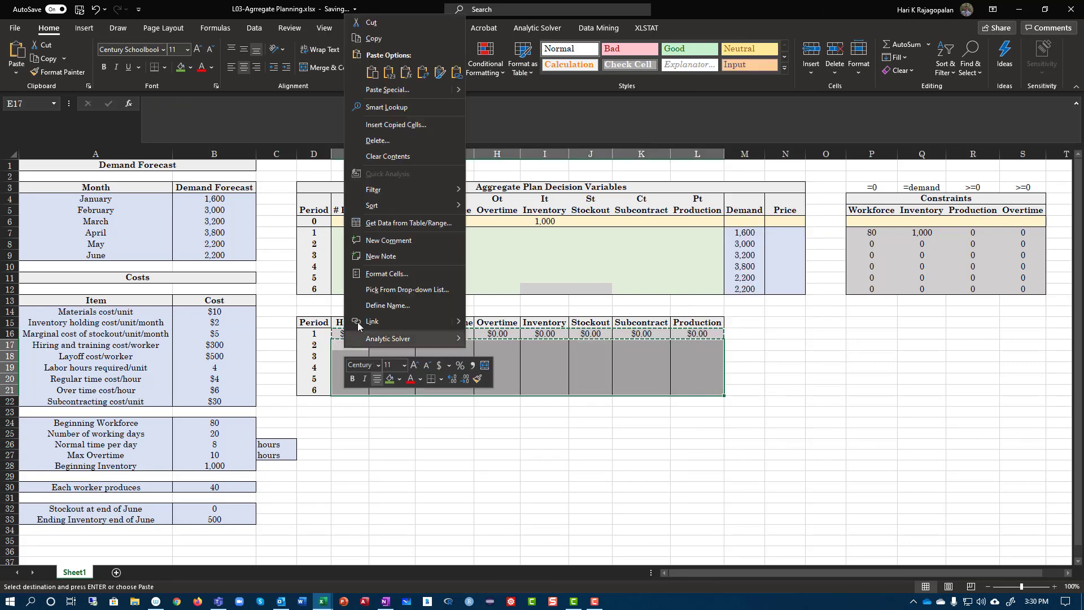
{"action": "left_click", "coordinate": [412, 93]}
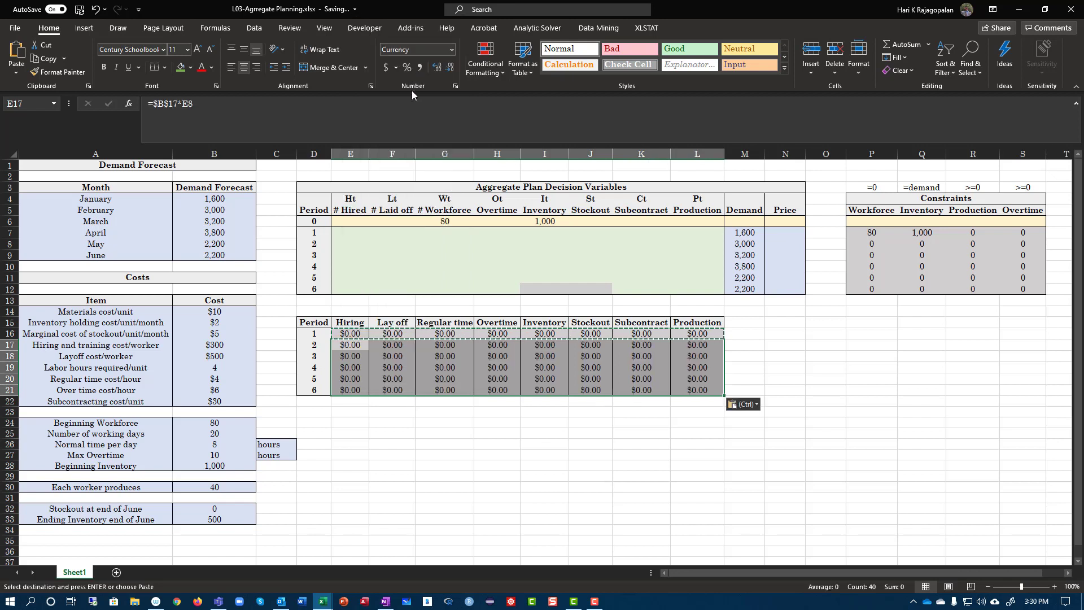
Check the cell references of the copied period 6 production and subcontract cost formulas in L21 and K21
{"action": "double_click", "coordinate": [702, 390]}
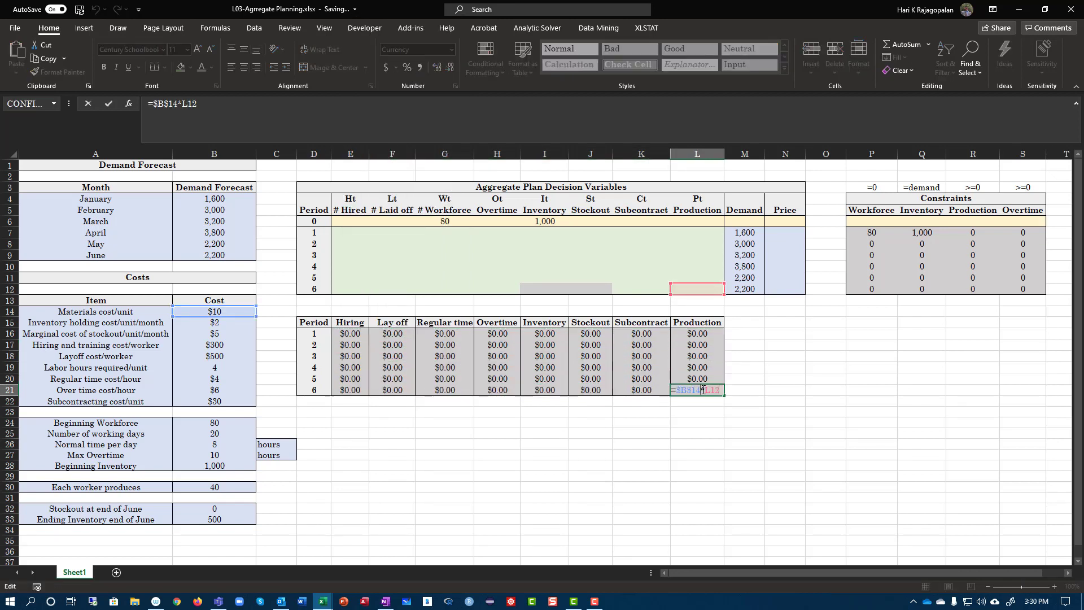
{"action": "key", "text": "Escape"}
{"action": "double_click", "coordinate": [652, 390]}
{"action": "key", "text": "Escape"}
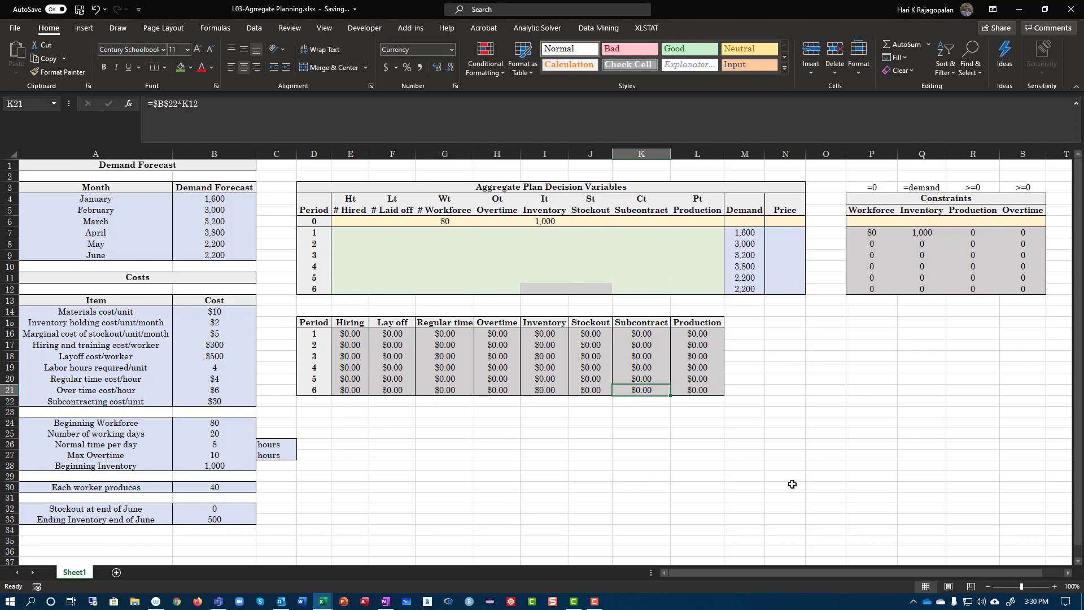
{"action": "scroll", "coordinate": [367, 446], "scroll_direction": "down", "scroll_amount": 3}
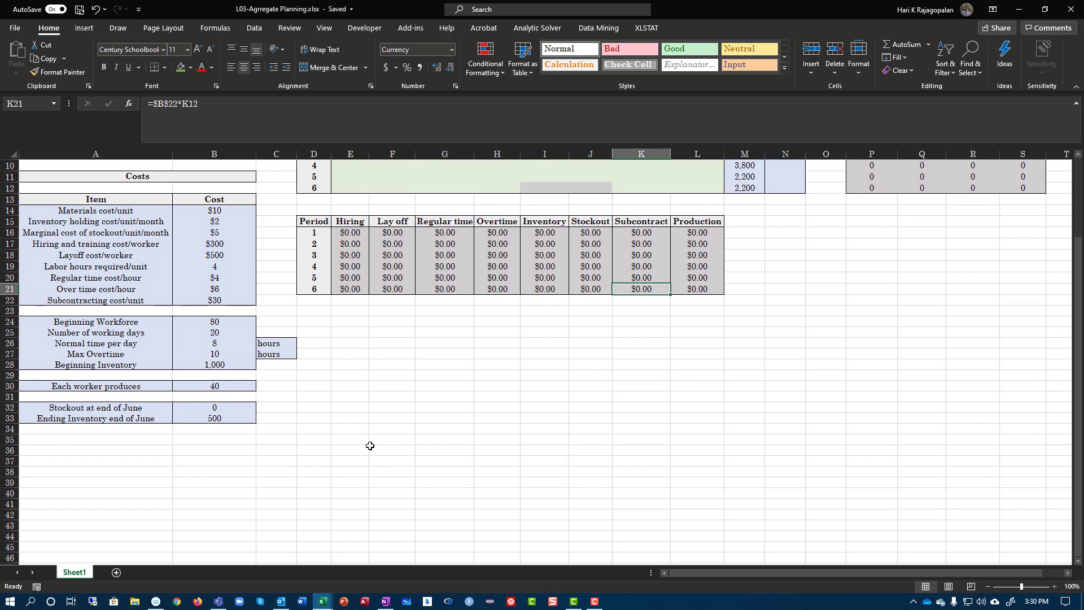
Add a "Total" row label in D22 below the cost table and sum the hiring costs with =SUM(E16:E21) in E22
{"action": "scroll", "coordinate": [360, 449], "scroll_direction": "up", "scroll_amount": 1}
{"action": "left_click", "coordinate": [316, 334]}
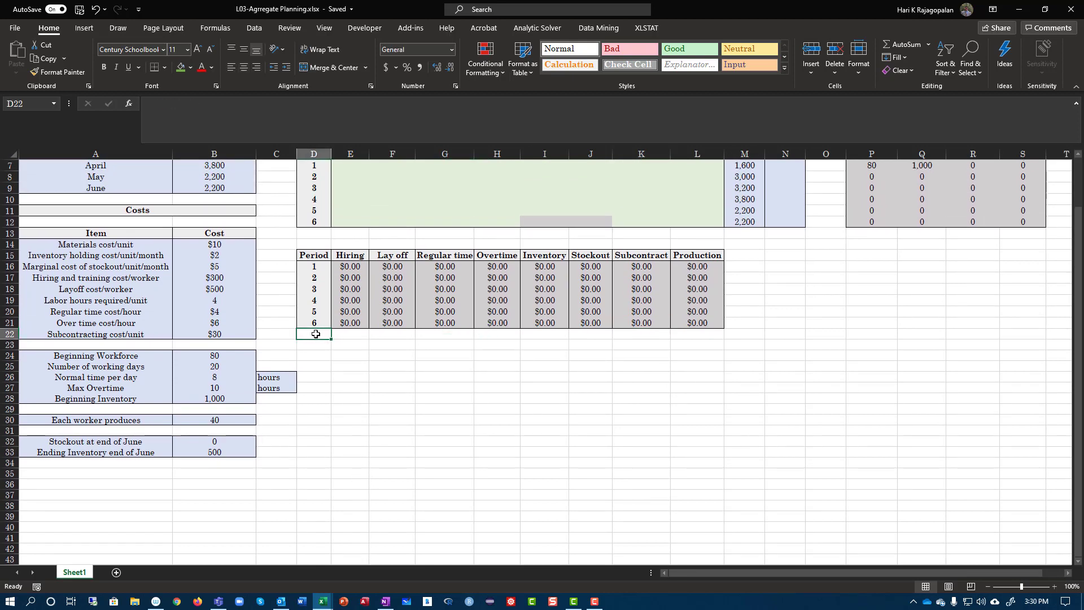
{"action": "type", "text": "Total"}
{"action": "key", "text": "Right"}
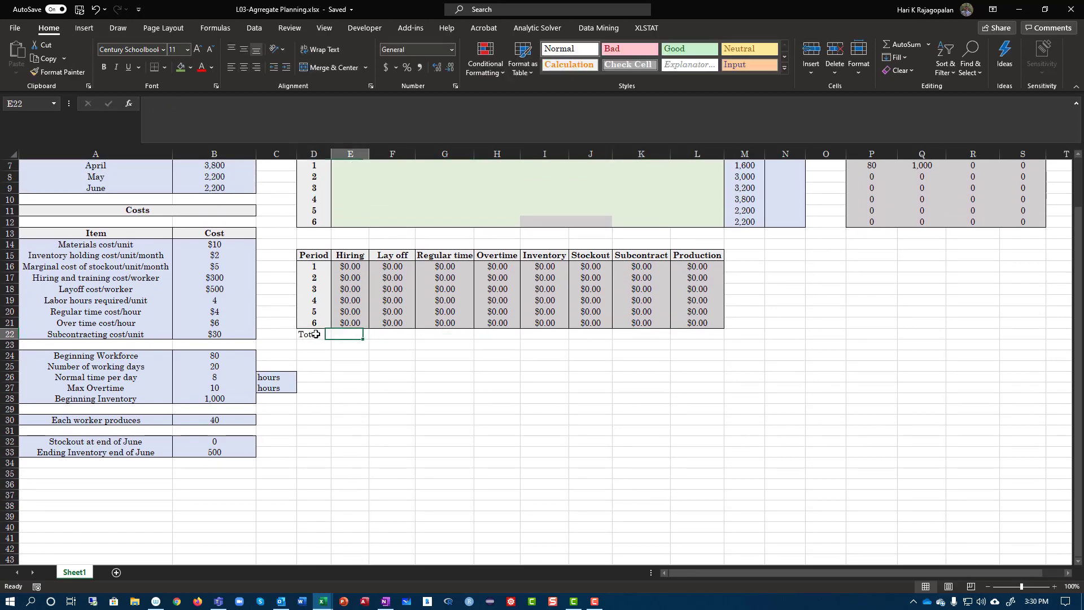
{"action": "type", "text": "=sum"}
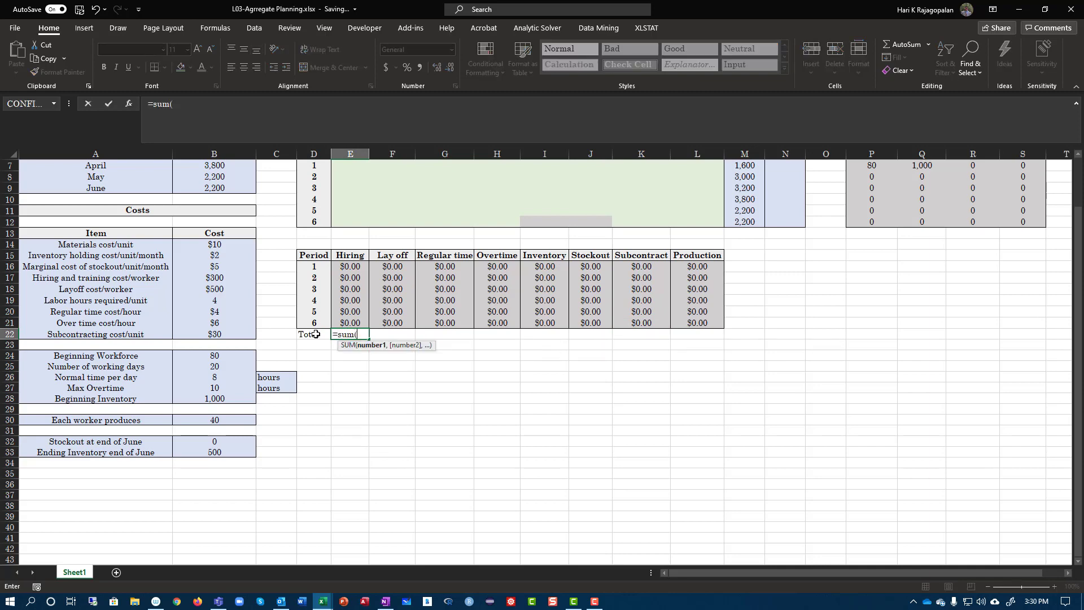
{"action": "type", "text": "("}
{"action": "key", "text": "Up"}
{"action": "key", "text": "shift+Up"}
{"action": "key", "text": "shift+Up"}
{"action": "key", "text": "shift+Up"}
{"action": "key", "text": "shift+Up"}
{"action": "key", "text": "shift+Up"}
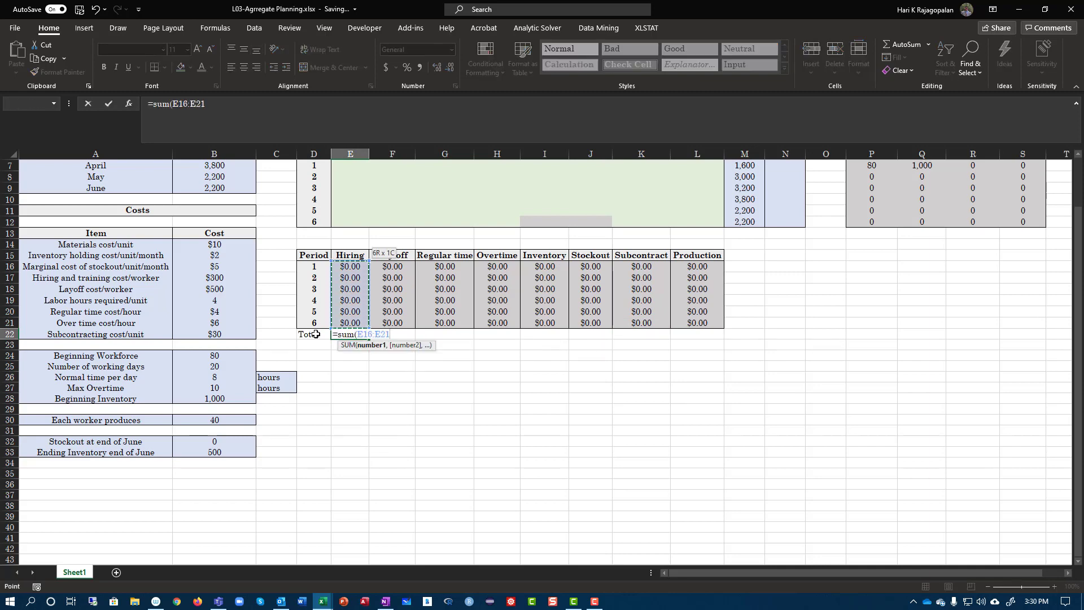
{"action": "key", "text": "Return"}
Copy the hiring total formula in E22 across the total row through L22, pasting formulas only
{"action": "left_click", "coordinate": [358, 336]}
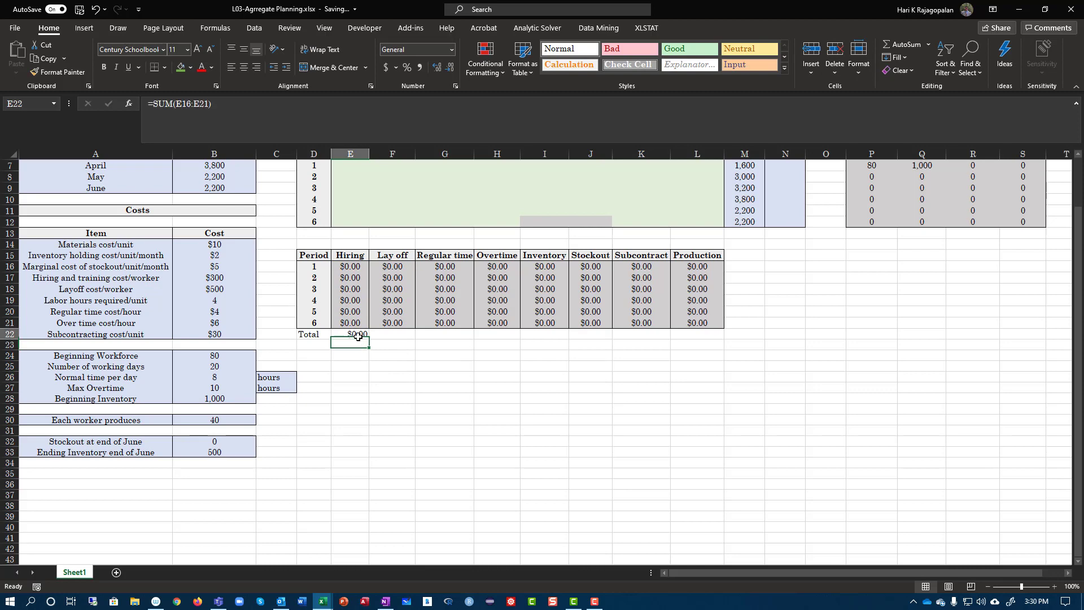
{"action": "right_click", "coordinate": [361, 335]}
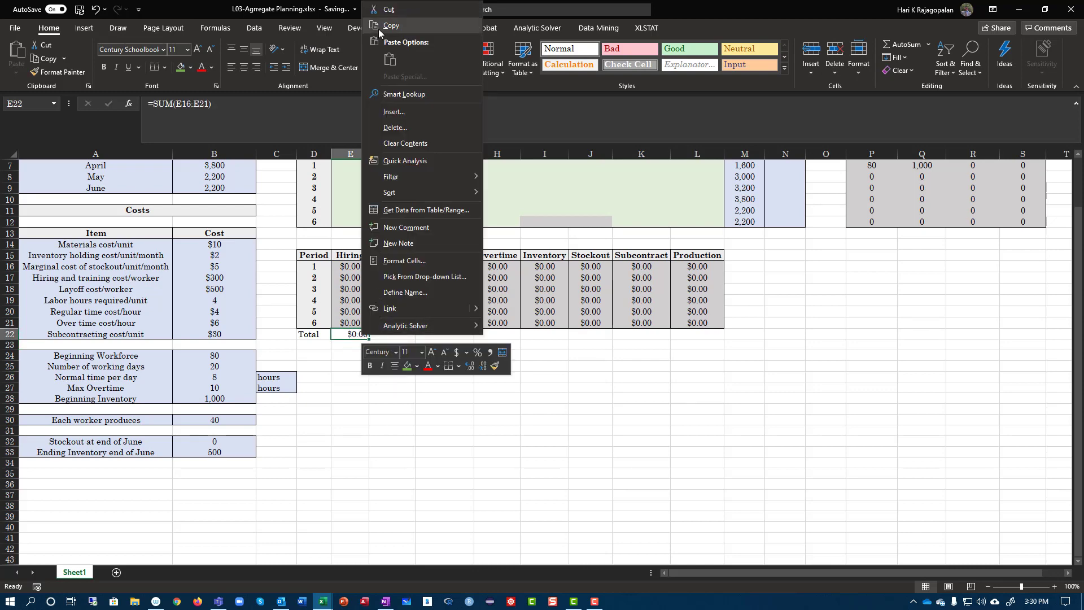
{"action": "left_click", "coordinate": [384, 31]}
{"action": "left_click_drag", "start_coordinate": [348, 335], "coordinate": [719, 334]}
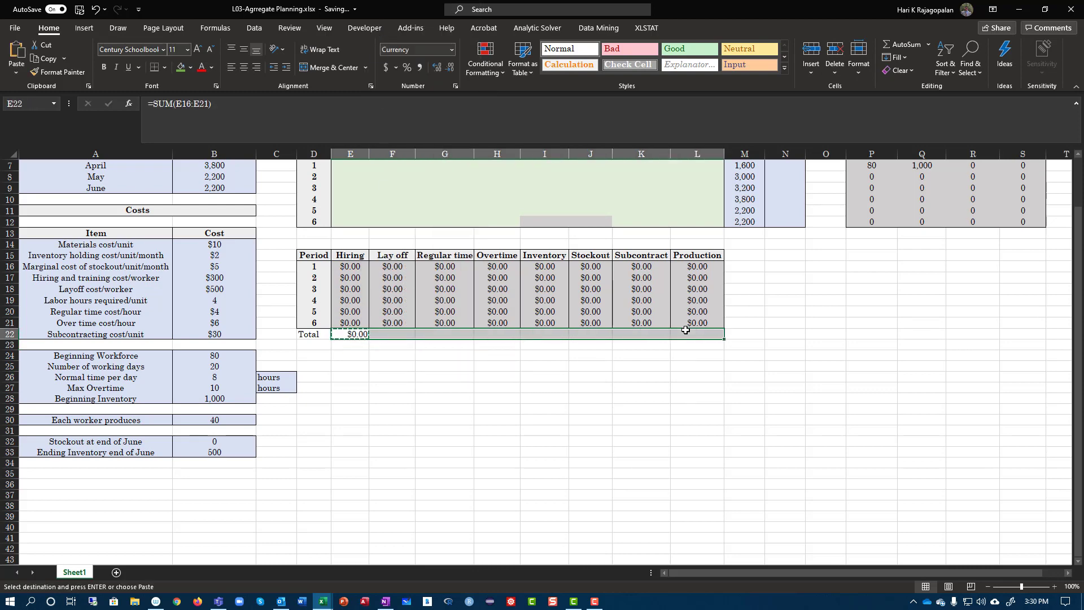
{"action": "right_click", "coordinate": [685, 334]}
{"action": "left_click", "coordinate": [747, 320]}
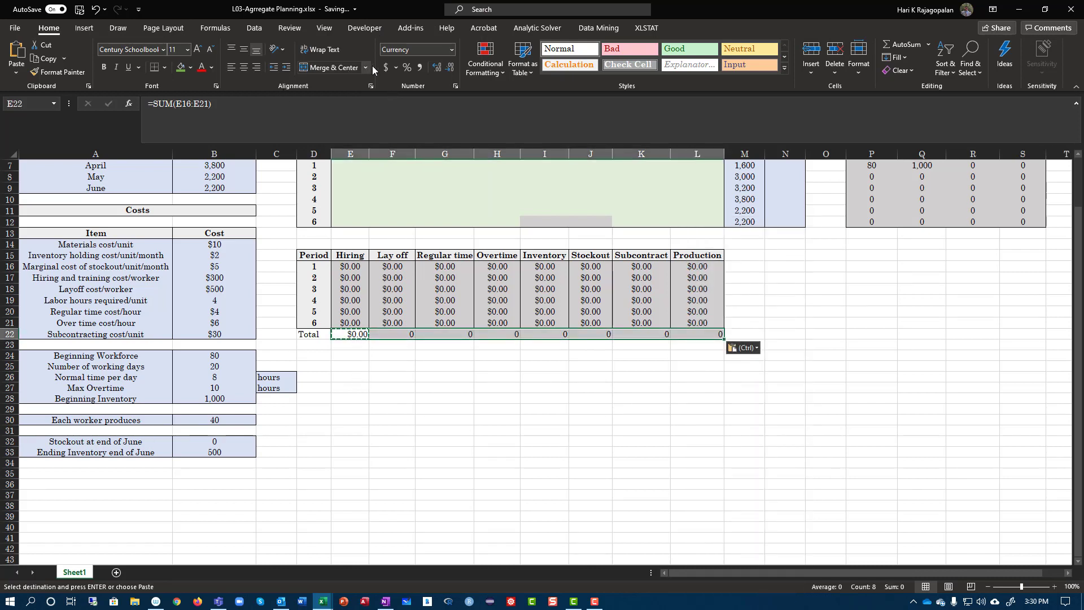
Center the totals in E22:L22 and apply E22's currency format to F22:L22
{"action": "left_click", "coordinate": [243, 67]}
{"action": "left_click", "coordinate": [244, 49]}
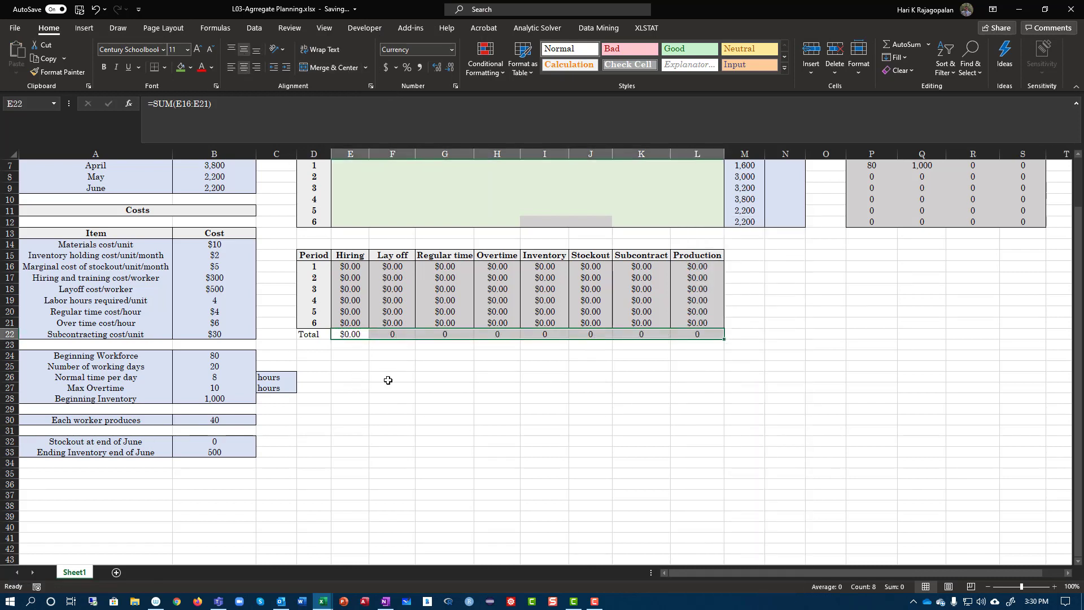
{"action": "left_click", "coordinate": [348, 335]}
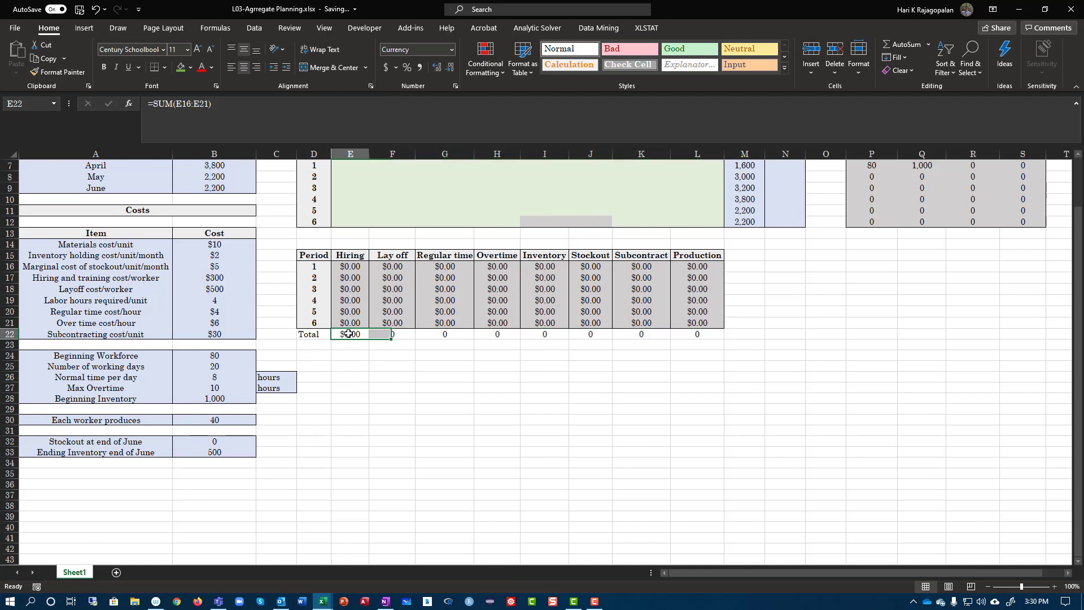
{"action": "left_click", "coordinate": [59, 72]}
{"action": "left_click_drag", "start_coordinate": [392, 333], "coordinate": [686, 334]}
{"action": "left_click", "coordinate": [646, 406]}
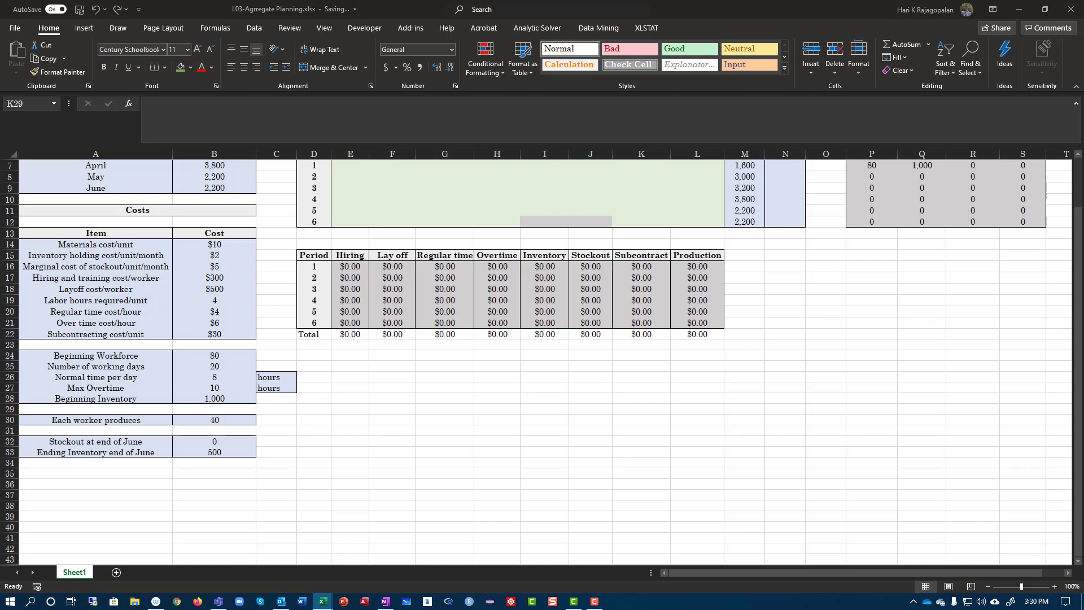
Paste the copied summary block with Total Cost, Total Revenue, Total Profit, Seasonal Inventory and Average flow time at A35
{"action": "key", "text": "ctrl+c"}
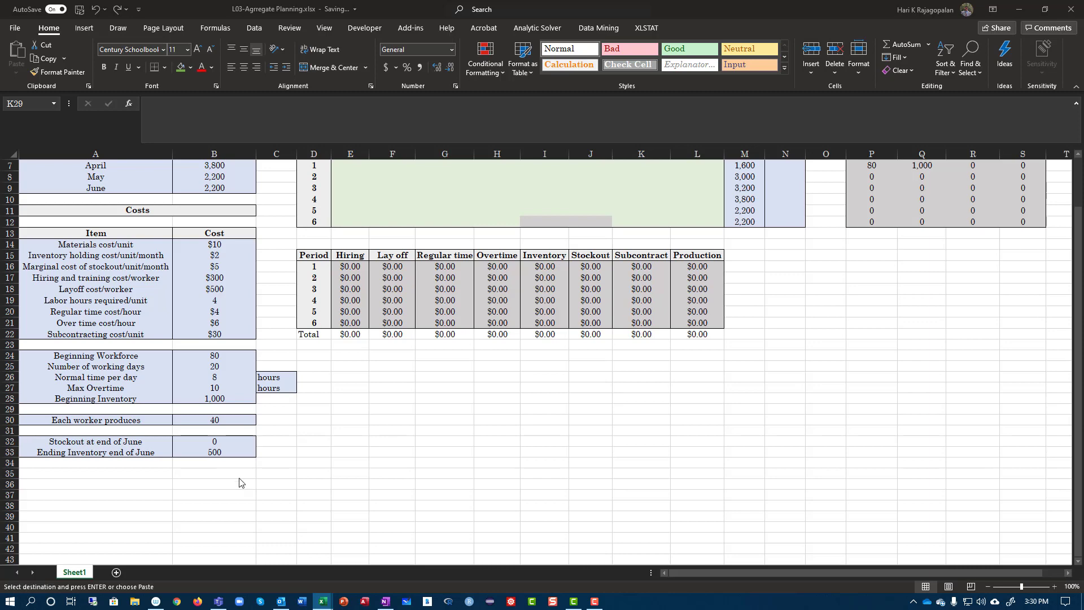
{"action": "left_click", "coordinate": [71, 478]}
{"action": "right_click", "coordinate": [72, 478]}
{"action": "left_click", "coordinate": [101, 193]}
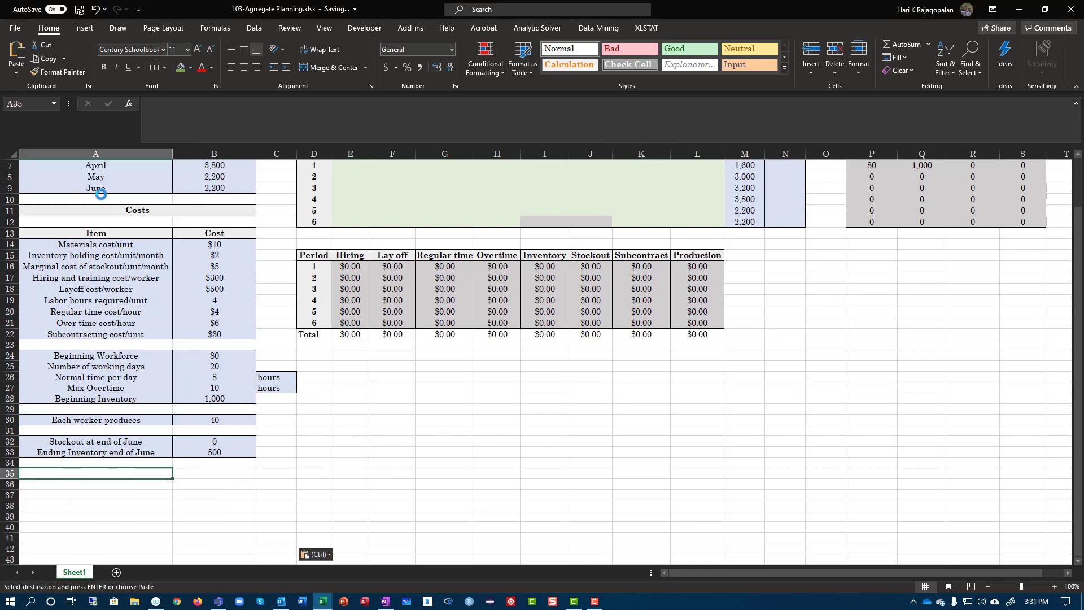
Enter the total cost formula =SUM(E16:L21) in B35, covering all periods and cost categories
{"action": "left_click", "coordinate": [225, 474]}
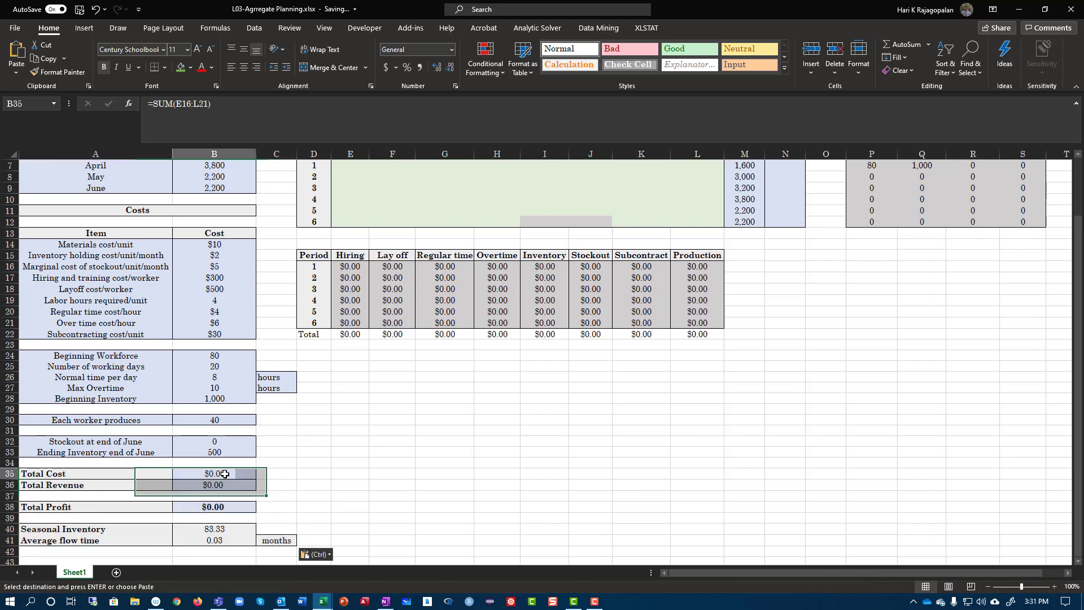
{"action": "type", "text": "="}
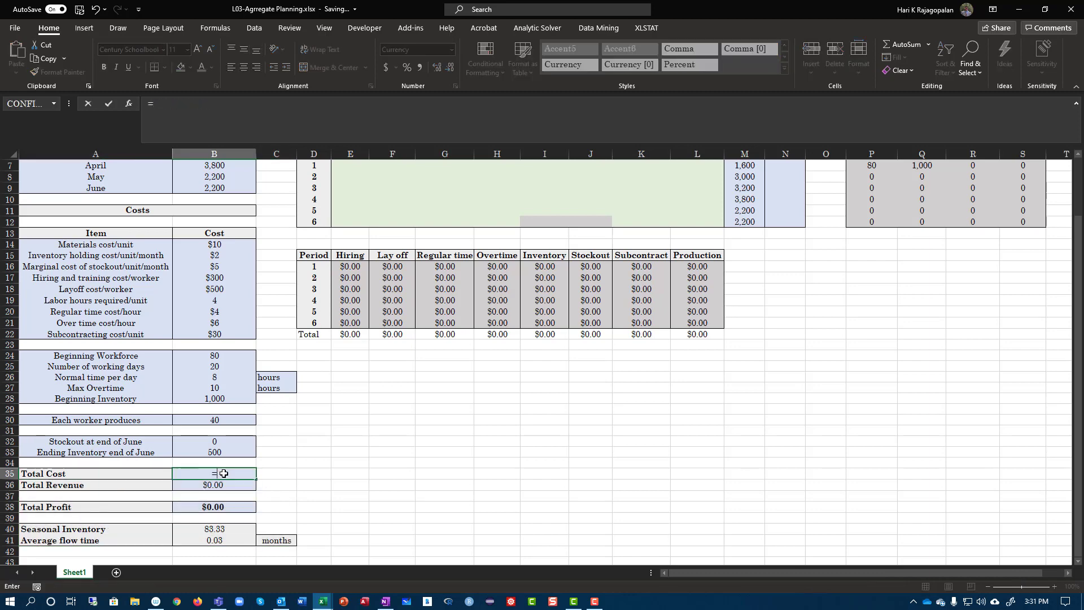
{"action": "type", "text": "sum("}
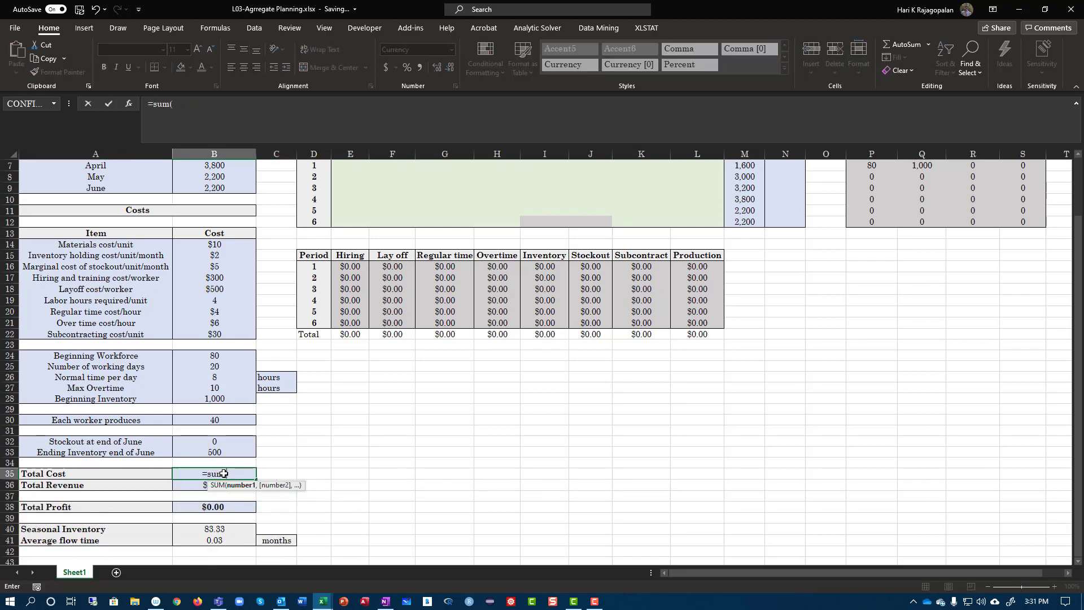
{"action": "left_click_drag", "start_coordinate": [342, 265], "coordinate": [686, 320]}
{"action": "key", "text": "Return"}
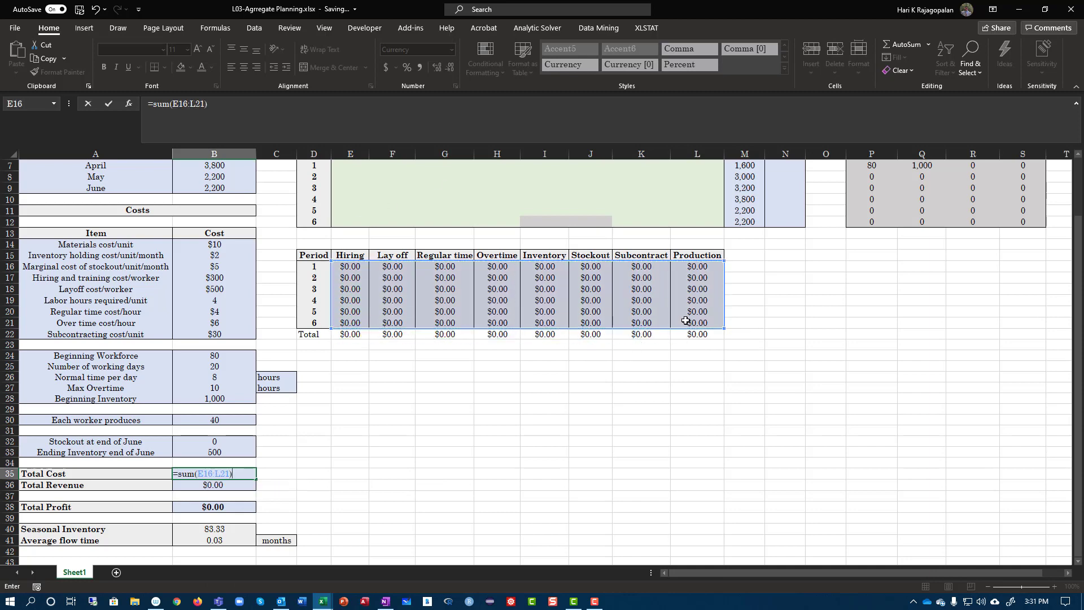
Enter a price of 40 for period 1 in N7 and copy it to N8:N12 for periods 2 to 6
{"action": "scroll", "coordinate": [652, 390], "scroll_direction": "up", "scroll_amount": 2}
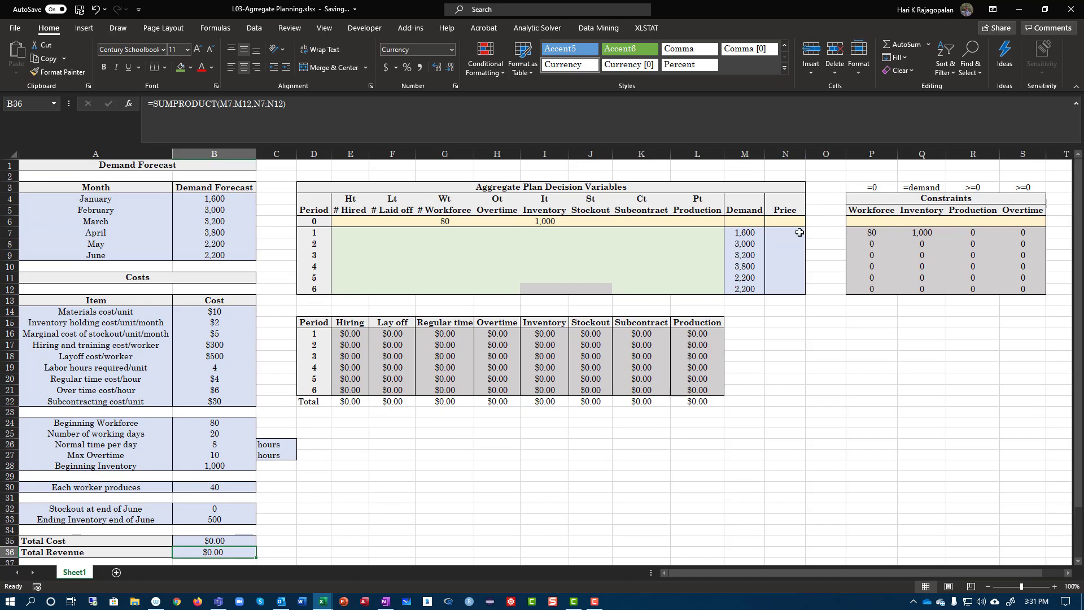
{"action": "left_click", "coordinate": [800, 232]}
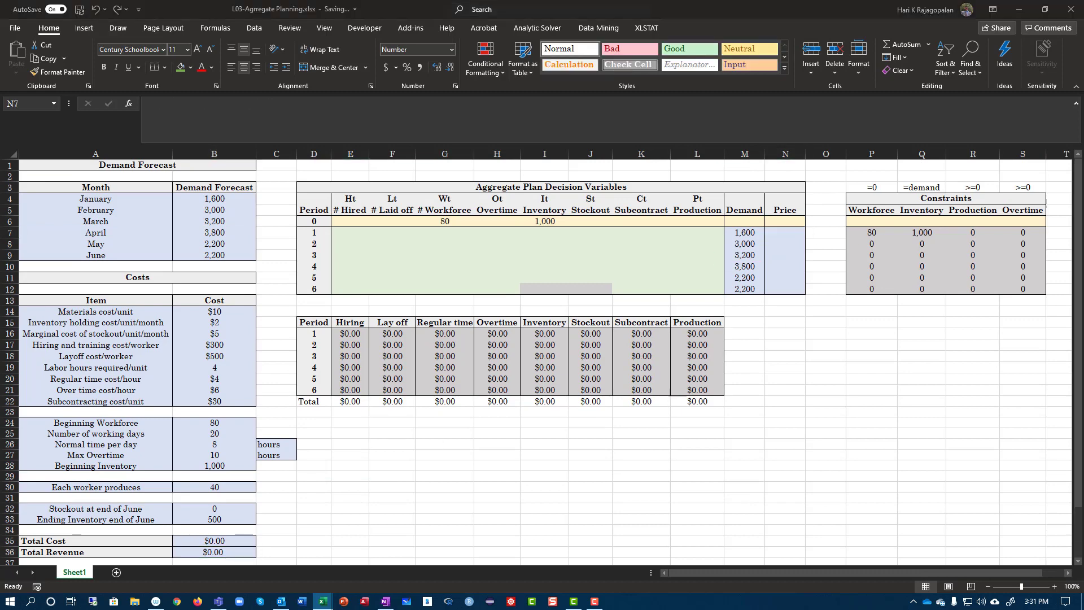
{"action": "left_click", "coordinate": [782, 231]}
{"action": "type", "text": "40"}
{"action": "key", "text": "Return"}
{"action": "right_click", "coordinate": [783, 233]}
{"action": "left_click", "coordinate": [824, 259]}
{"action": "left_click_drag", "start_coordinate": [781, 244], "coordinate": [783, 289]}
{"action": "right_click", "coordinate": [780, 249]}
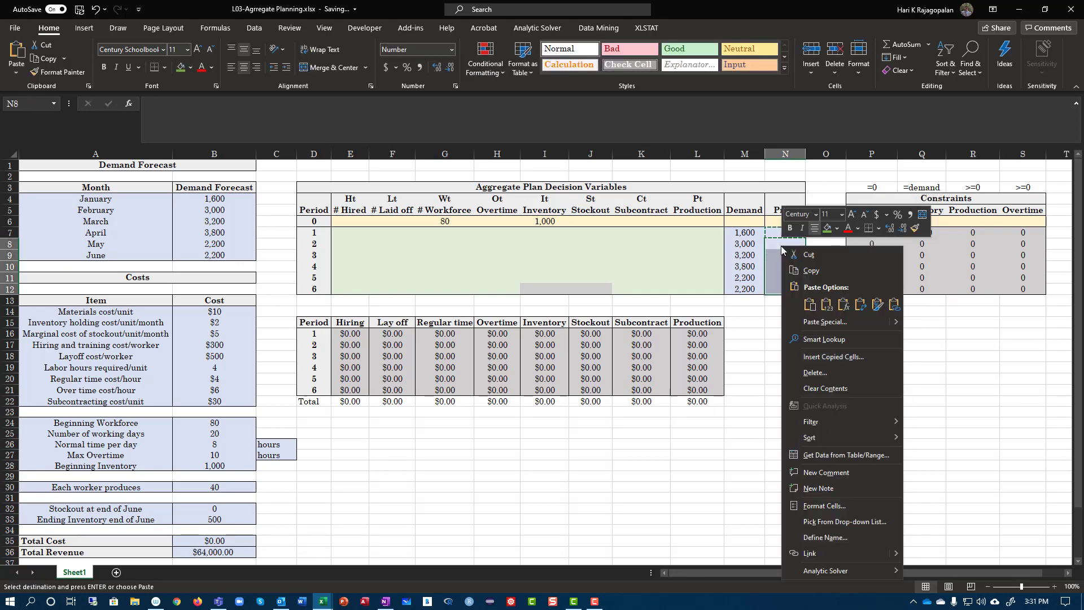
{"action": "left_click", "coordinate": [825, 309]}
{"action": "left_click", "coordinate": [411, 377]}
Re-enter the total revenue formula in B36 as =SUMPRODUCT(M7:M12,N7:N12), multiplying demand by price
{"action": "scroll", "coordinate": [442, 421], "scroll_direction": "down", "scroll_amount": 6}
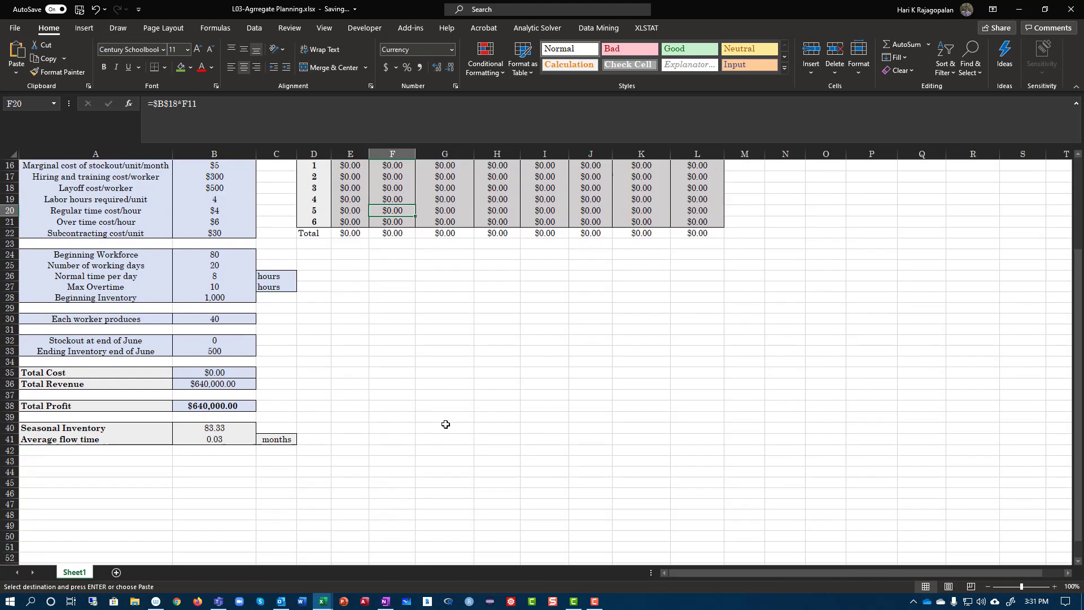
{"action": "scroll", "coordinate": [218, 395], "scroll_direction": "up", "scroll_amount": 2}
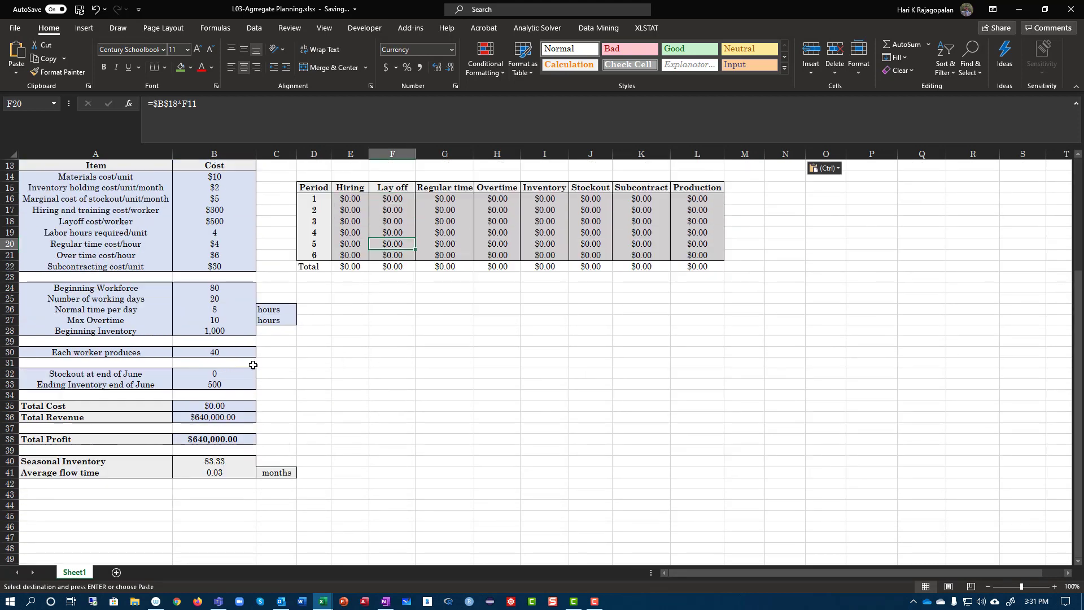
{"action": "left_click", "coordinate": [223, 416]}
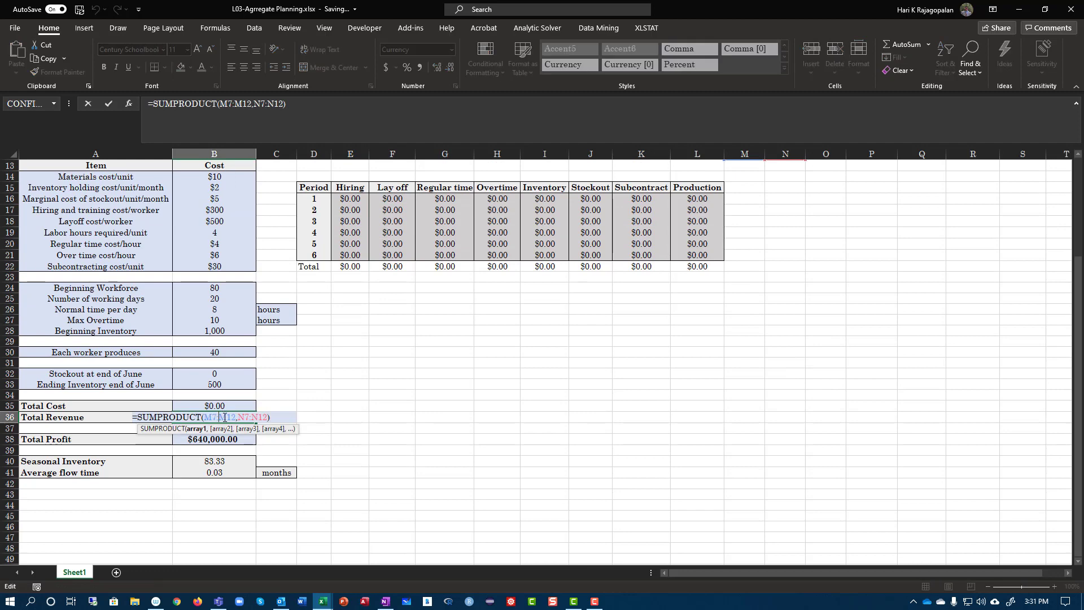
{"action": "type", "text": "=sum"}
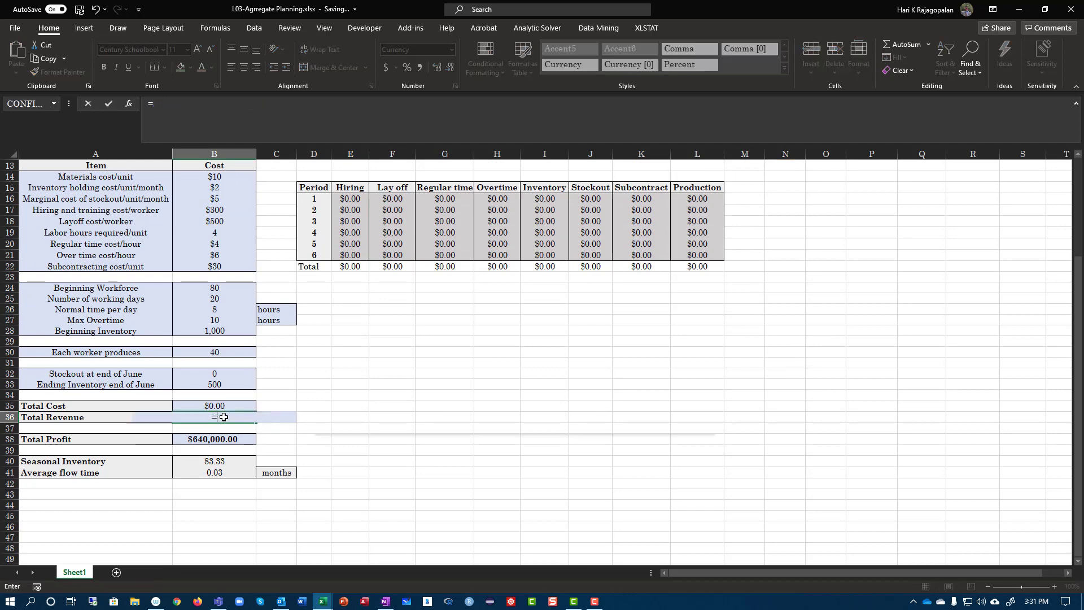
{"action": "key", "text": "Down"}
{"action": "key", "text": "Down"}
{"action": "key", "text": "Down"}
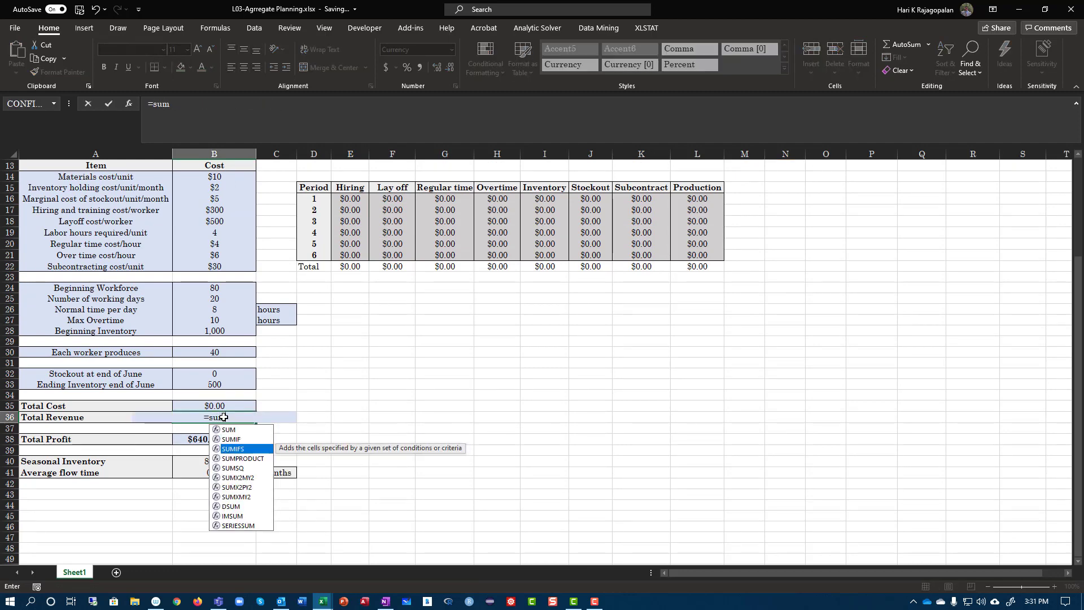
{"action": "key", "text": "Tab"}
{"action": "scroll", "coordinate": [621, 361], "scroll_direction": "up", "scroll_amount": 4}
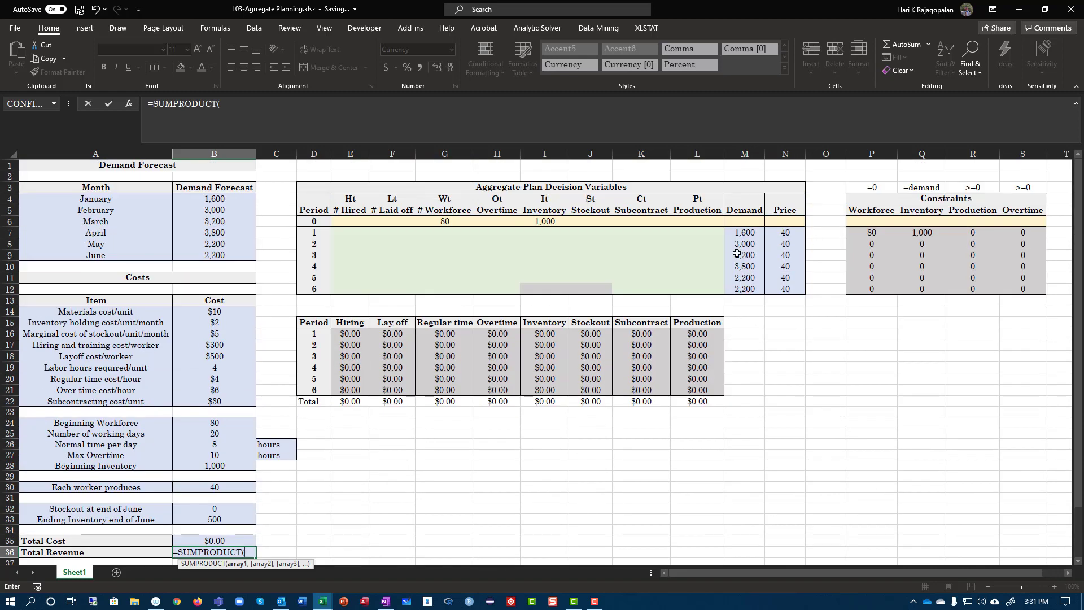
{"action": "left_click_drag", "start_coordinate": [743, 235], "coordinate": [746, 289]}
{"action": "type", "text": ","}
{"action": "left_click_drag", "start_coordinate": [785, 231], "coordinate": [784, 290]}
{"action": "type", "text": ")"}
{"action": "key", "text": "Return"}
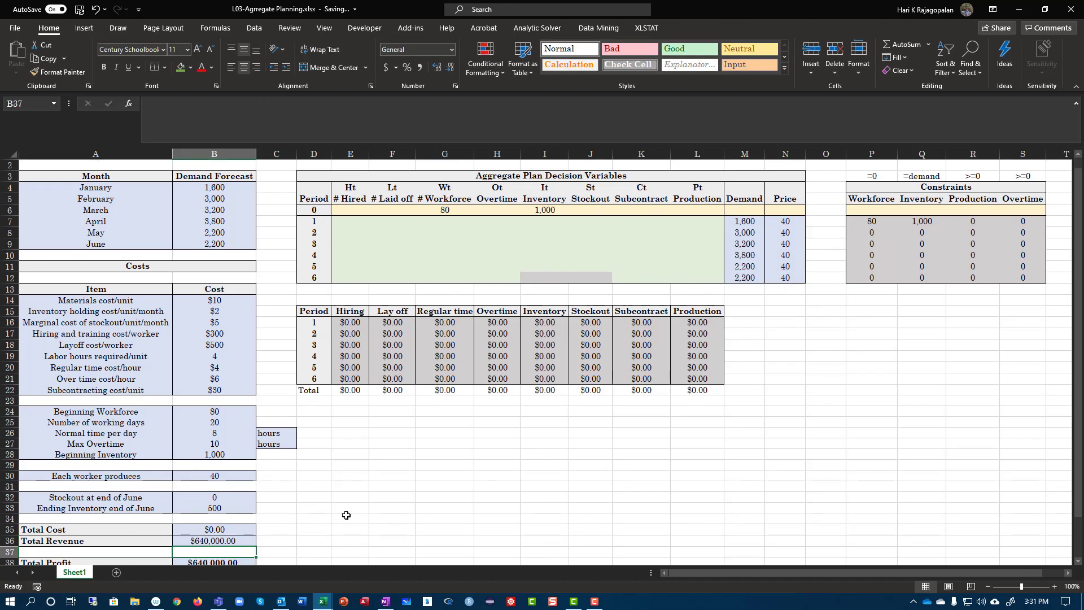
Check the cell references of the Total Profit formula in B38
{"action": "scroll", "coordinate": [333, 499], "scroll_direction": "down", "scroll_amount": 2}
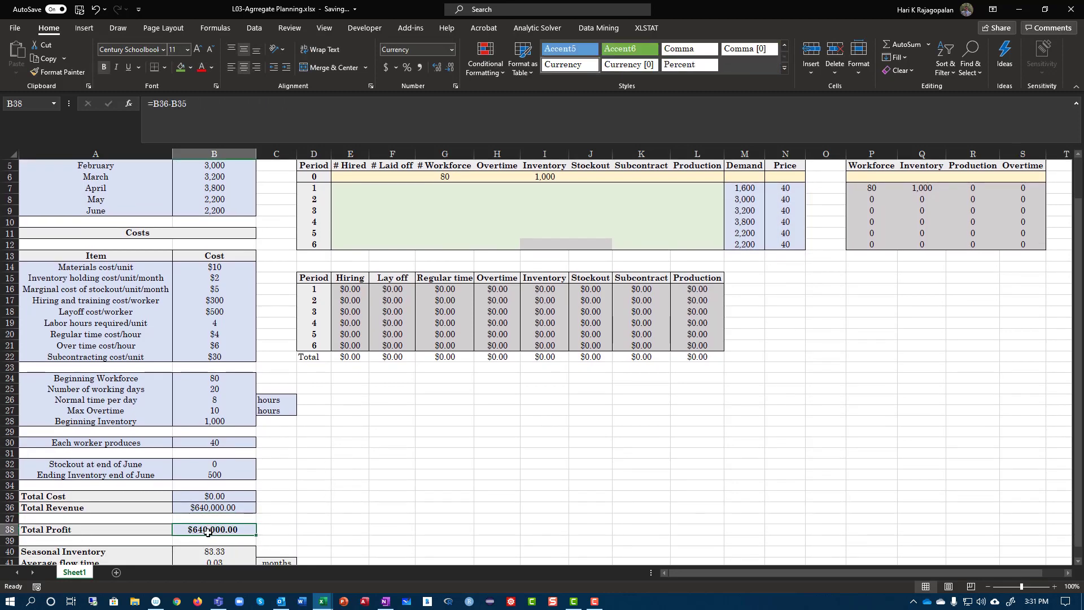
{"action": "double_click", "coordinate": [208, 529]}
{"action": "key", "text": "Return"}
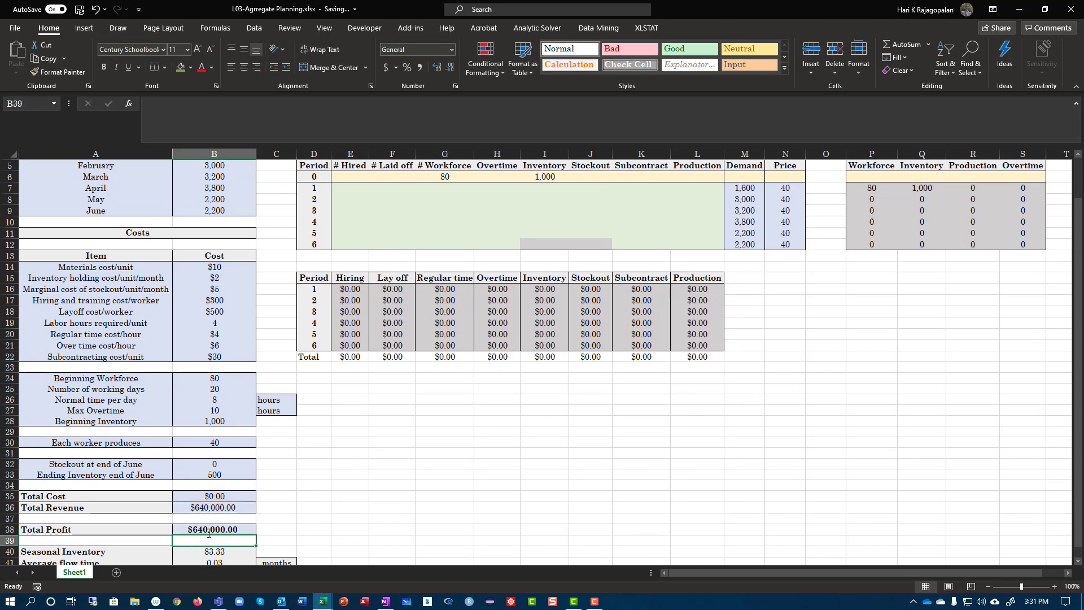
Examine the Seasonal Inventory formula in B40 and the period 0 and period 6 inventory cells it references, I6 and I12
{"action": "scroll", "coordinate": [241, 496], "scroll_direction": "down", "scroll_amount": 2}
{"action": "left_click", "coordinate": [224, 486]}
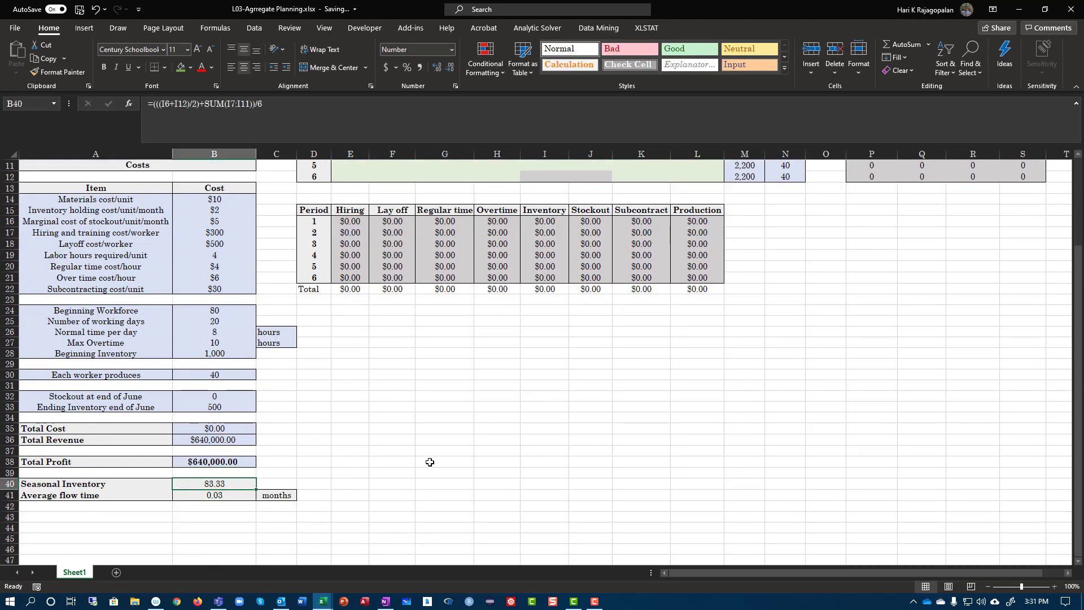
{"action": "scroll", "coordinate": [294, 499], "scroll_direction": "up", "scroll_amount": 4}
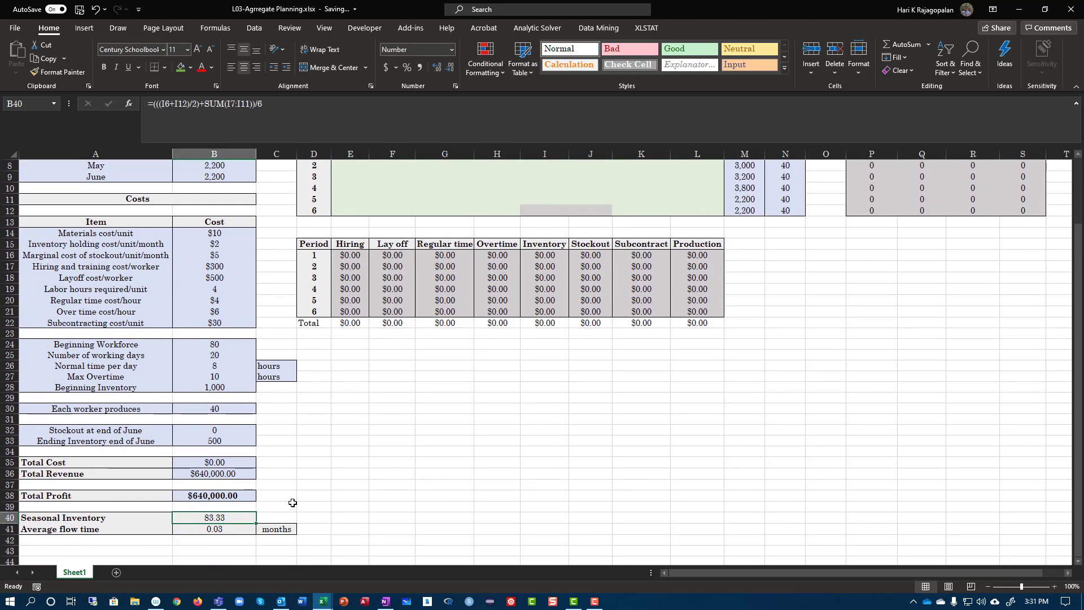
{"action": "left_click", "coordinate": [541, 221]}
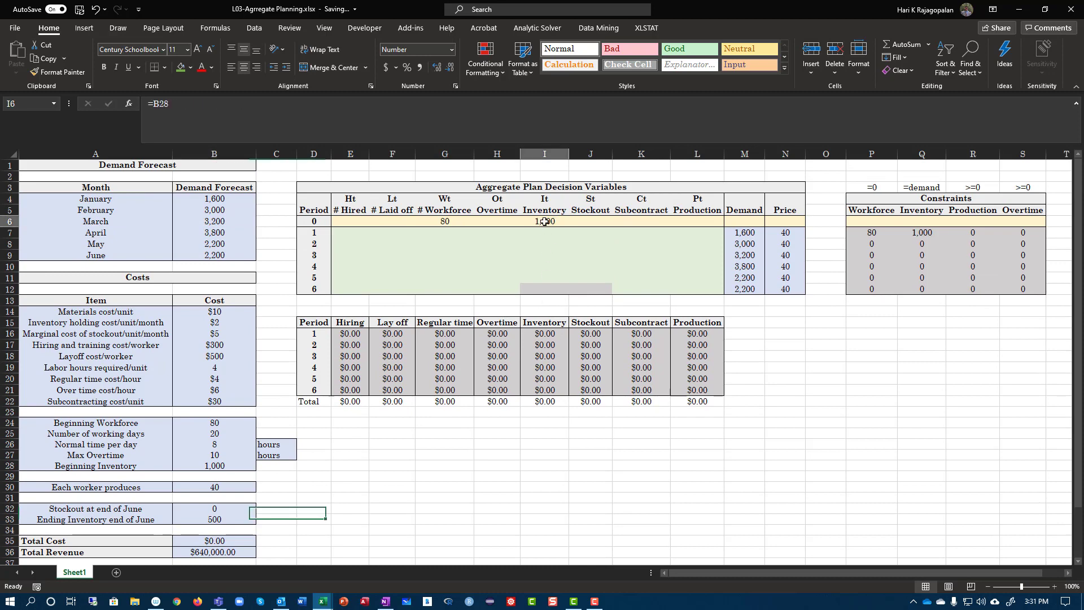
{"action": "left_click", "coordinate": [543, 289], "text": "ctrl"}
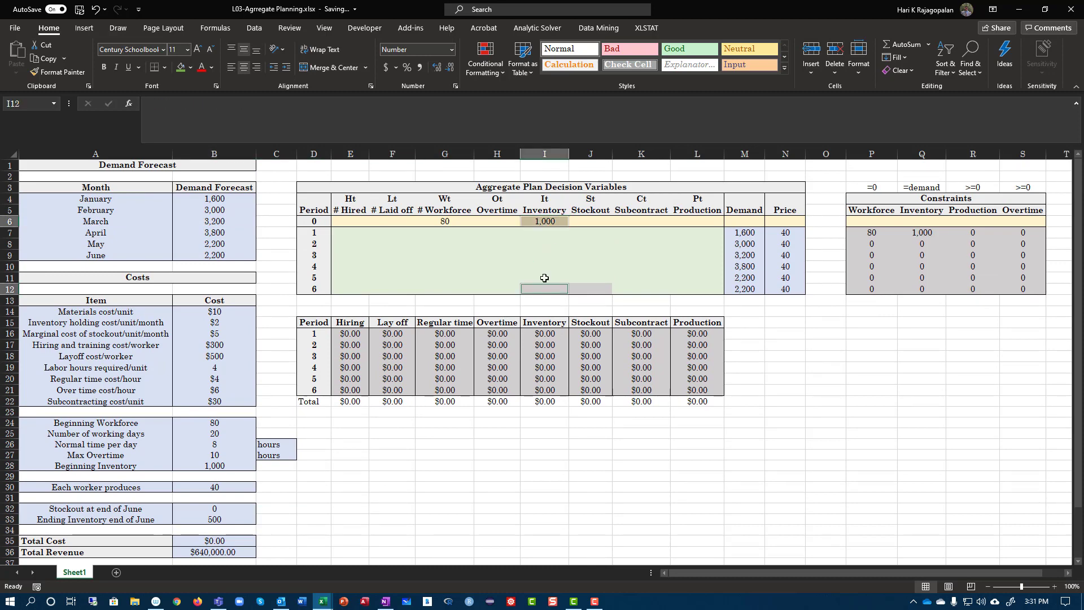
{"action": "scroll", "coordinate": [331, 449], "scroll_direction": "down", "scroll_amount": 4}
{"action": "scroll", "coordinate": [334, 448], "scroll_direction": "up", "scroll_amount": 1}
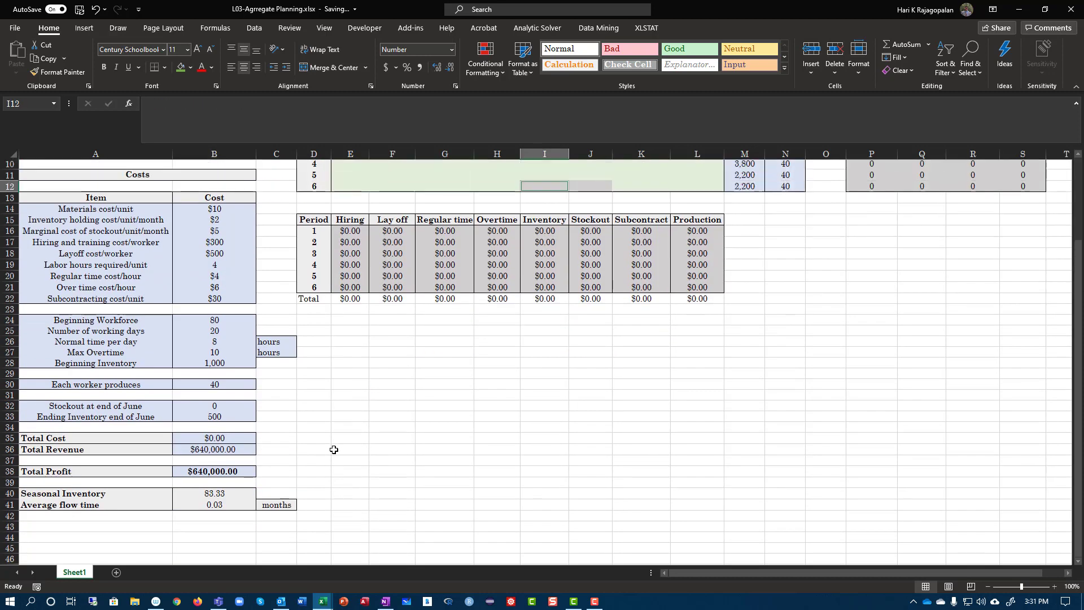
{"action": "left_click", "coordinate": [216, 494]}
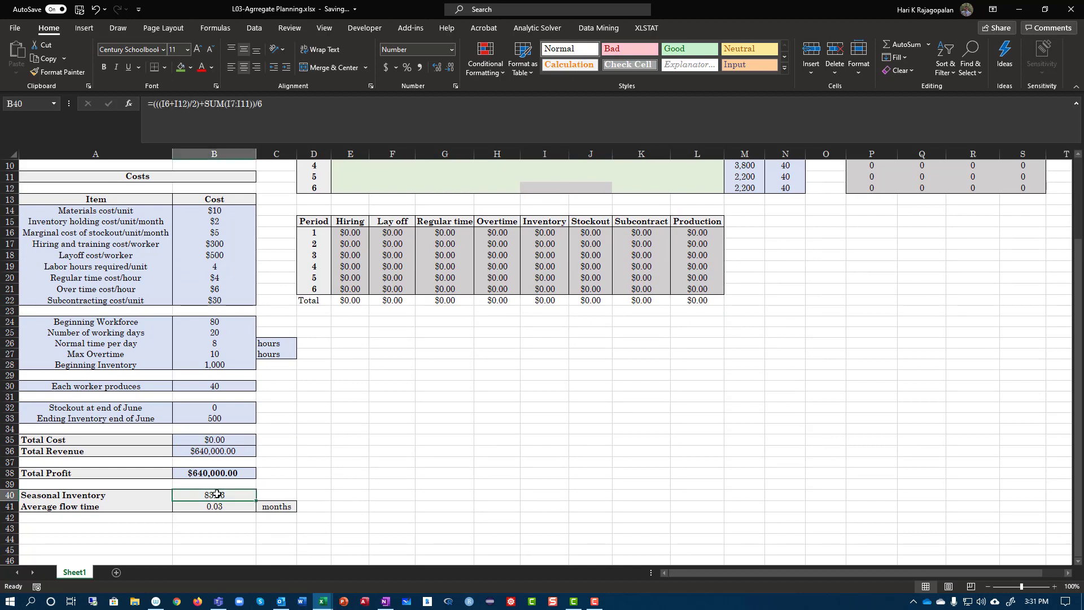
Replace the Seasonal Inventory formula in B40 with =(I6+I12)/2+SUM(I7:I11), built from the inventory column
{"action": "key", "text": "Delete"}
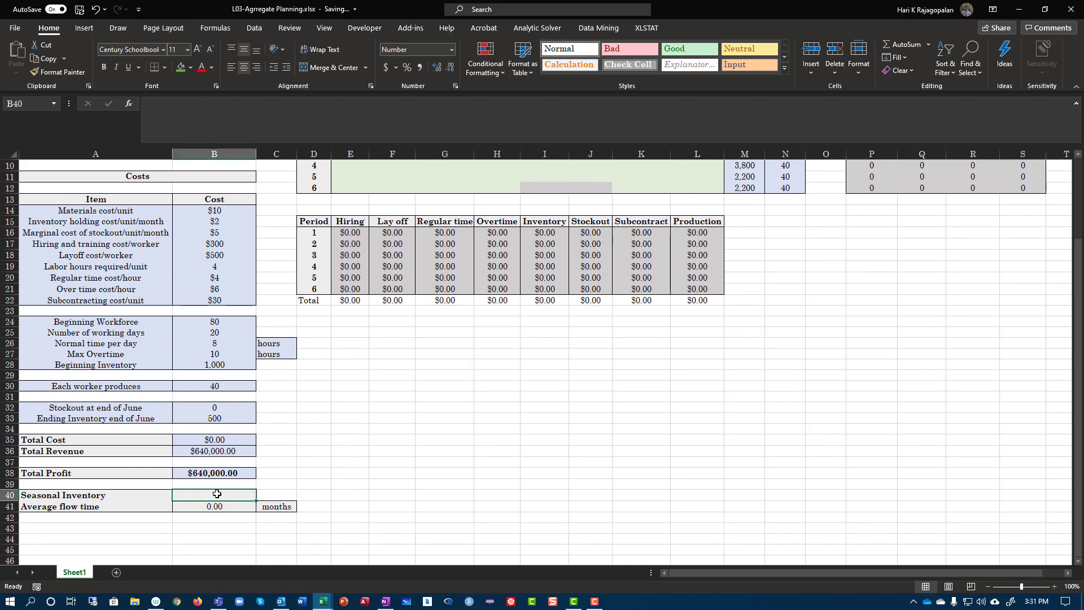
{"action": "type", "text": "=("}
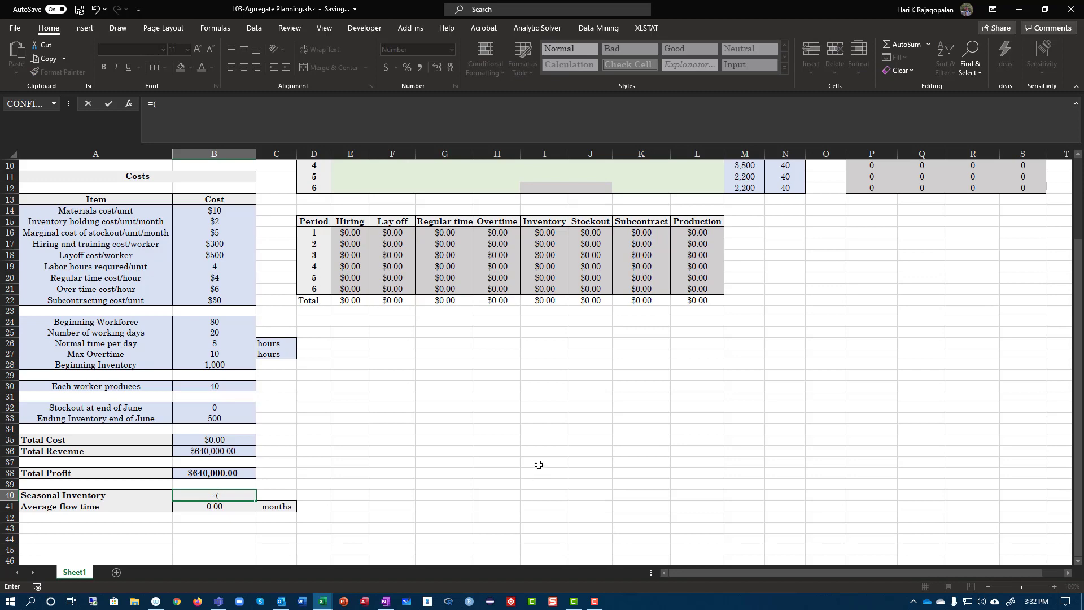
{"action": "scroll", "coordinate": [537, 463], "scroll_direction": "up", "scroll_amount": 3}
{"action": "left_click", "coordinate": [543, 221]}
{"action": "type", "text": "+"}
{"action": "left_click", "coordinate": [555, 285]}
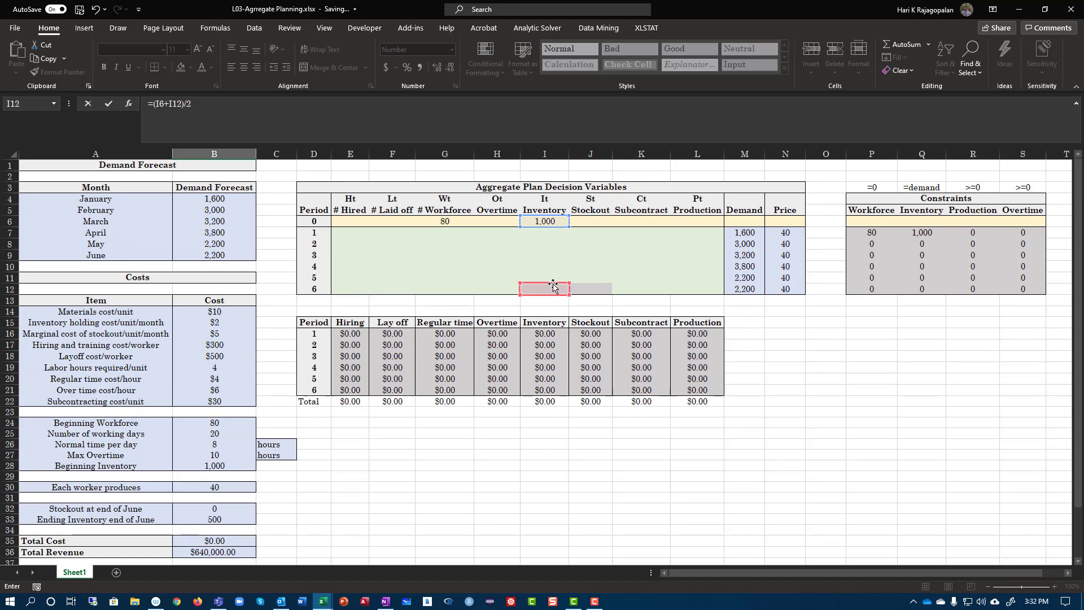
{"action": "type", "text": ")/2+SUM("}
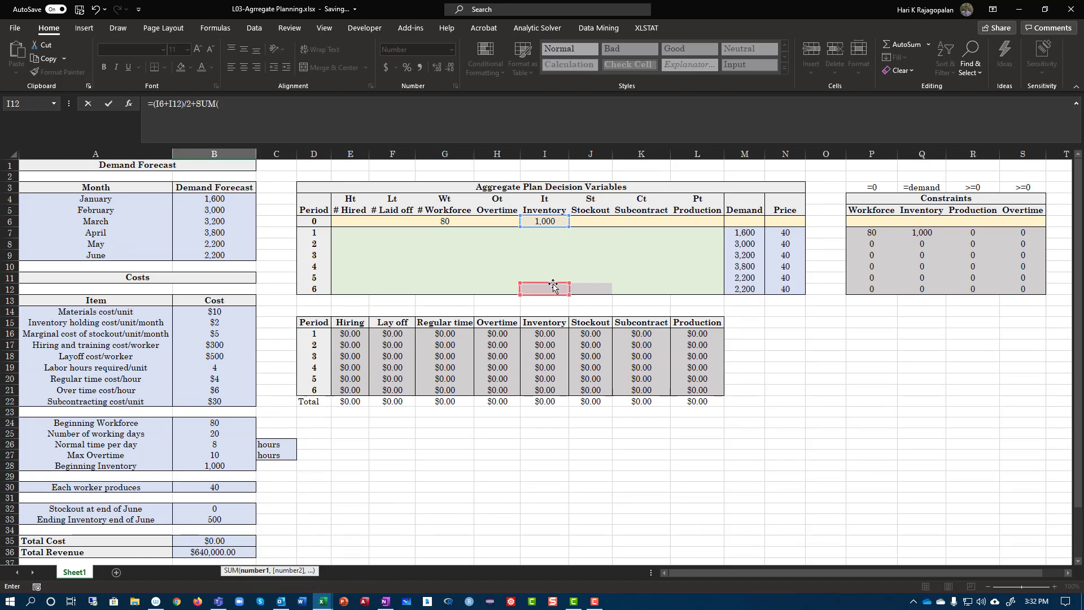
{"action": "left_click_drag", "start_coordinate": [540, 234], "coordinate": [541, 273]}
{"action": "left_click", "coordinate": [269, 105]}
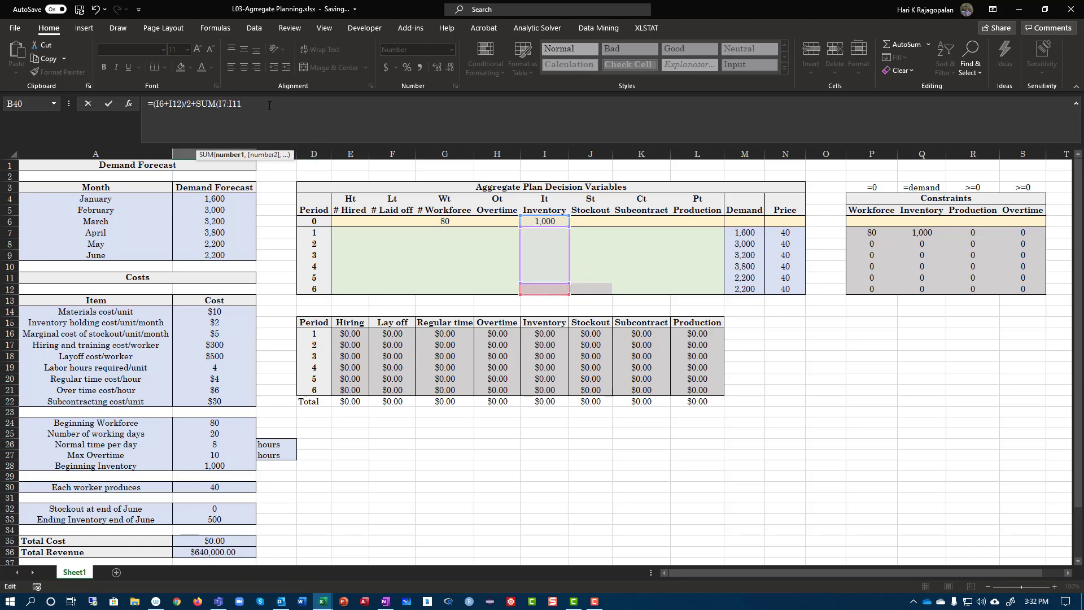
{"action": "type", "text": ")"}
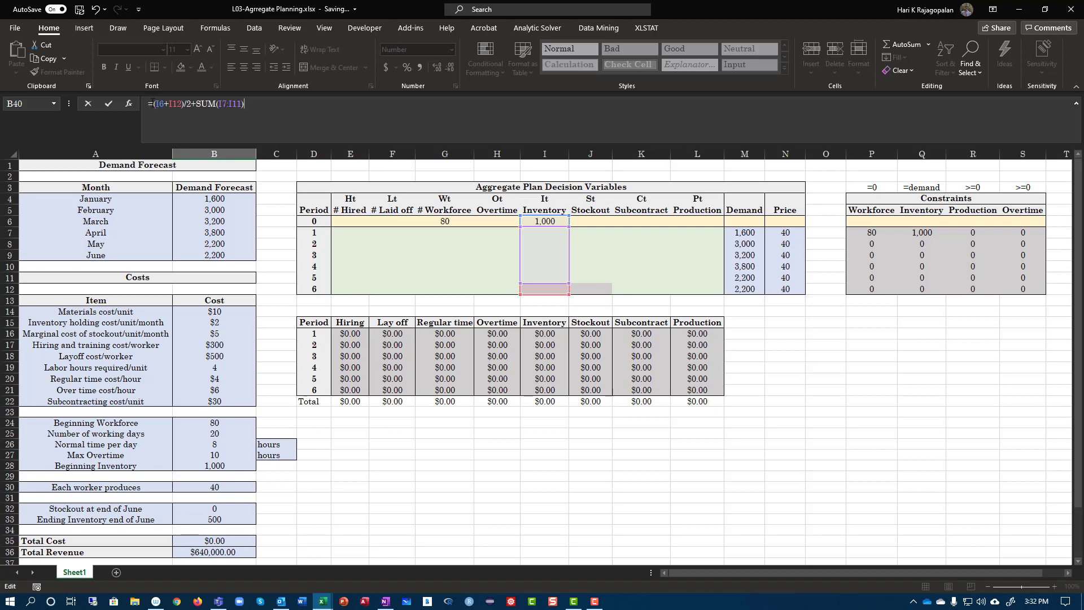
Enclose the Seasonal Inventory expression in parentheses and divide it by D12, giving =((I6+I12)/2+SUM(I7:I11))/D12
{"action": "type", "text": "("}
{"action": "left_click", "coordinate": [261, 104]}
{"action": "left_click", "coordinate": [314, 289]}
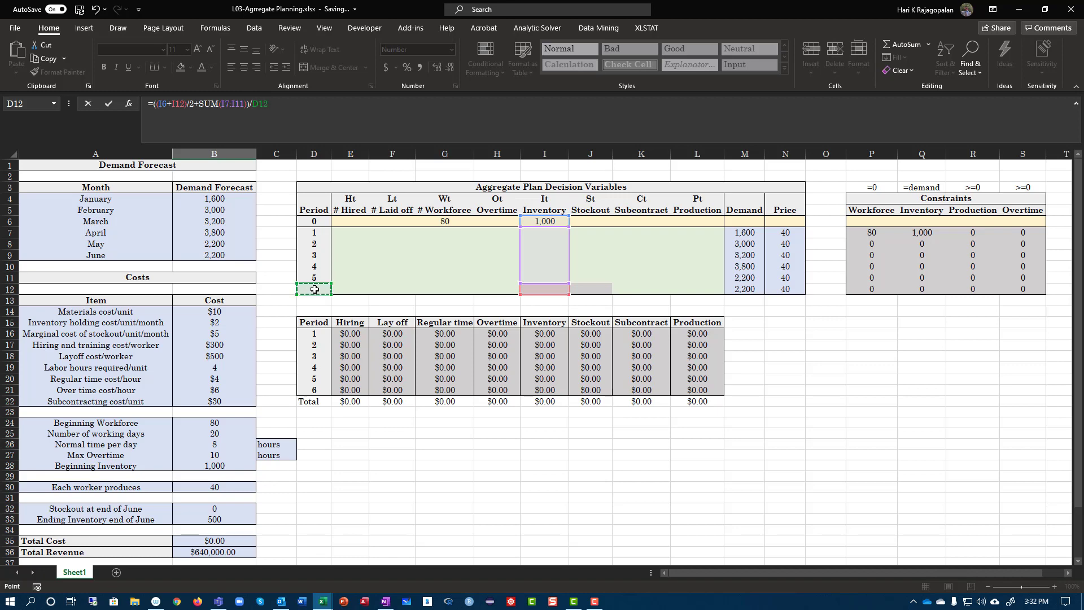
{"action": "key", "text": "Return"}
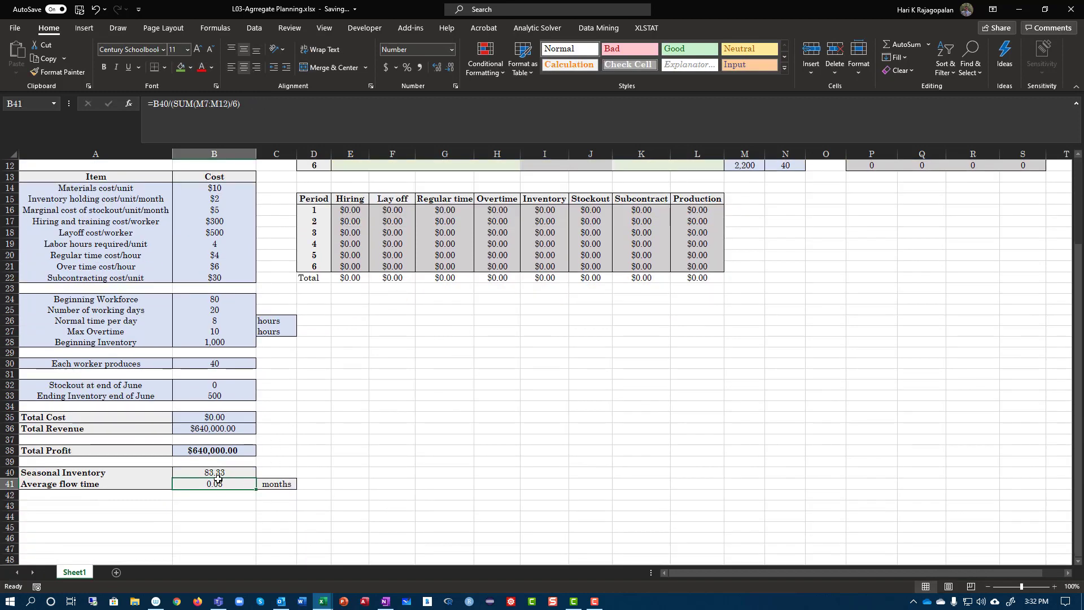
Rewrite the Average flow time formula in B41 as =B40/AVERAGE(M7:M12), replacing the sum-based divisor with average demand
{"action": "left_click", "coordinate": [218, 473]}
{"action": "double_click", "coordinate": [224, 485]}
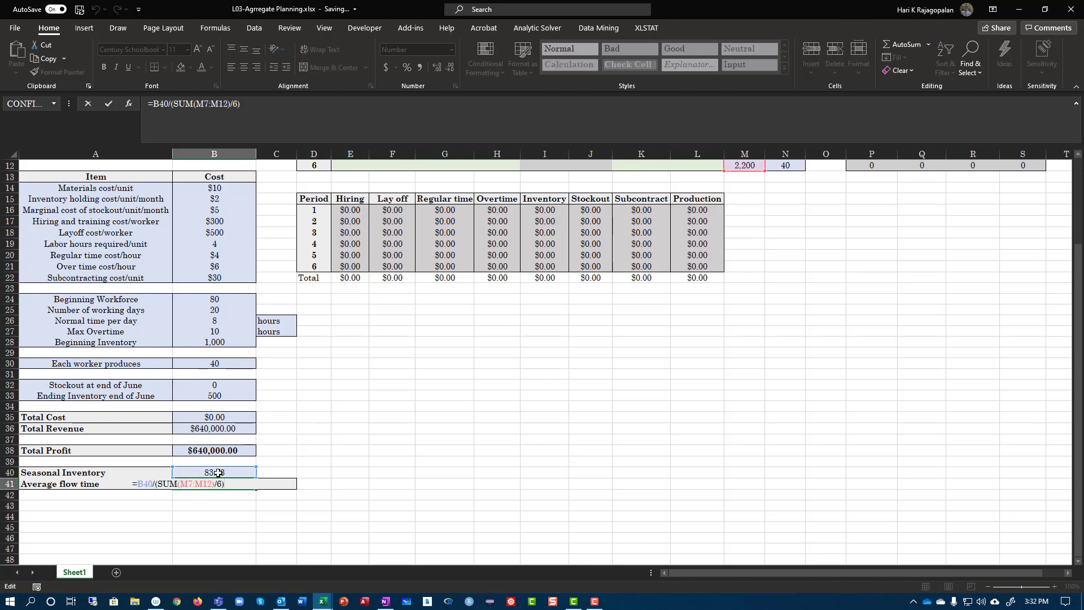
{"action": "scroll", "coordinate": [373, 457], "scroll_direction": "up", "scroll_amount": 4}
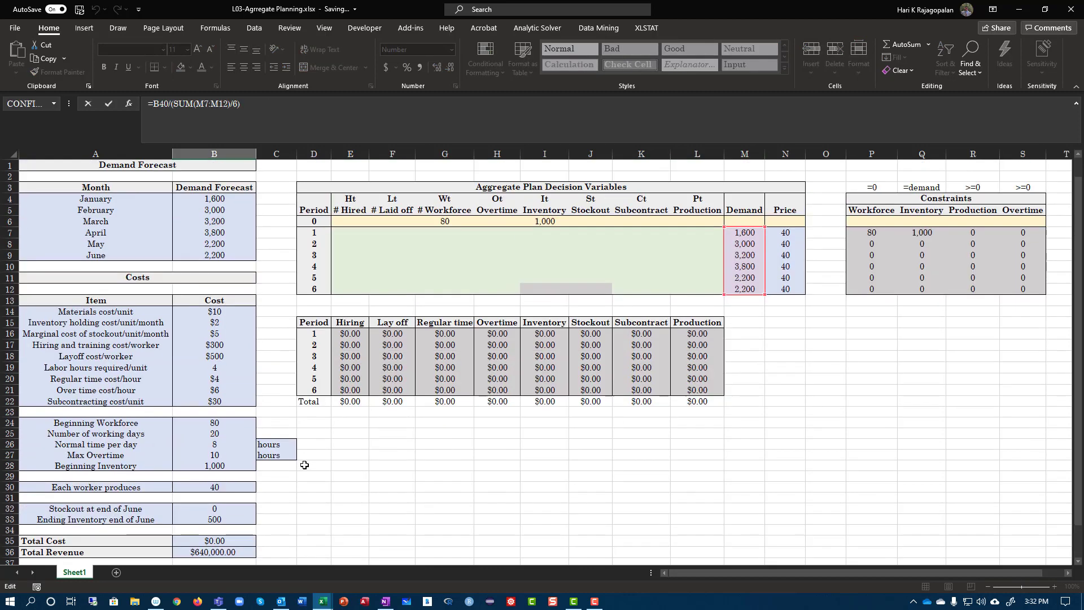
{"action": "scroll", "coordinate": [646, 380], "scroll_direction": "down", "scroll_amount": 5}
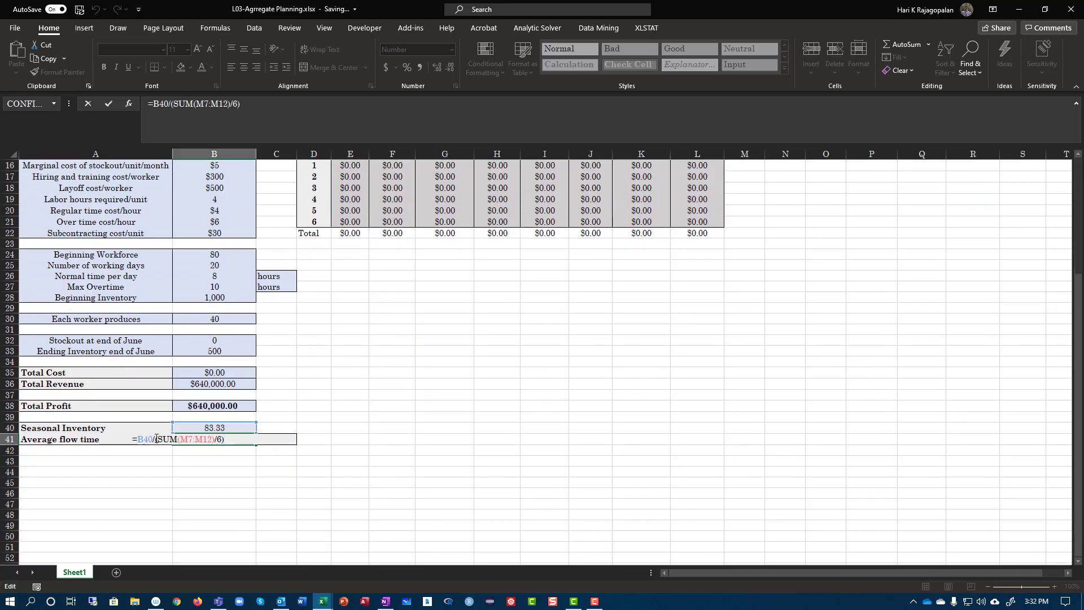
{"action": "left_click_drag", "start_coordinate": [156, 438], "coordinate": [241, 441]}
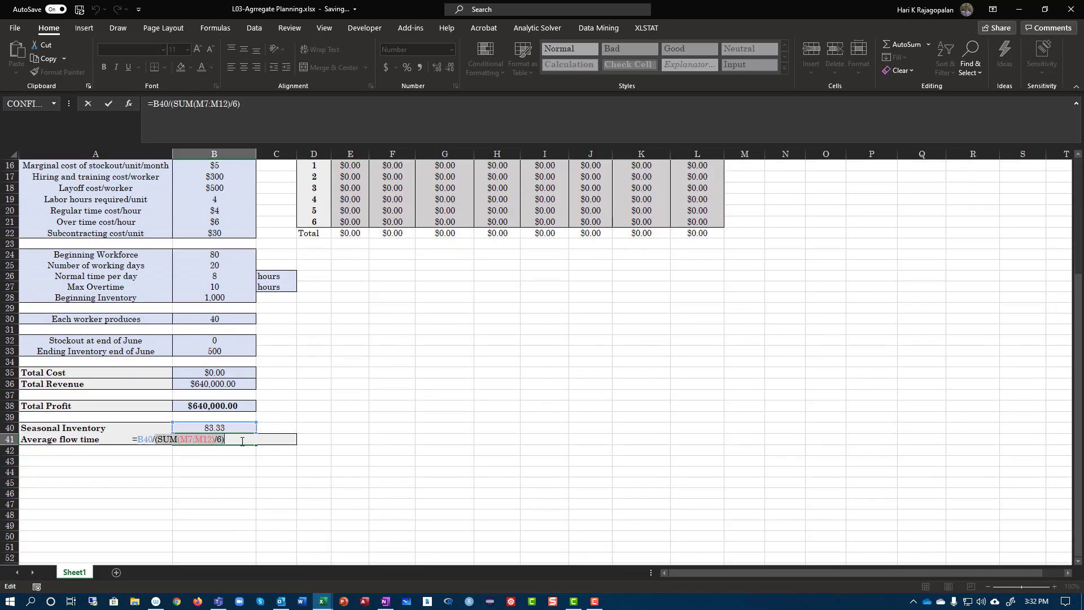
{"action": "type", "text": "averag"}
{"action": "key", "text": "Tab"}
{"action": "scroll", "coordinate": [680, 258], "scroll_direction": "up", "scroll_amount": 5}
{"action": "left_click_drag", "start_coordinate": [745, 231], "coordinate": [744, 285]}
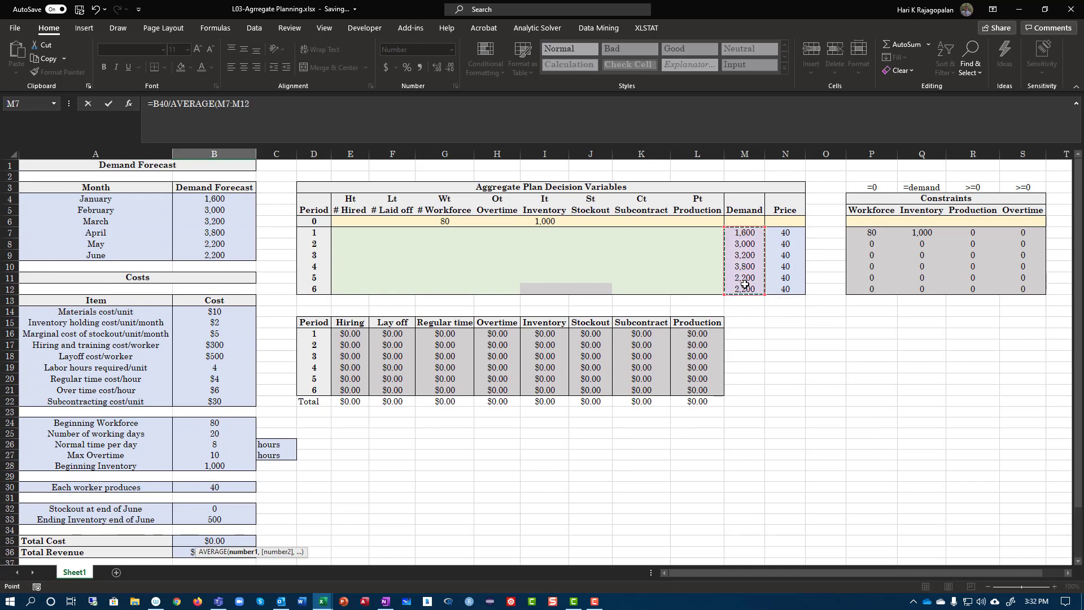
{"action": "key", "text": "Return"}
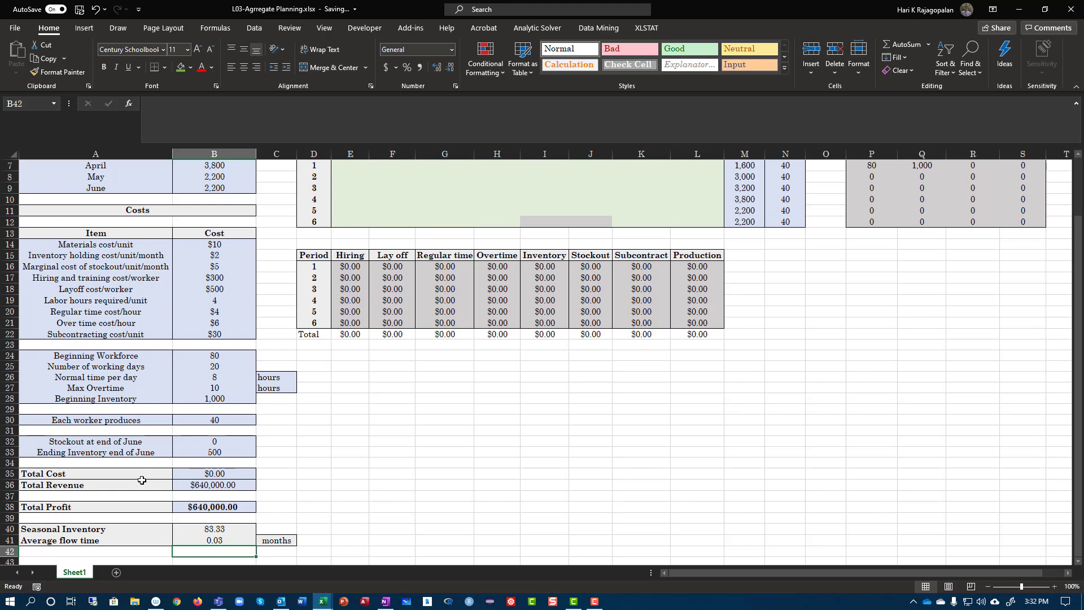
Open the Analytic Solver model and add the Total Cost cell B35 as the optimization objective
{"action": "scroll", "coordinate": [165, 501], "scroll_direction": "up", "scroll_amount": 2}
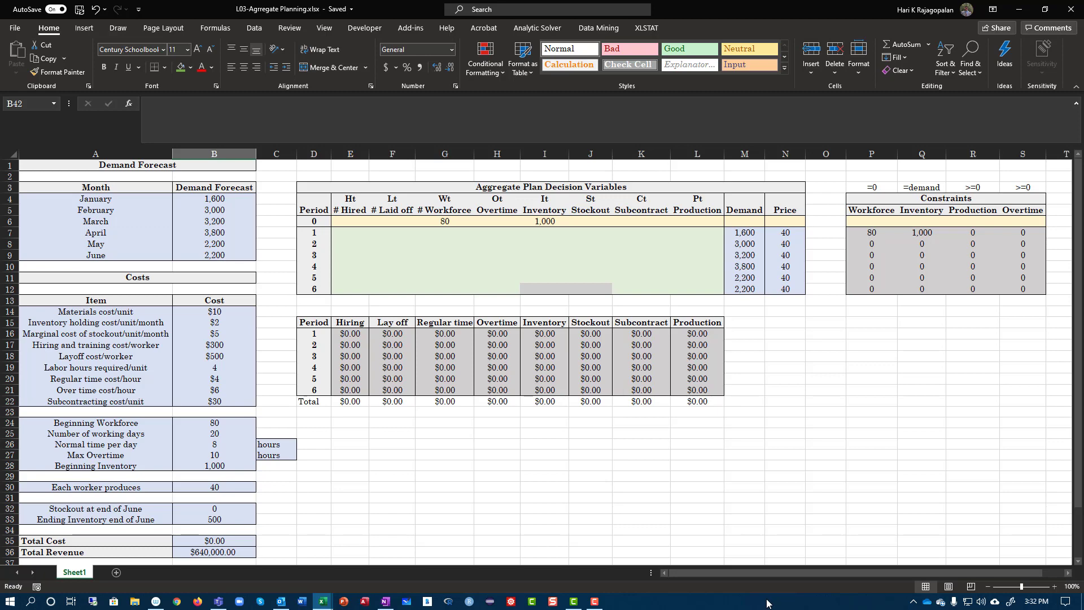
{"action": "left_click", "coordinate": [536, 28]}
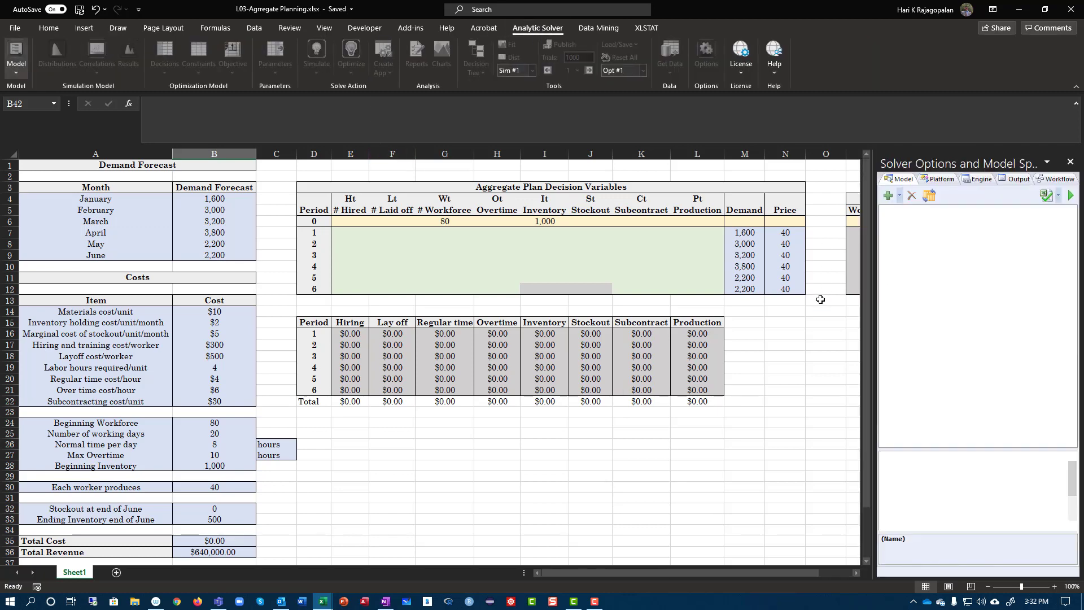
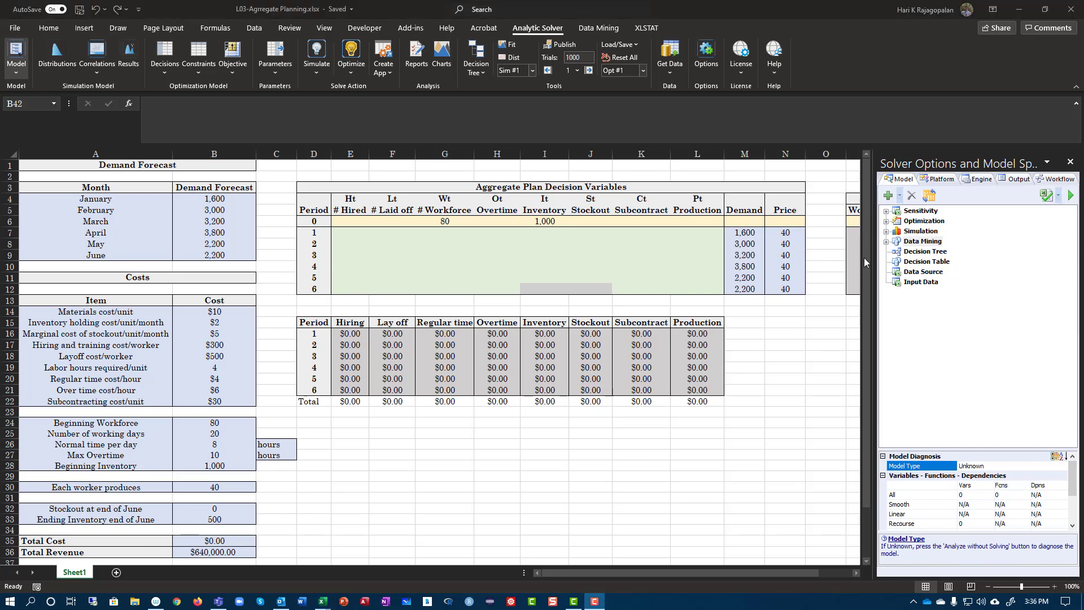
{"action": "left_click", "coordinate": [885, 221]}
{"action": "left_click", "coordinate": [922, 232]}
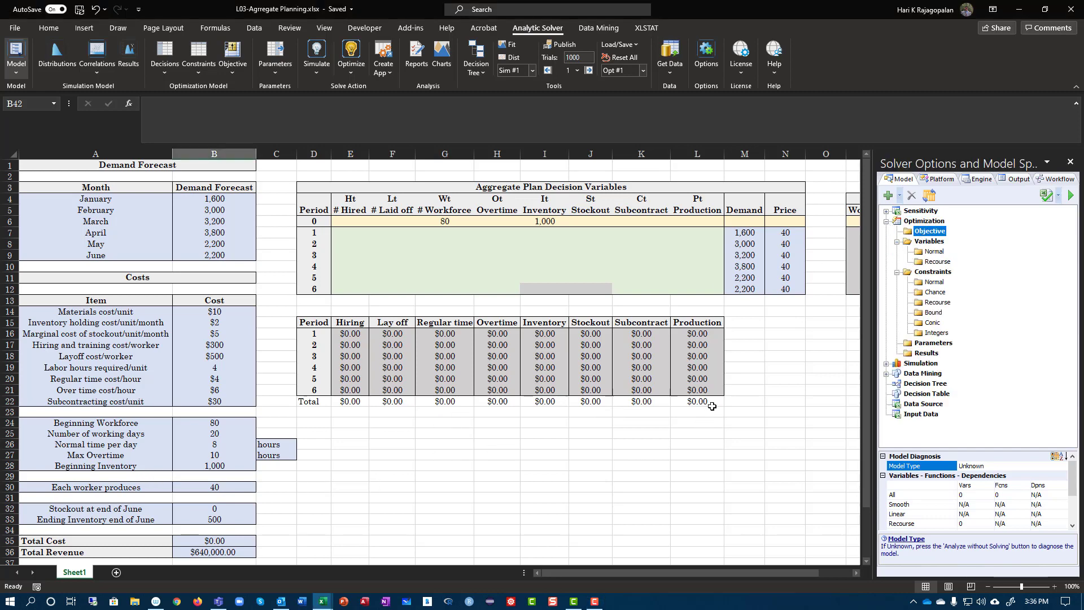
{"action": "scroll", "coordinate": [375, 492], "scroll_direction": "down", "scroll_amount": 4}
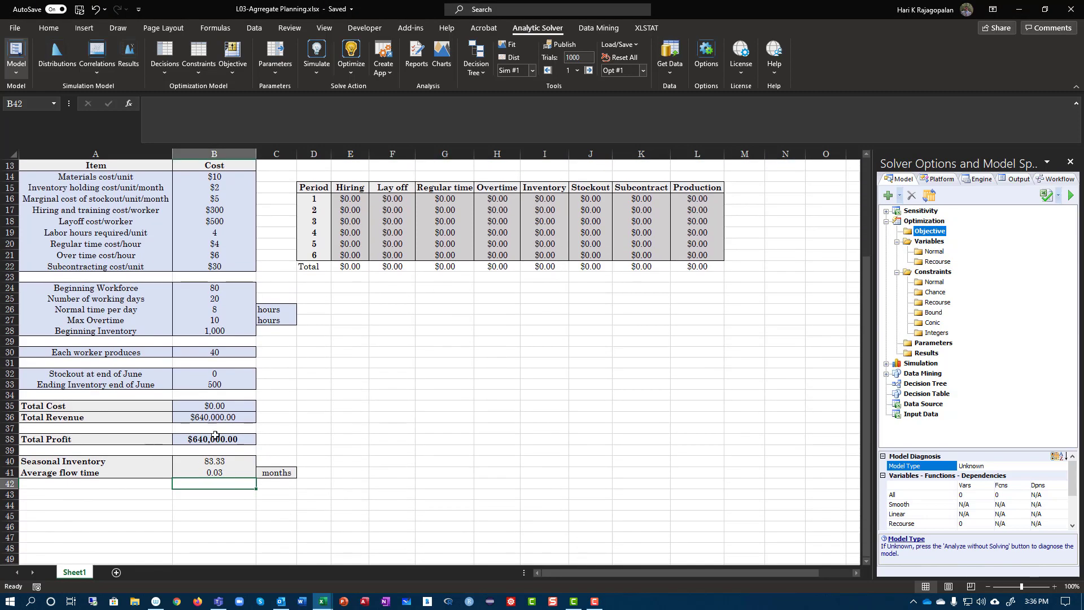
{"action": "left_click", "coordinate": [206, 404]}
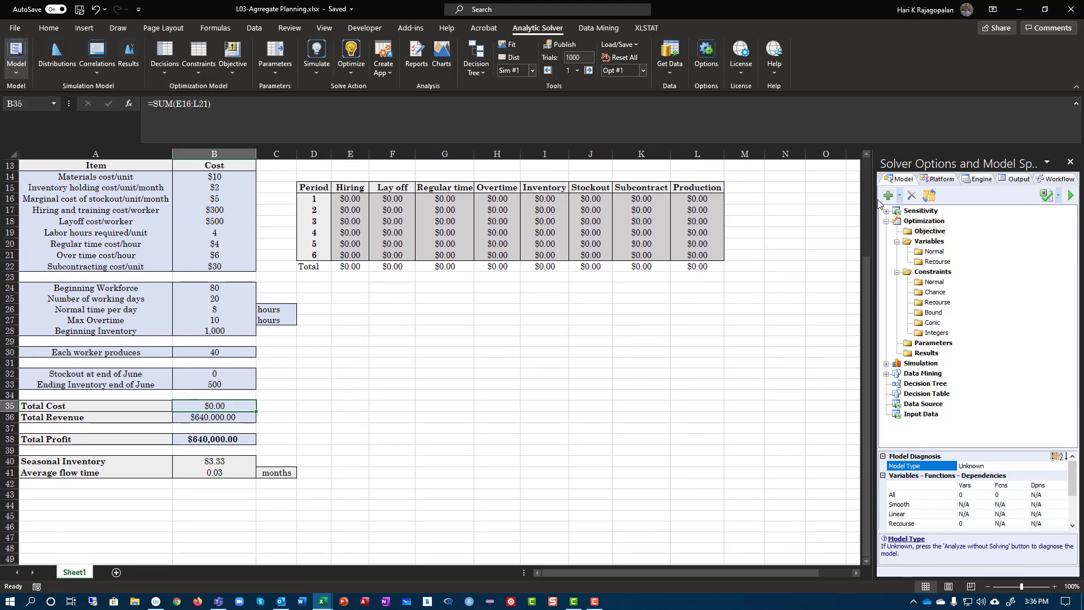
{"action": "left_click", "coordinate": [885, 221]}
{"action": "left_click", "coordinate": [886, 221]}
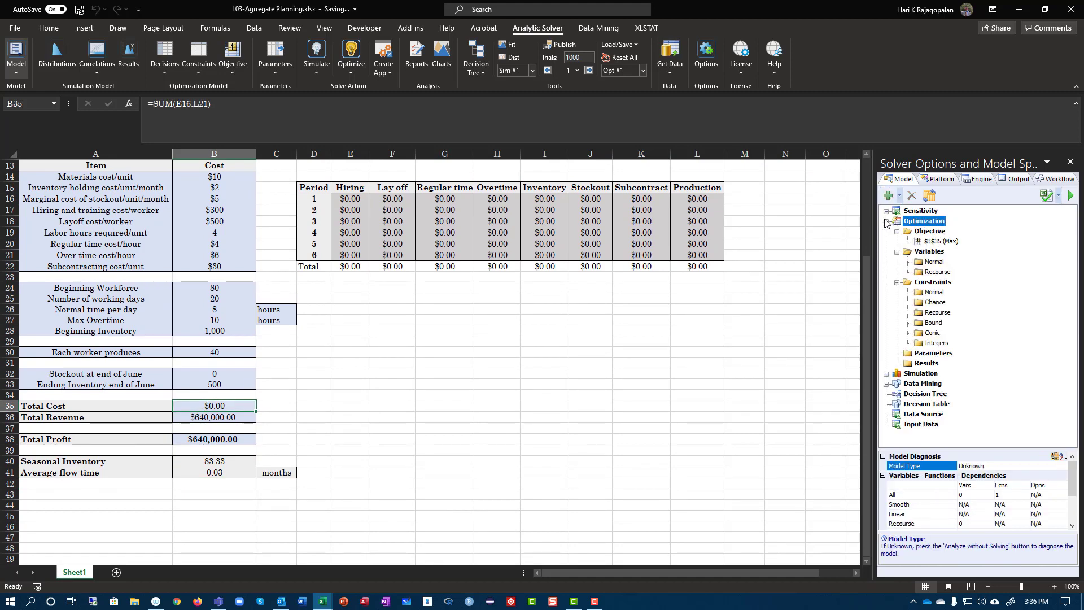
Change the B35 objective from maximizing to Min and expand the optimization model again
{"action": "double_click", "coordinate": [937, 241]}
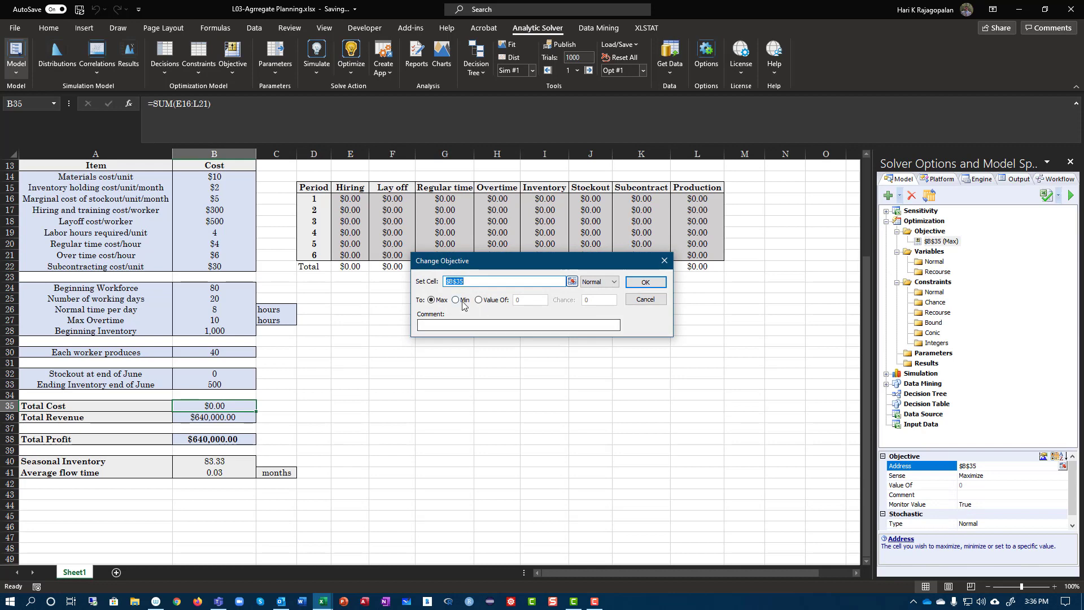
{"action": "left_click", "coordinate": [645, 282]}
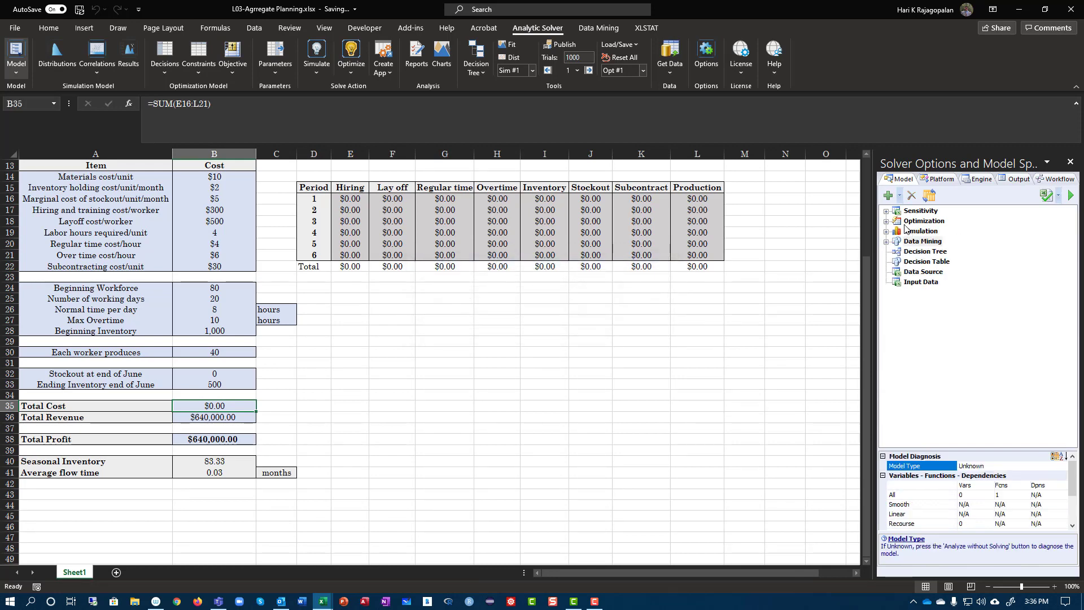
{"action": "left_click", "coordinate": [886, 220]}
Add the decision variable range E7:L12 as normal variables of the optimization model
{"action": "left_click", "coordinate": [928, 251]}
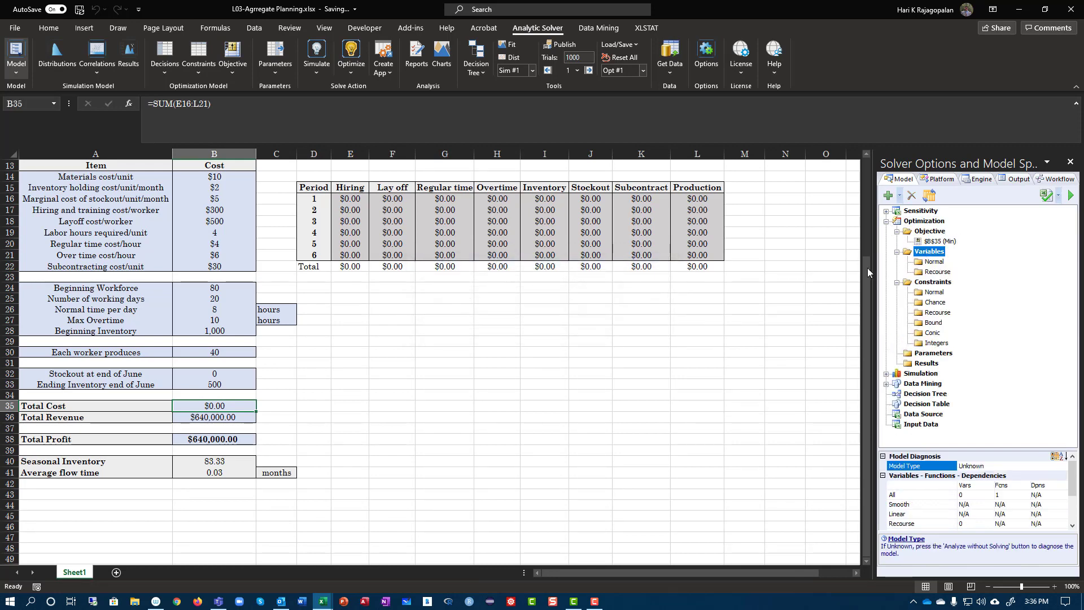
{"action": "scroll", "coordinate": [519, 367], "scroll_direction": "up", "scroll_amount": 4}
{"action": "left_click", "coordinate": [338, 233]}
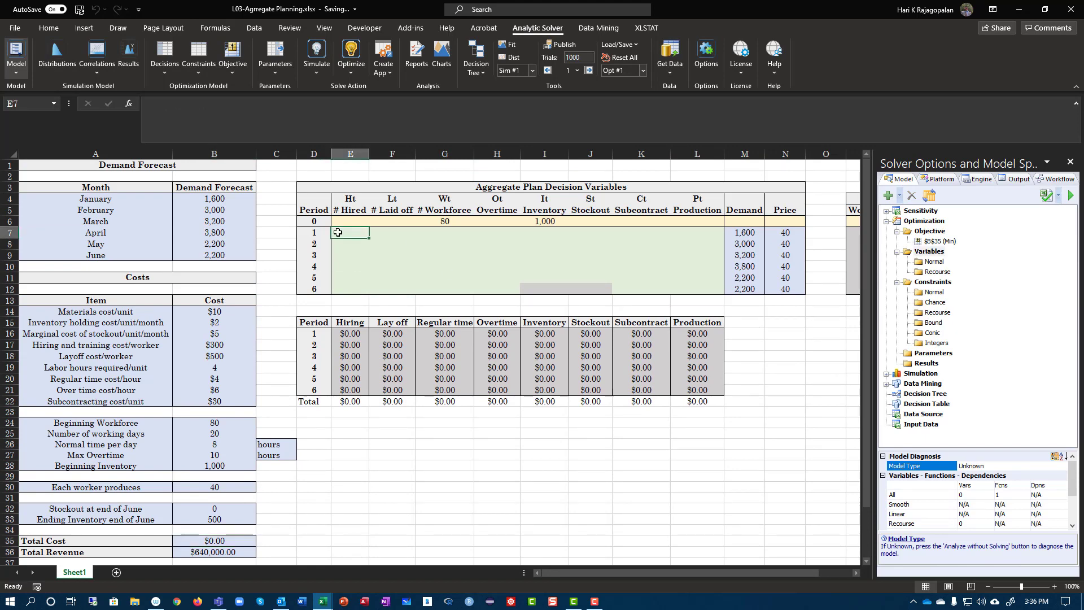
{"action": "mouse_move", "coordinate": [354, 235]}
{"action": "left_mouse_down"}
{"action": "mouse_move", "coordinate": [429, 289]}
{"action": "mouse_move", "coordinate": [714, 289]}
{"action": "left_mouse_up"}
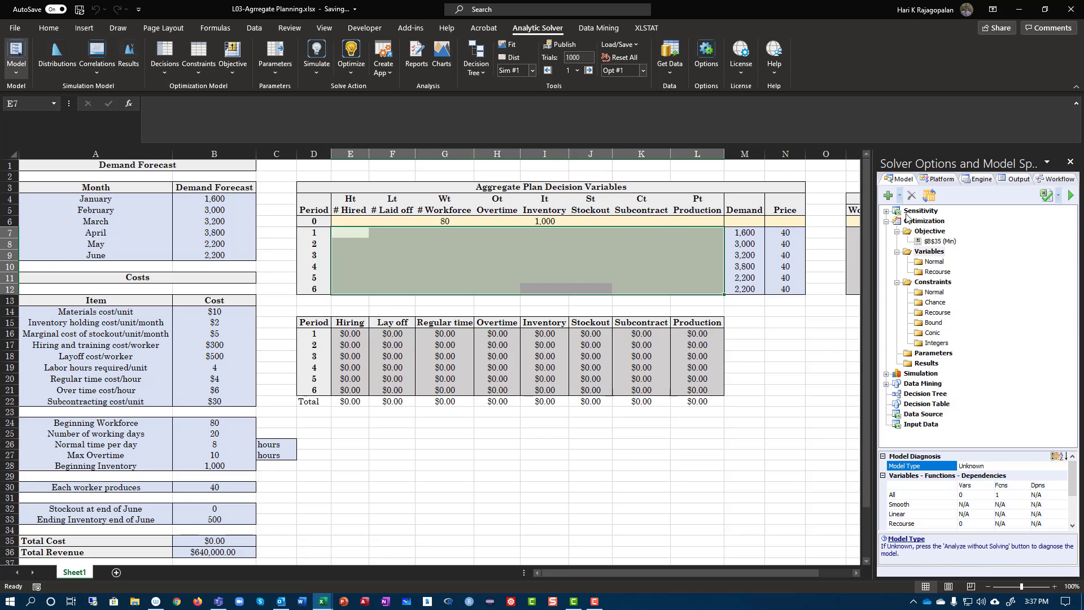
{"action": "left_click", "coordinate": [888, 195]}
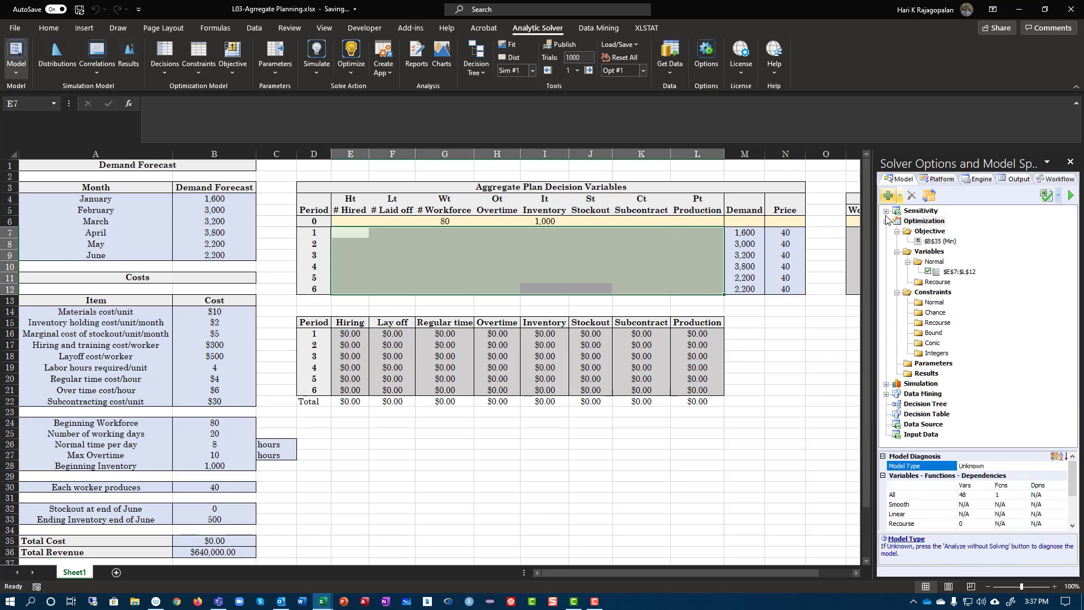
Add a constraint making the period 6 inventory I12 equal to the required June ending inventory in B33
{"action": "left_click", "coordinate": [933, 293]}
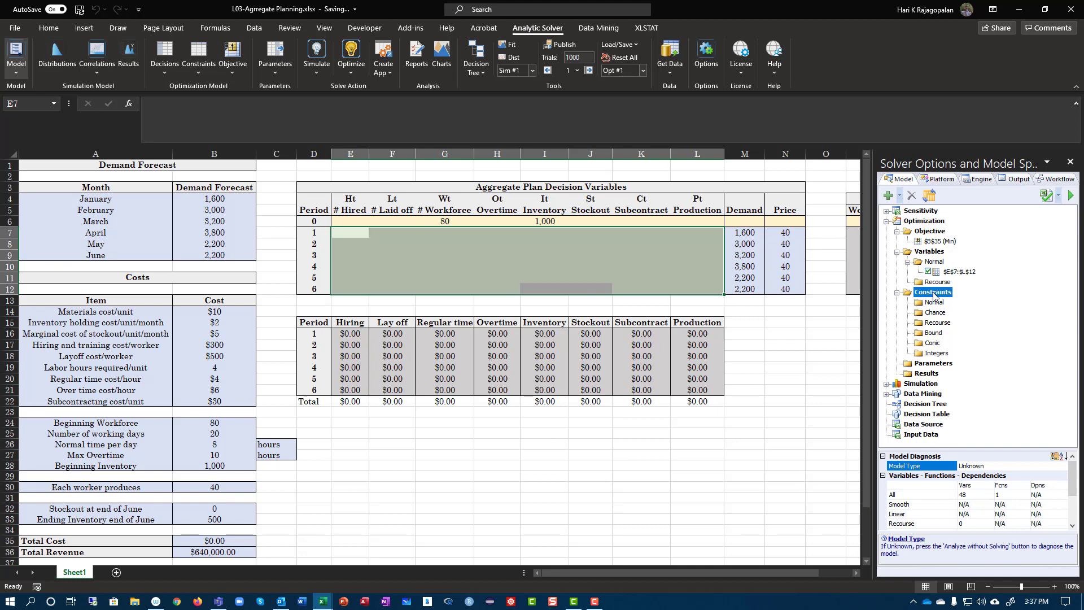
{"action": "left_click", "coordinate": [540, 288]}
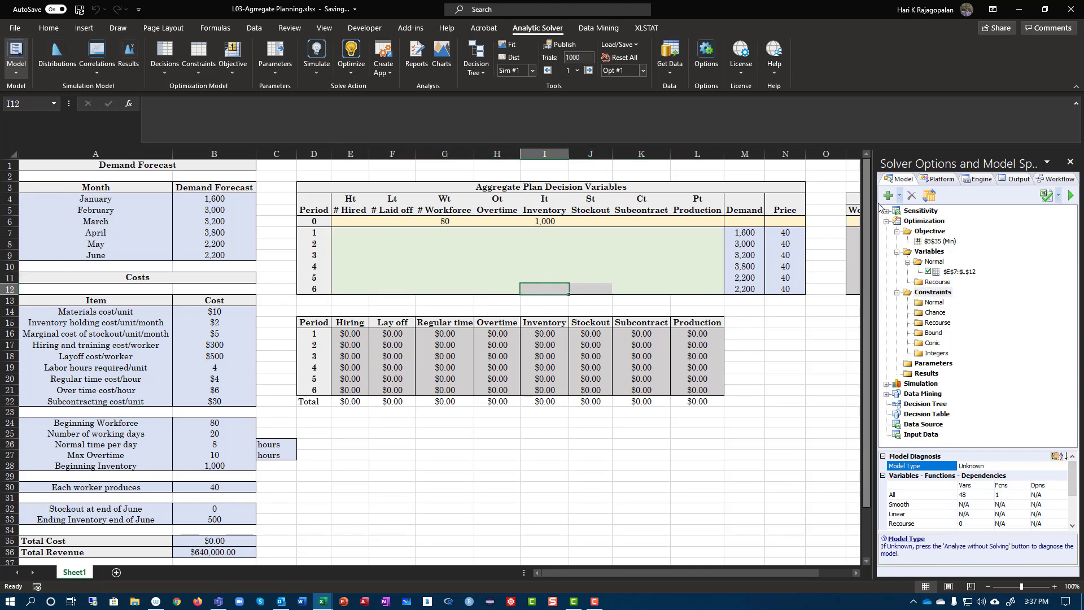
{"action": "left_click", "coordinate": [888, 196]}
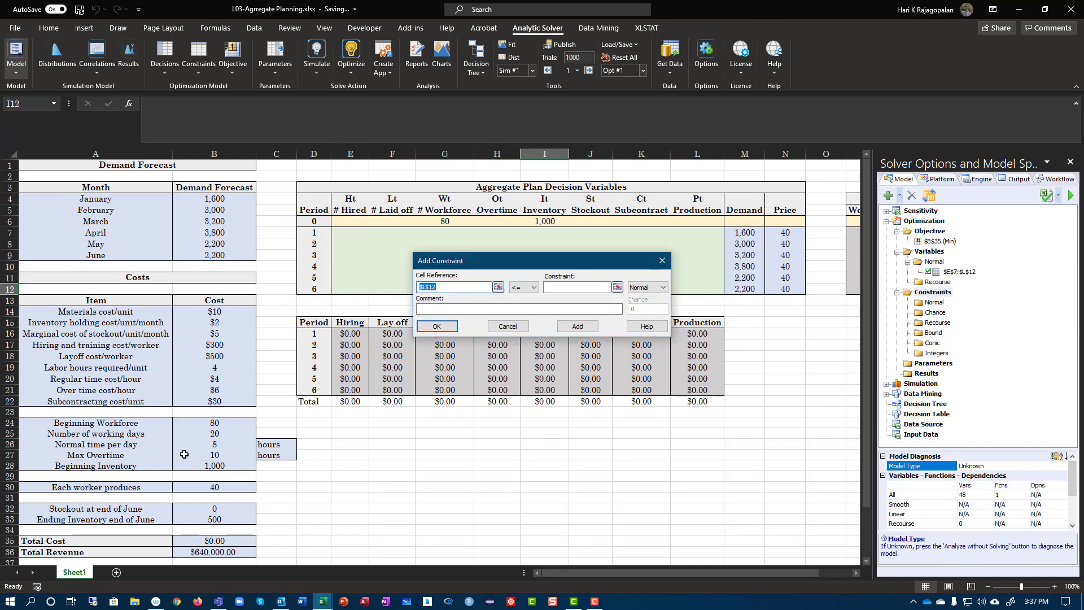
{"action": "scroll", "coordinate": [475, 325], "scroll_direction": "down", "scroll_amount": 4}
{"action": "left_click", "coordinate": [524, 287]}
{"action": "left_click", "coordinate": [519, 315]}
{"action": "left_click", "coordinate": [553, 287]}
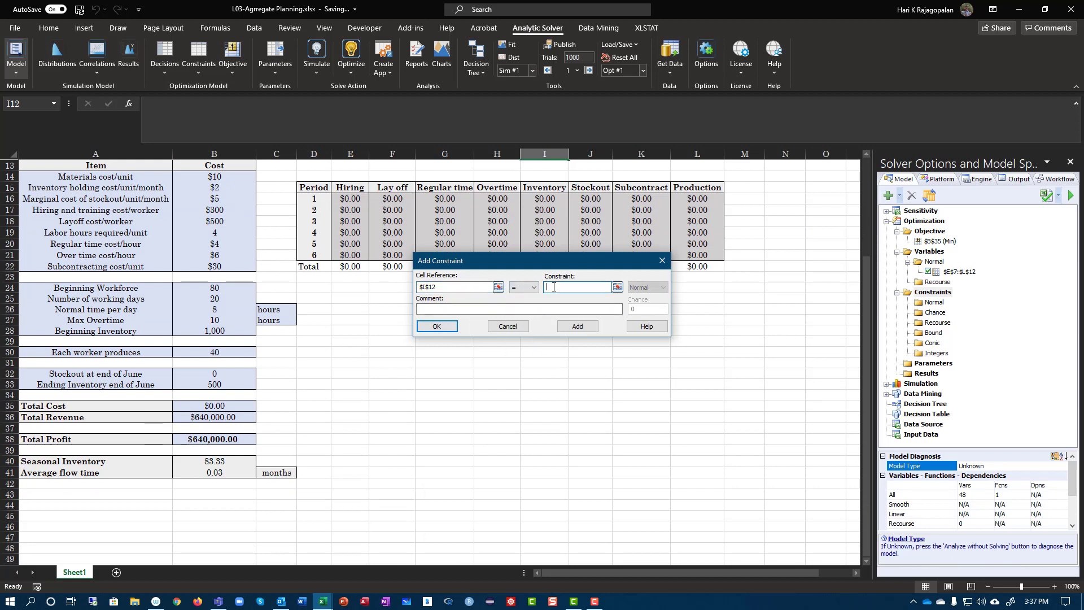
{"action": "left_click", "coordinate": [218, 384]}
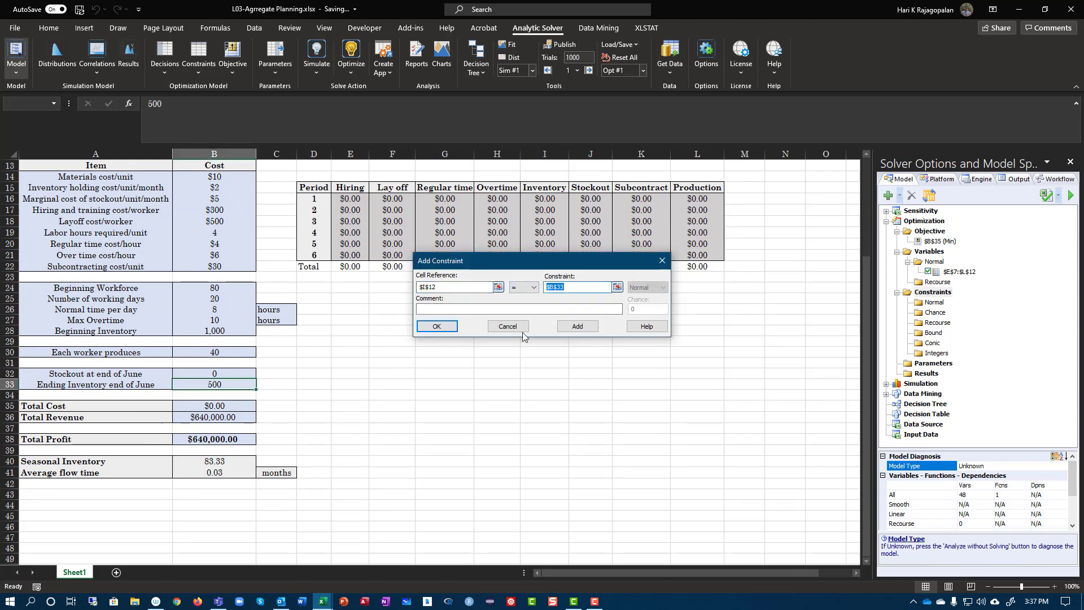
{"action": "left_click", "coordinate": [577, 326]}
Add a constraint making the period 6 stockout J12 equal to the required June-end stockout in B32
{"action": "scroll", "coordinate": [701, 347], "scroll_direction": "up", "scroll_amount": 4}
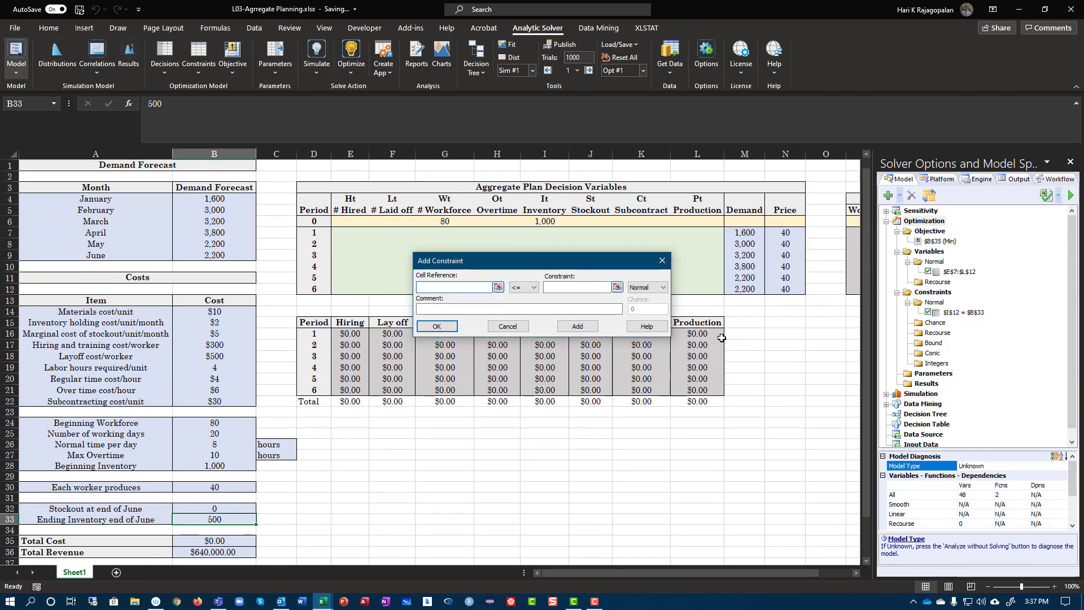
{"action": "left_click_drag", "start_coordinate": [542, 258], "coordinate": [535, 362]}
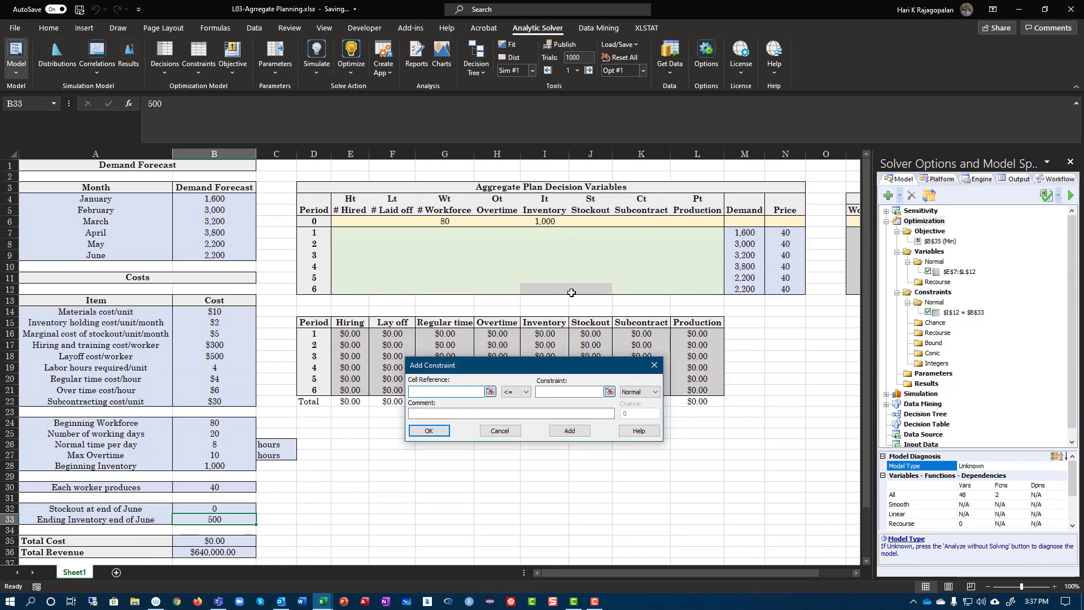
{"action": "left_click", "coordinate": [588, 290]}
{"action": "left_click", "coordinate": [515, 391]}
{"action": "left_click", "coordinate": [510, 409]}
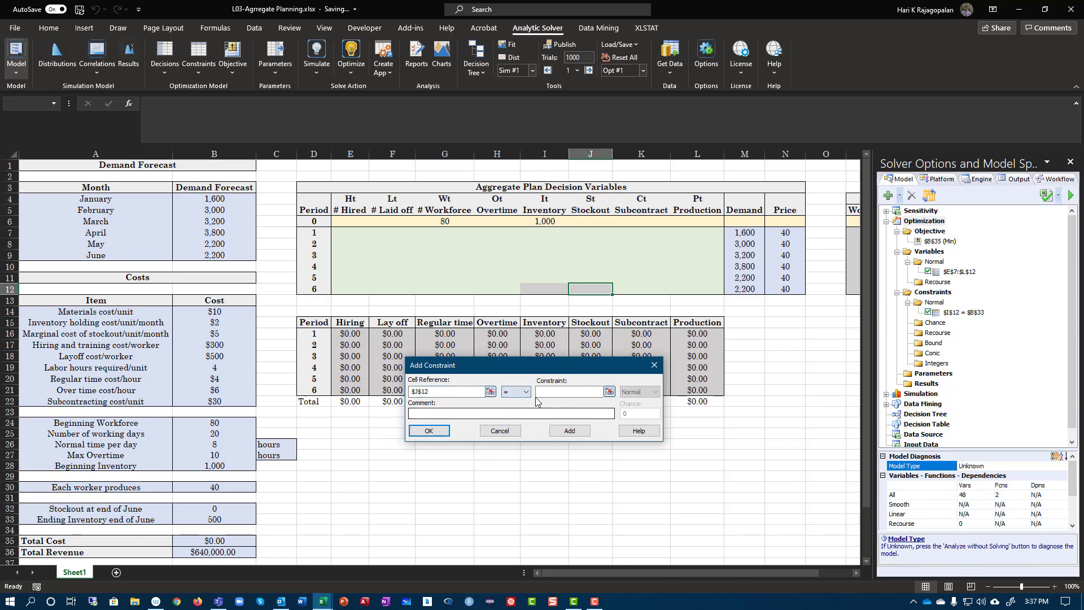
{"action": "left_click", "coordinate": [226, 505]}
{"action": "left_click", "coordinate": [574, 436]}
Add a constraint making the Workforce constraint cells P7:P12 equal to 0
{"action": "left_click", "coordinate": [825, 572]}
{"action": "left_click_drag", "start_coordinate": [781, 575], "coordinate": [814, 575]}
{"action": "left_click", "coordinate": [438, 383]}
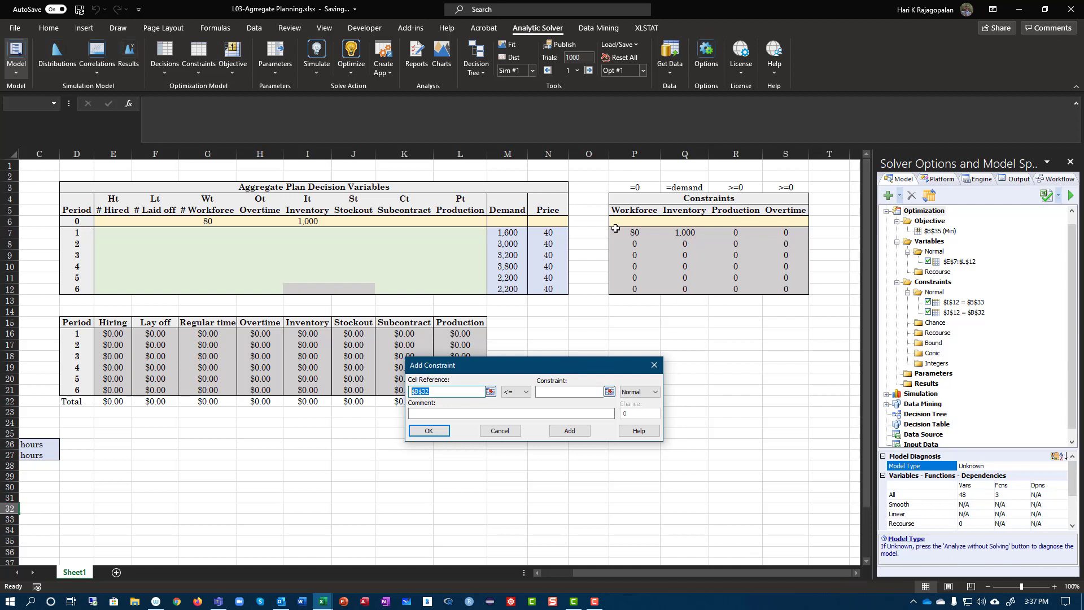
{"action": "left_click_drag", "start_coordinate": [636, 232], "coordinate": [635, 288]}
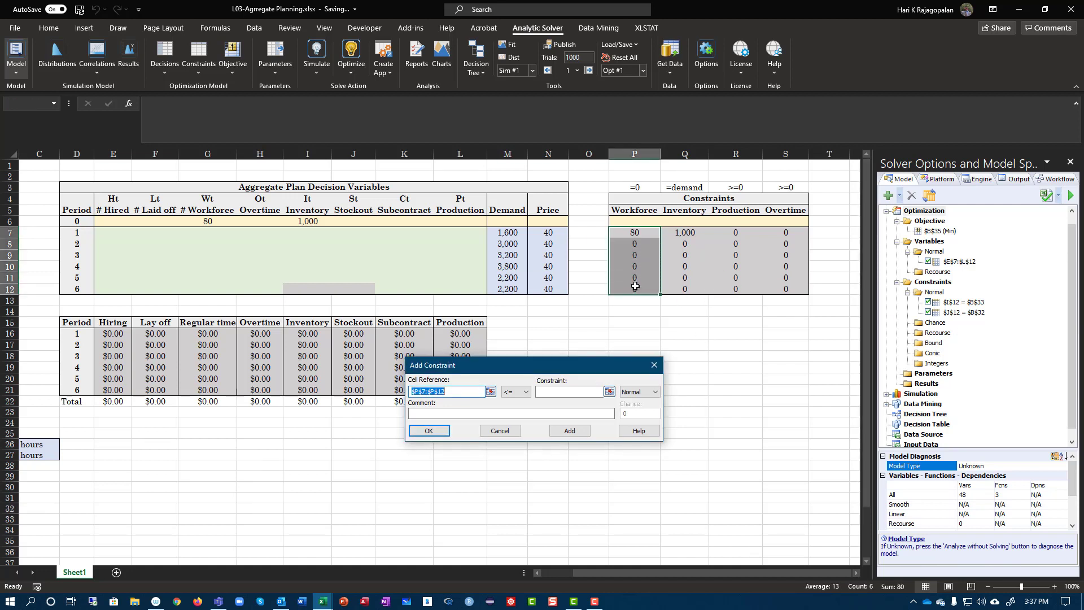
{"action": "left_click", "coordinate": [514, 392]}
{"action": "left_click", "coordinate": [511, 412]}
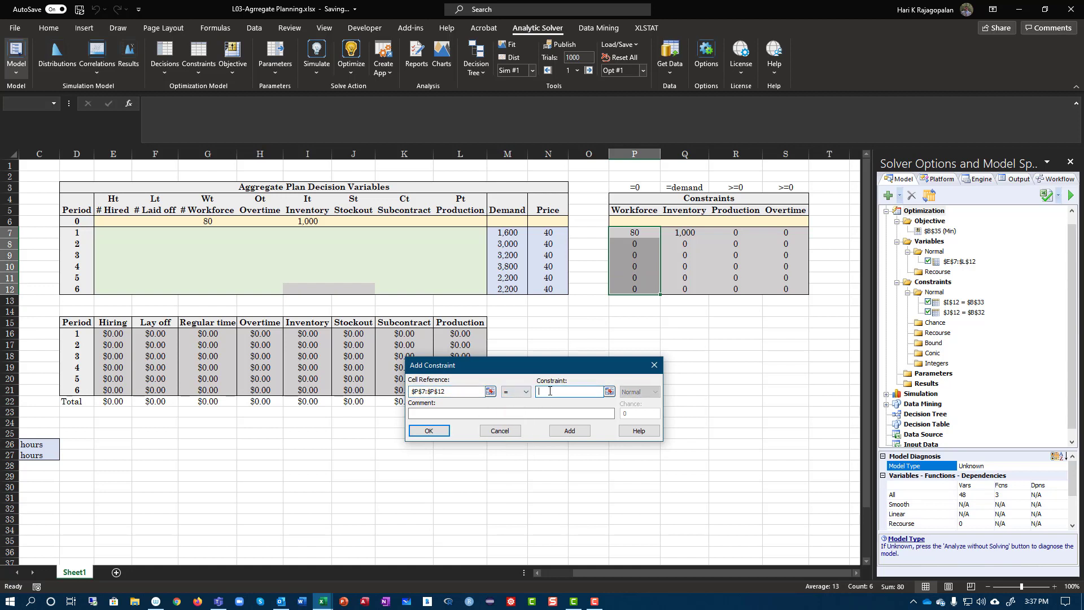
{"action": "type", "text": "0"}
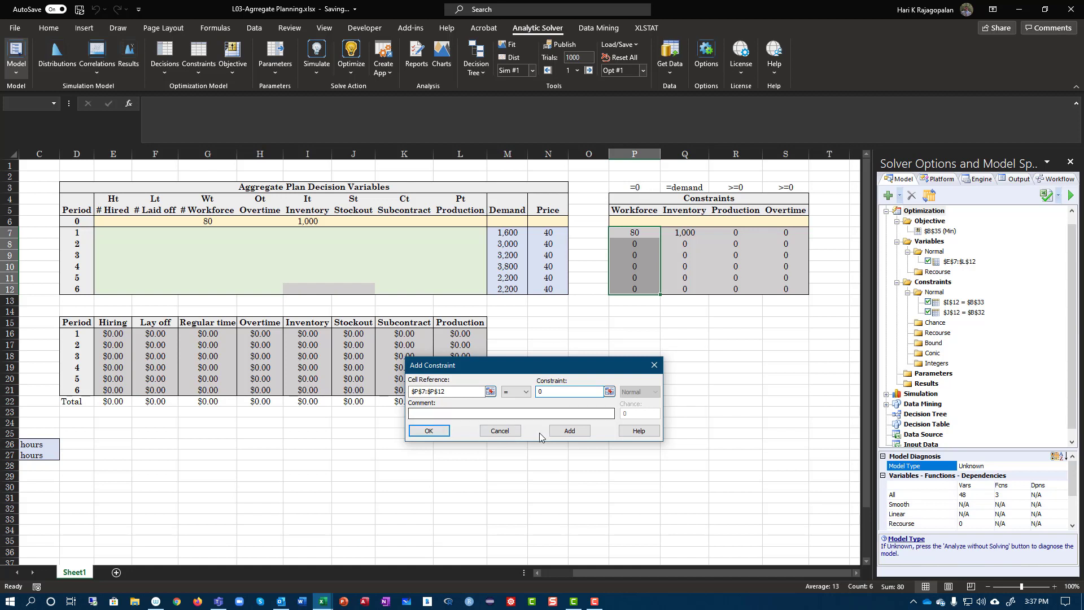
{"action": "left_click", "coordinate": [569, 431]}
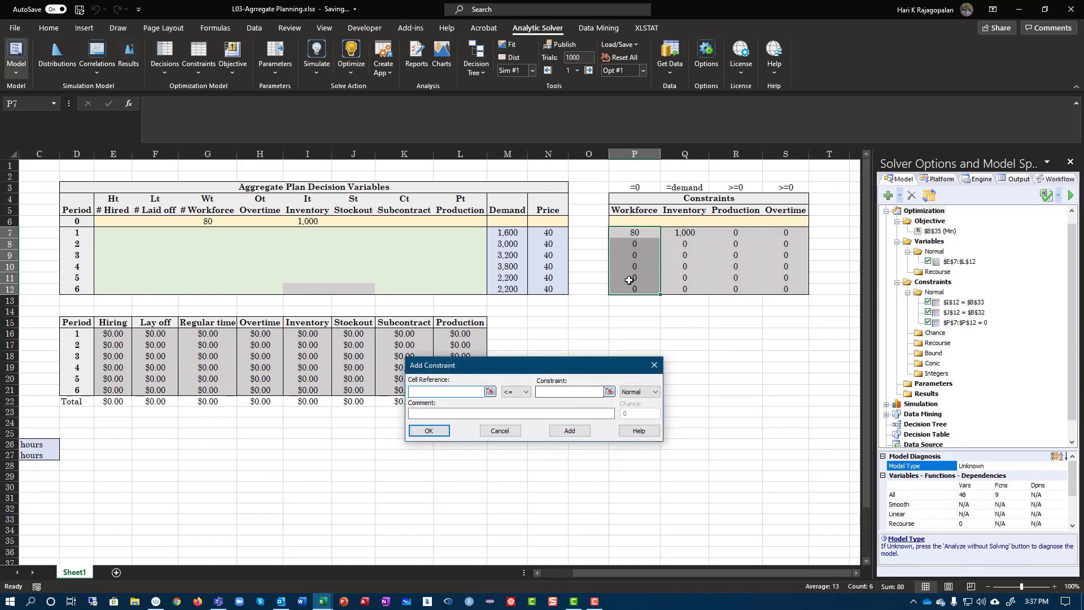
Add a constraint making the Inventory constraint cells Q7:Q12 equal to the demand cells M7:M12
{"action": "left_click_drag", "start_coordinate": [684, 233], "coordinate": [682, 289]}
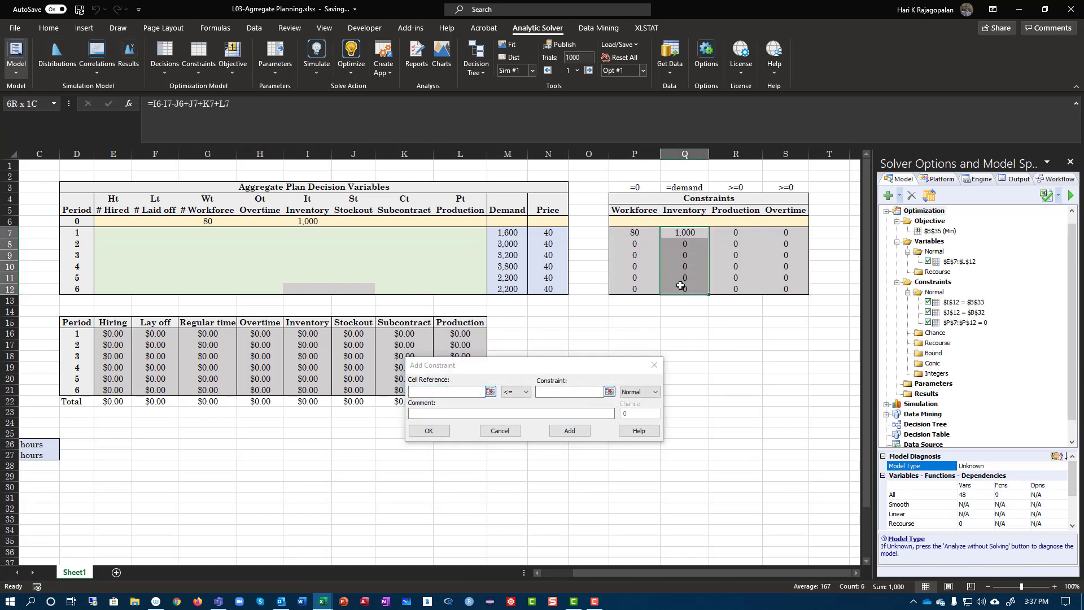
{"action": "left_click", "coordinate": [515, 391]}
{"action": "left_click", "coordinate": [513, 409]}
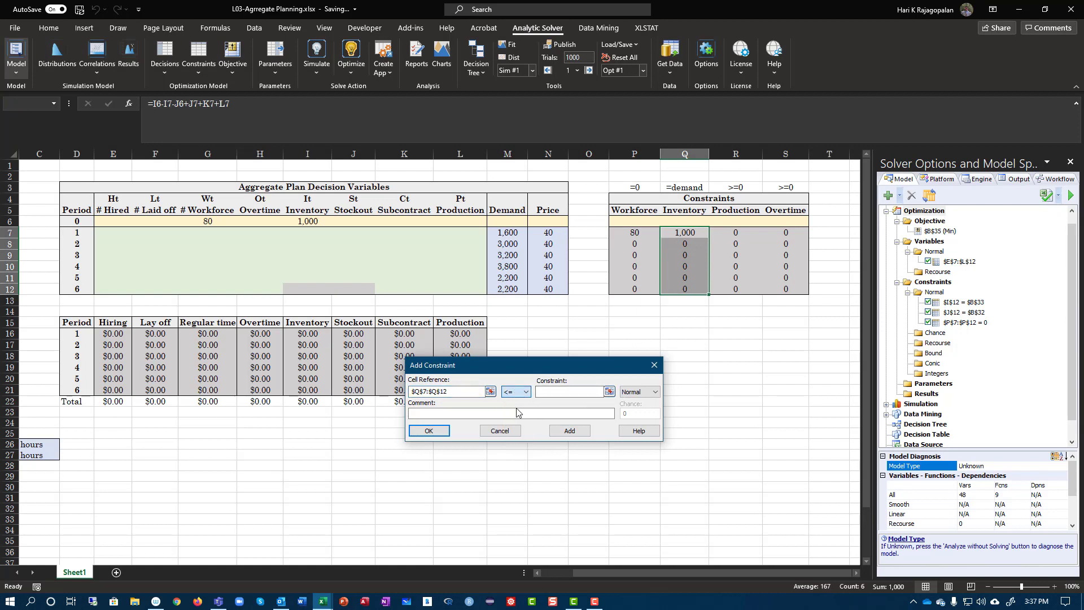
{"action": "left_click_drag", "start_coordinate": [508, 231], "coordinate": [508, 289]}
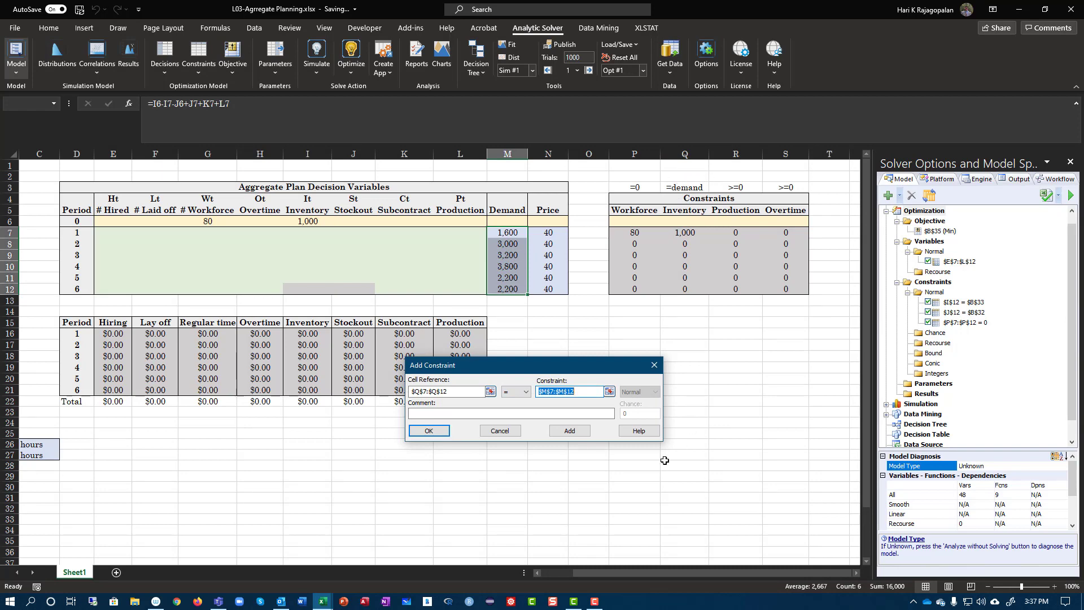
{"action": "left_click", "coordinate": [563, 430]}
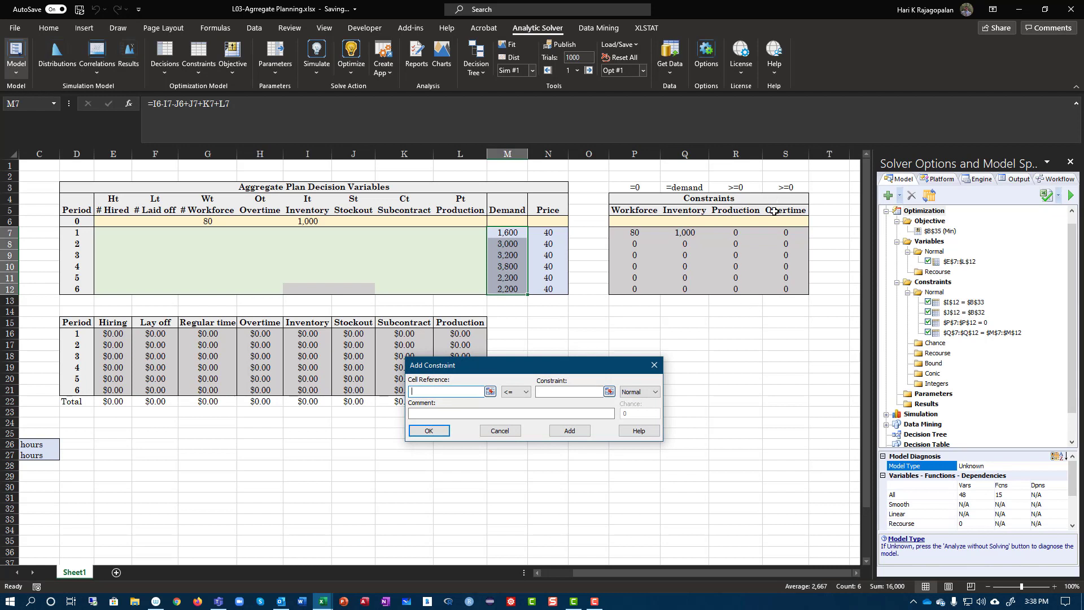
Add a constraint requiring the Production and Overtime cells R7:S12 to be >= 0, and finish adding constraints
{"action": "left_click_drag", "start_coordinate": [729, 230], "coordinate": [784, 288]}
{"action": "left_click", "coordinate": [516, 391]}
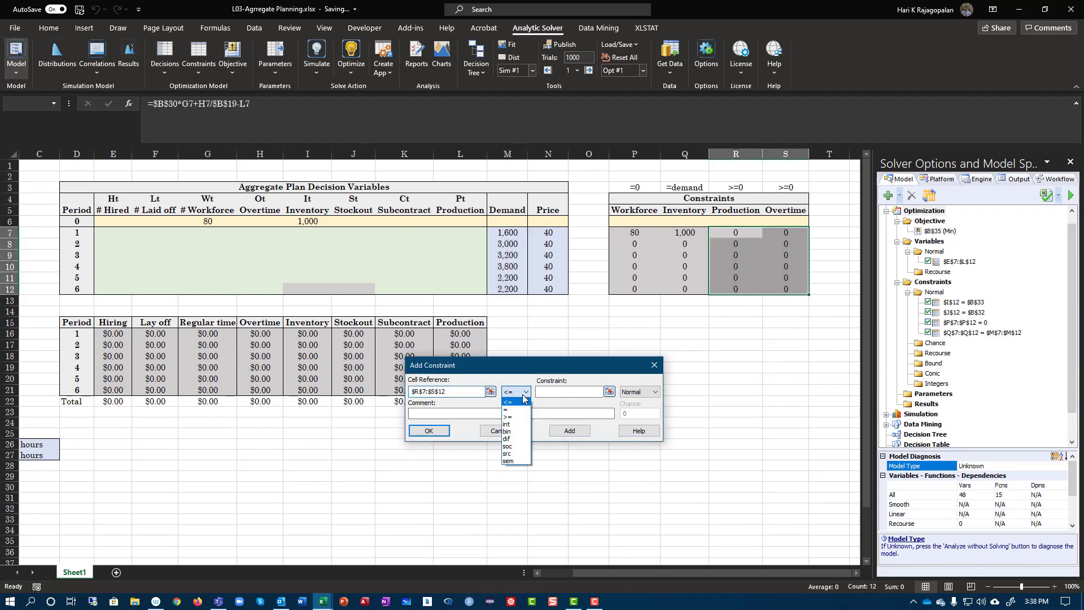
{"action": "left_click", "coordinate": [519, 416]}
{"action": "left_click", "coordinate": [552, 392]}
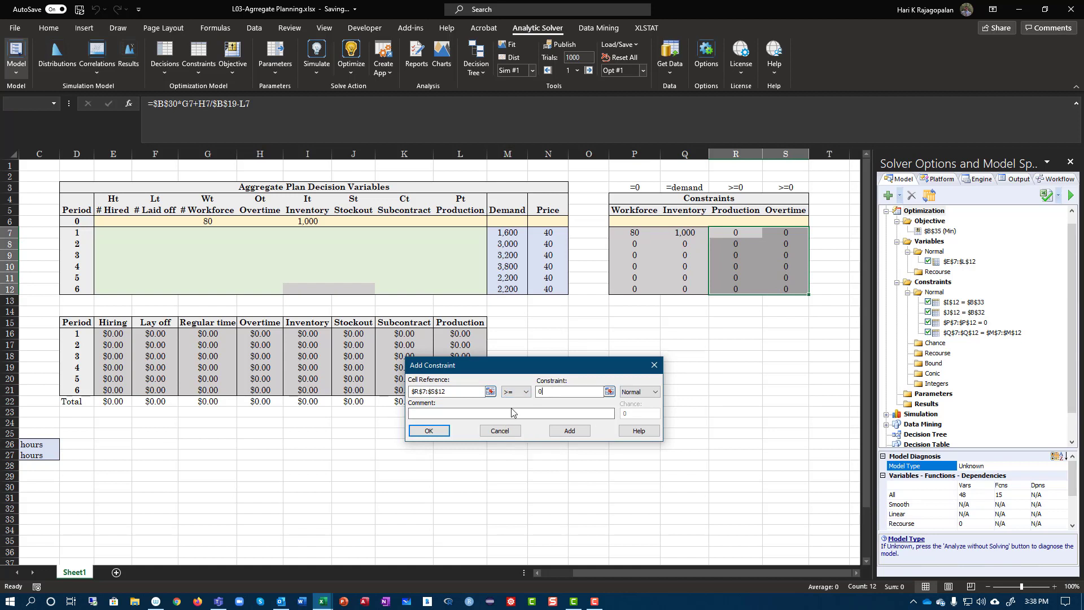
{"action": "left_click", "coordinate": [430, 431]}
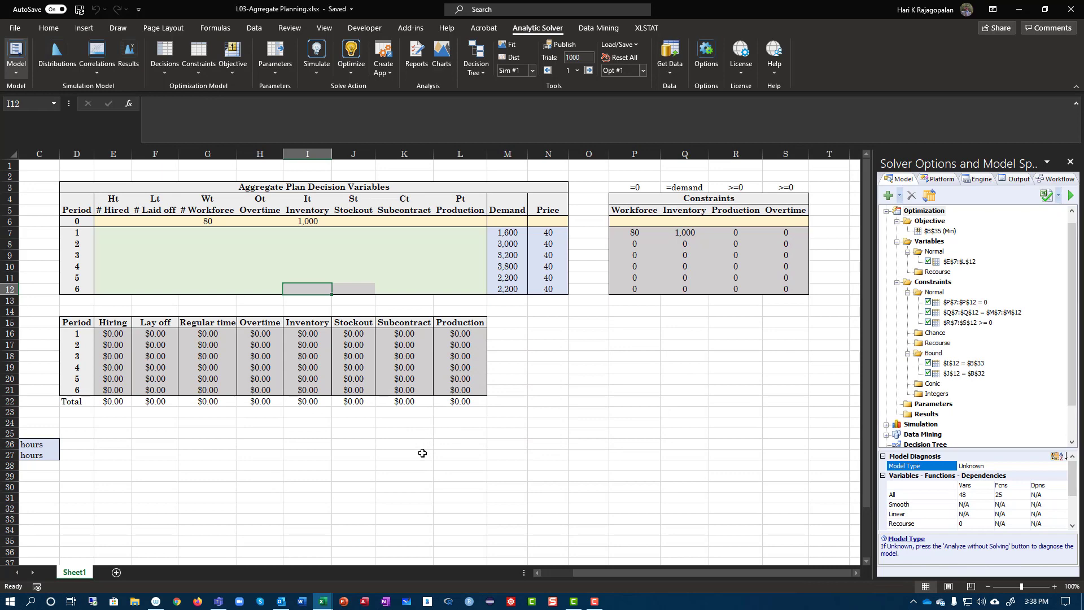
Set the engine option Assume Non-Negative to True
{"action": "left_click", "coordinate": [982, 180]}
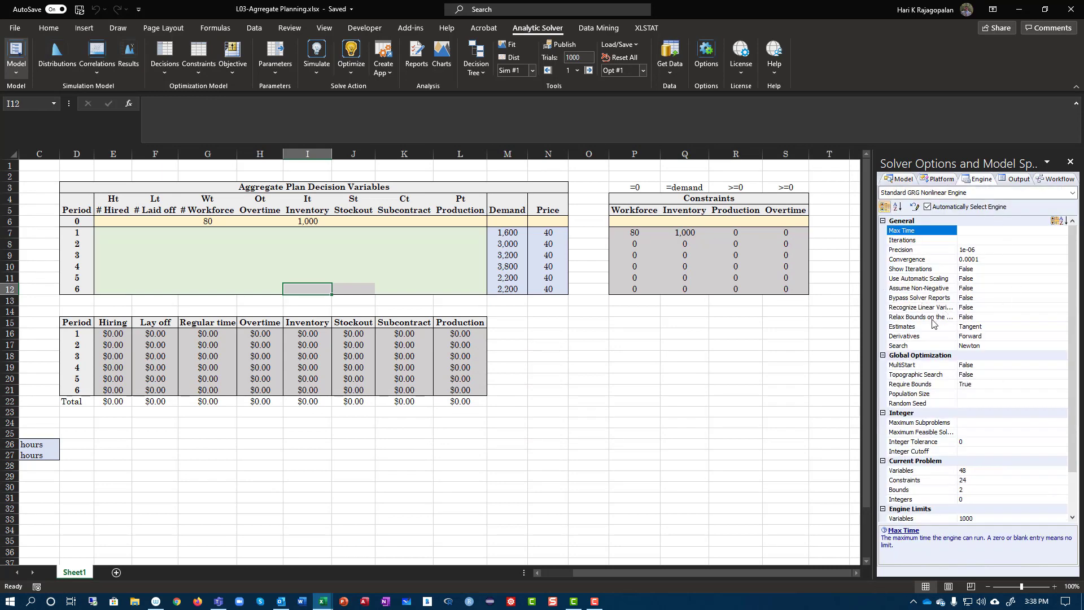
{"action": "left_click", "coordinate": [969, 289]}
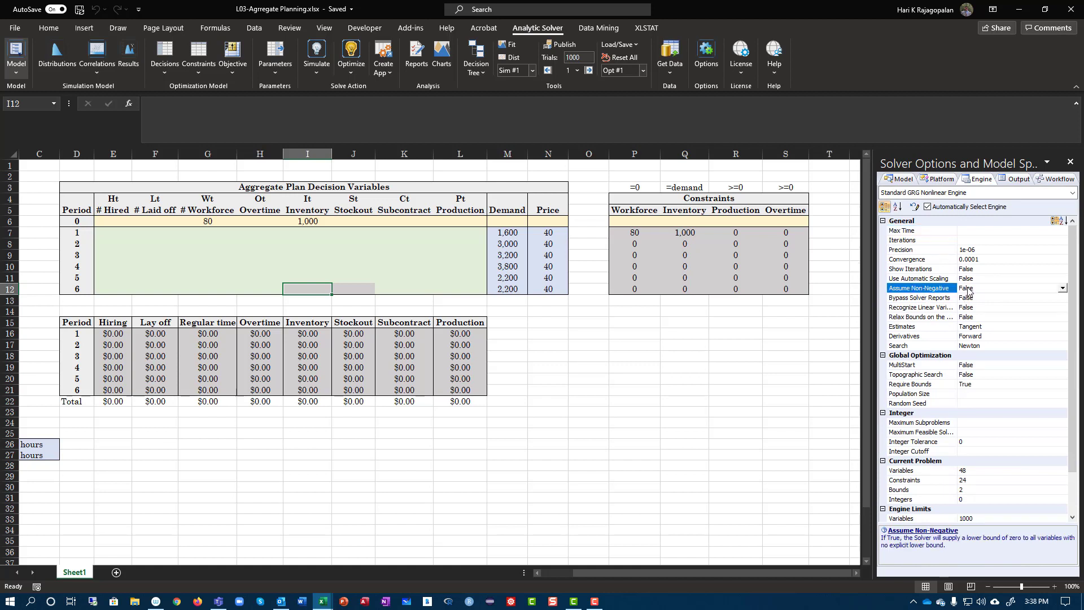
{"action": "left_click", "coordinate": [969, 289]}
{"action": "left_click", "coordinate": [970, 299]}
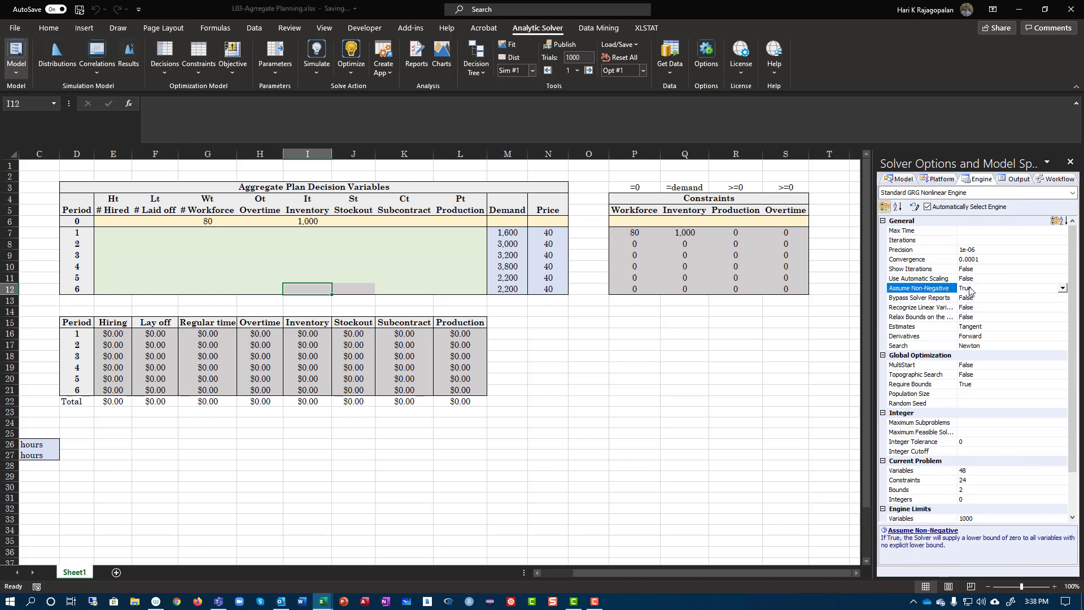
Return to the model definition and add an integer (int) constraint on the decision variables E7:L12
{"action": "left_click", "coordinate": [902, 179]}
{"action": "left_click_drag", "start_coordinate": [93, 236], "coordinate": [453, 288]}
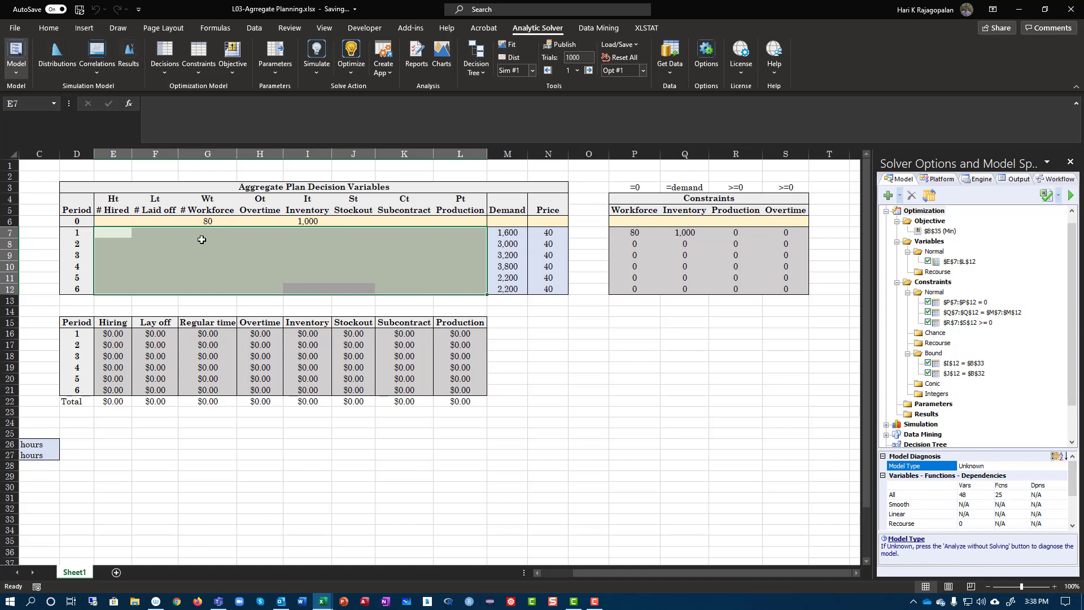
{"action": "left_click_drag", "start_coordinate": [113, 236], "coordinate": [451, 285]}
{"action": "left_click_drag", "start_coordinate": [451, 285], "coordinate": [452, 285]}
{"action": "left_click", "coordinate": [947, 284]}
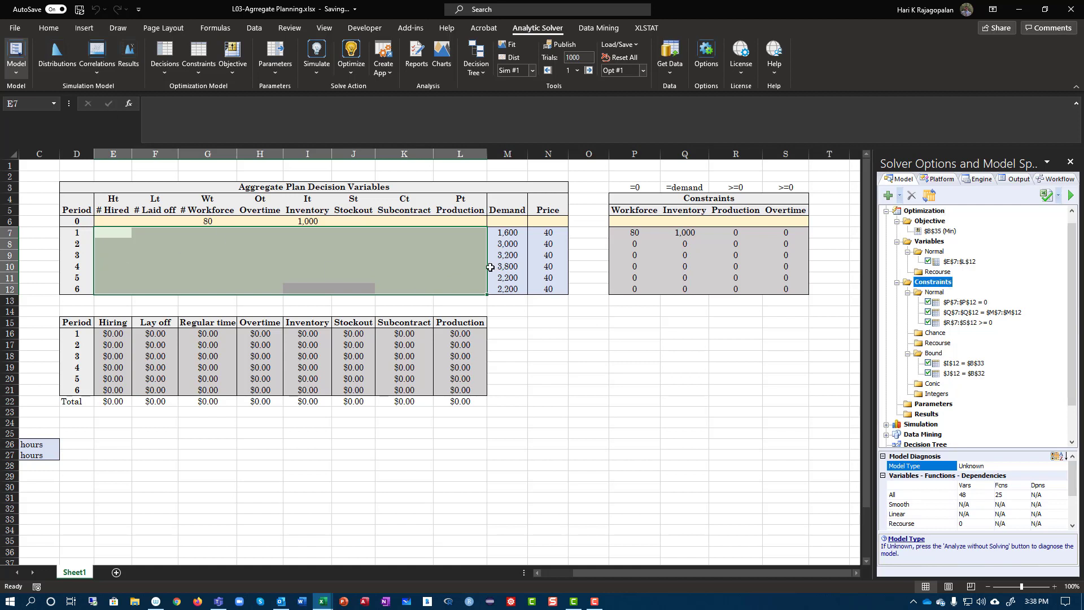
{"action": "left_click_drag", "start_coordinate": [120, 236], "coordinate": [456, 291]}
{"action": "left_click", "coordinate": [887, 196]}
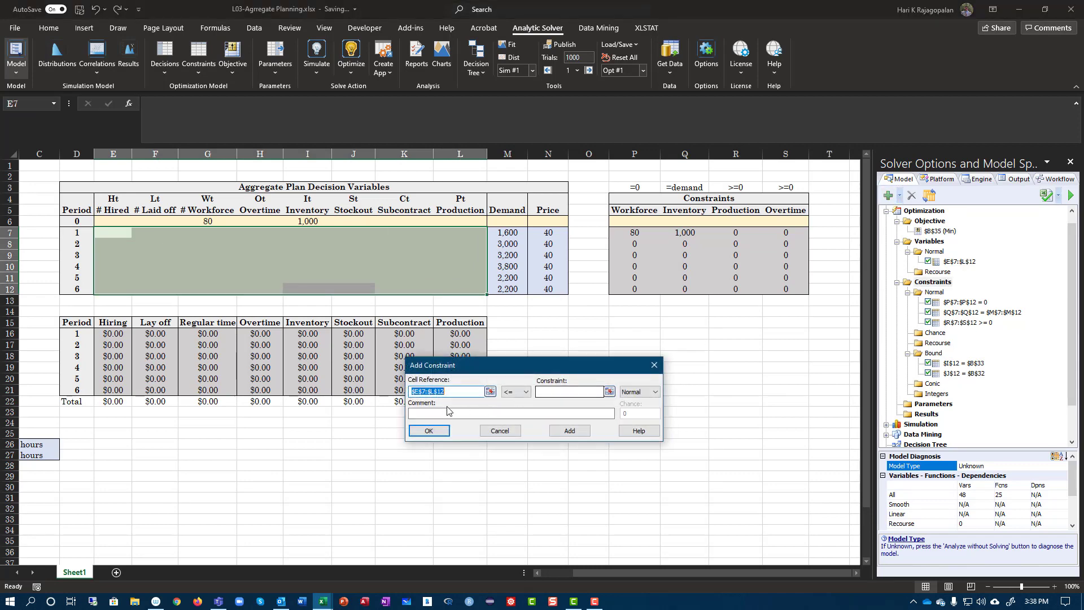
{"action": "left_click", "coordinate": [512, 392]}
{"action": "left_click", "coordinate": [515, 425]}
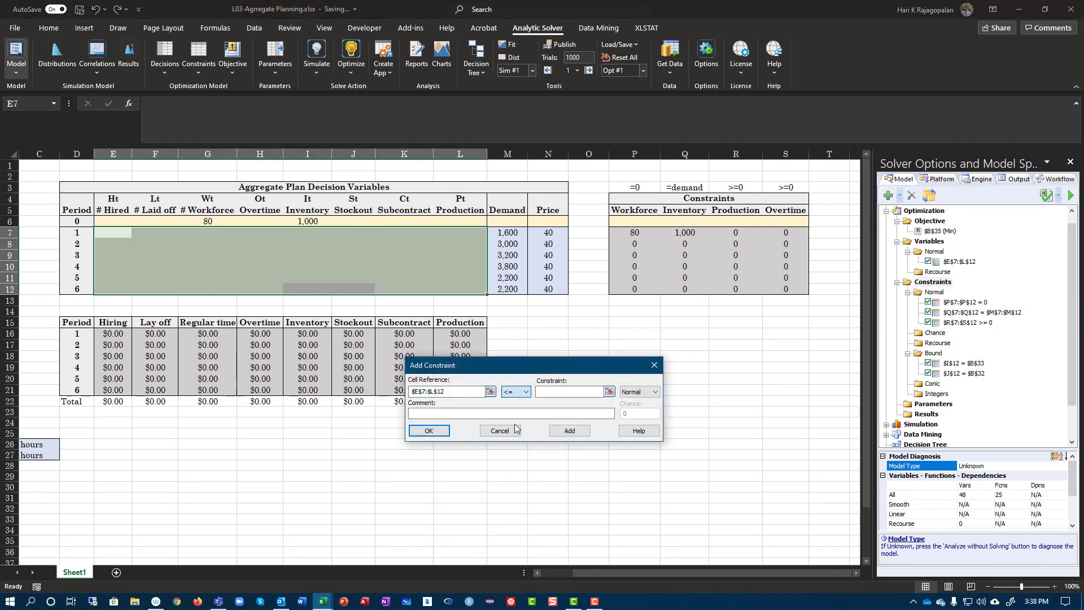
{"action": "left_click", "coordinate": [428, 431]}
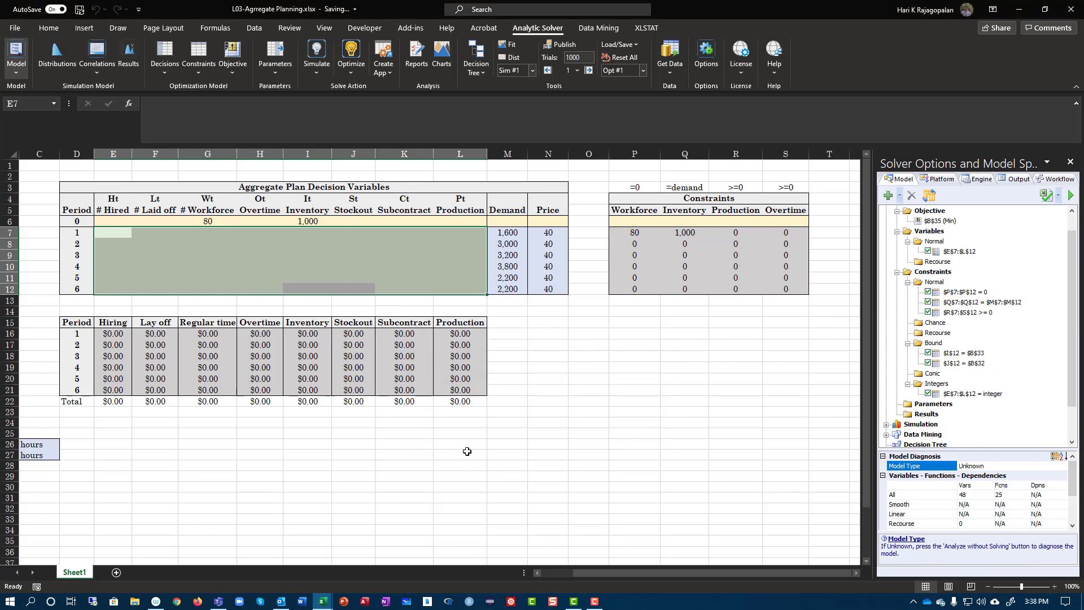
Solve the optimization model and close the Solver Options and Model Specifications pane
{"action": "left_click_drag", "start_coordinate": [747, 573], "coordinate": [696, 571]}
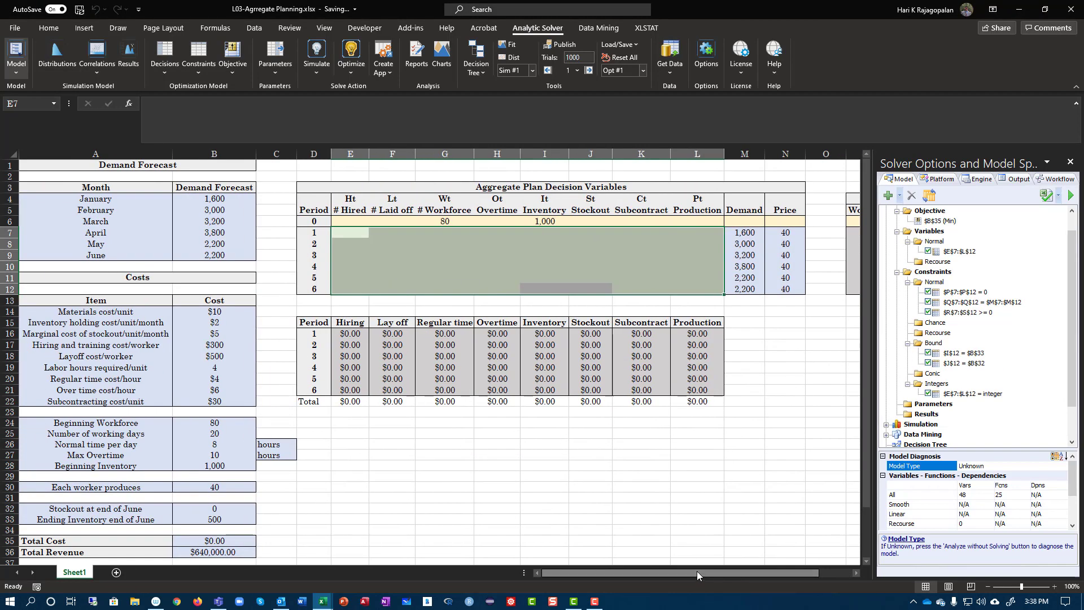
{"action": "left_click", "coordinate": [1070, 198]}
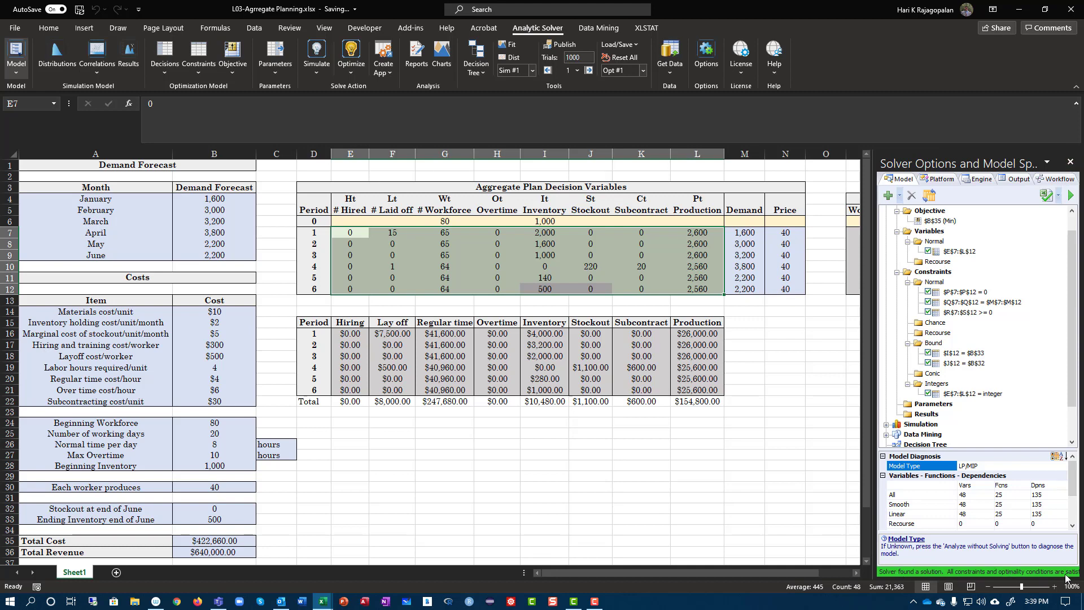
{"action": "left_click", "coordinate": [1070, 162]}
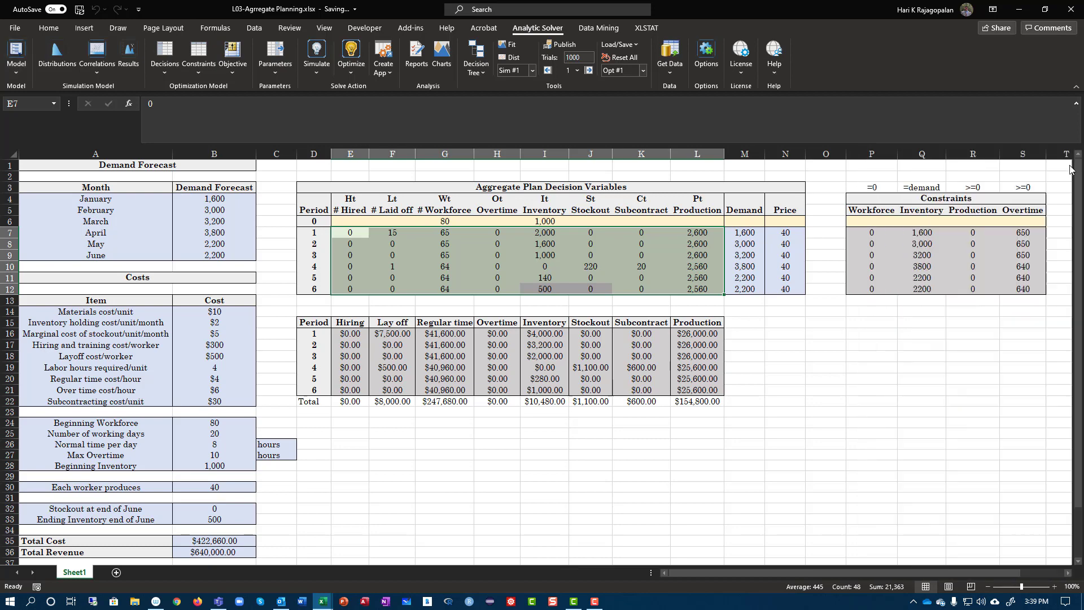
Examine the solved Total Cost in B35, the Seasonal Inventory in B40 and the Average flow time in B41
{"action": "left_click_drag", "start_coordinate": [941, 573], "coordinate": [884, 575]}
{"action": "scroll", "coordinate": [322, 507], "scroll_direction": "down", "scroll_amount": 6}
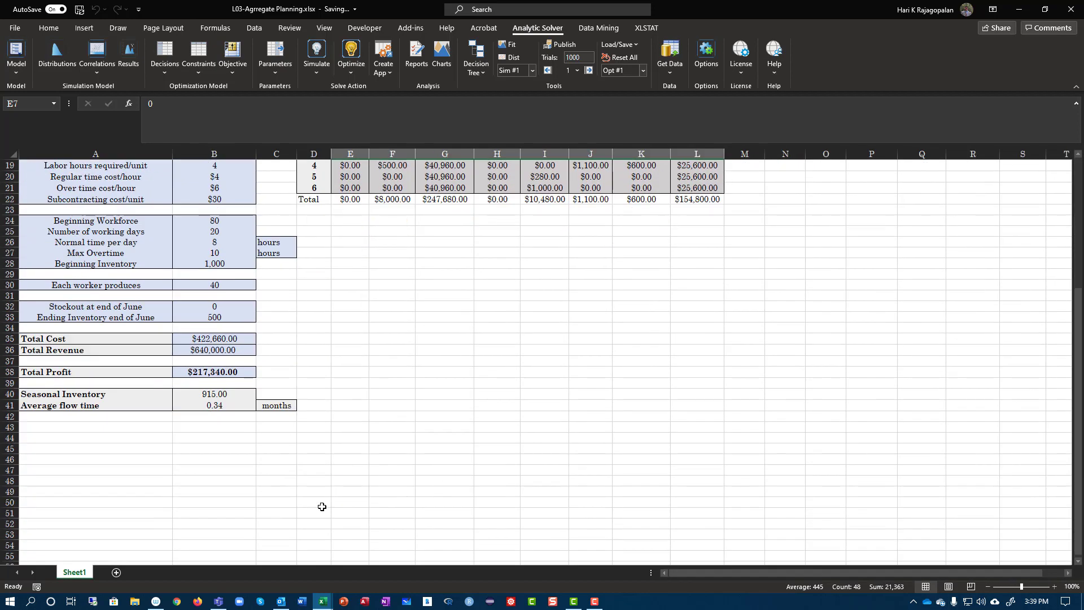
{"action": "scroll", "coordinate": [321, 507], "scroll_direction": "up", "scroll_amount": 1}
{"action": "left_click", "coordinate": [204, 373]}
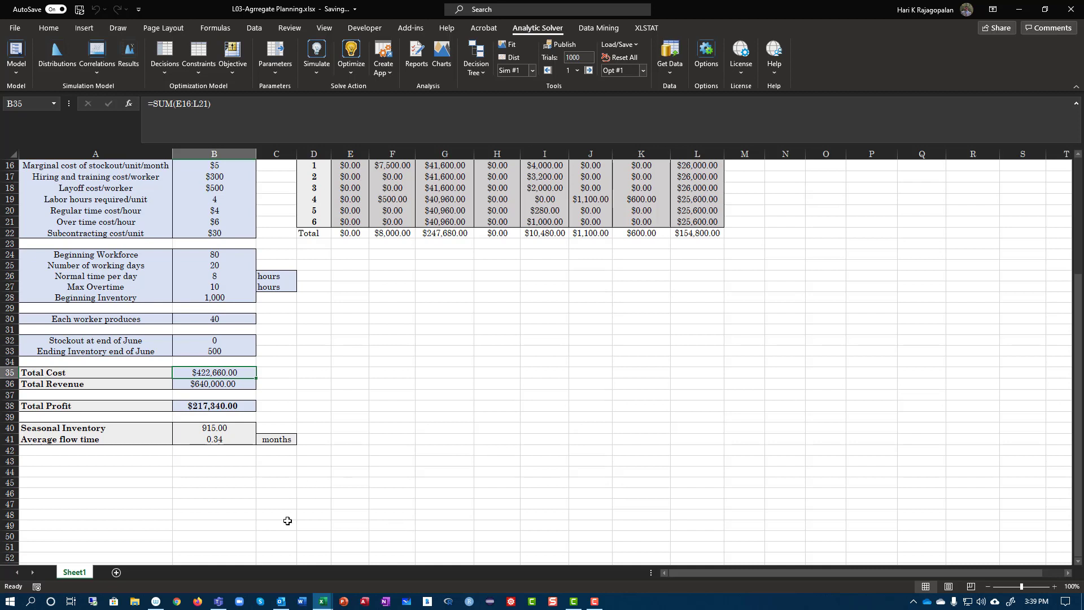
{"action": "left_click_drag", "start_coordinate": [49, 431], "coordinate": [230, 431]}
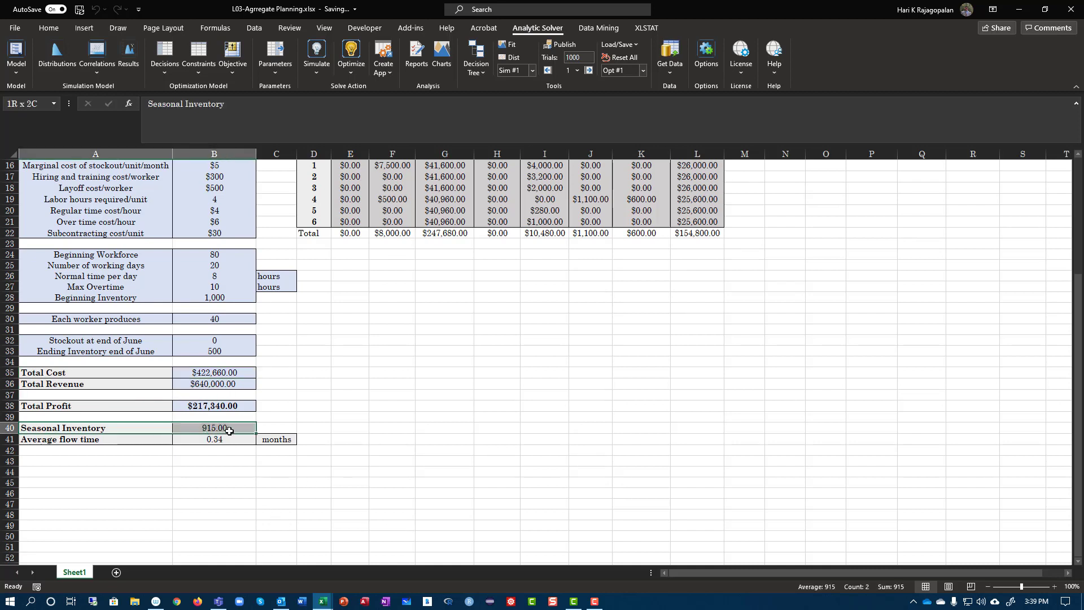
{"action": "left_click", "coordinate": [229, 431]}
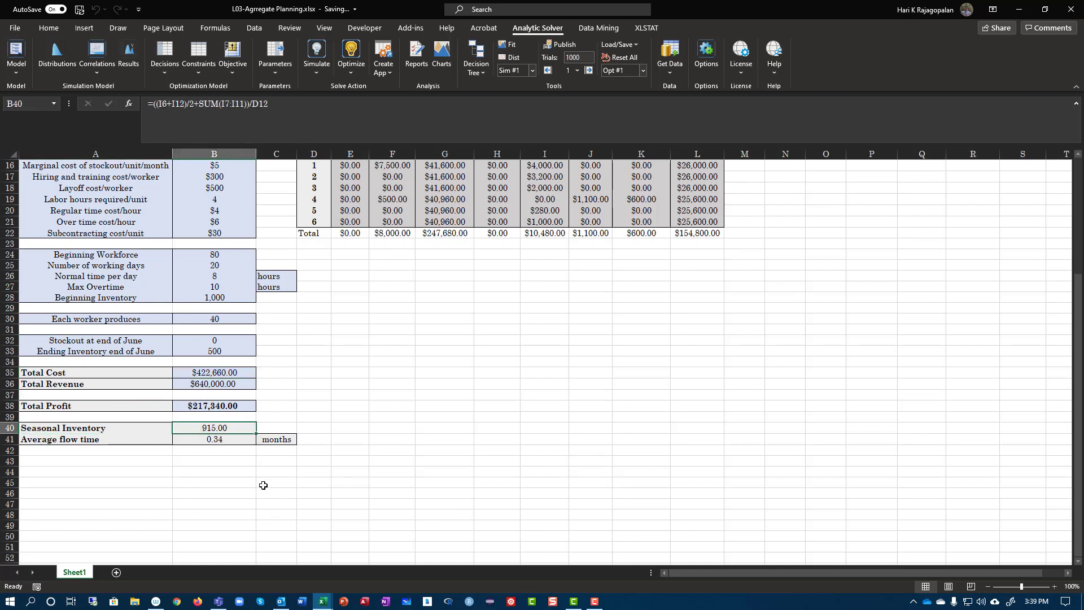
{"action": "left_click", "coordinate": [109, 440]}
{"action": "left_click", "coordinate": [224, 438]}
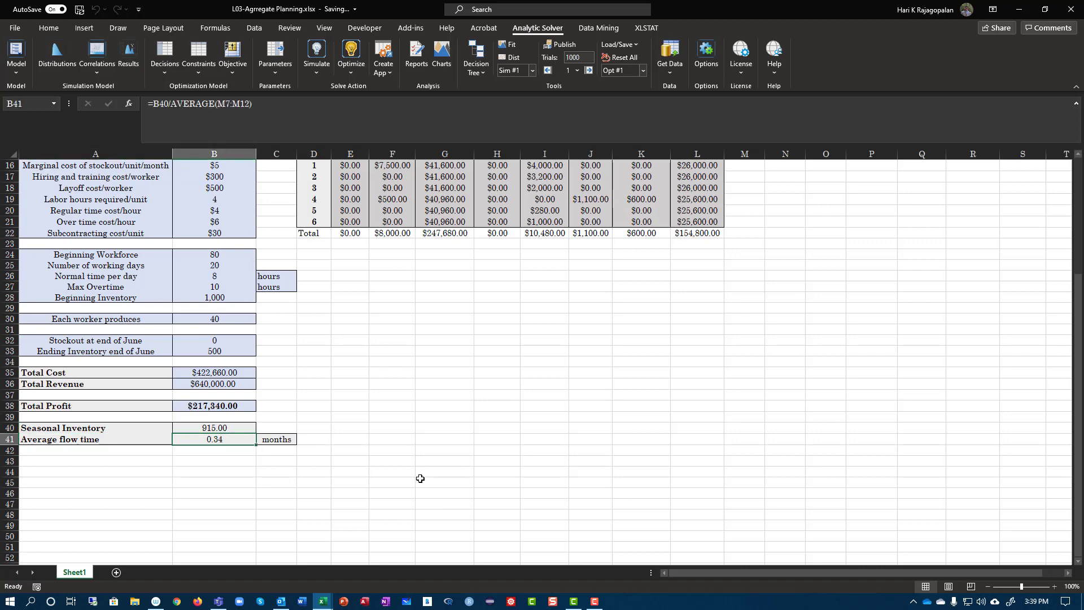
Review the optimized production, stockout and inventory quantities for periods 1 to 6 in the aggregate plan
{"action": "scroll", "coordinate": [426, 484], "scroll_direction": "up", "scroll_amount": 5}
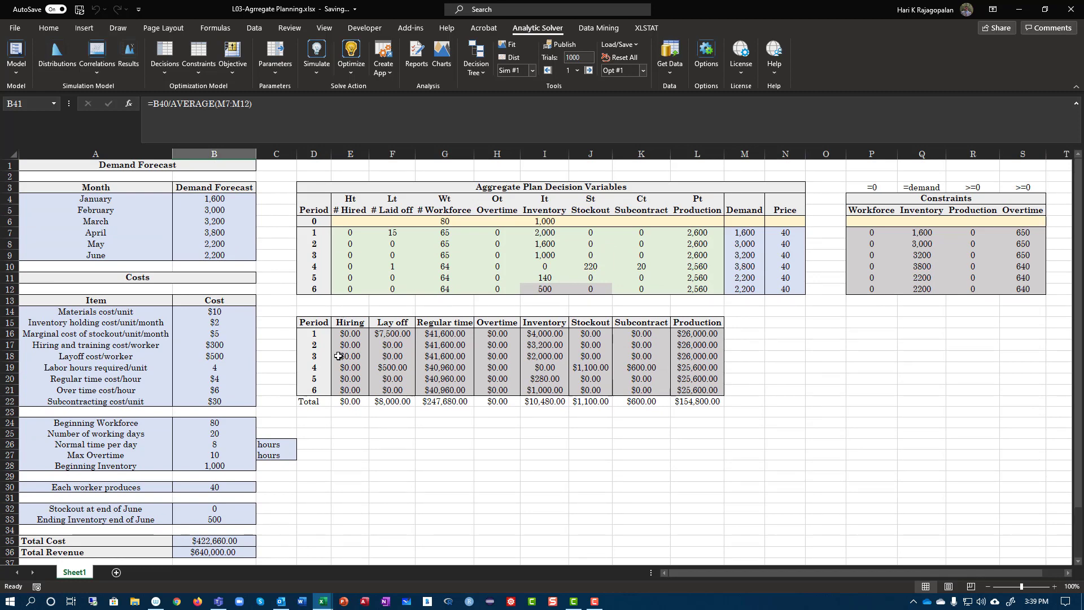
{"action": "left_click_drag", "start_coordinate": [701, 233], "coordinate": [701, 291]}
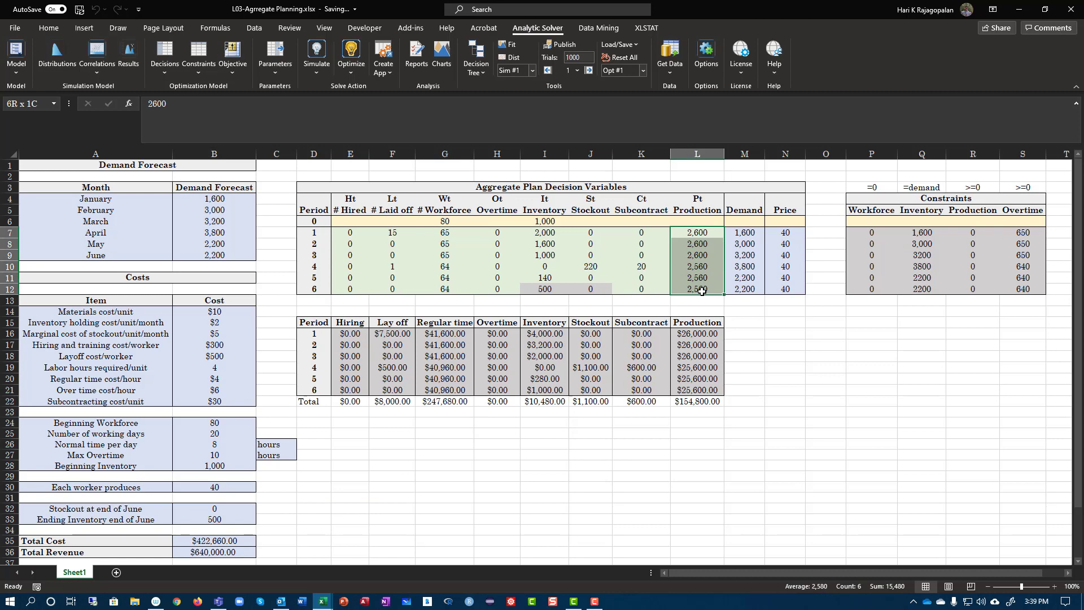
{"action": "left_click", "coordinate": [589, 256]}
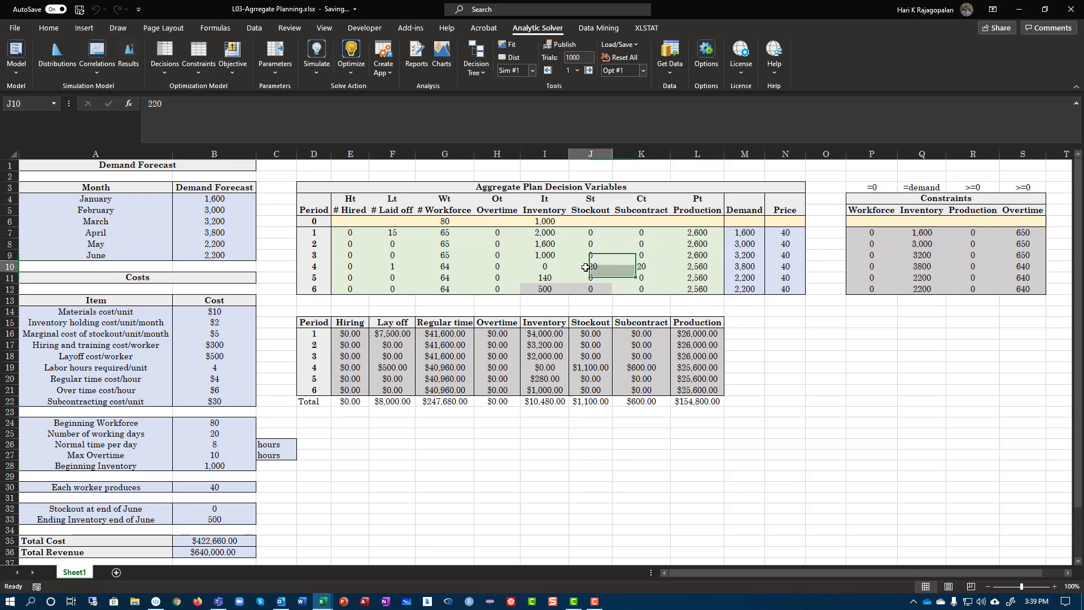
{"action": "left_click", "coordinate": [546, 232]}
{"action": "left_click_drag", "start_coordinate": [546, 232], "coordinate": [545, 291]}
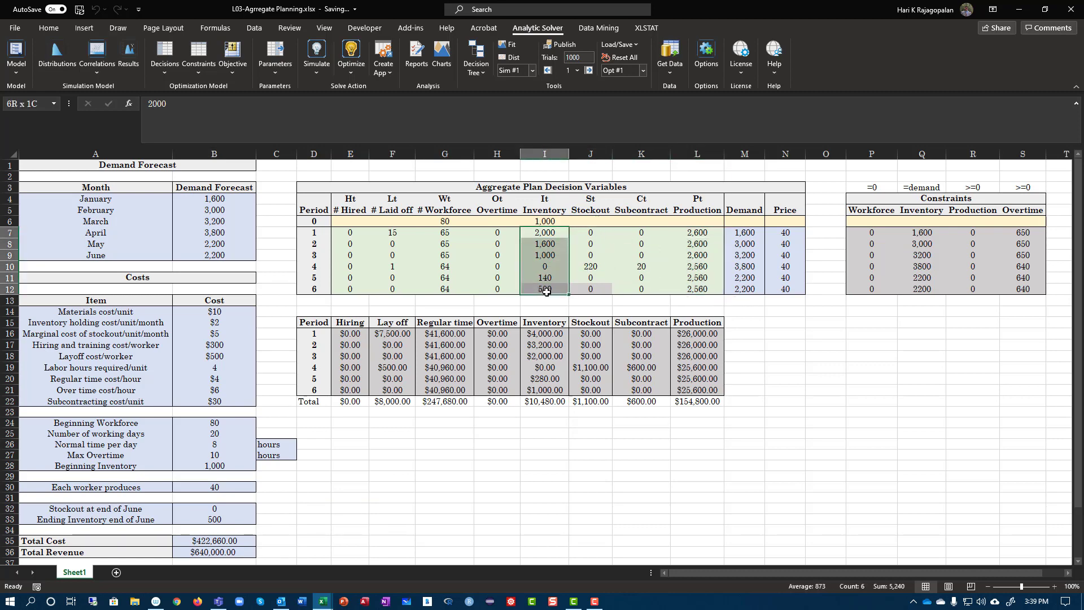
Review the period-by-period inventory in column I and the laid-off and workforce figures in F7:G12 of the aggregate plan
{"action": "left_click", "coordinate": [552, 245]}
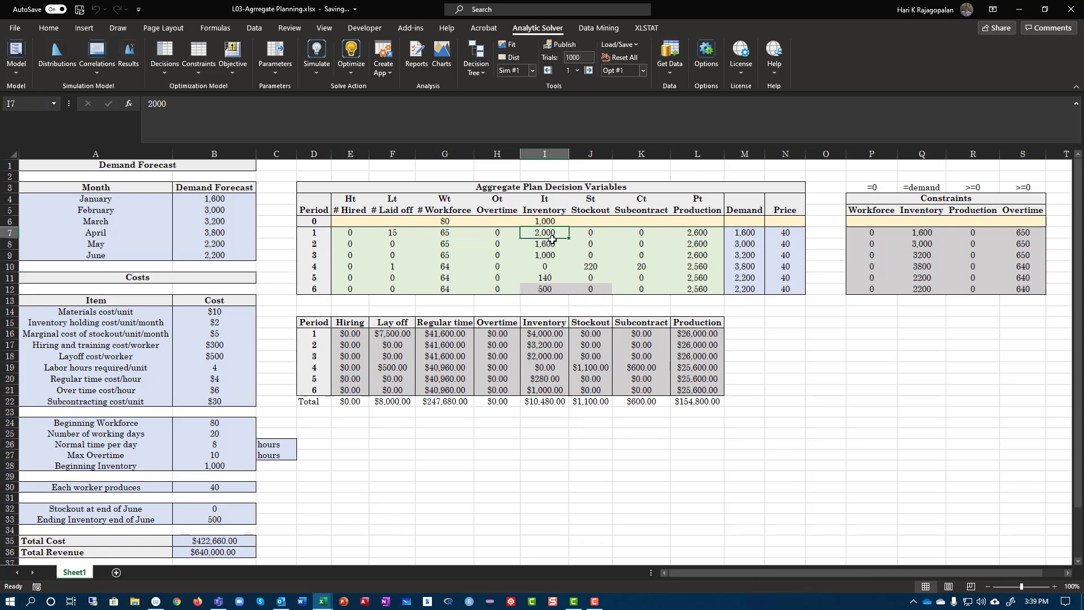
{"action": "key", "text": "Down"}
{"action": "key", "text": "Down"}
{"action": "key", "text": "Down"}
{"action": "key", "text": "Down"}
{"action": "key", "text": "Down"}
{"action": "left_click_drag", "start_coordinate": [385, 234], "coordinate": [445, 244]}
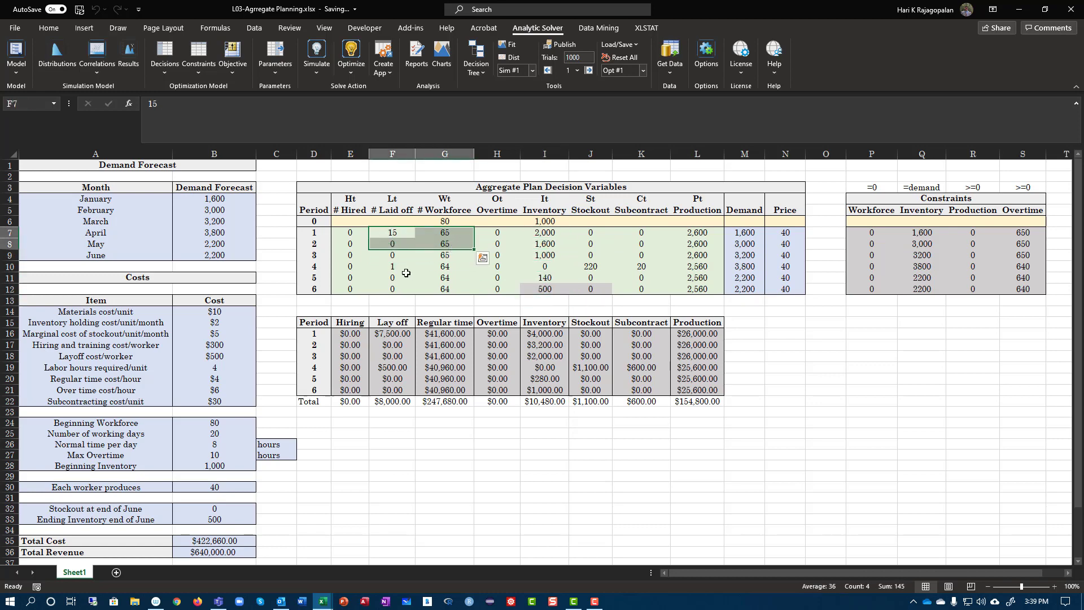
{"action": "left_click_drag", "start_coordinate": [387, 266], "coordinate": [434, 284]}
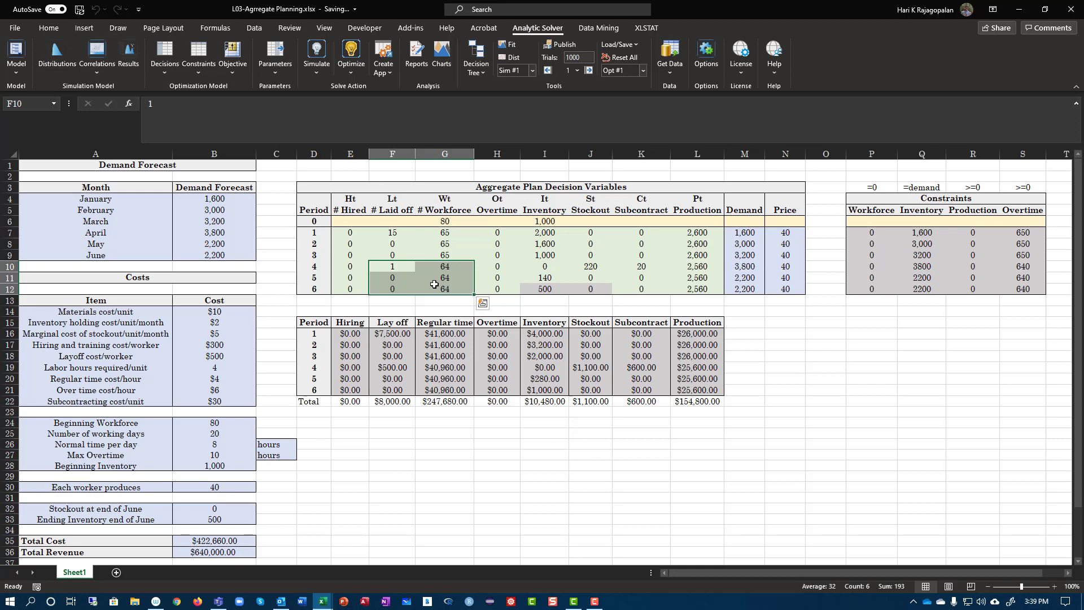
{"action": "left_click", "coordinate": [543, 508]}
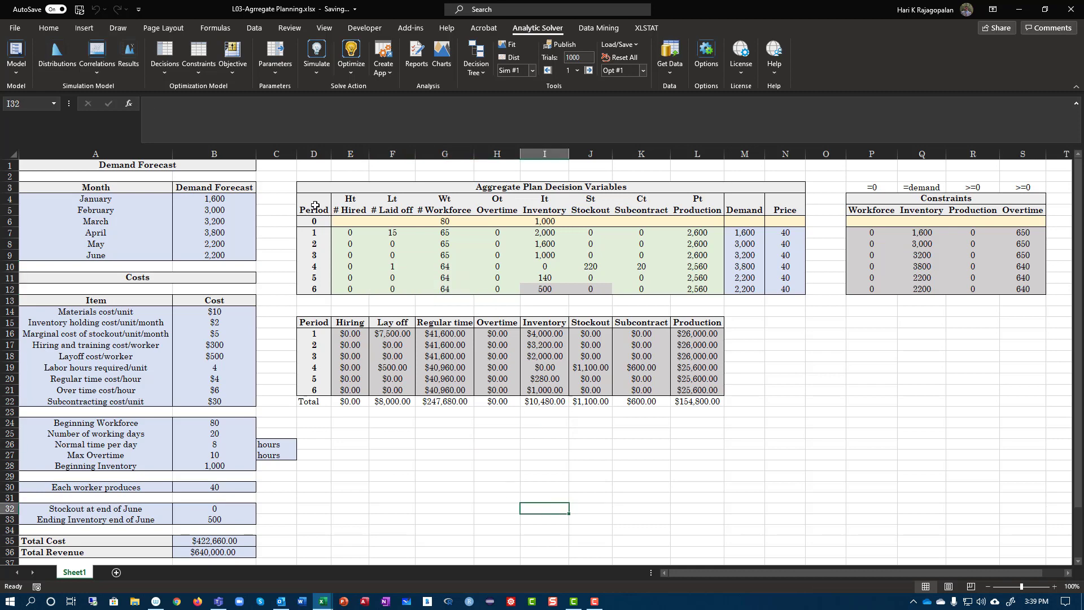
Insert a scatter chart with straight lines and markers from the Period column D5:D12 and the Inventory-to-Demand columns I5:M12
{"action": "left_click", "coordinate": [315, 205]}
{"action": "left_click_drag", "start_coordinate": [316, 205], "coordinate": [317, 292]}
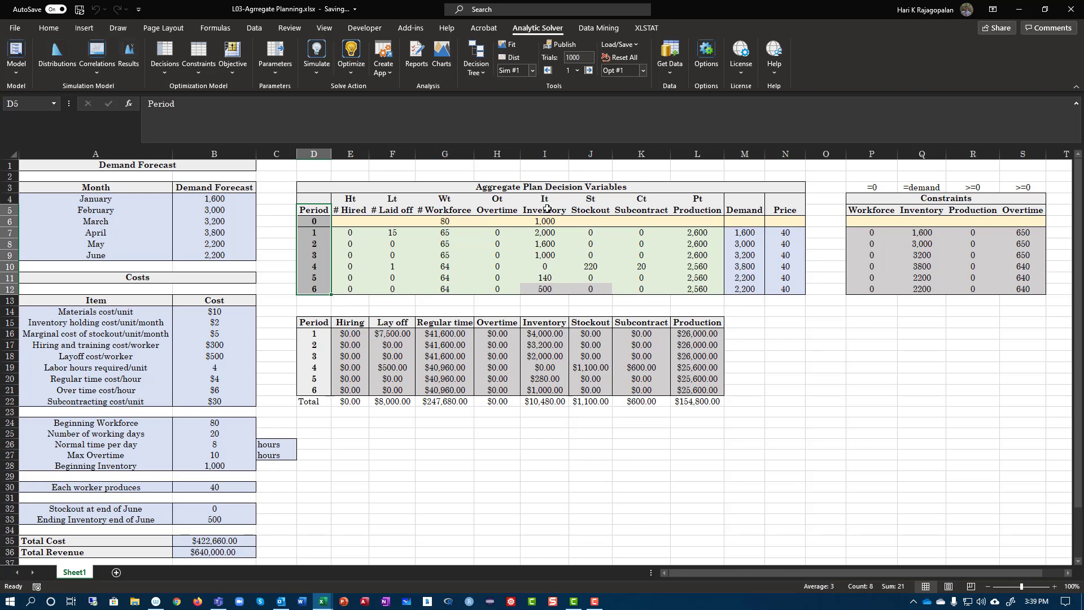
{"action": "left_click_drag", "start_coordinate": [545, 210], "coordinate": [736, 288], "text": "ctrl"}
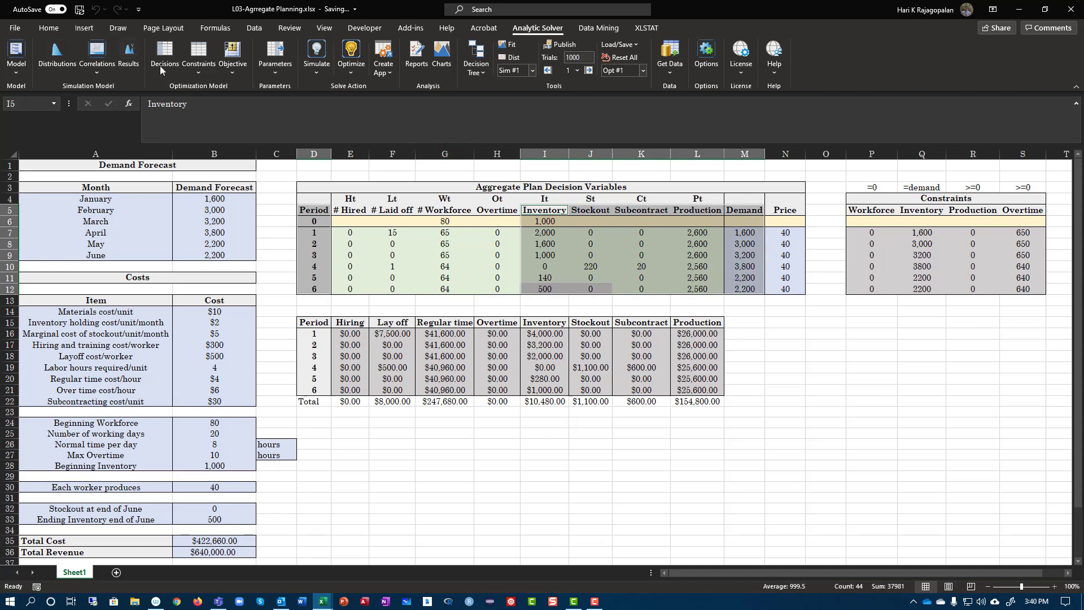
{"action": "left_click", "coordinate": [84, 28]}
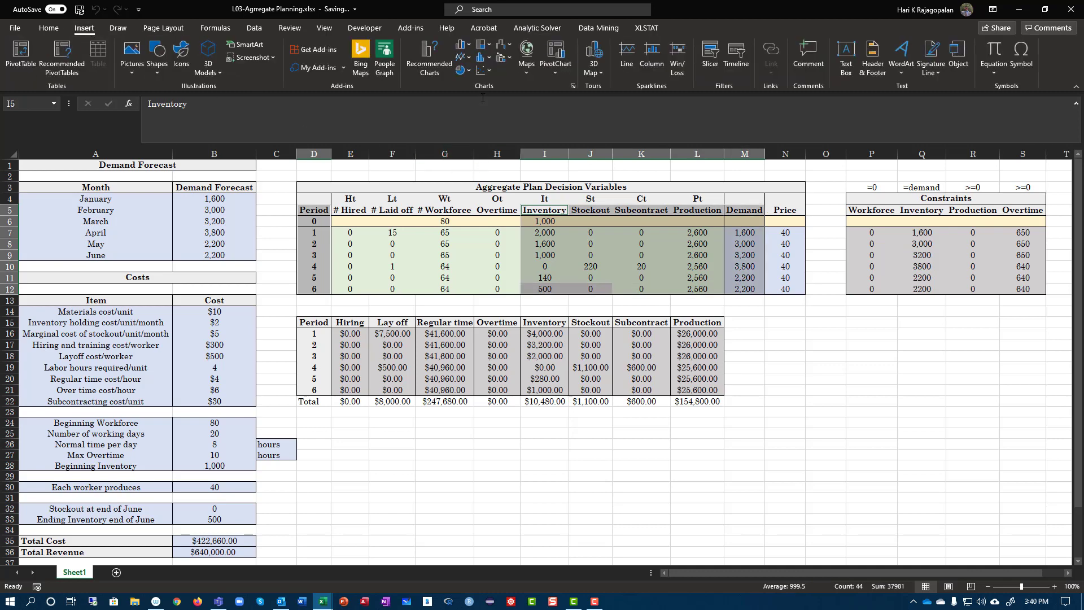
{"action": "left_click", "coordinate": [471, 59]}
{"action": "left_click", "coordinate": [680, 25]}
{"action": "left_click", "coordinate": [483, 70]}
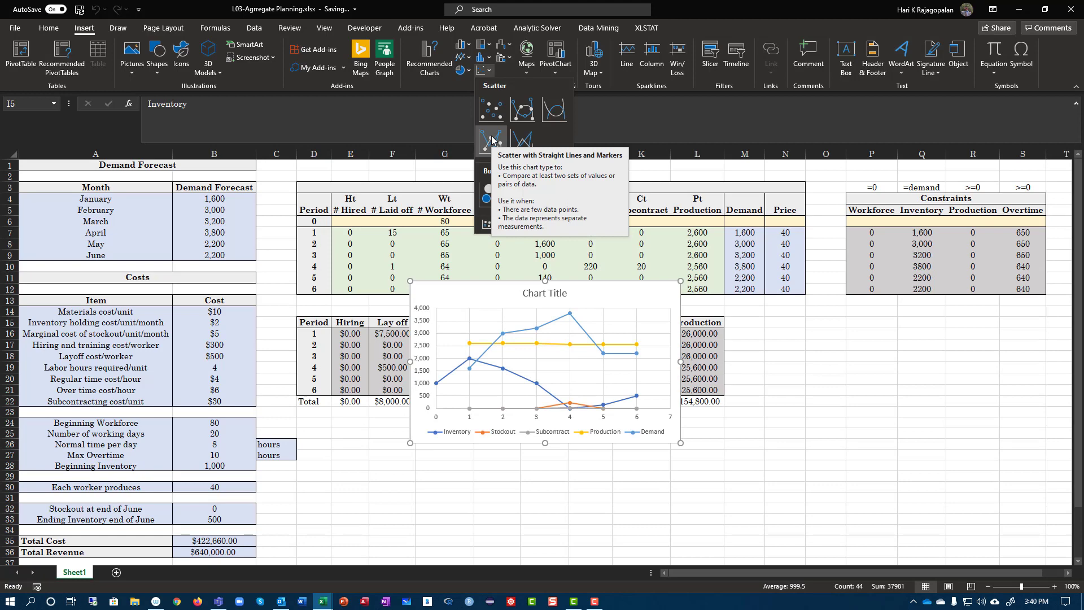
{"action": "left_click", "coordinate": [491, 140]}
Place the new scatter chart beside the cost table, below the Constraints block, and title it "Production Plan"
{"action": "left_click_drag", "start_coordinate": [487, 280], "coordinate": [486, 313]}
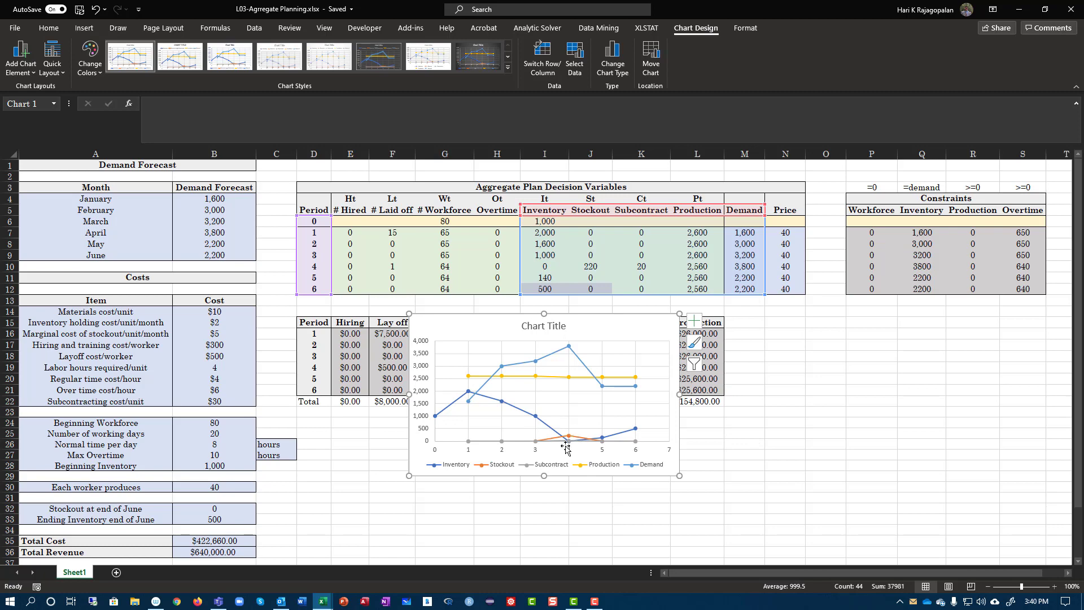
{"action": "left_click_drag", "start_coordinate": [601, 308], "coordinate": [932, 300]}
{"action": "double_click", "coordinate": [877, 319]}
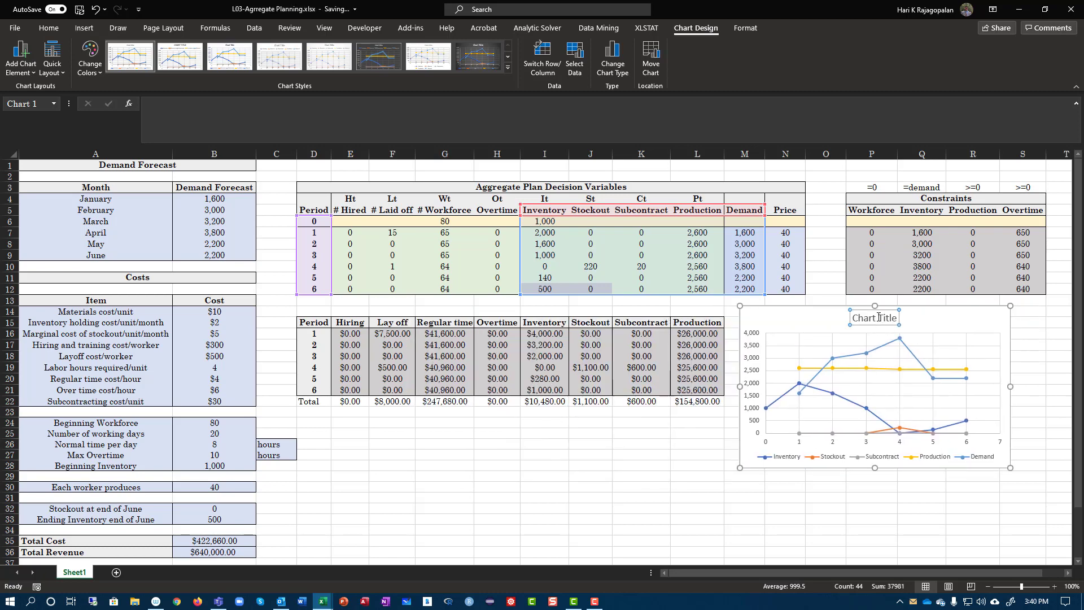
{"action": "left_click", "coordinate": [1070, 162]}
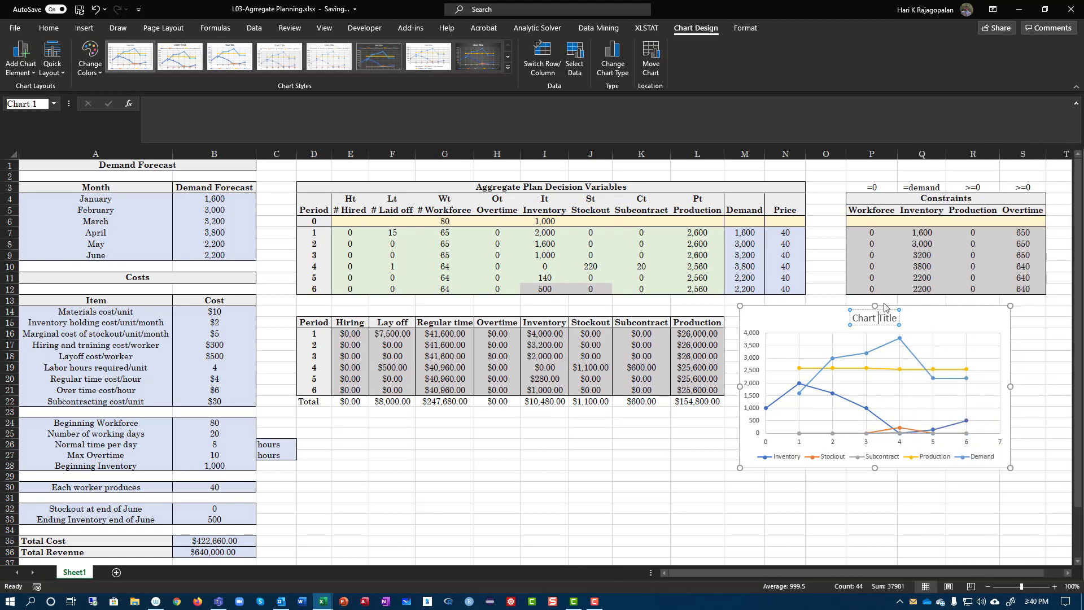
{"action": "left_click_drag", "start_coordinate": [854, 319], "coordinate": [899, 319]}
{"action": "type", "text": "Production Plan"}
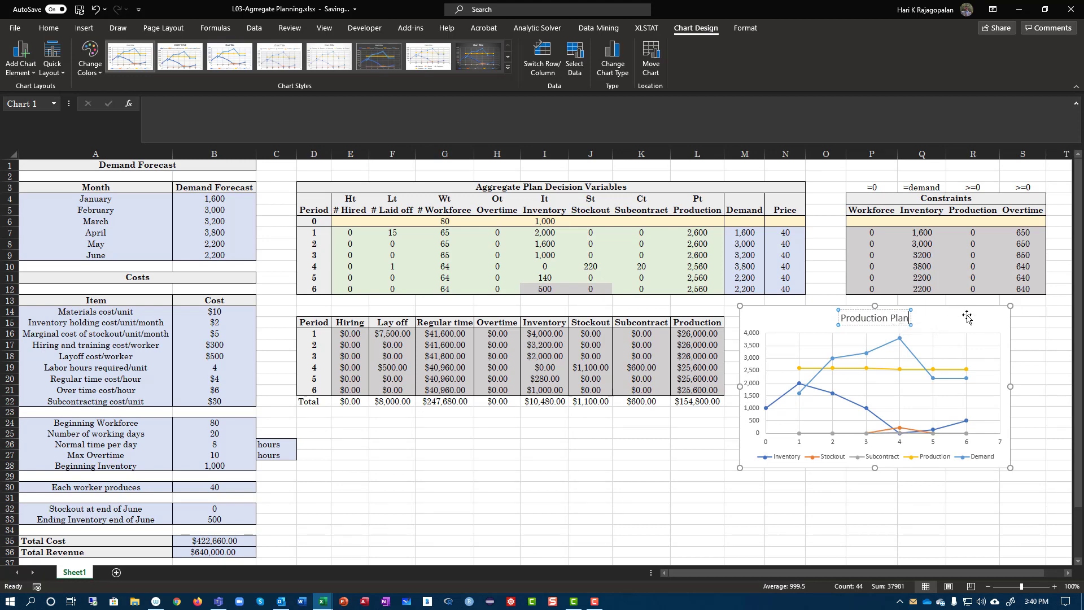
{"action": "left_click", "coordinate": [892, 331]}
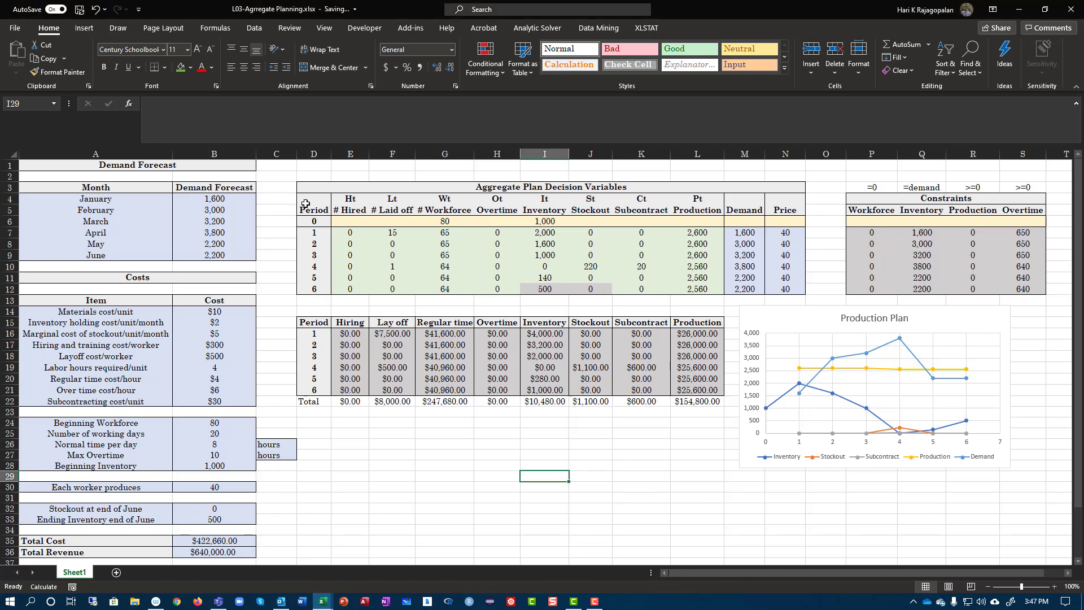
Insert a scatter chart with straight lines and markers from D5:G12 and move it down over the cost table
{"action": "left_click_drag", "start_coordinate": [315, 208], "coordinate": [428, 290]}
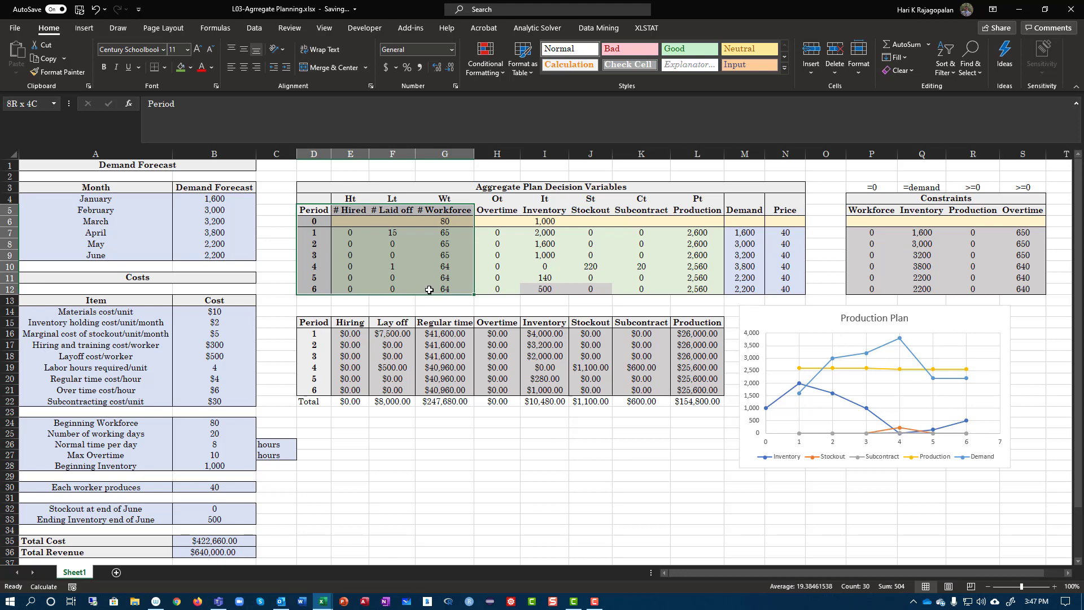
{"action": "left_click", "coordinate": [84, 27]}
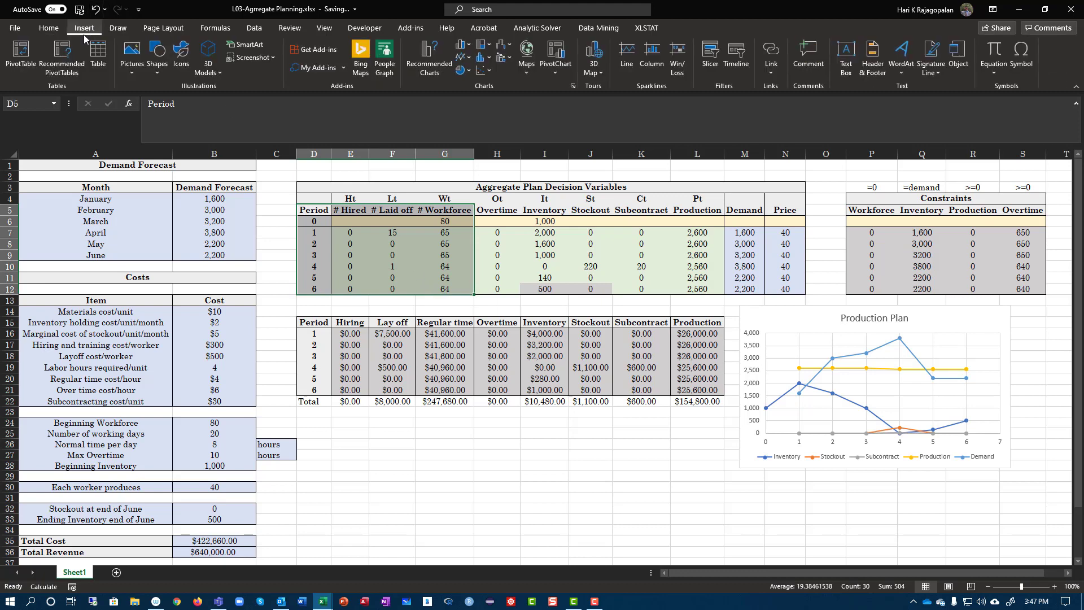
{"action": "left_click", "coordinate": [488, 70]}
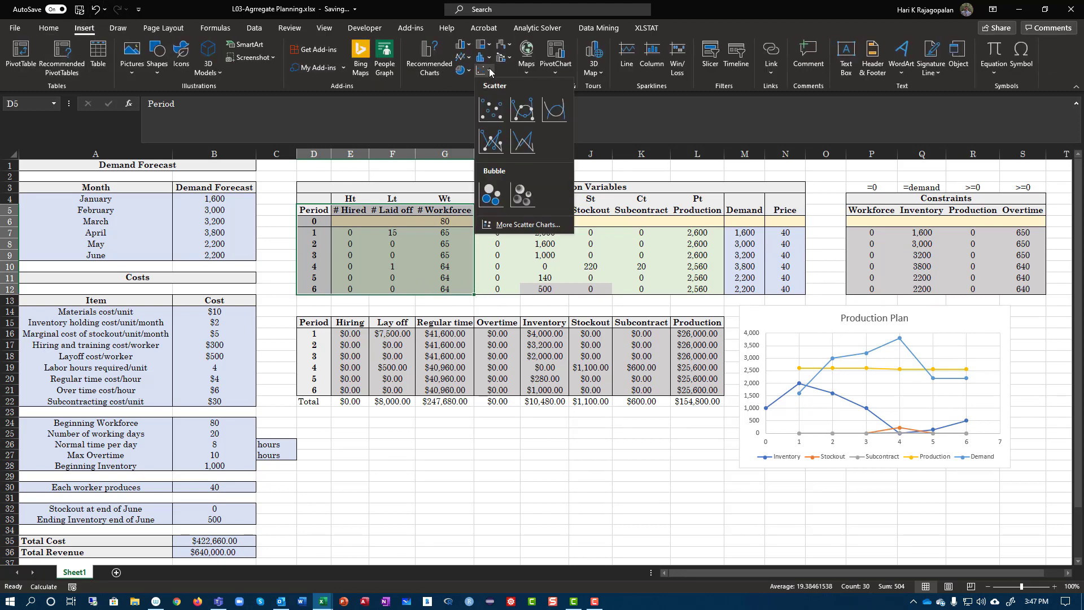
{"action": "left_click", "coordinate": [492, 141]}
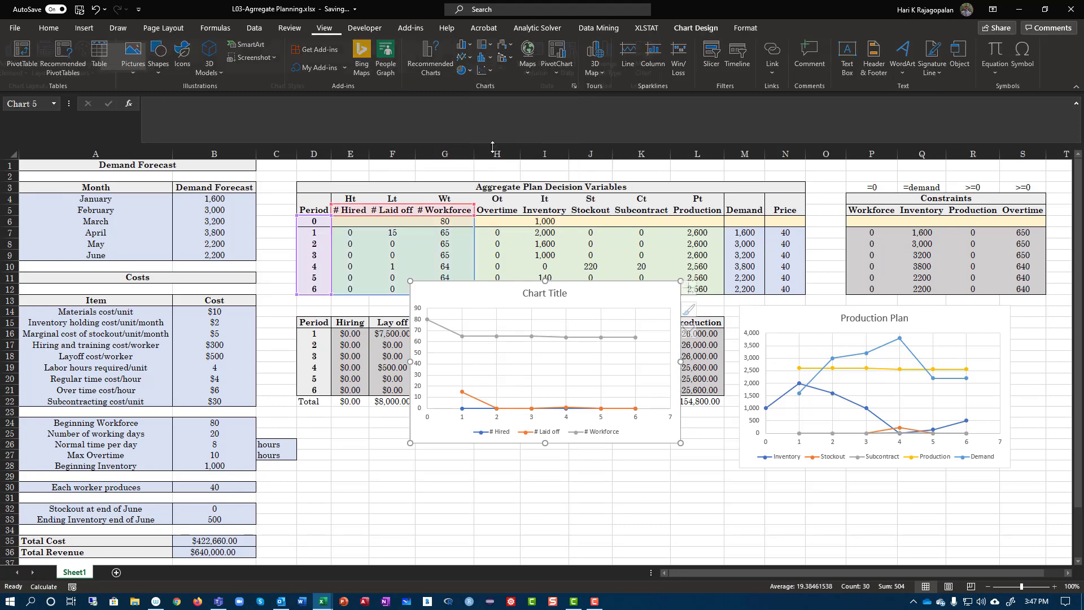
{"action": "left_click_drag", "start_coordinate": [480, 298], "coordinate": [470, 329]}
{"action": "left_click", "coordinate": [423, 342]}
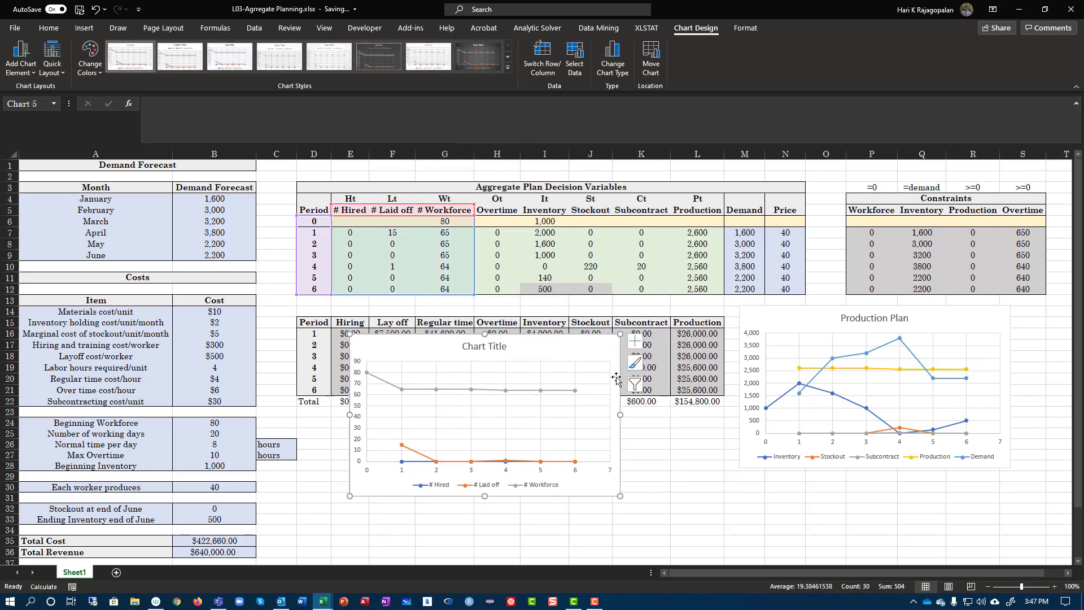
Change the workforce chart to a Clustered Column - Line combo, with # Hired and # Laid off as columns and # Workforce as a line
{"action": "left_click", "coordinate": [612, 62]}
{"action": "left_click_drag", "start_coordinate": [520, 145], "coordinate": [824, 31]}
{"action": "left_click", "coordinate": [710, 304]}
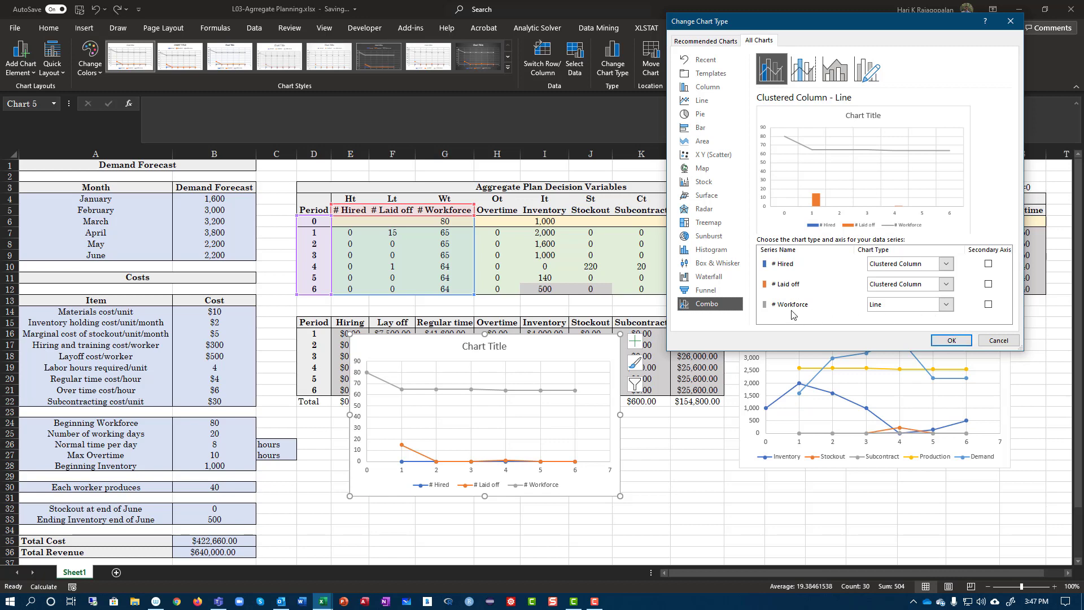
{"action": "left_click", "coordinate": [949, 340]}
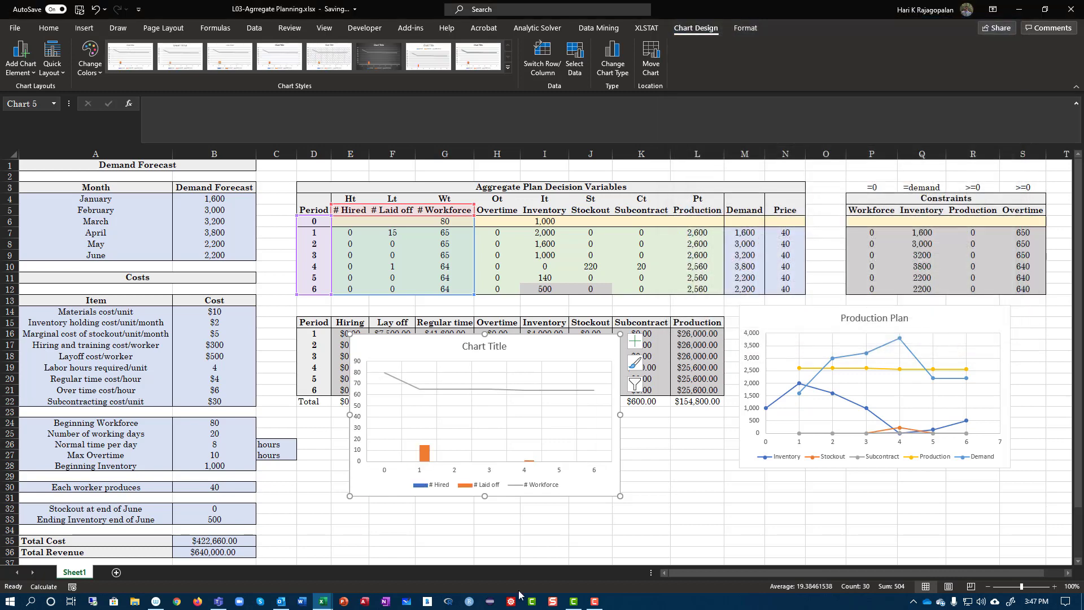
Fill the # Laid off columns in the combo chart with the standard red color
{"action": "right_click", "coordinate": [424, 455]}
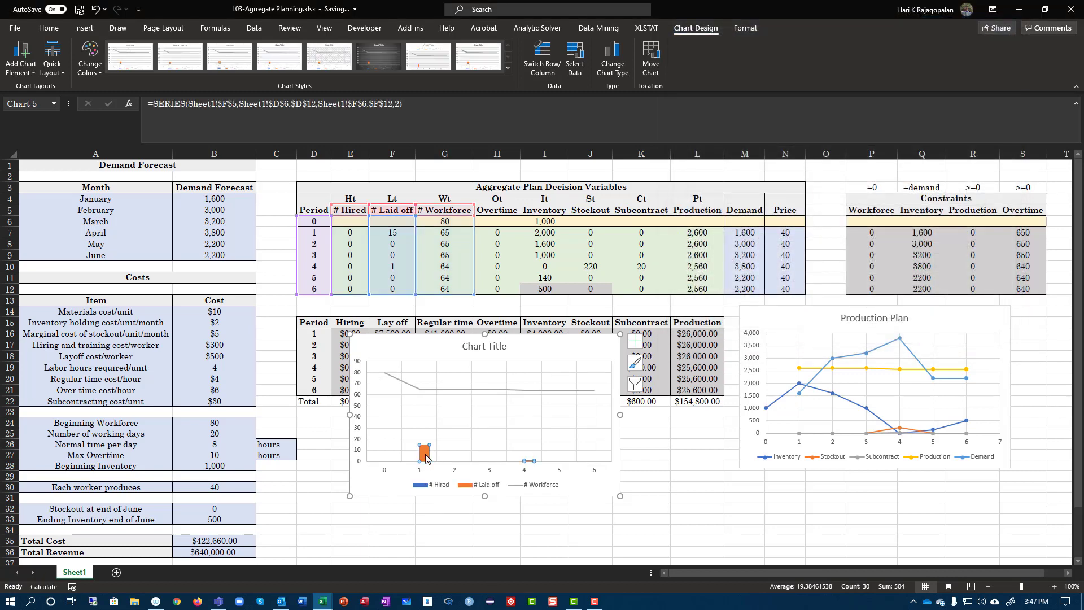
{"action": "left_click", "coordinate": [439, 424]}
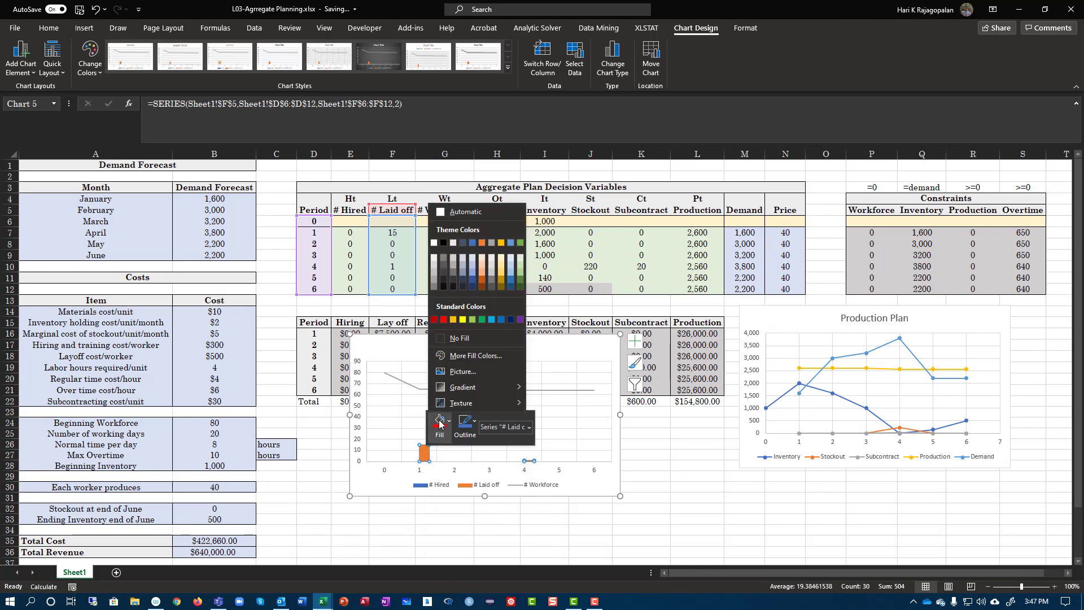
{"action": "left_click", "coordinate": [444, 319]}
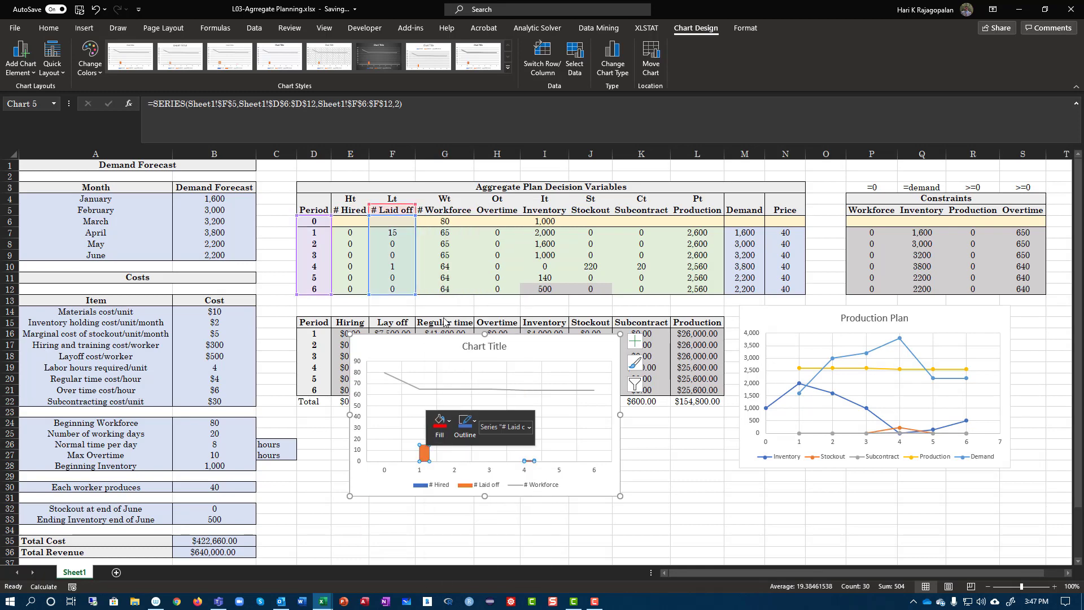
{"action": "left_click", "coordinate": [424, 487]}
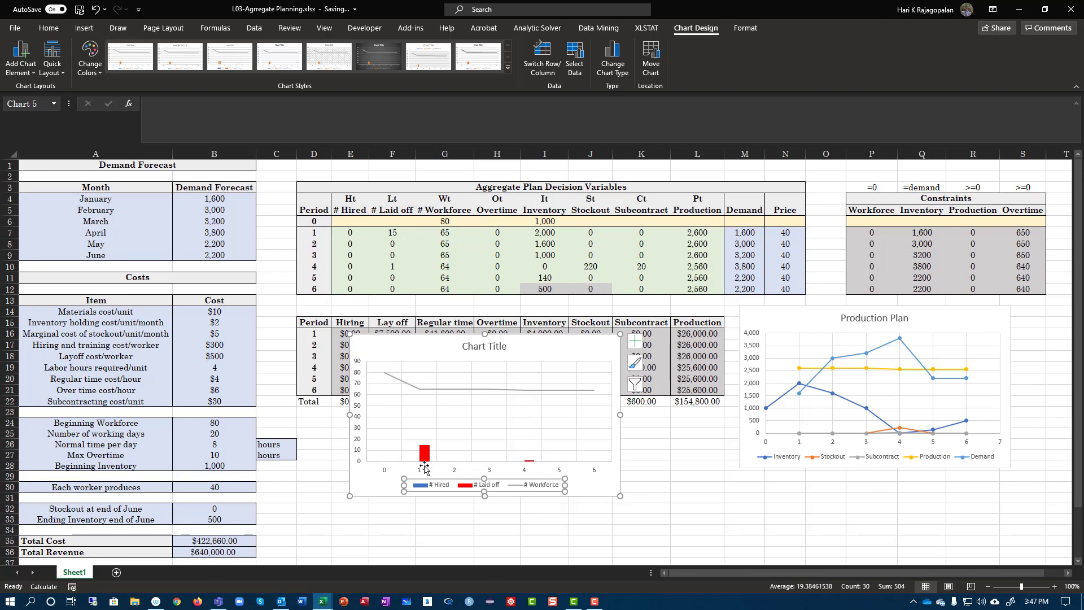
{"action": "left_click", "coordinate": [535, 524]}
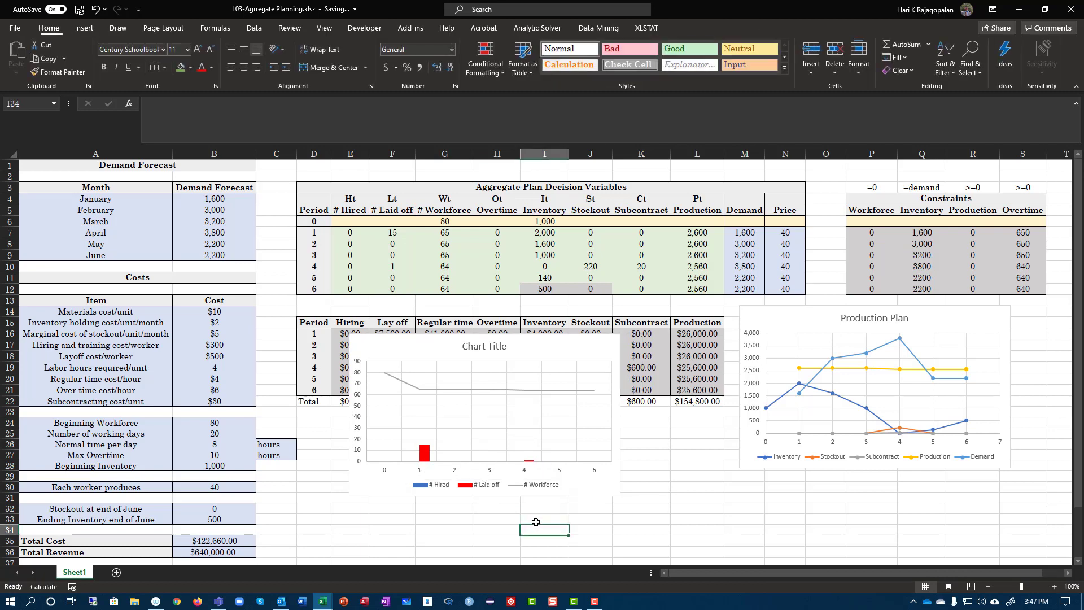
{"action": "left_click", "coordinate": [466, 389]}
{"action": "right_click", "coordinate": [466, 389]}
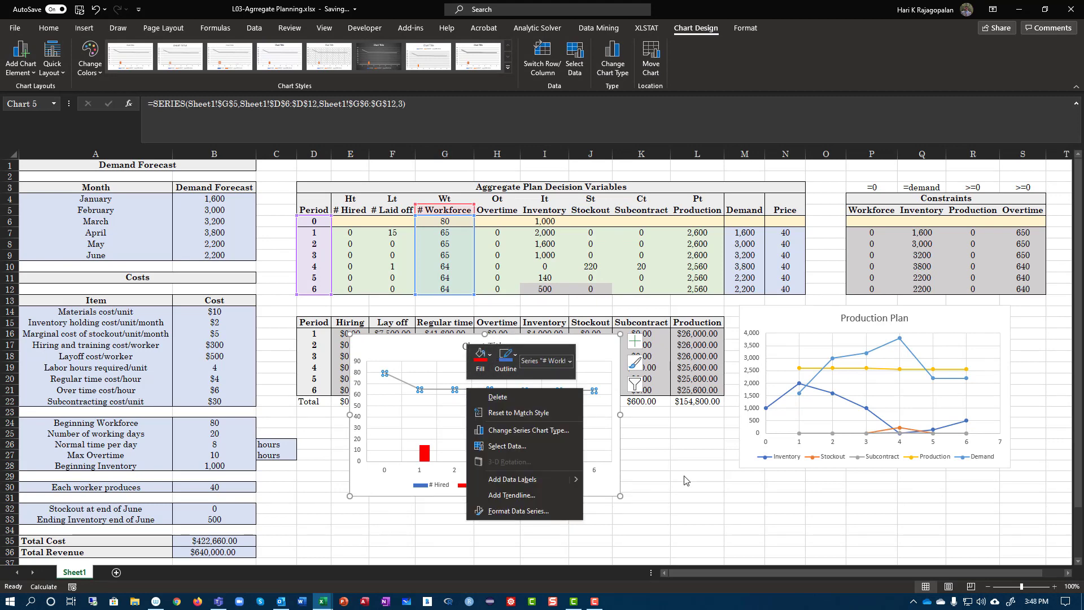
{"action": "key", "text": "Escape"}
Replace the combo chart's title with "Workforce Plan"
{"action": "left_click", "coordinate": [485, 346]}
{"action": "double_click", "coordinate": [485, 347]}
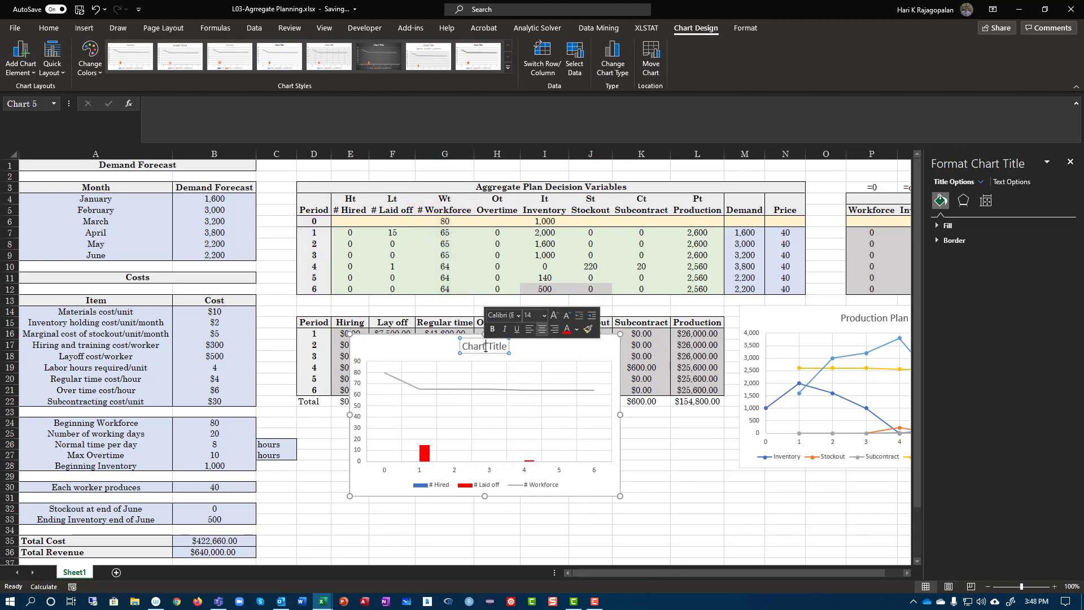
{"action": "left_click", "coordinate": [471, 346]}
{"action": "left_click_drag", "start_coordinate": [490, 344], "coordinate": [511, 345]}
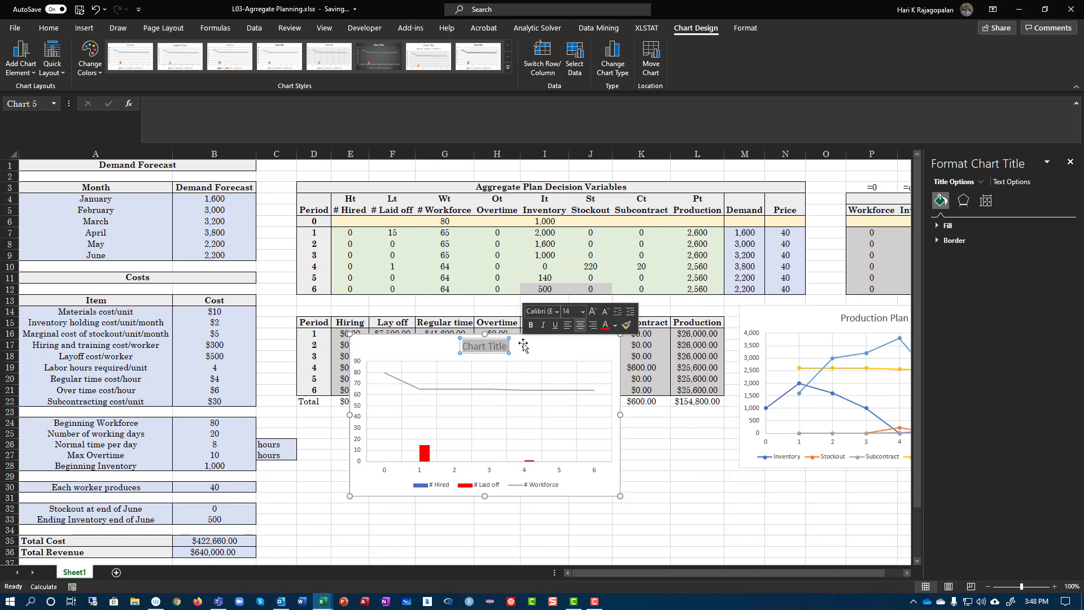
{"action": "type", "text": "Workfore"}
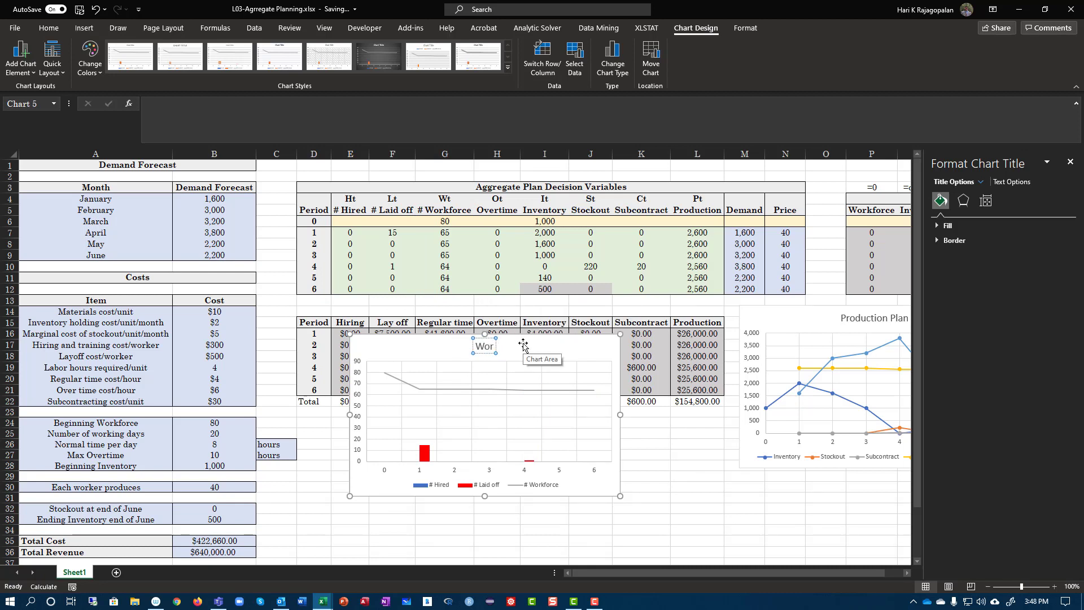
{"action": "key", "text": "BackSpace"}
{"action": "type", "text": "ce Plan"}
{"action": "left_click", "coordinate": [559, 528]}
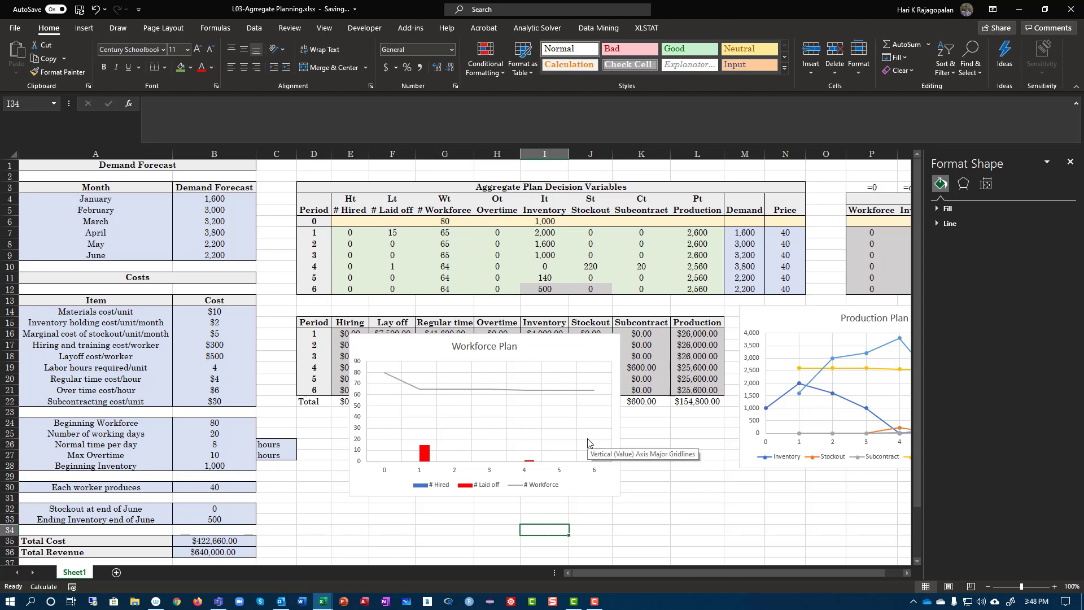
Arrange the Workforce Plan and Production Plan charts side by side over the decision variables and cost tables
{"action": "left_click", "coordinate": [517, 341]}
{"action": "left_click_drag", "start_coordinate": [517, 341], "coordinate": [385, 227]}
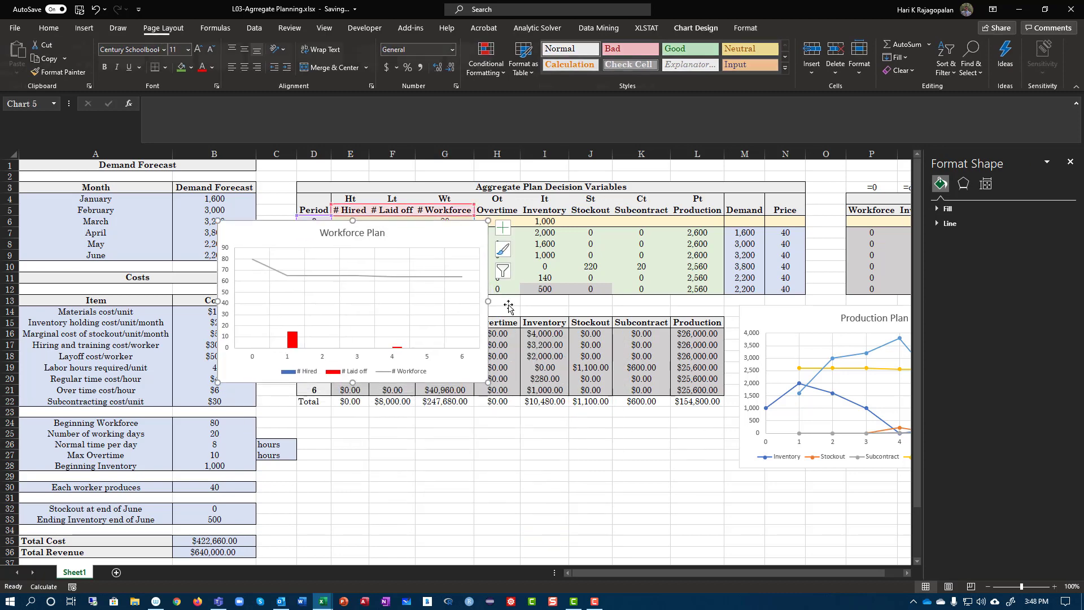
{"action": "left_click_drag", "start_coordinate": [760, 318], "coordinate": [515, 232]}
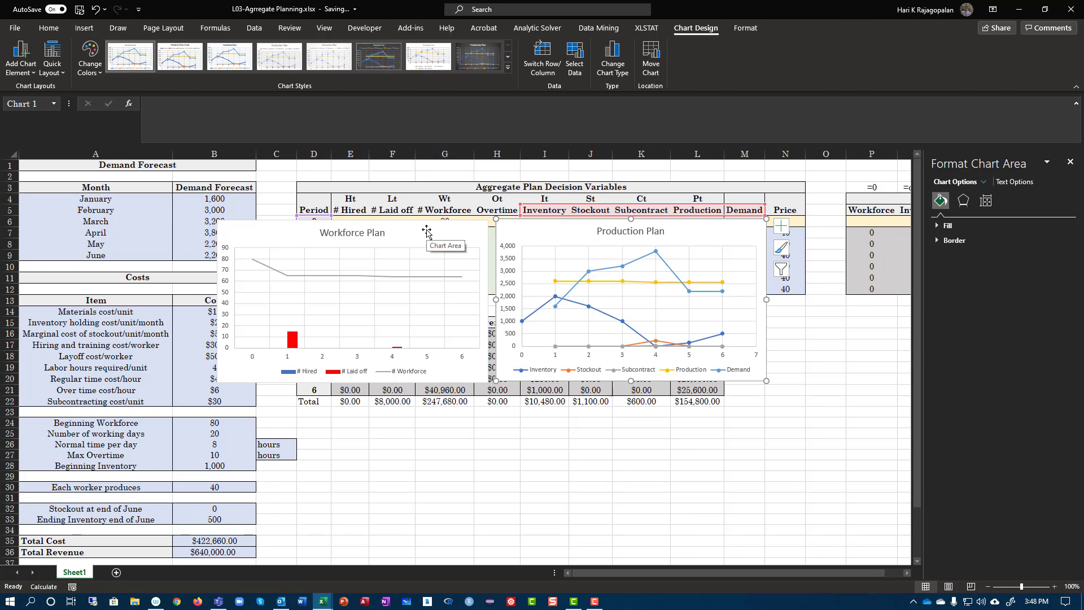
Examine the Total Cost in B35, the Seasonal Inventory in B40 and the Average flow time in B41
{"action": "left_click", "coordinate": [216, 541]}
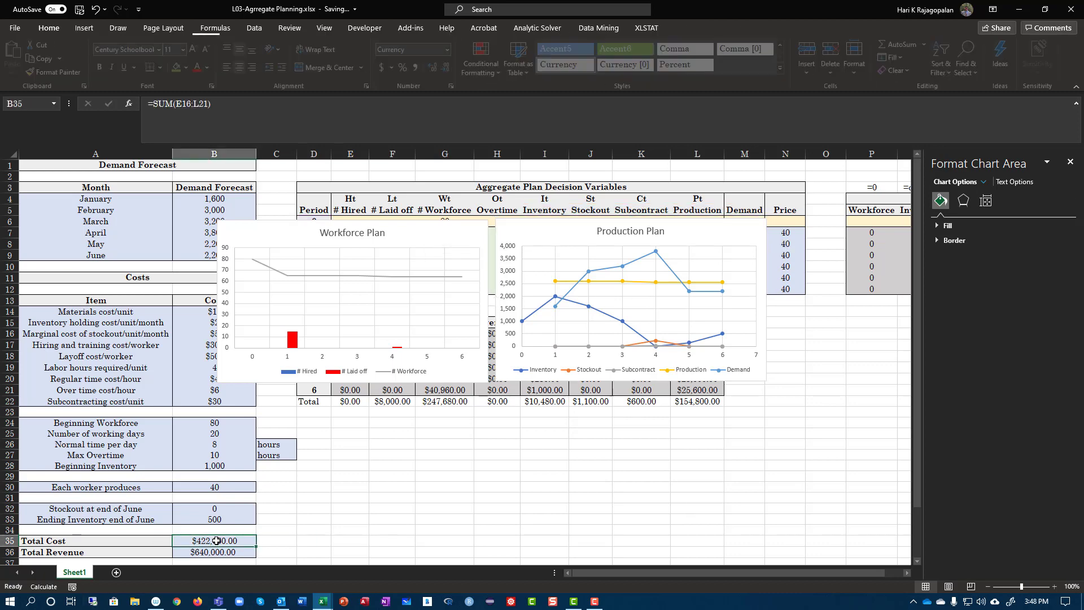
{"action": "scroll", "coordinate": [243, 520], "scroll_direction": "down", "scroll_amount": 3}
{"action": "mouse_move", "coordinate": [222, 495]}
{"action": "left_mouse_down"}
{"action": "mouse_move", "coordinate": [219, 514]}
{"action": "mouse_move", "coordinate": [226, 501]}
{"action": "left_mouse_up"}
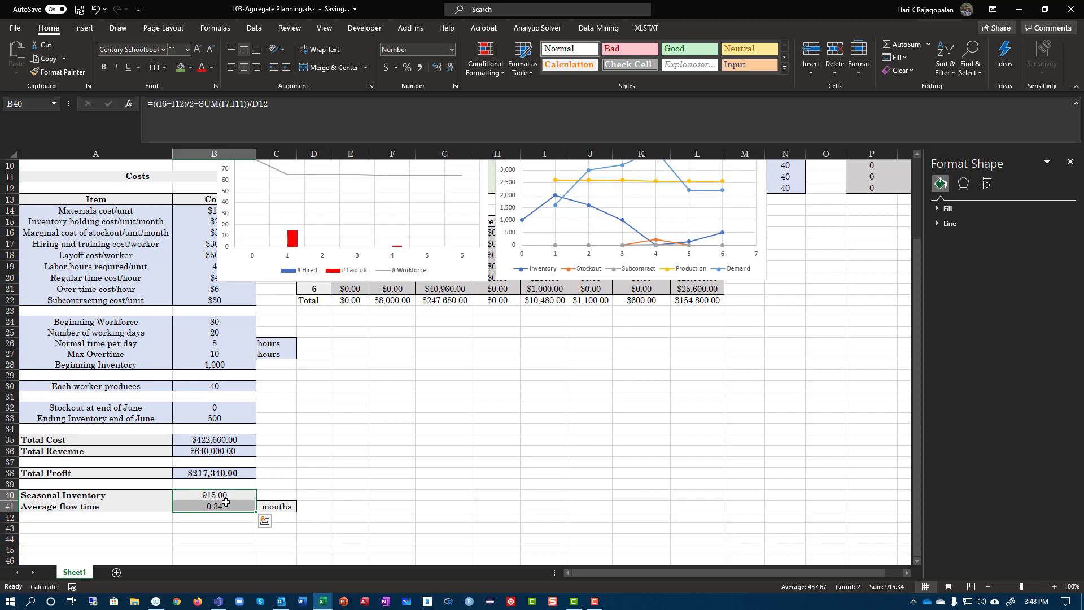
{"action": "left_click", "coordinate": [206, 494]}
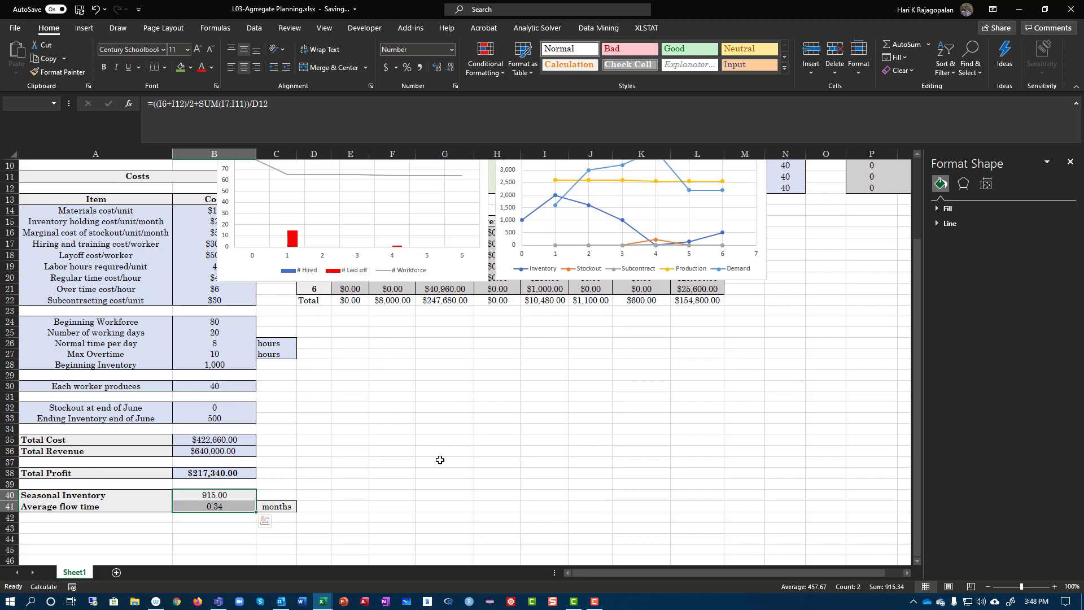
{"action": "left_click", "coordinate": [461, 432]}
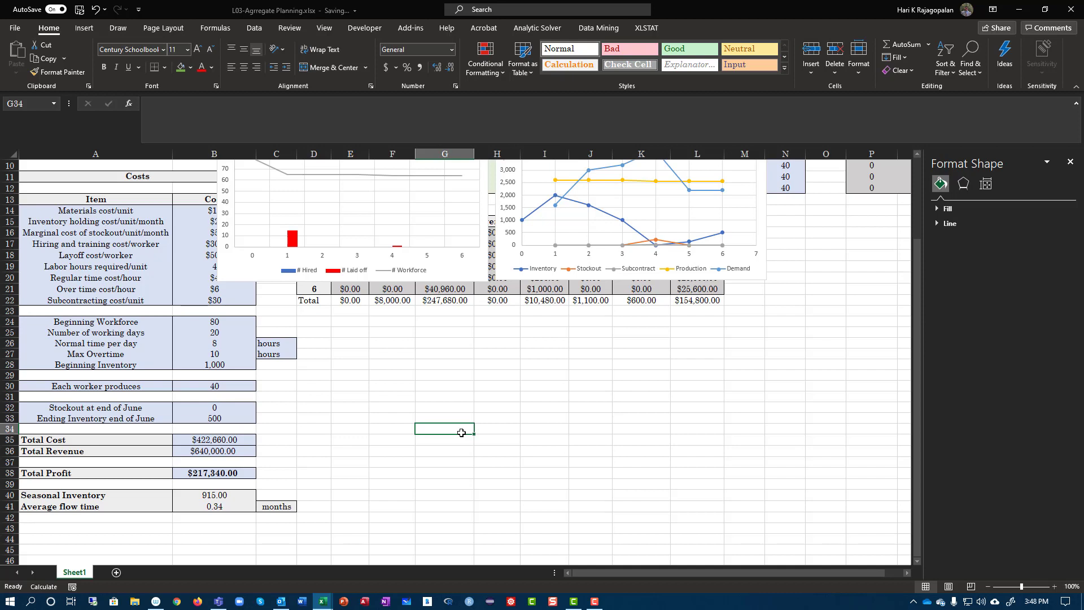